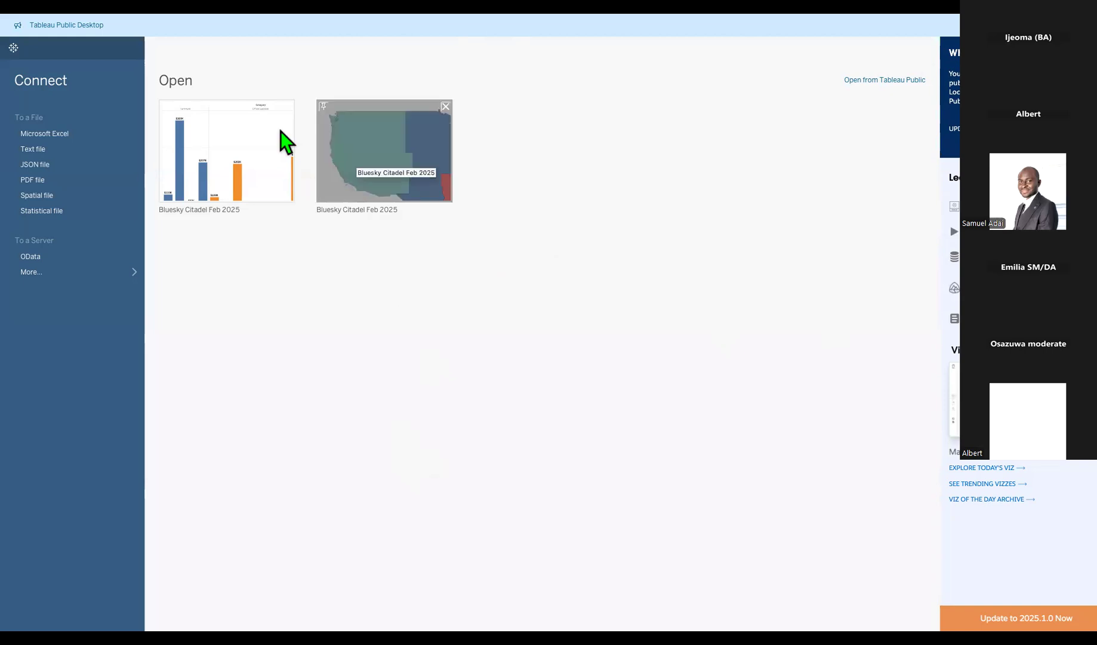
Bring up the Tableau Public Sign In window using Open from Tableau Public.
{"action": "mouse_move", "coordinate": [57, 23]}
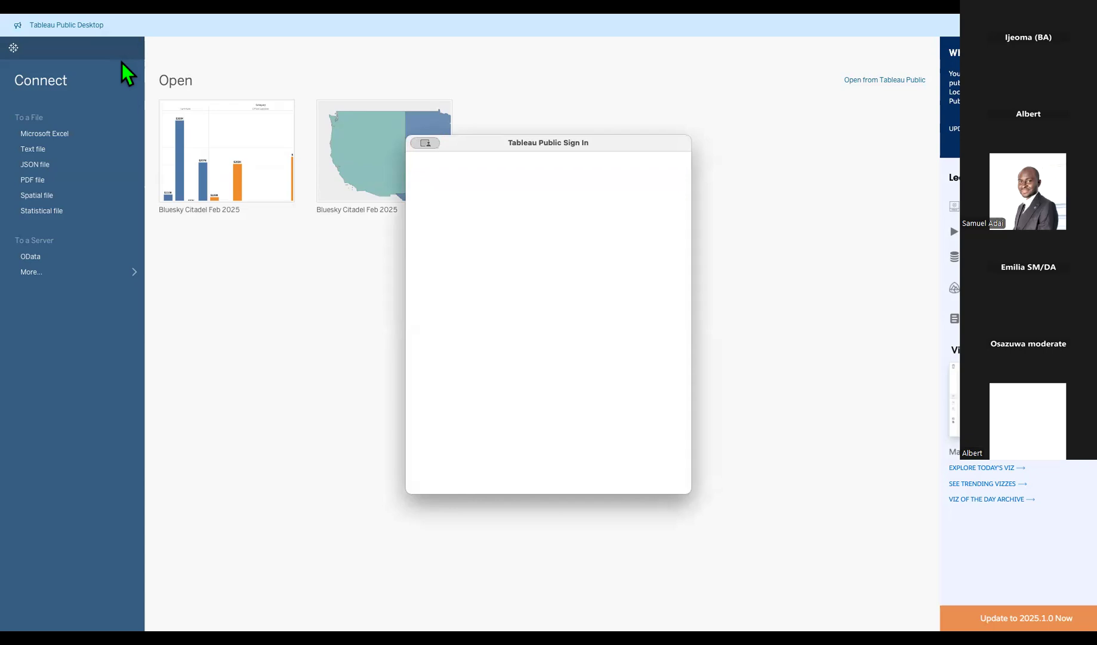
Sign in with the account e-mail and password, then open the Bluesky Citadel Feb 2025 workbook.
{"action": "left_click", "coordinate": [521, 258]}
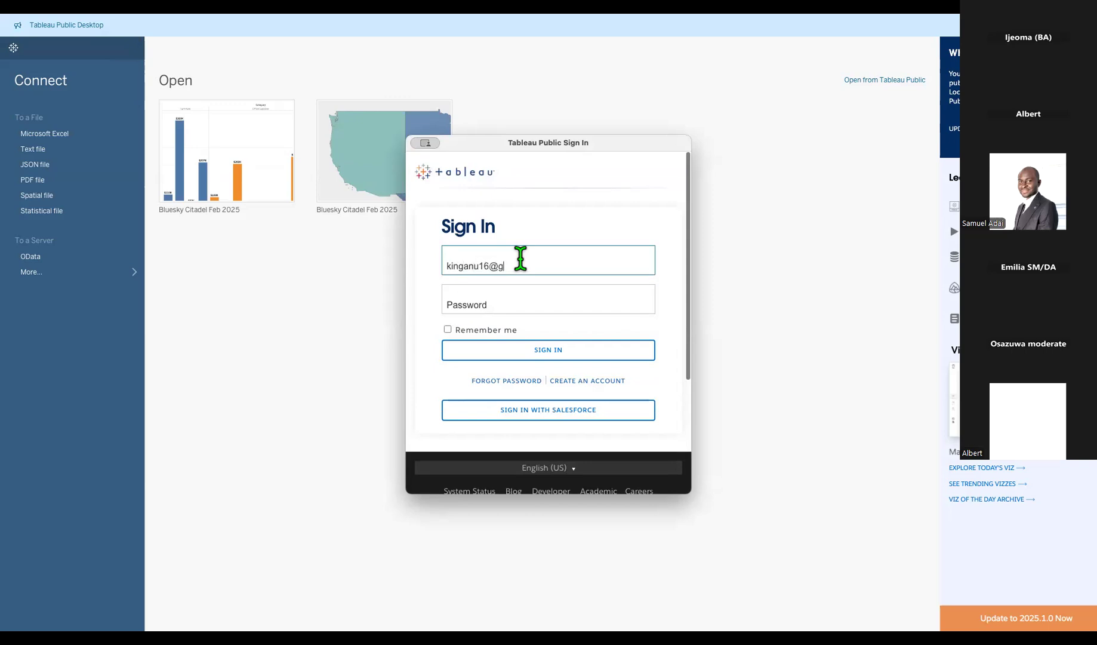
{"action": "key", "text": "Tab"}
{"action": "type", "text": "••••••••••••••••"}
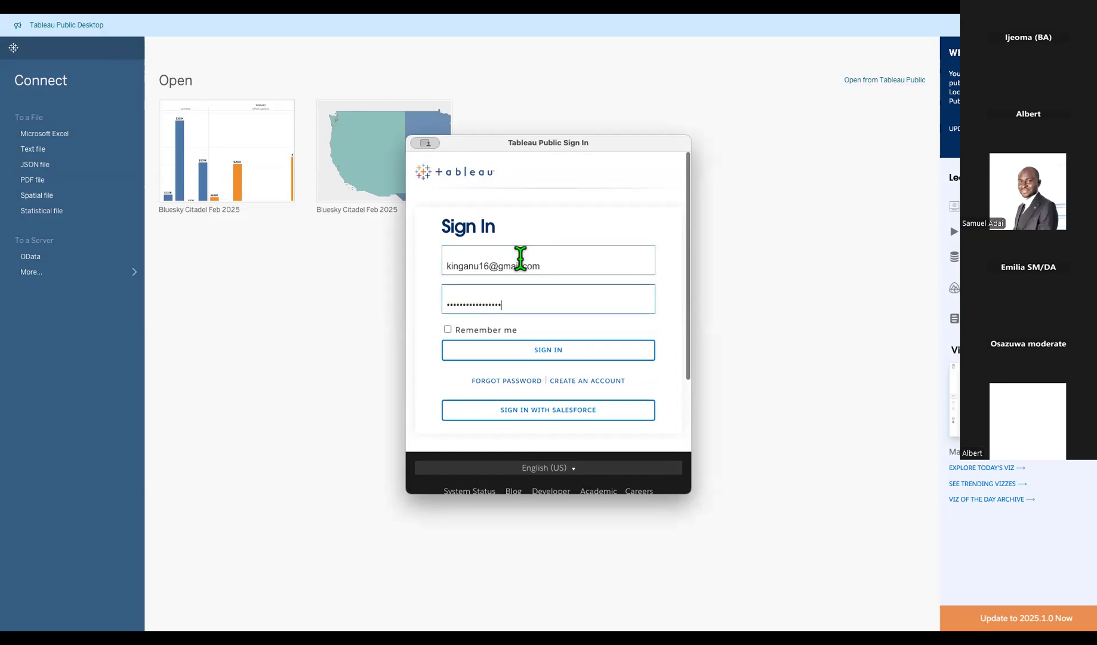
{"action": "left_click", "coordinate": [560, 350]}
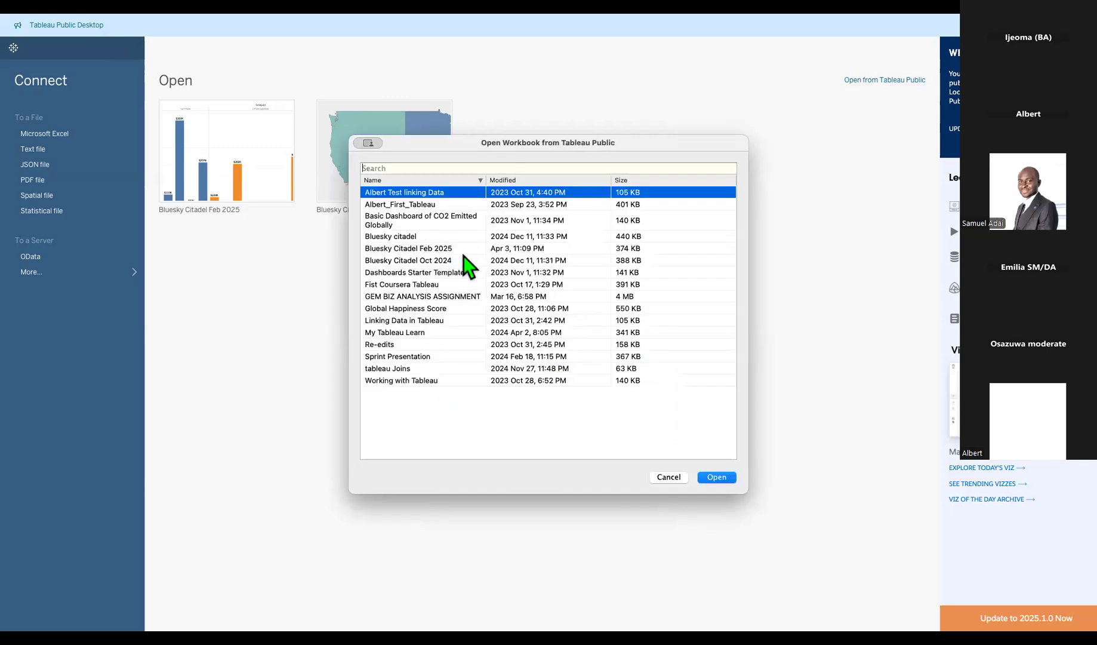
{"action": "left_click", "coordinate": [435, 247]}
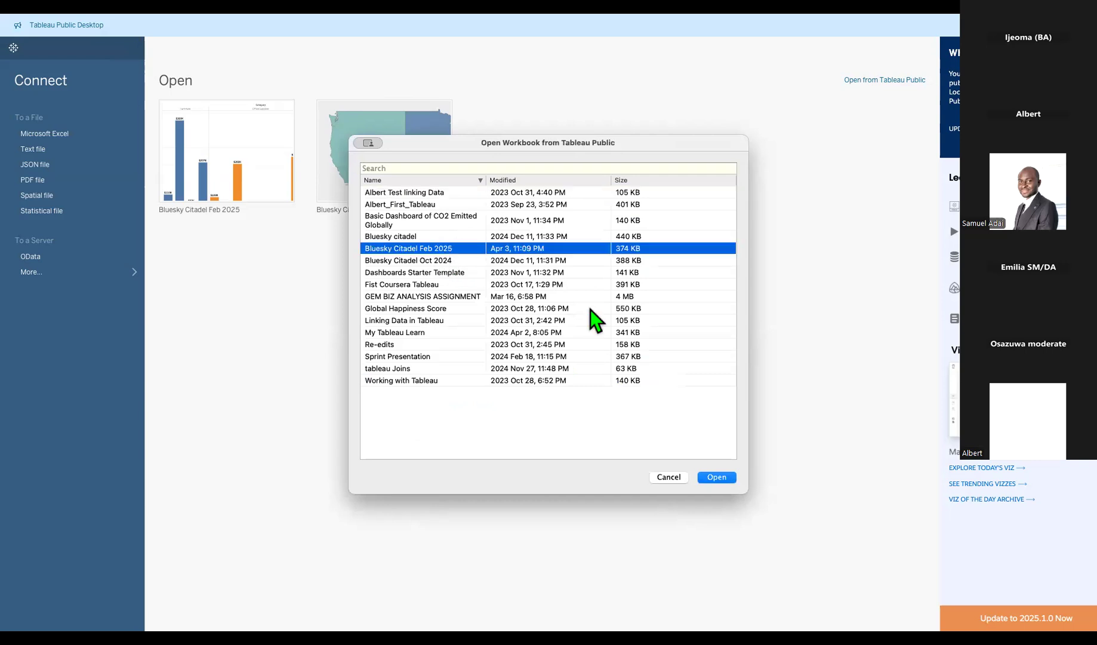
{"action": "left_click", "coordinate": [723, 477]}
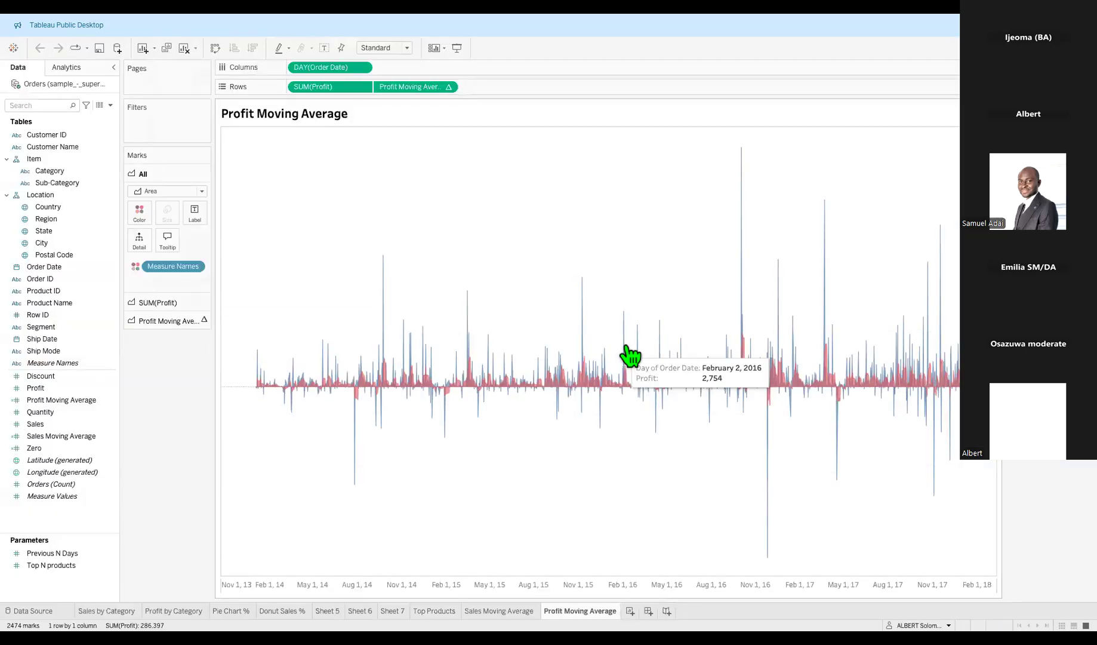
Browse the Sales Moving Average and Top Products sheets, ending on Sales Moving Average.
{"action": "left_click", "coordinate": [500, 611]}
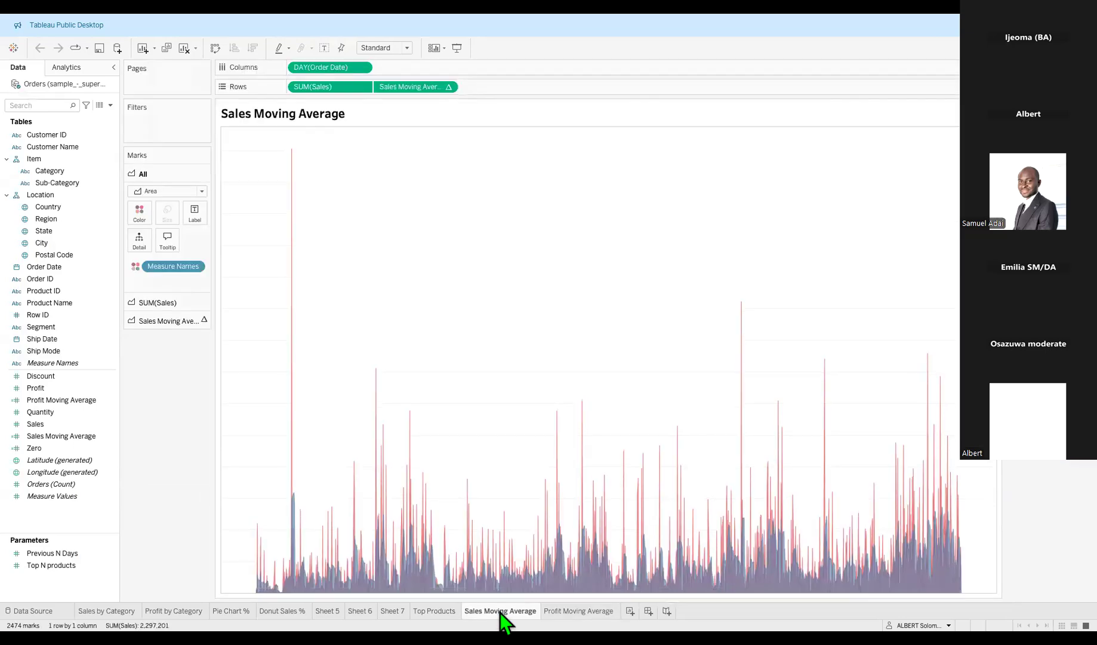
{"action": "left_click", "coordinate": [446, 609]}
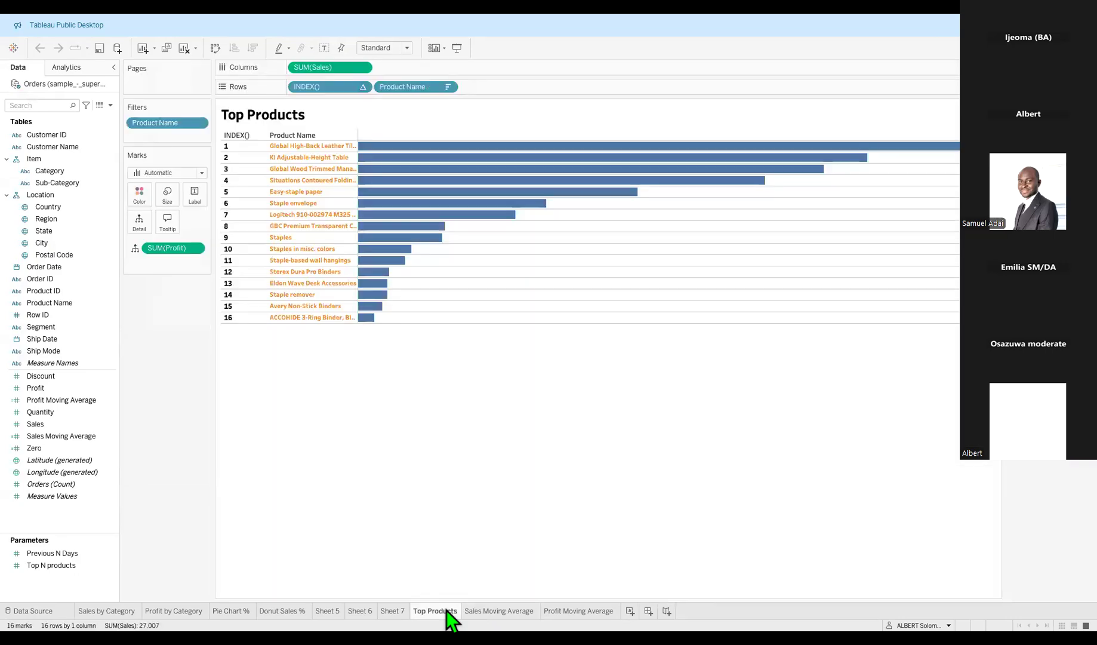
{"action": "left_click", "coordinate": [508, 611]}
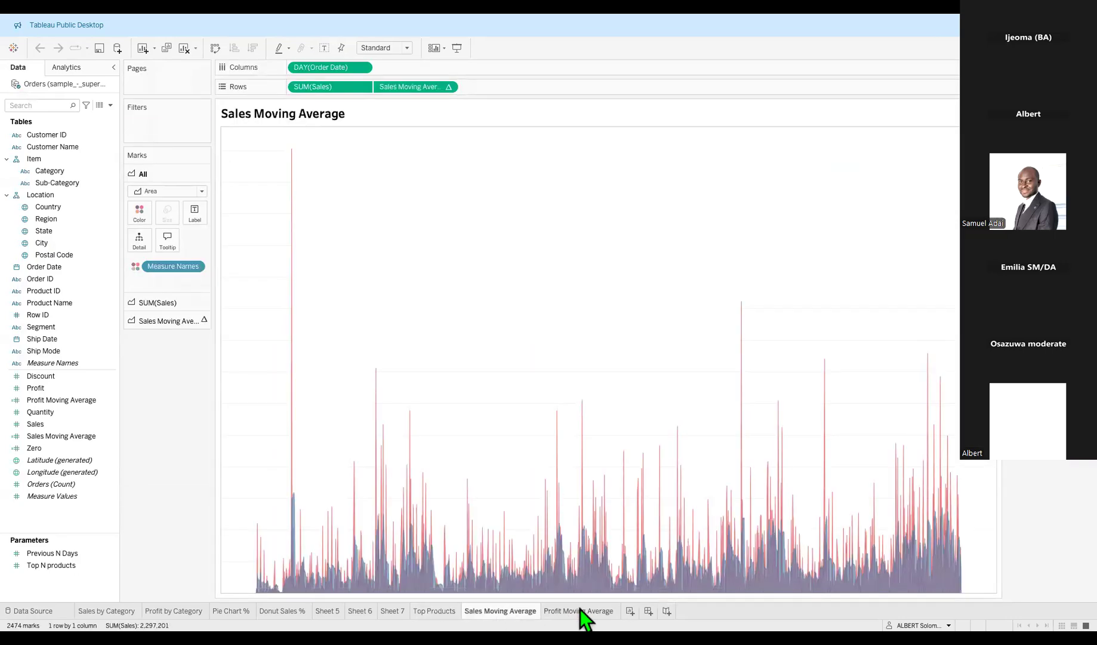
{"action": "mouse_move", "coordinate": [580, 609]}
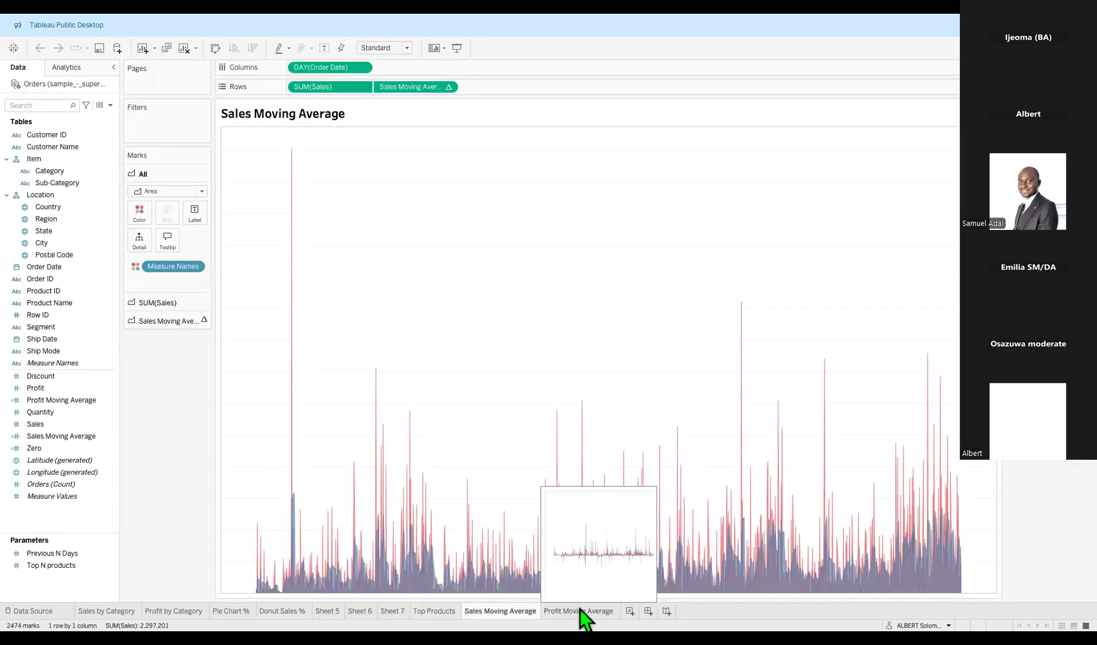
{"action": "mouse_move", "coordinate": [526, 615]}
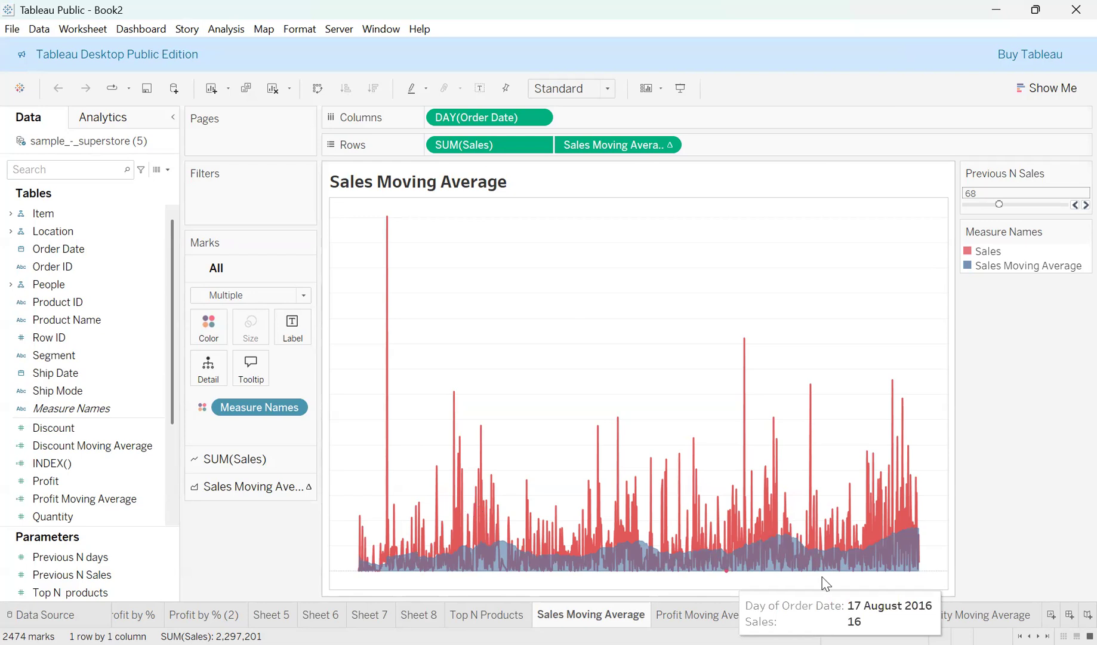
Compare the Discount and Quantity Moving Average sheets, ending on Discount Moving Average.
{"action": "left_click", "coordinate": [836, 614]}
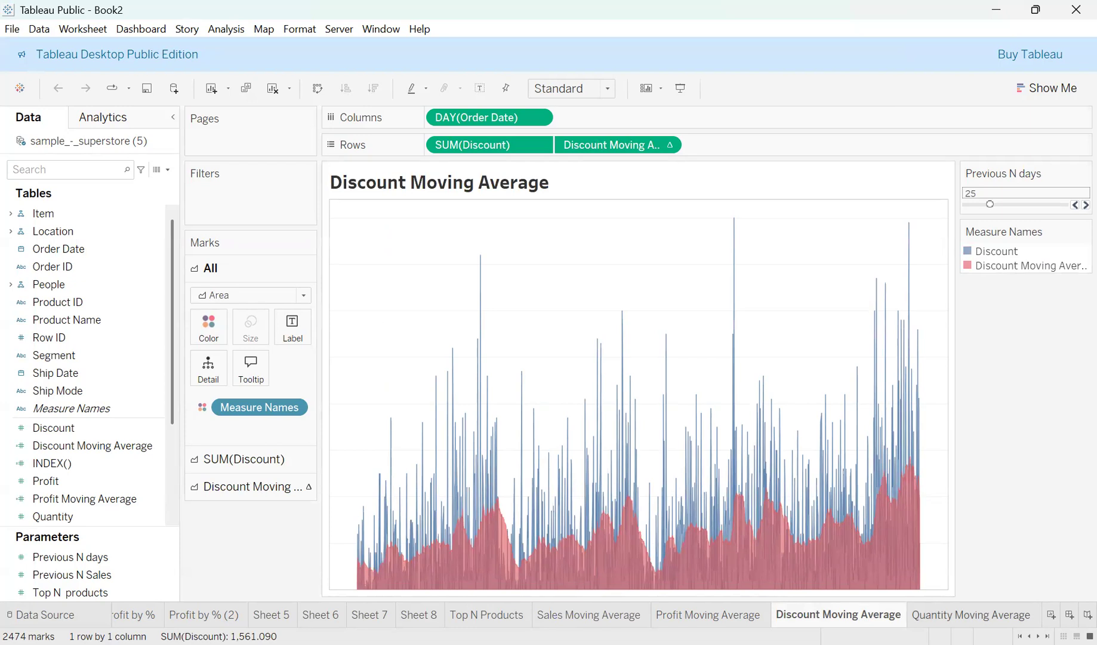
{"action": "left_click", "coordinate": [959, 616]}
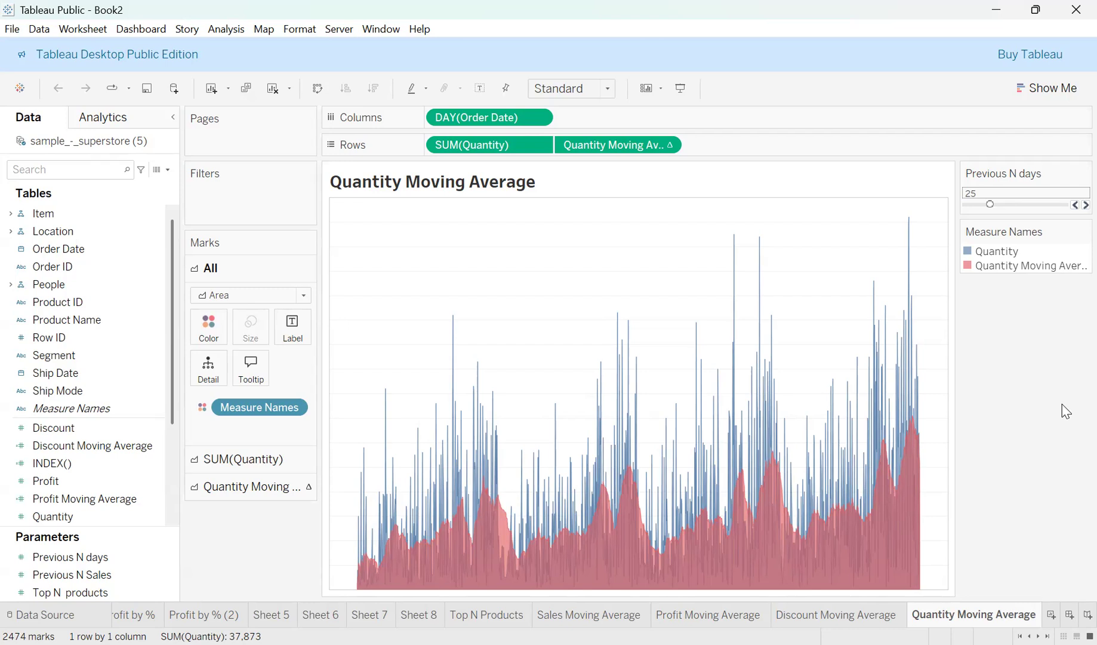
{"action": "left_click", "coordinate": [836, 614]}
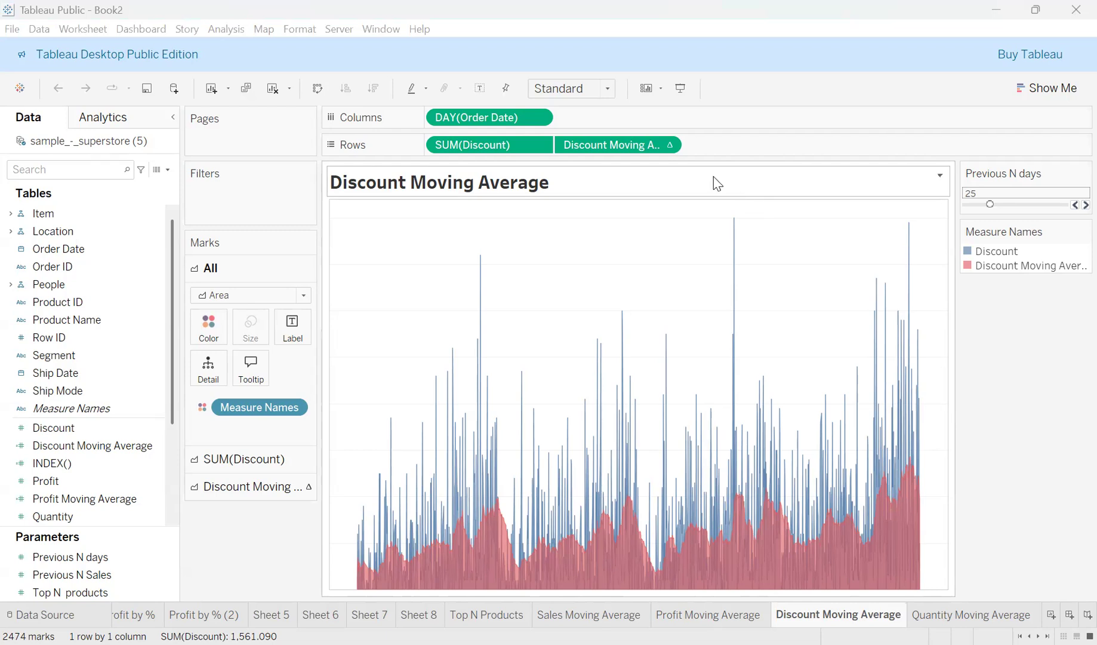
{"action": "left_click", "coordinate": [668, 146]}
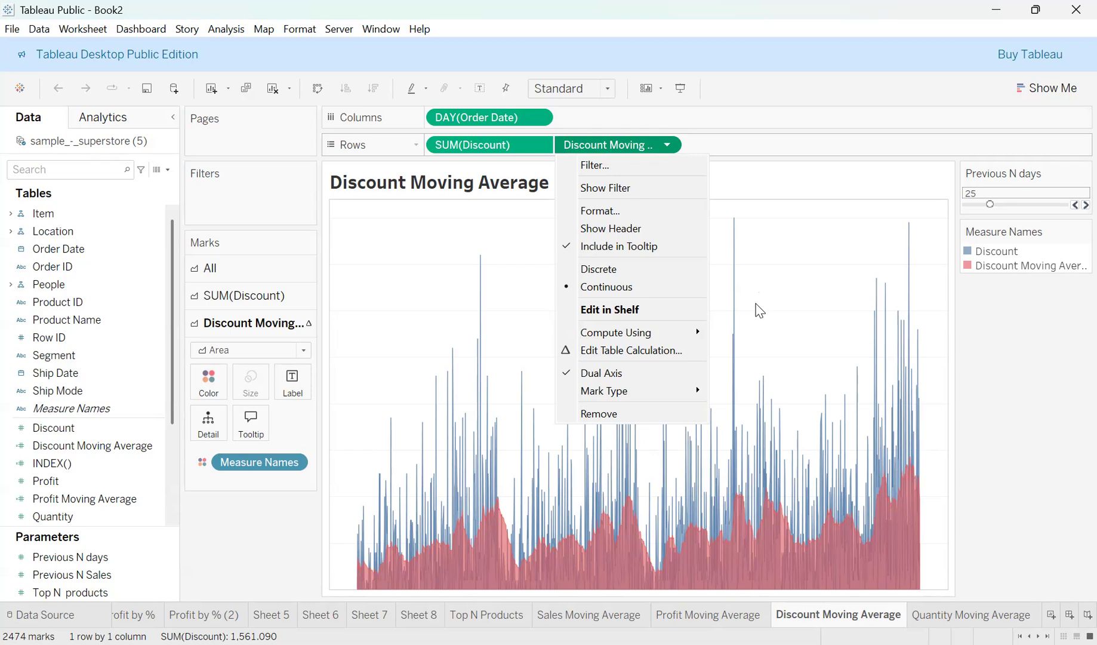
{"action": "left_click", "coordinate": [1019, 342]}
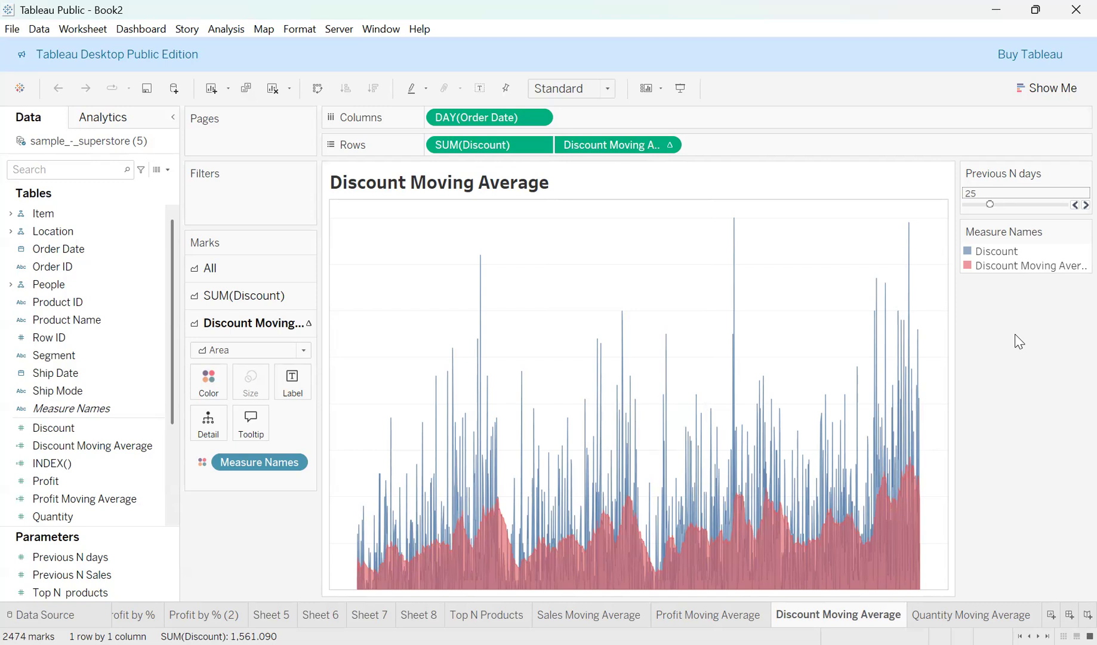
Go to the Quantity Moving Average sheet and bring up the Discount Moving Average field's options.
{"action": "left_click", "coordinate": [946, 617]}
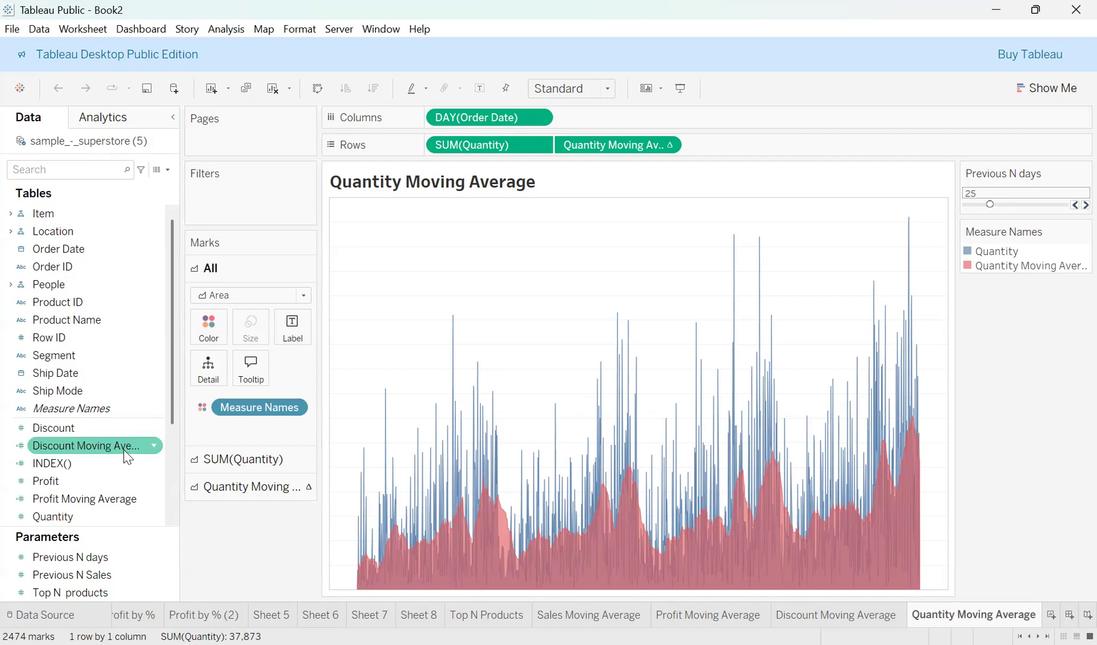
{"action": "left_click", "coordinate": [153, 448]}
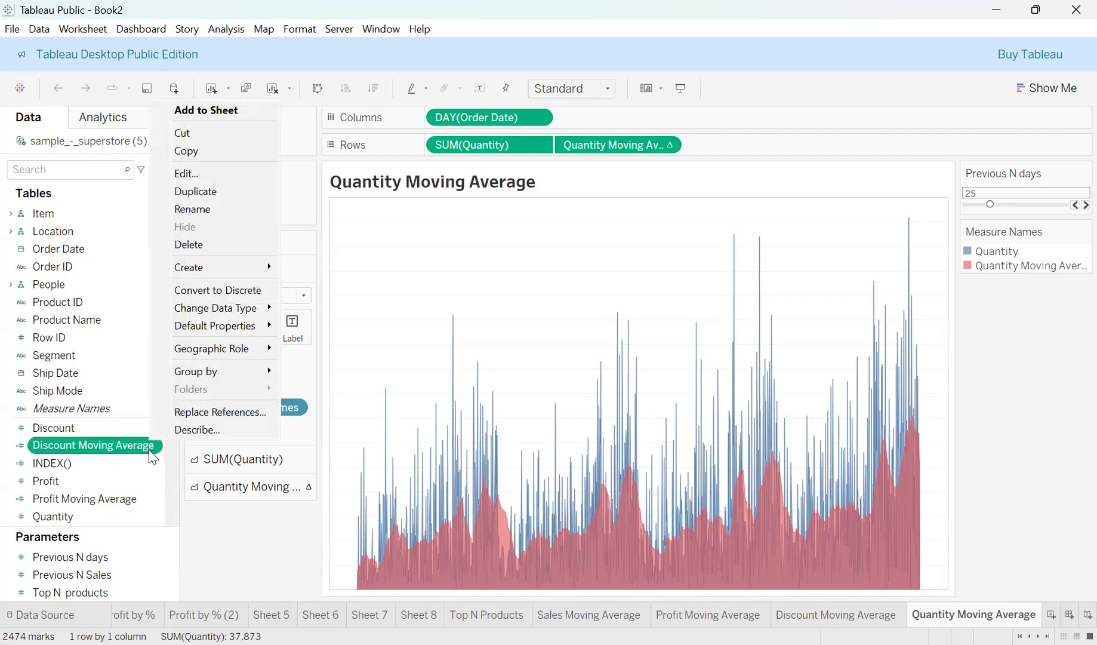
{"action": "left_click", "coordinate": [154, 458]}
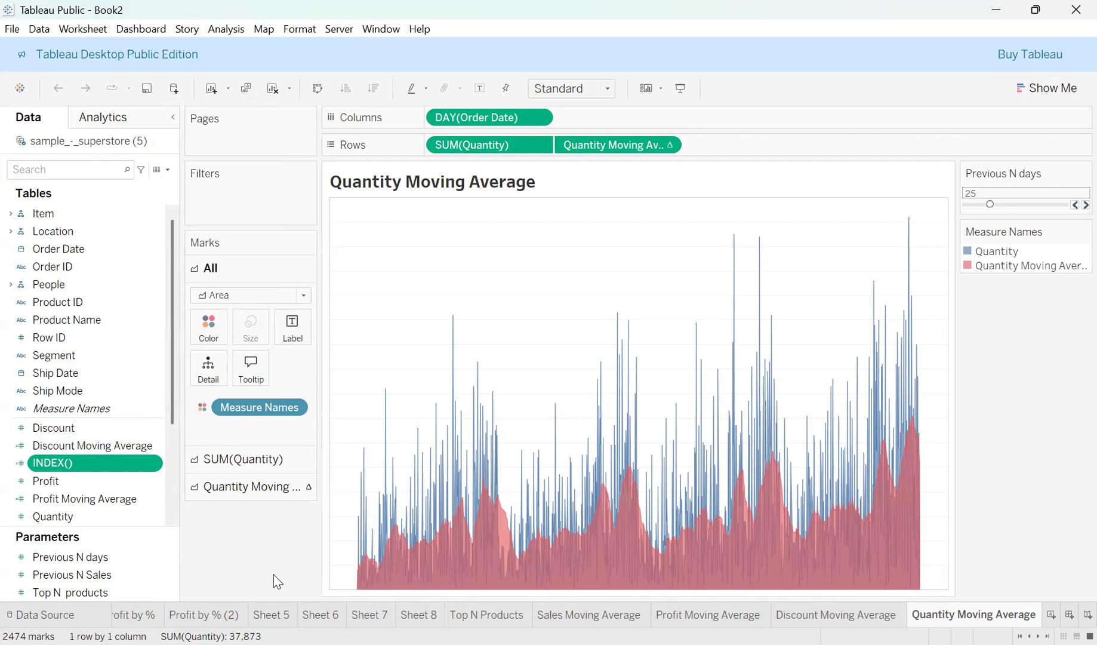
{"action": "left_click", "coordinate": [156, 445]}
{"action": "left_click", "coordinate": [157, 447]}
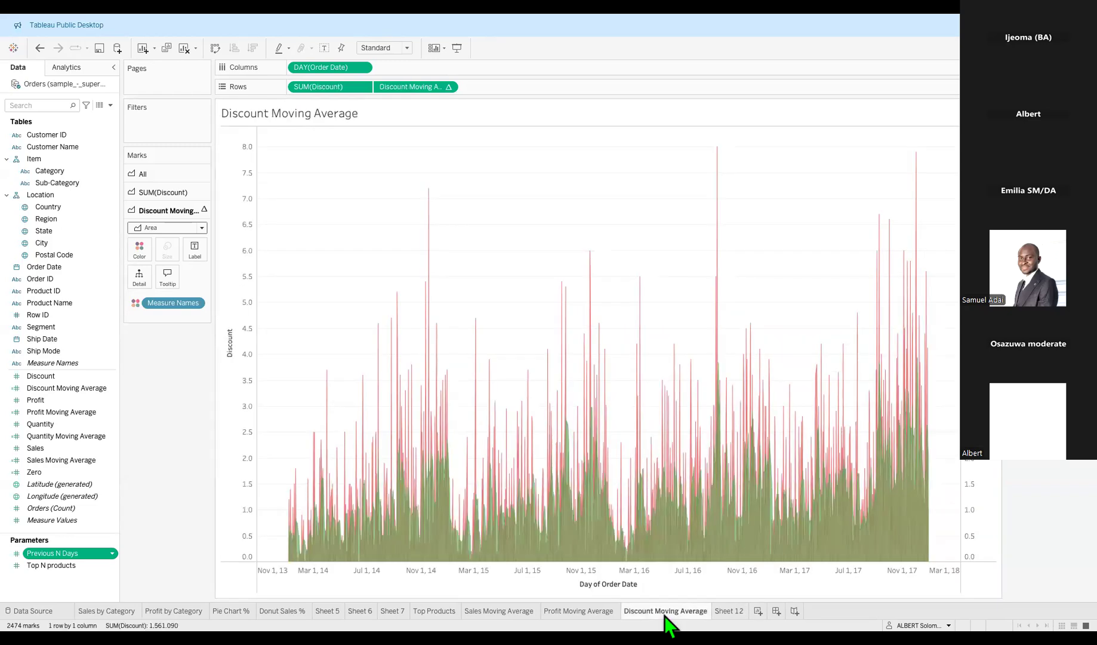
Display the Profit Moving Average sheet with daily profit and its moving average.
{"action": "left_click", "coordinate": [589, 611]}
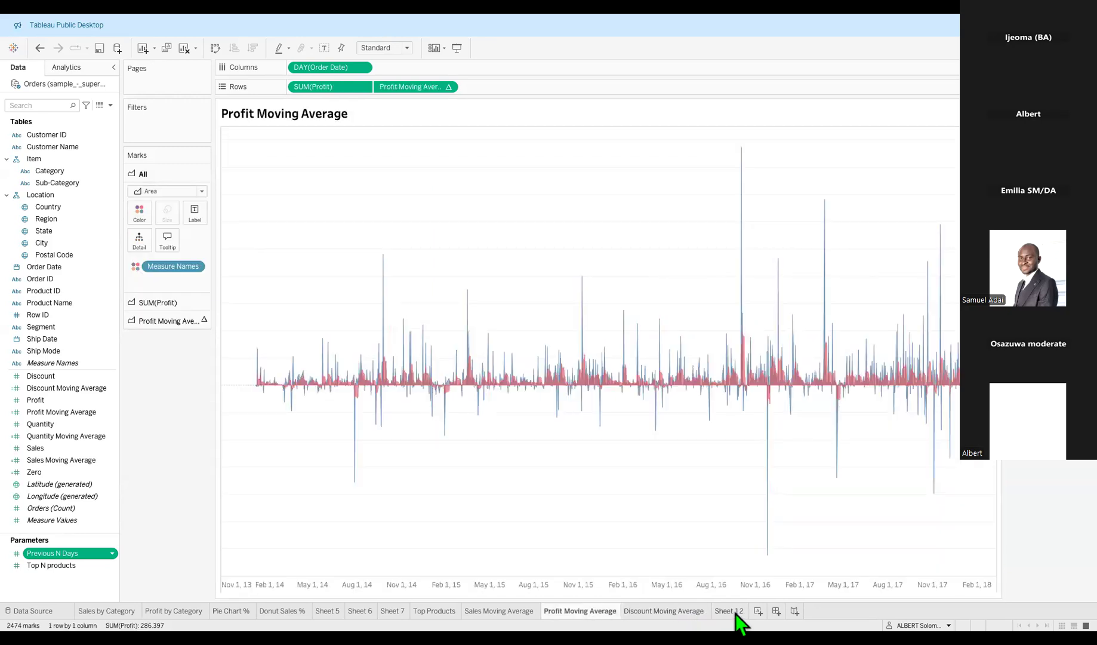
Rename Sheet 12 to 'Quantity Moving Average', correcting a typo in the name.
{"action": "left_click", "coordinate": [735, 611]}
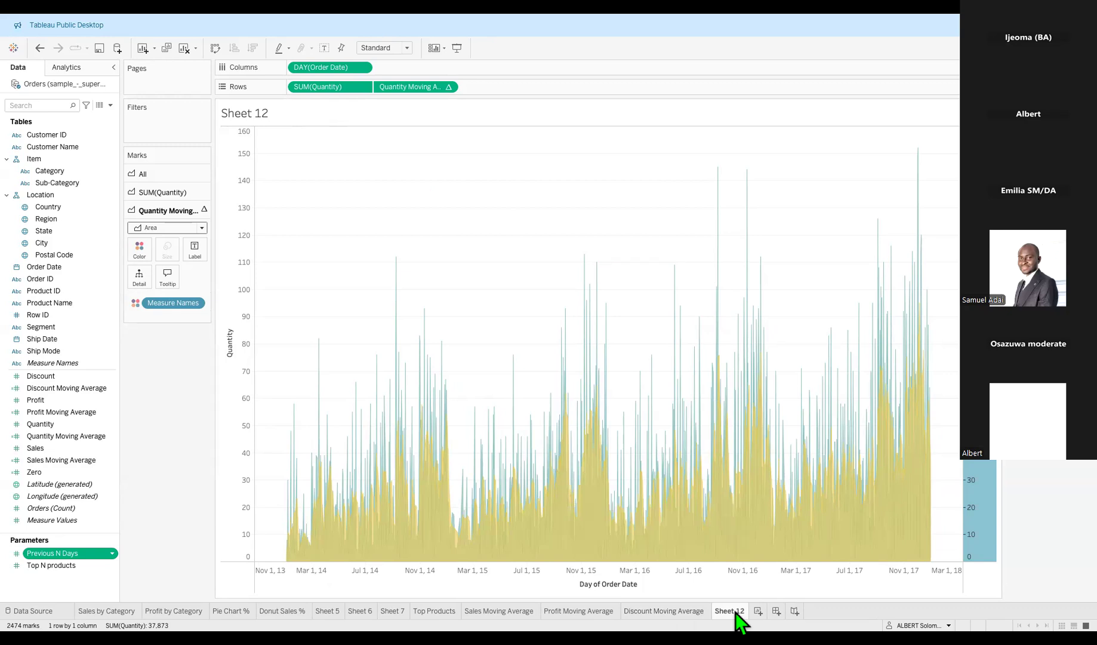
{"action": "double_click", "coordinate": [735, 610]}
{"action": "type", "text": "Quantity Moving A"}
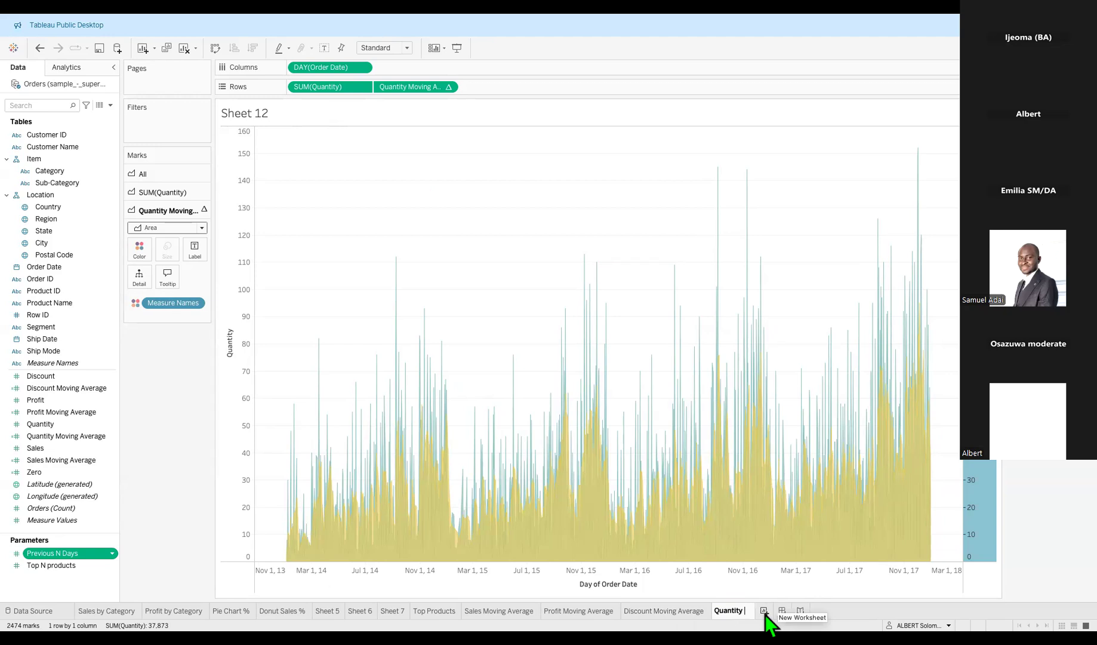
{"action": "type", "text": "verga"}
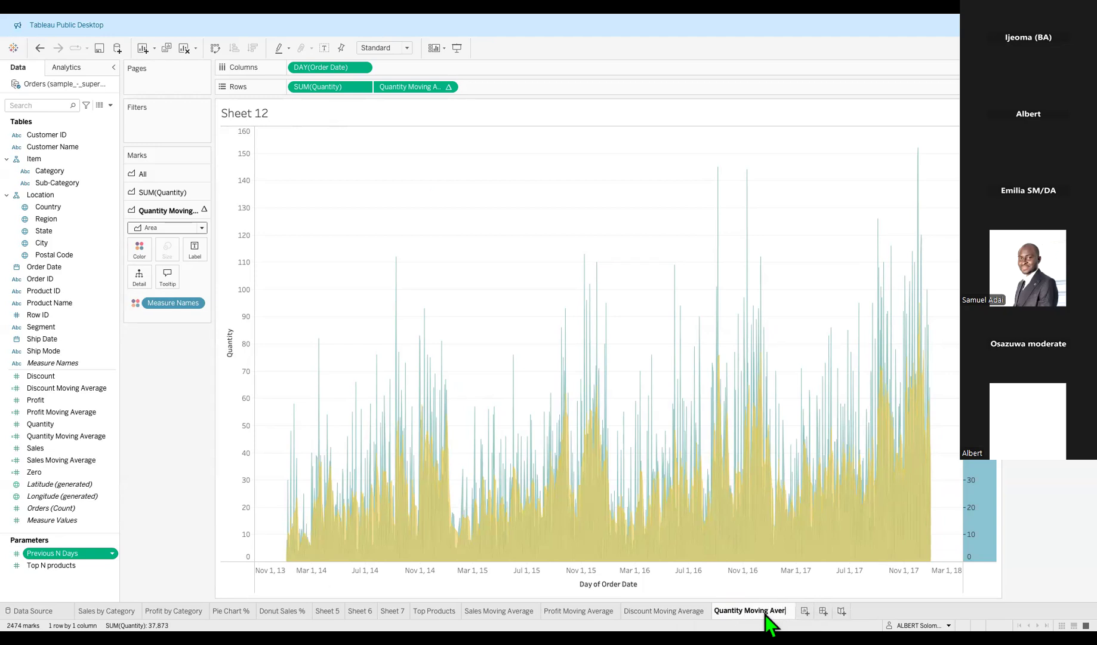
{"action": "key", "text": "BackSpace"}
{"action": "key", "text": "BackSpace"}
Confirm the 'Quantity Moving Average' name and hide the Discount chart's left axis header.
{"action": "type", "text": "age"}
{"action": "key", "text": "Return"}
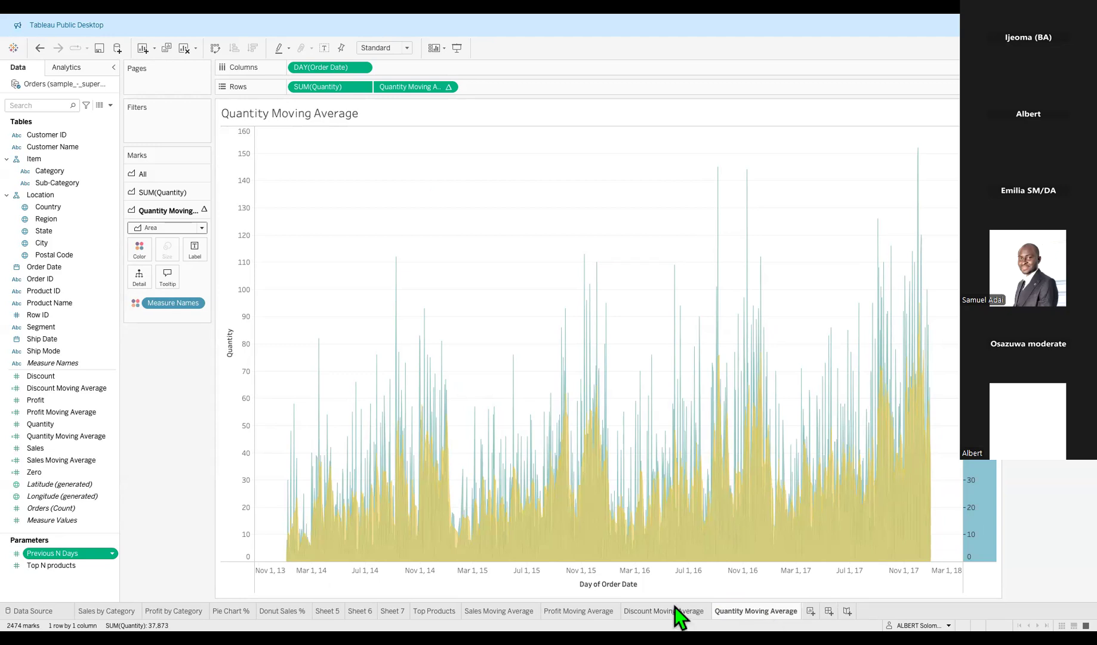
{"action": "mouse_move", "coordinate": [671, 610]}
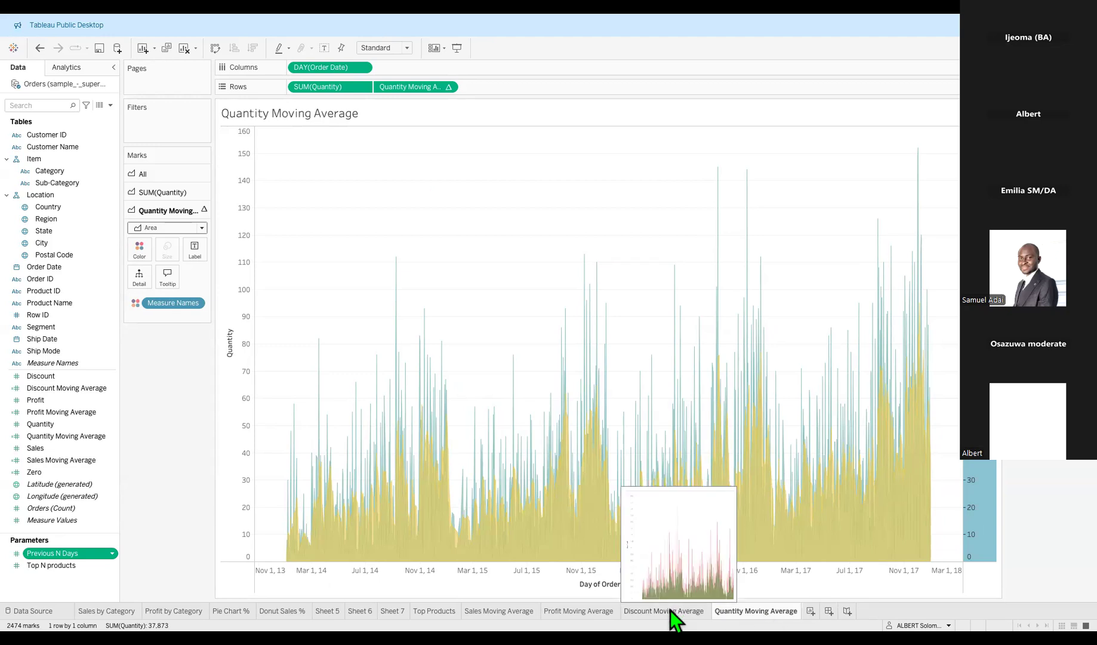
{"action": "left_click", "coordinate": [670, 611]}
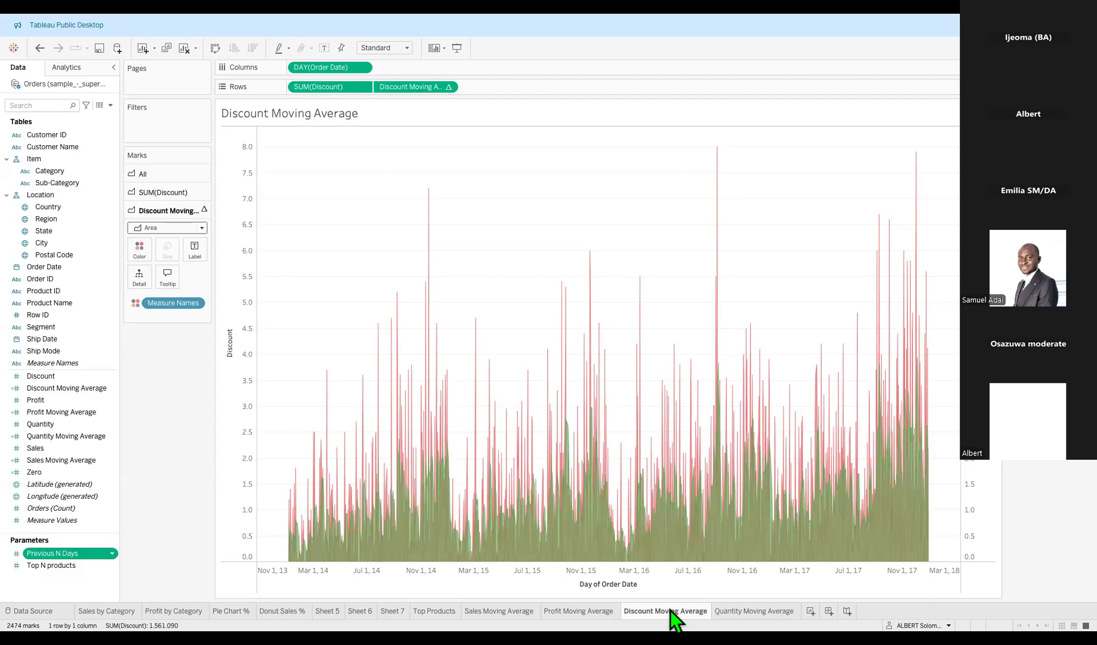
{"action": "right_click", "coordinate": [979, 407]}
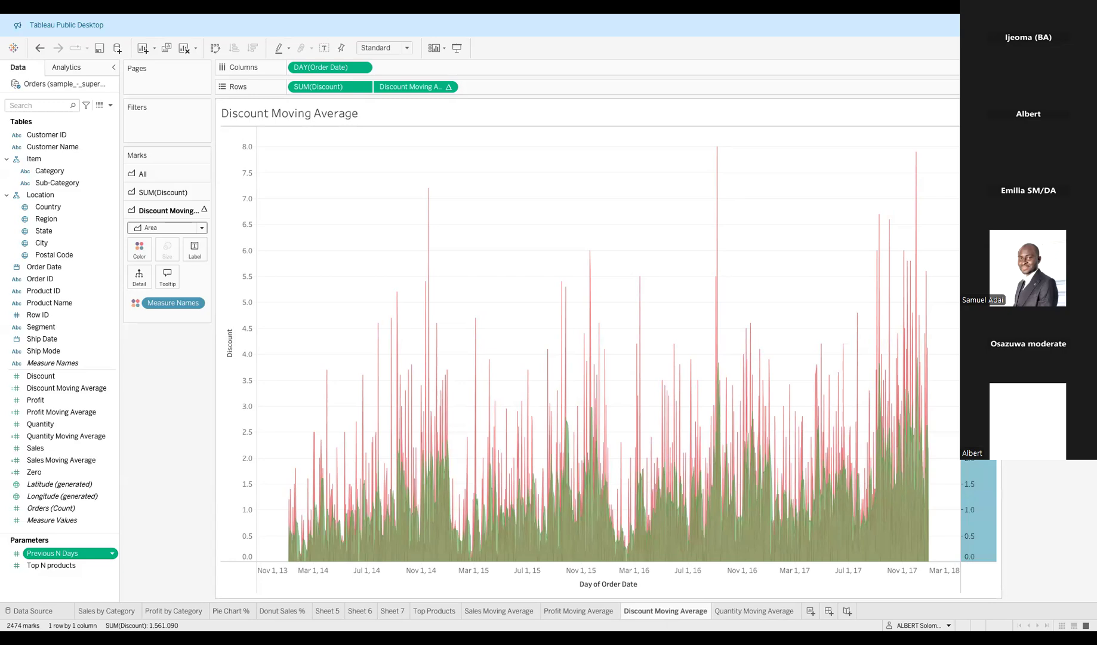
{"action": "right_click", "coordinate": [246, 317]}
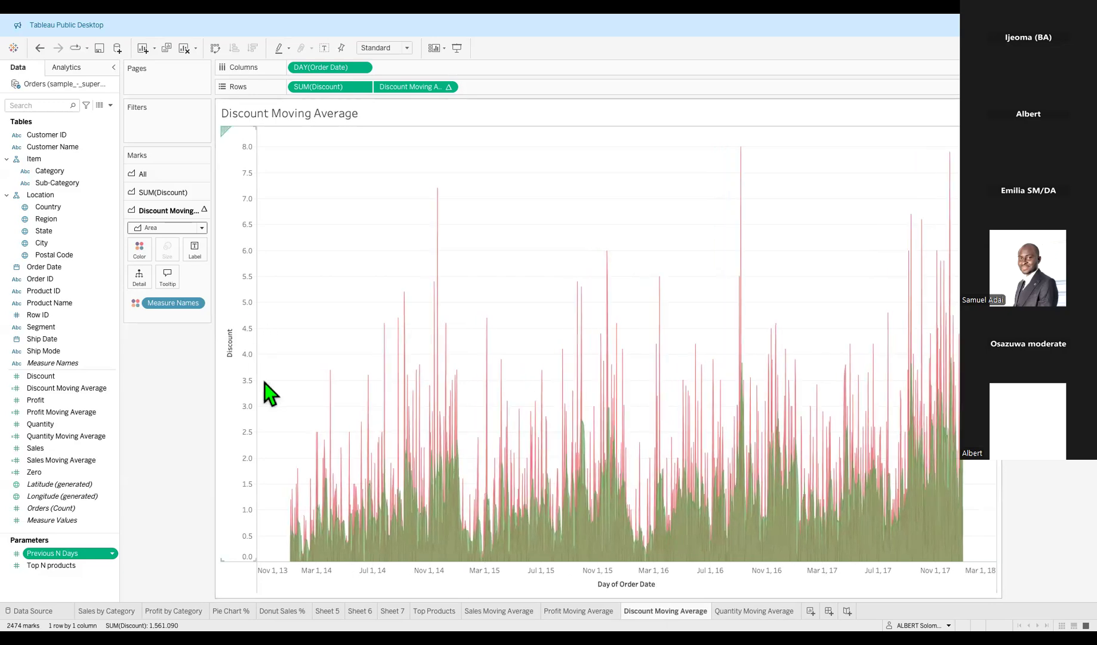
{"action": "left_click", "coordinate": [278, 414]}
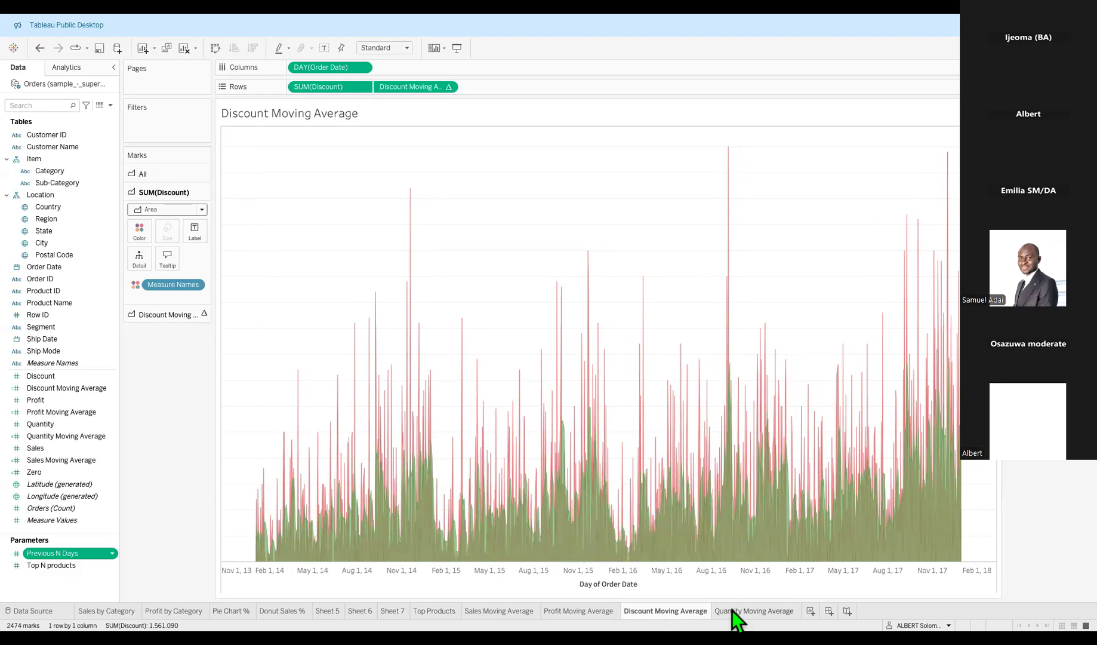
{"action": "left_click", "coordinate": [750, 612]}
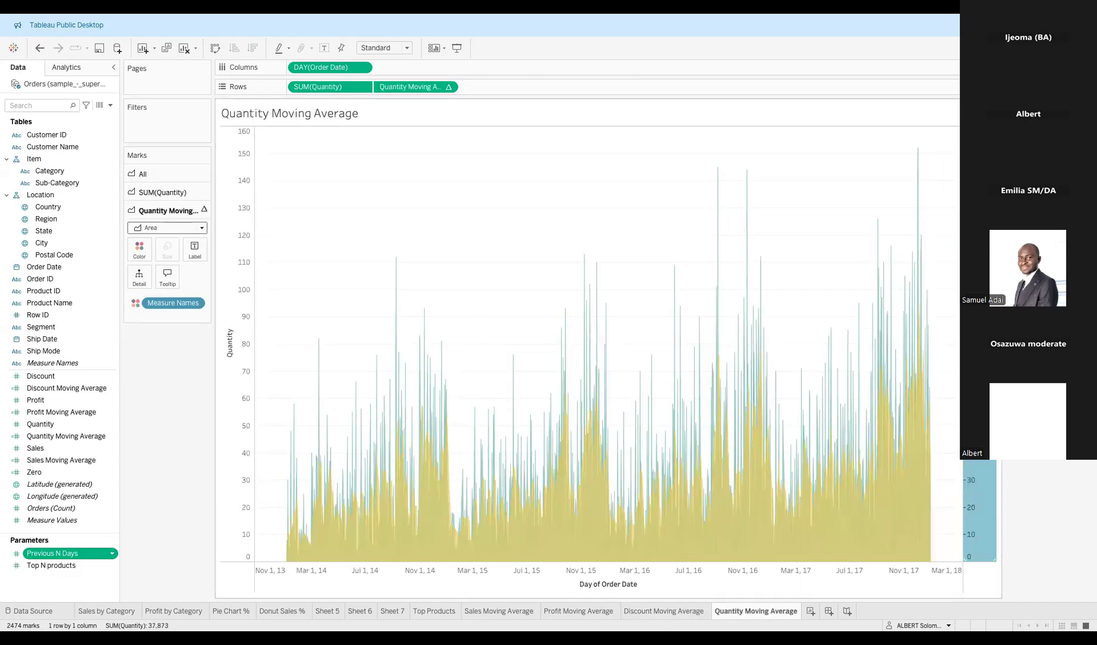
Hide both the right and left value axes on the Quantity Moving Average chart.
{"action": "right_click", "coordinate": [972, 376]}
{"action": "left_click", "coordinate": [1009, 474]}
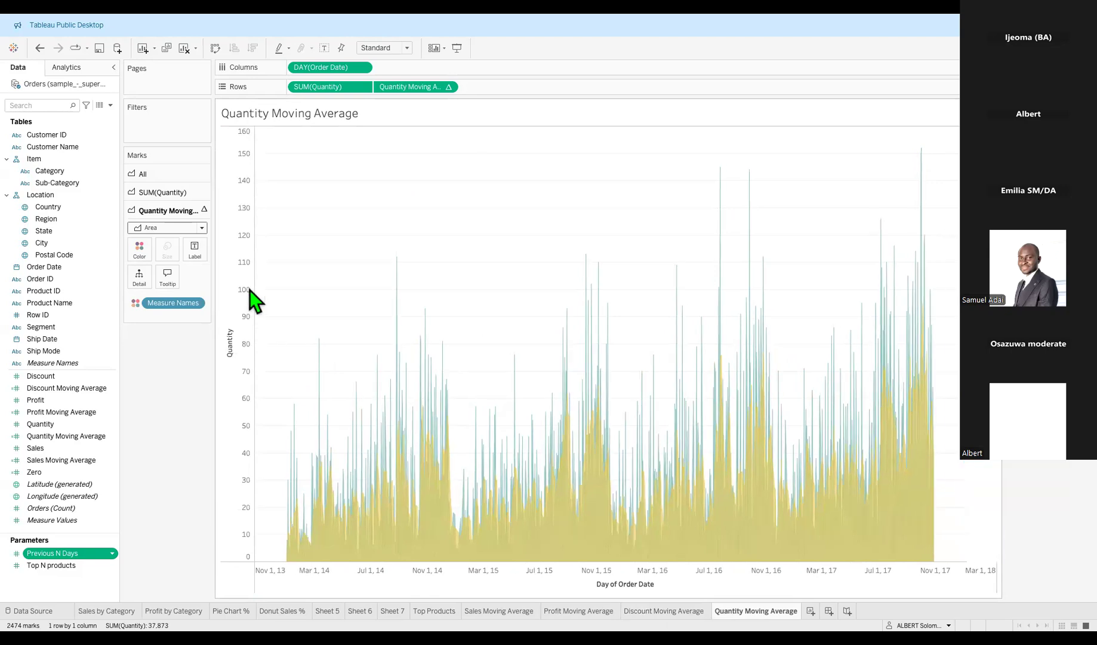
{"action": "right_click", "coordinate": [236, 285]}
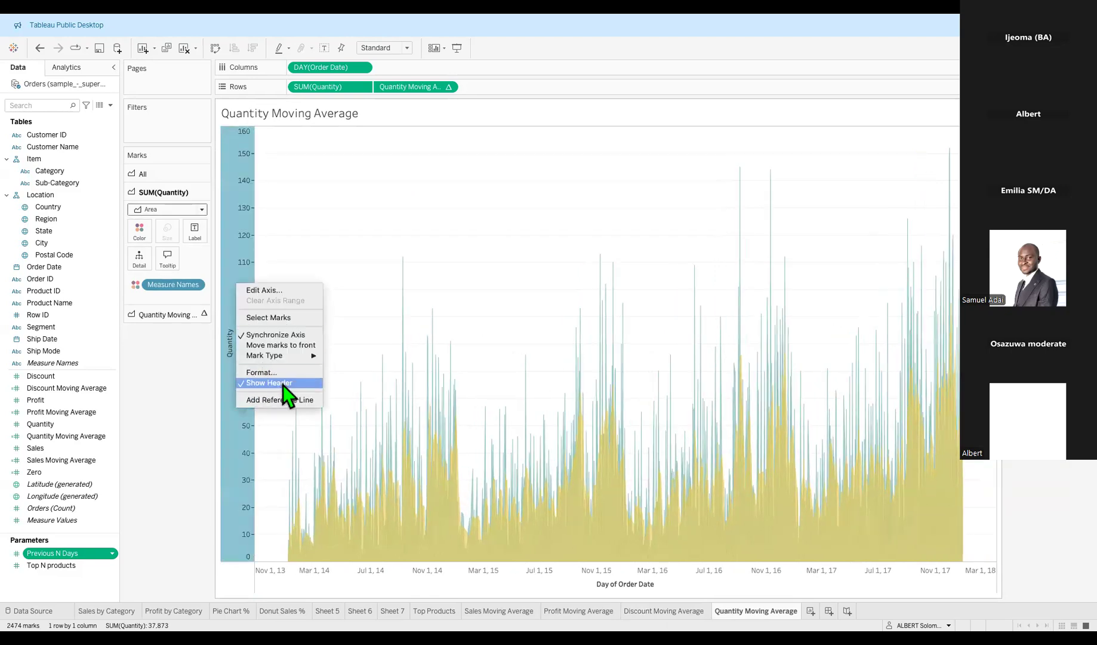
{"action": "left_click", "coordinate": [283, 383]}
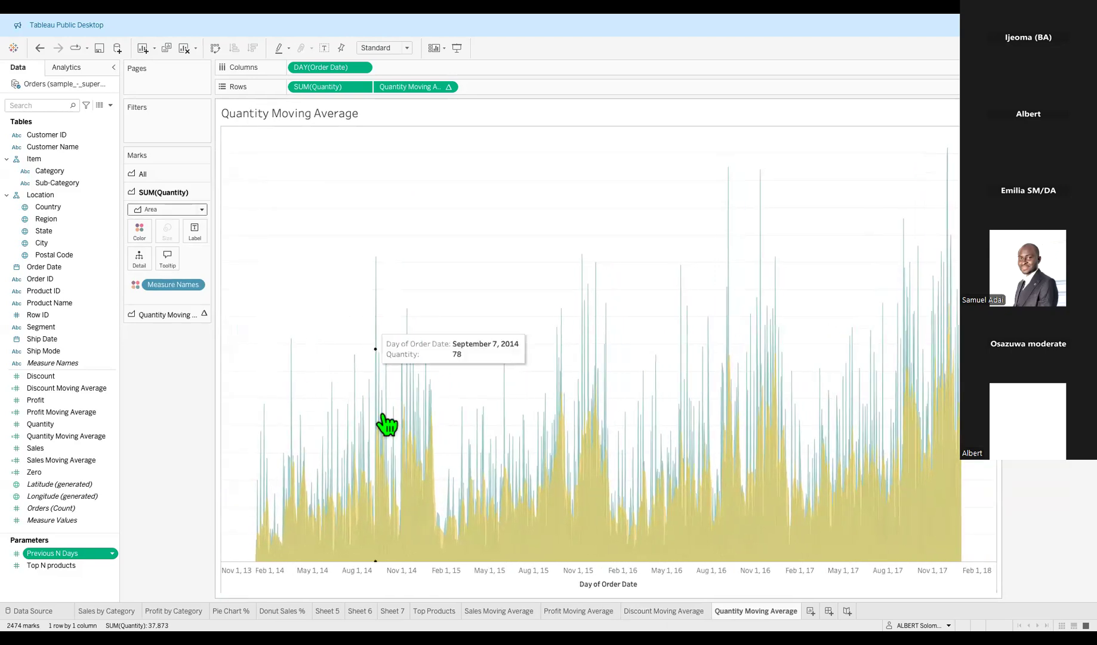
Compare the Discount and Quantity sheets, then bring up the Quantity chart's date axis options.
{"action": "left_click", "coordinate": [664, 615]}
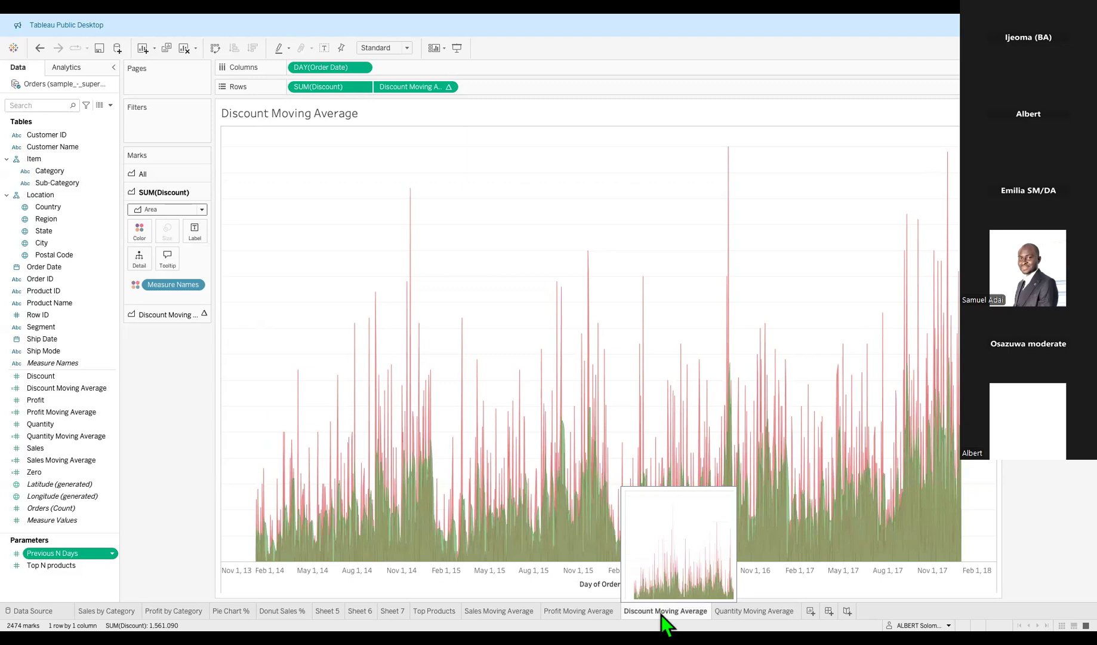
{"action": "mouse_move", "coordinate": [592, 481]}
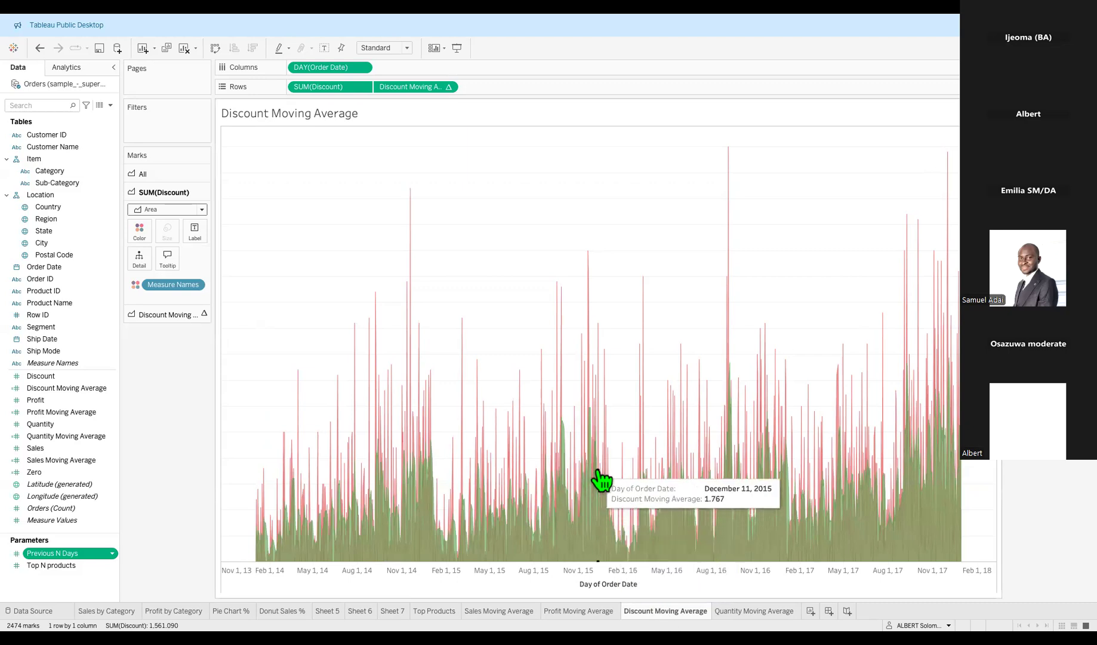
{"action": "left_click", "coordinate": [739, 614]}
{"action": "left_click", "coordinate": [686, 613]}
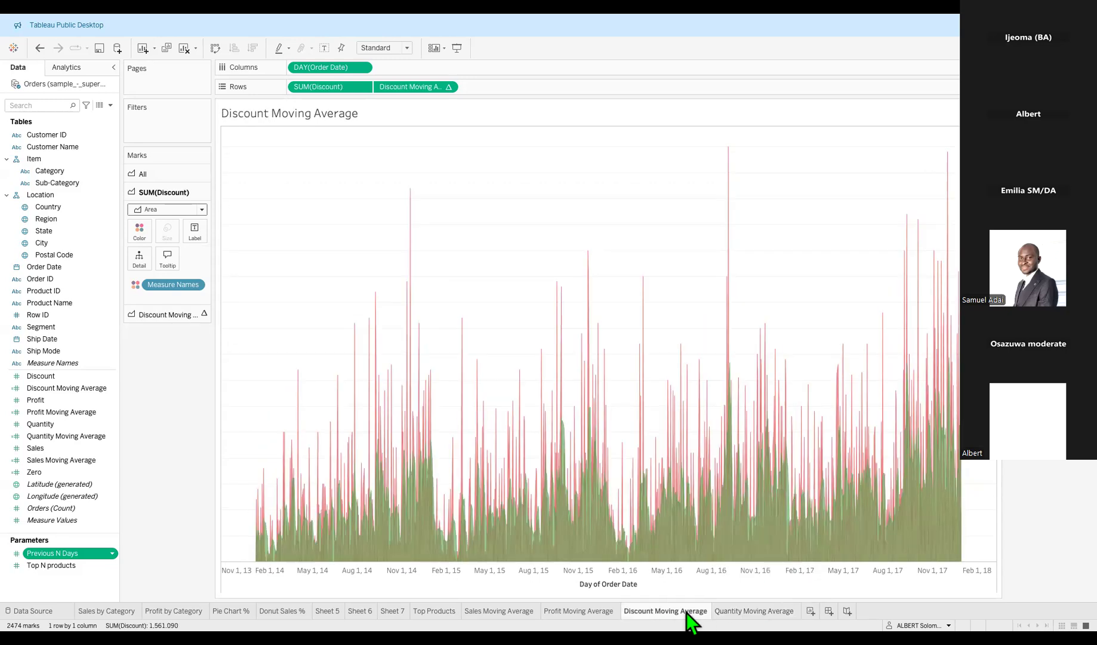
{"action": "left_click", "coordinate": [754, 613]}
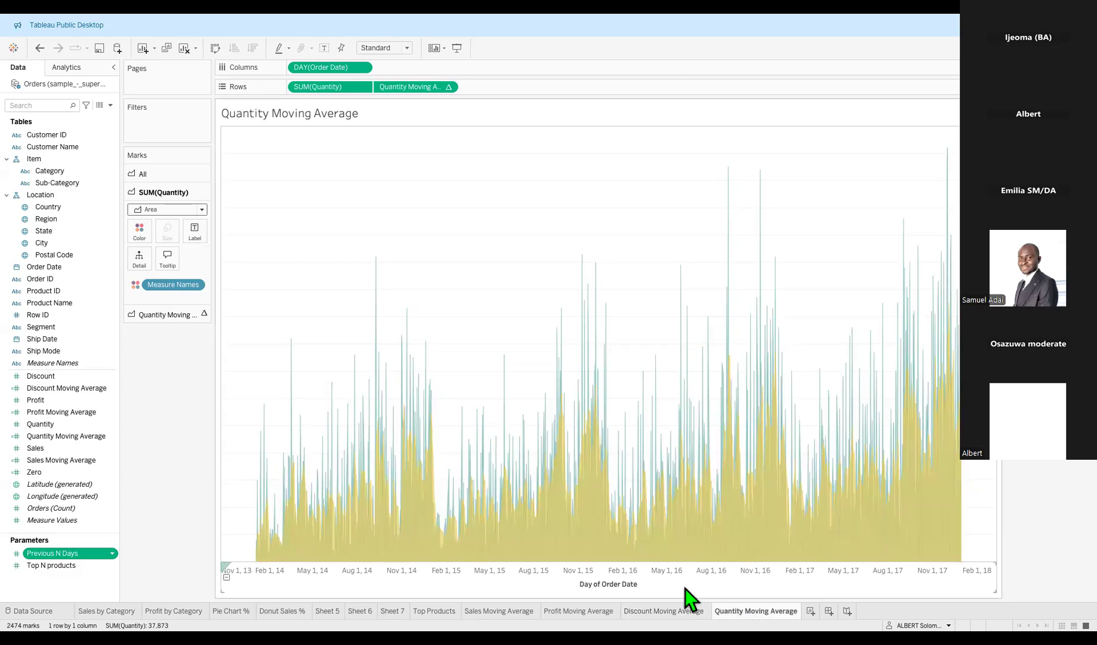
{"action": "mouse_move", "coordinate": [590, 527]}
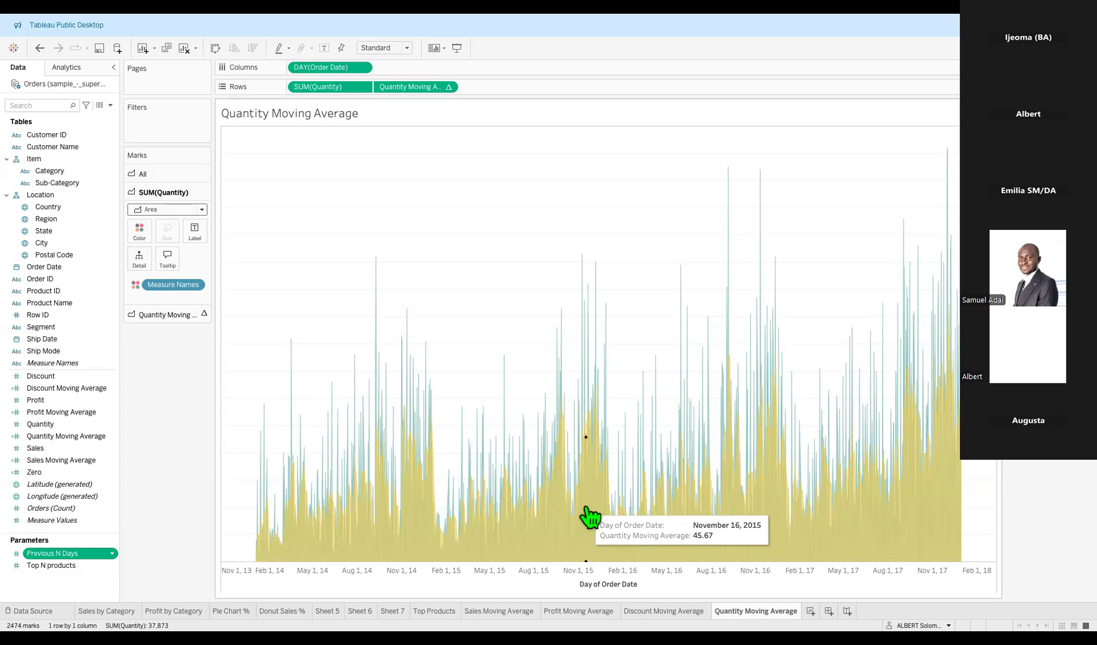
{"action": "right_click", "coordinate": [649, 572]}
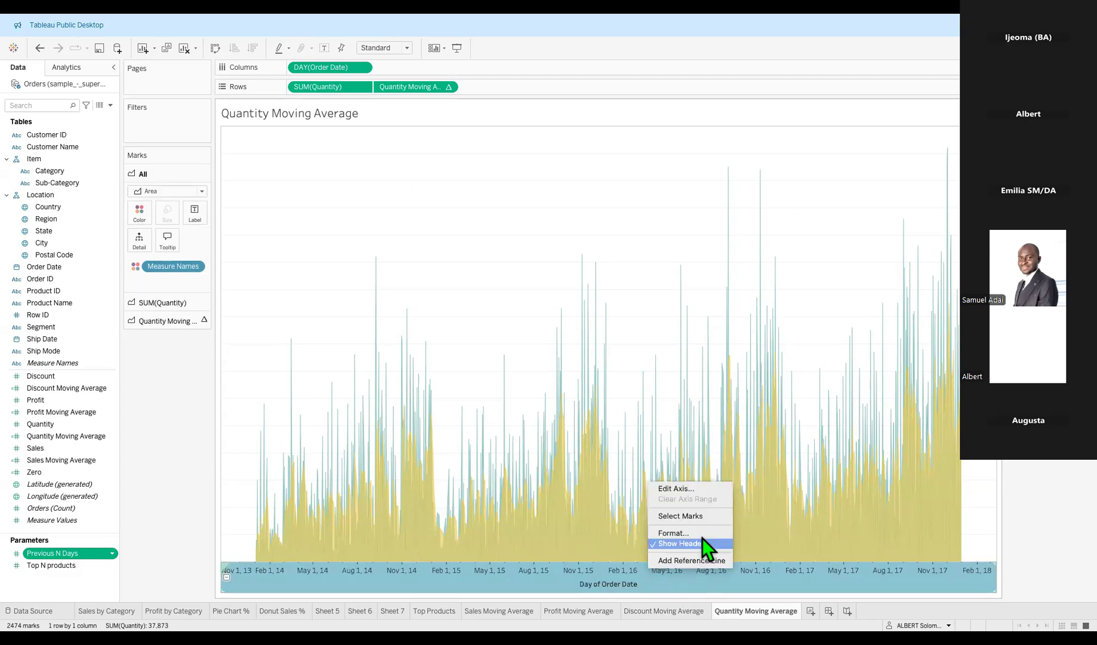
Hide the Day of Order Date axis on both the Quantity and Discount charts.
{"action": "left_click", "coordinate": [696, 545]}
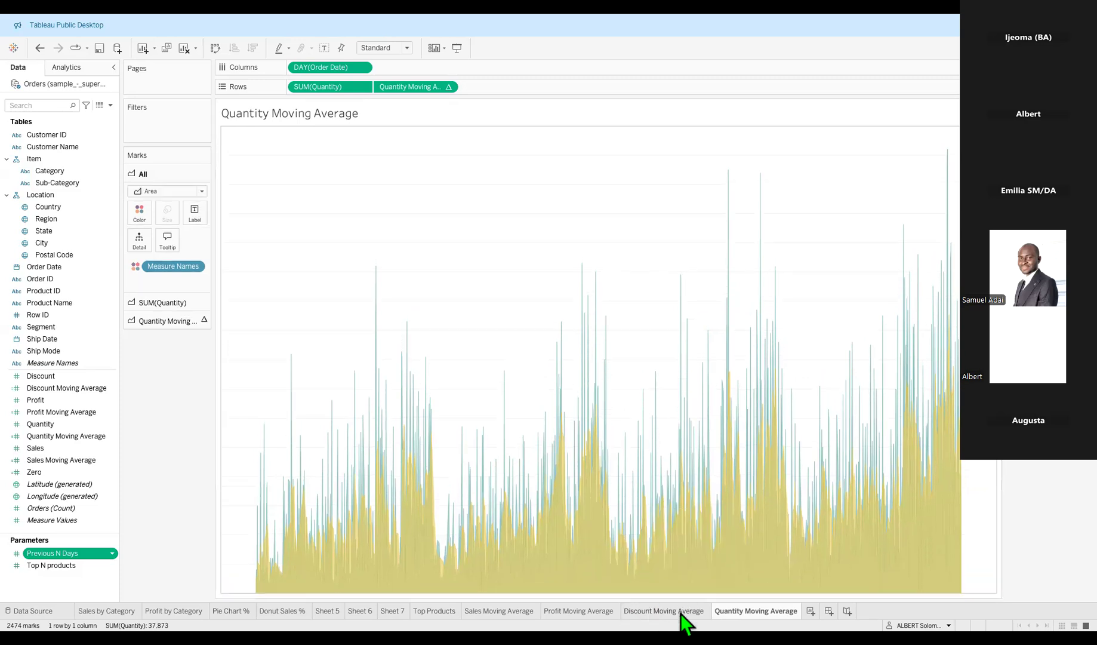
{"action": "left_click", "coordinate": [665, 613]}
{"action": "right_click", "coordinate": [679, 583]}
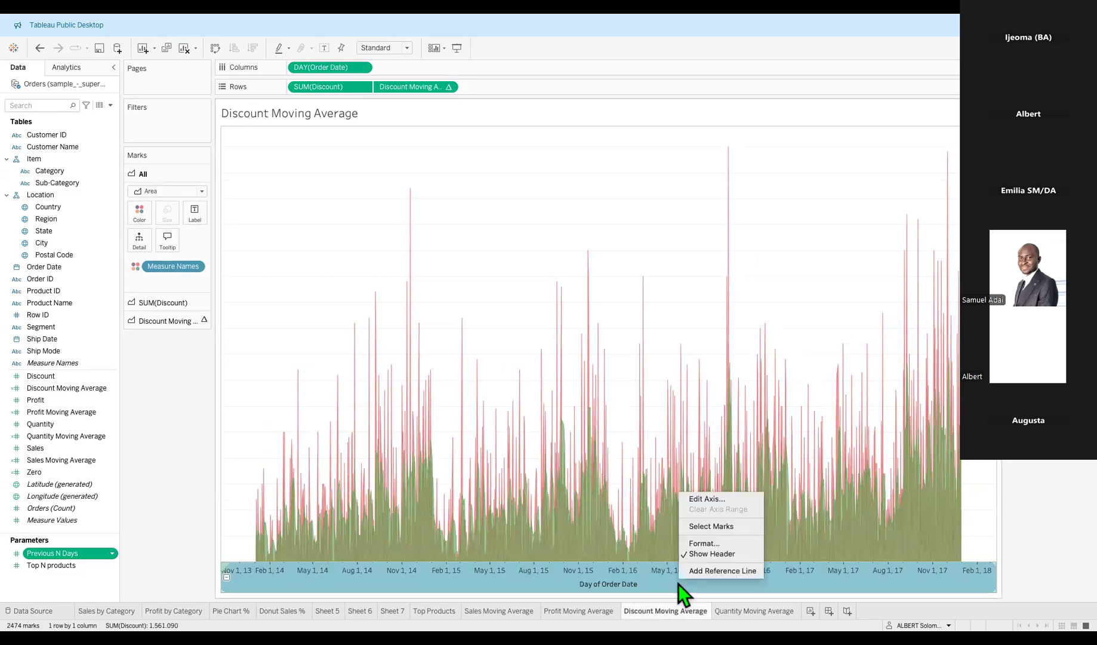
{"action": "left_click", "coordinate": [712, 556]}
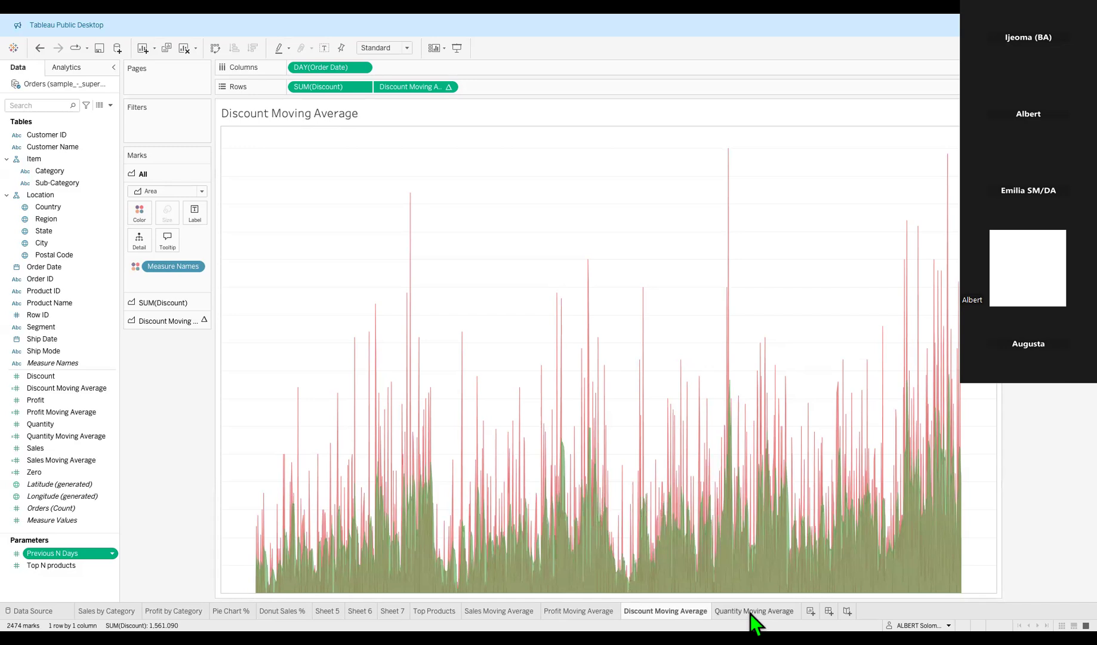
Add a new blank worksheet, Sheet 13.
{"action": "mouse_move", "coordinate": [750, 614]}
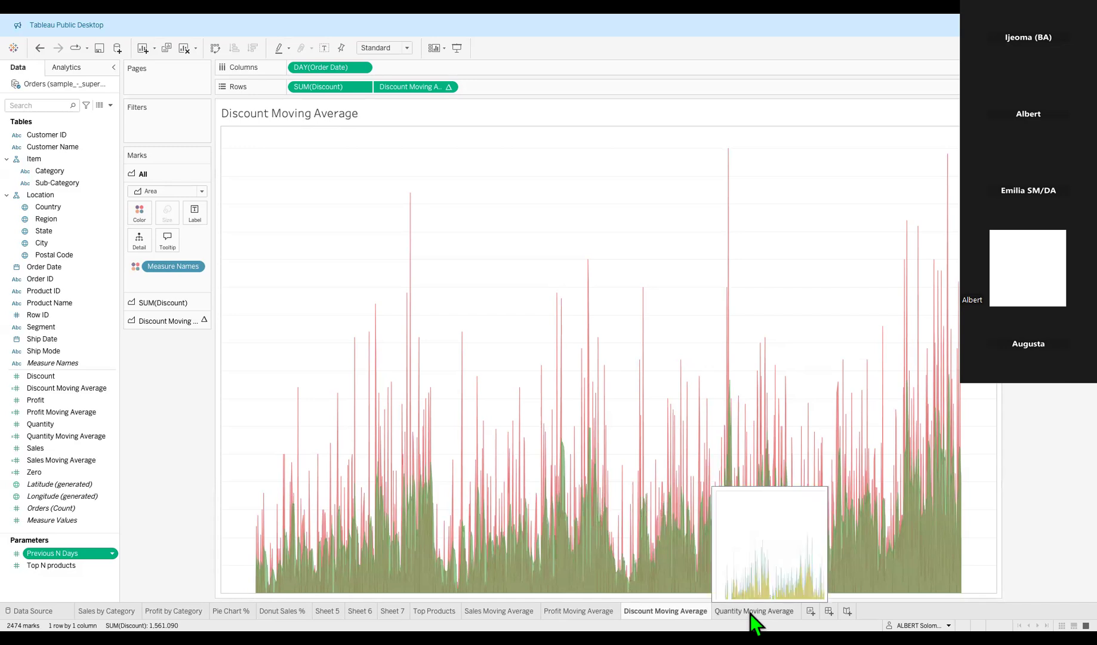
{"action": "left_click", "coordinate": [750, 614]}
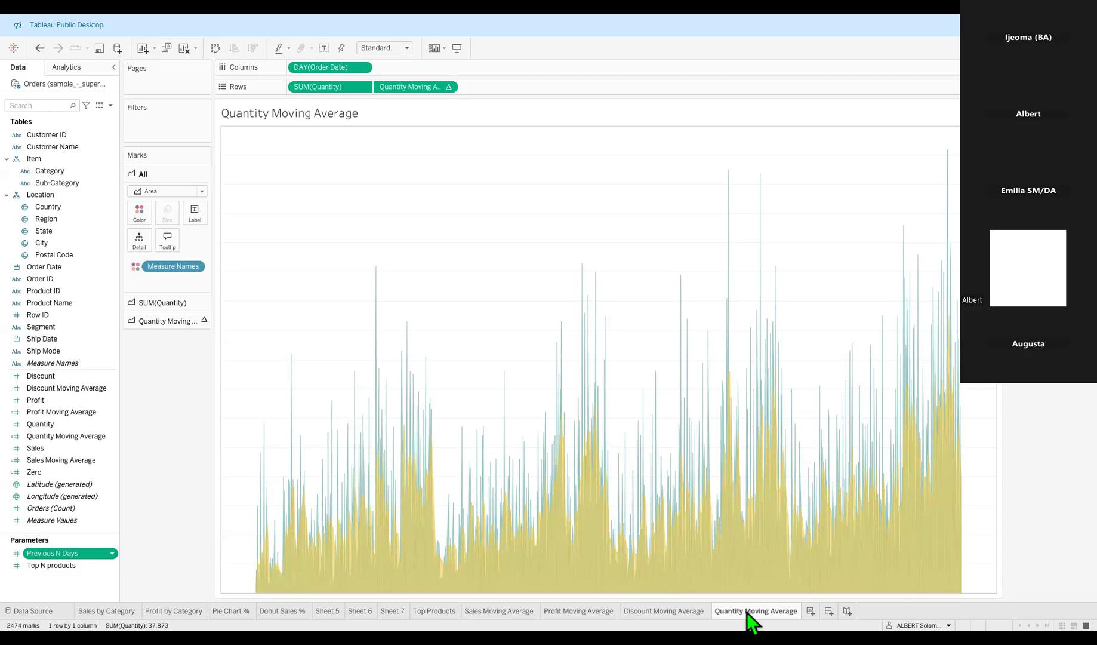
{"action": "left_click", "coordinate": [810, 611]}
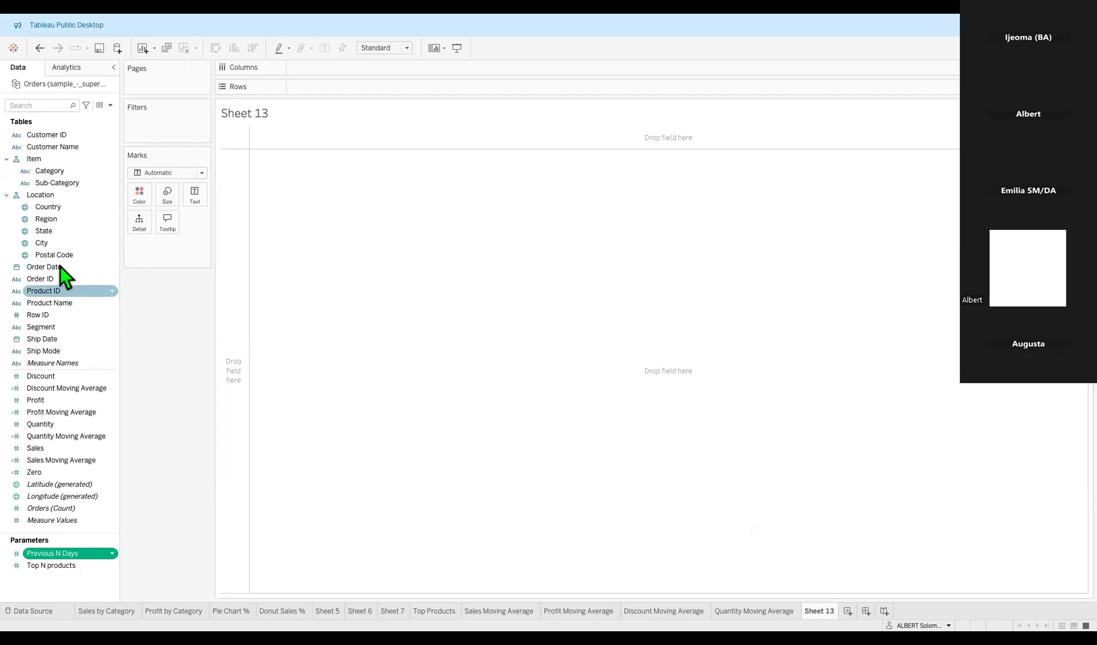
{"action": "left_click_drag", "start_coordinate": [48, 272], "coordinate": [323, 72]}
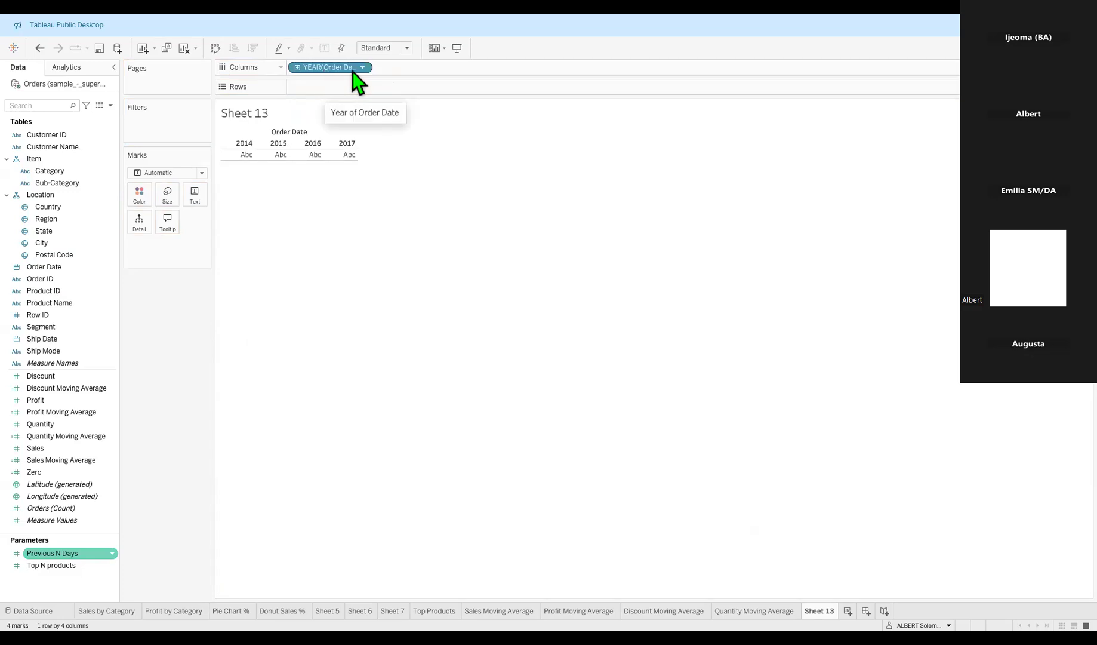
{"action": "left_click", "coordinate": [362, 68]}
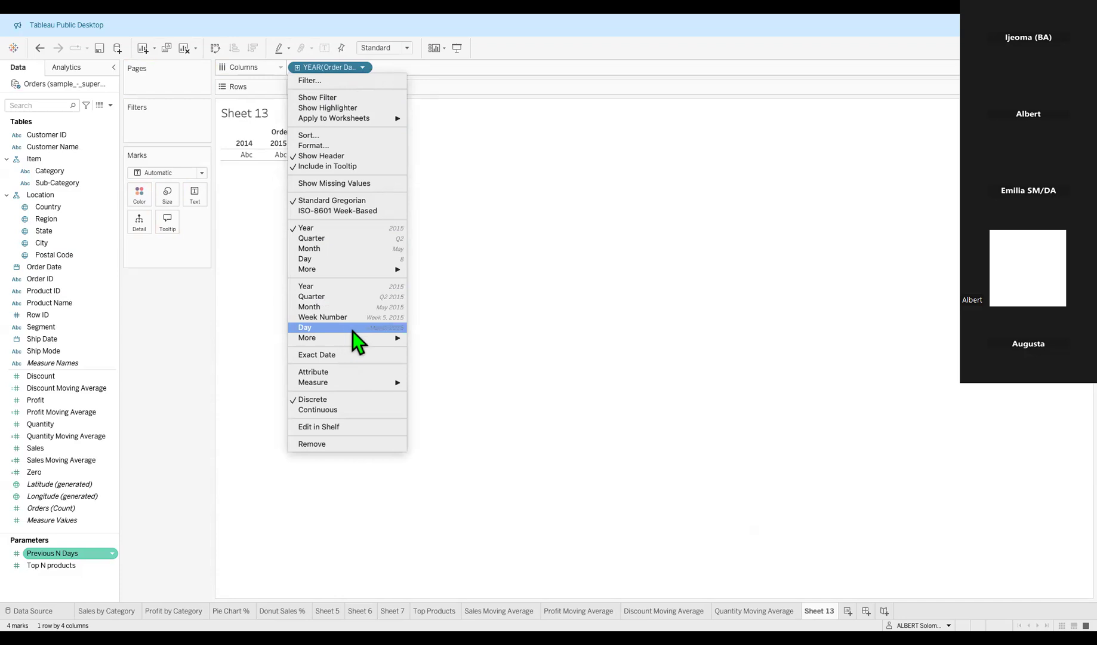
{"action": "left_click", "coordinate": [326, 308]}
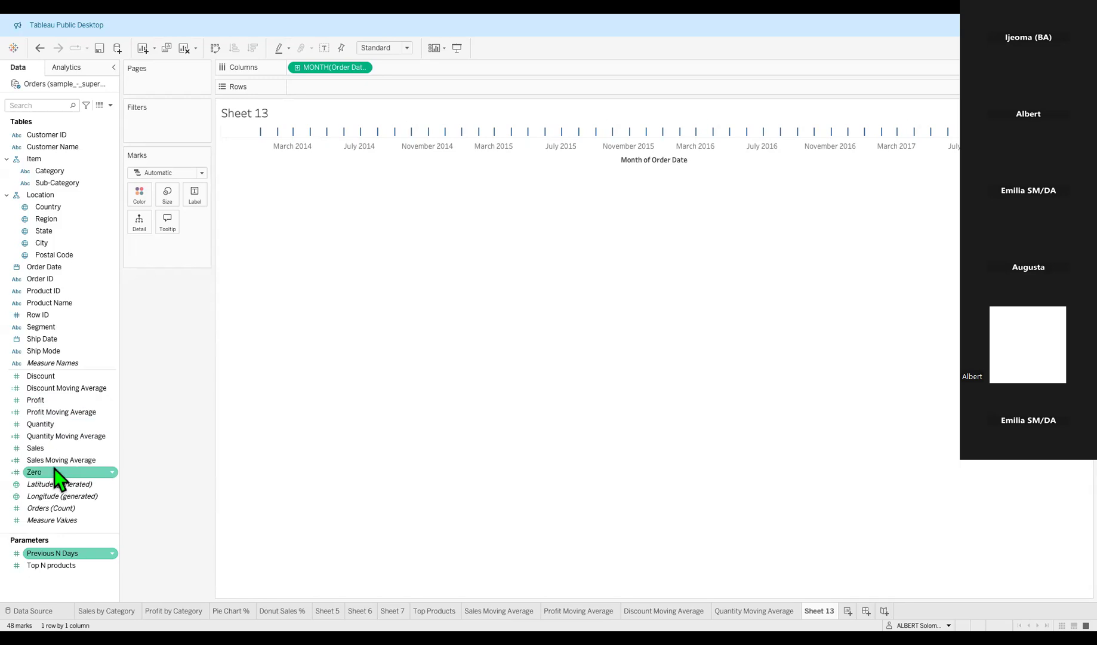
{"action": "left_click_drag", "start_coordinate": [42, 452], "coordinate": [331, 92]}
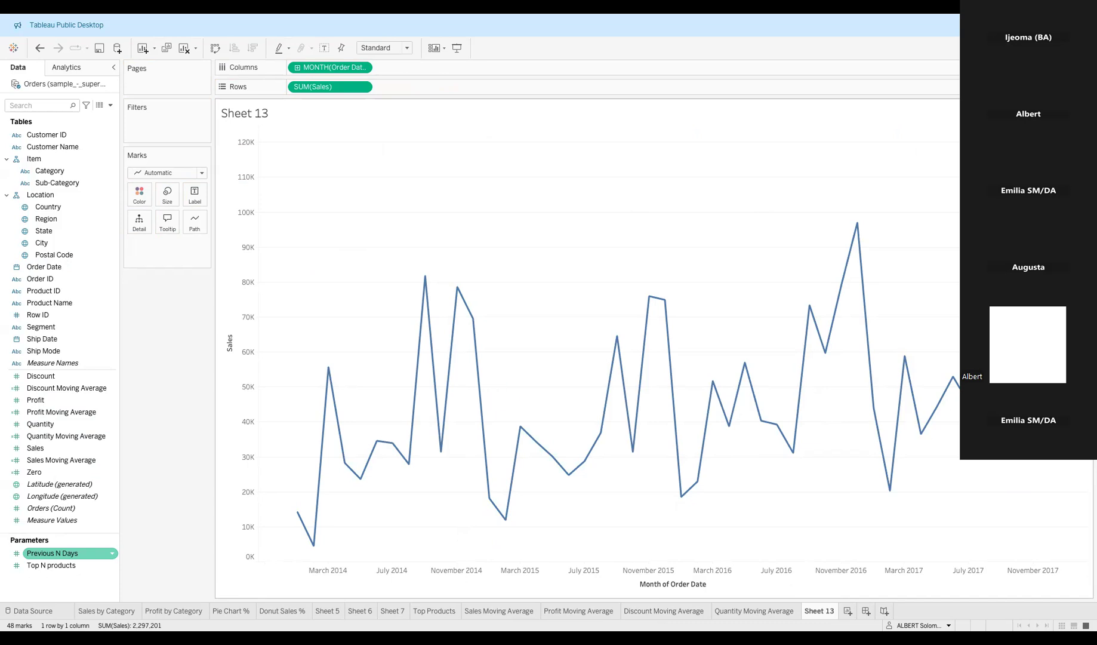
Undo the Sales and Order Date chart steps until Sheet 13 has empty Columns and Rows.
{"action": "mouse_move", "coordinate": [617, 386]}
{"action": "key", "text": "ctrl+z"}
{"action": "key", "text": "ctrl+z"}
{"action": "key", "text": "ctrl+z"}
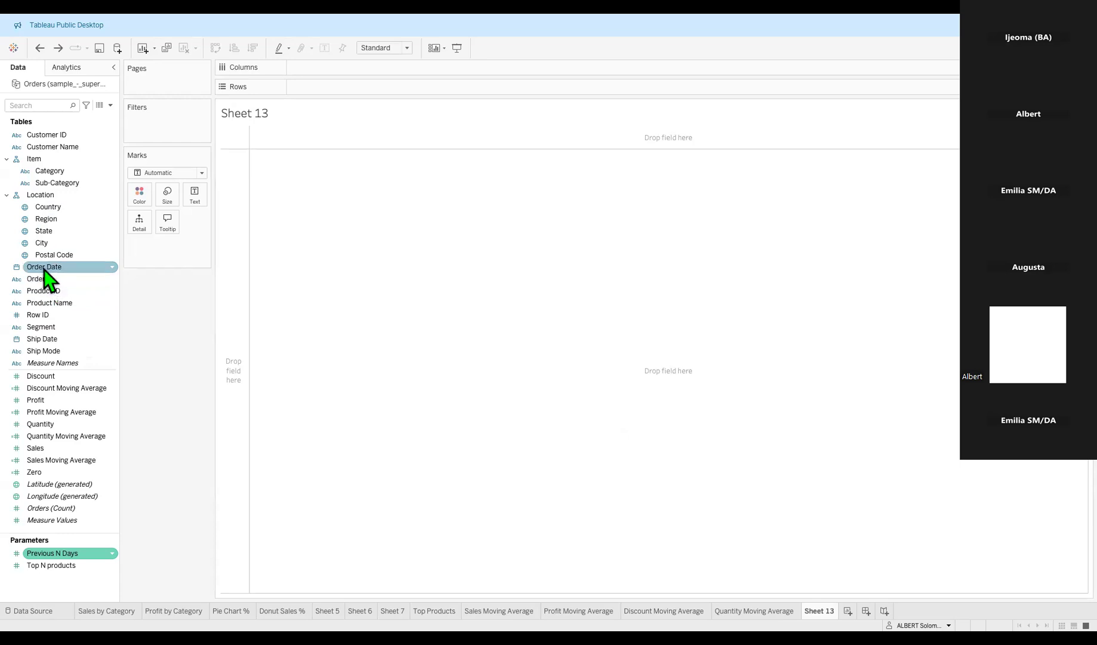
Put Order Date on Columns as a continuous MONTH(Order Date) axis starting in 2014.
{"action": "left_click_drag", "start_coordinate": [46, 269], "coordinate": [316, 71]}
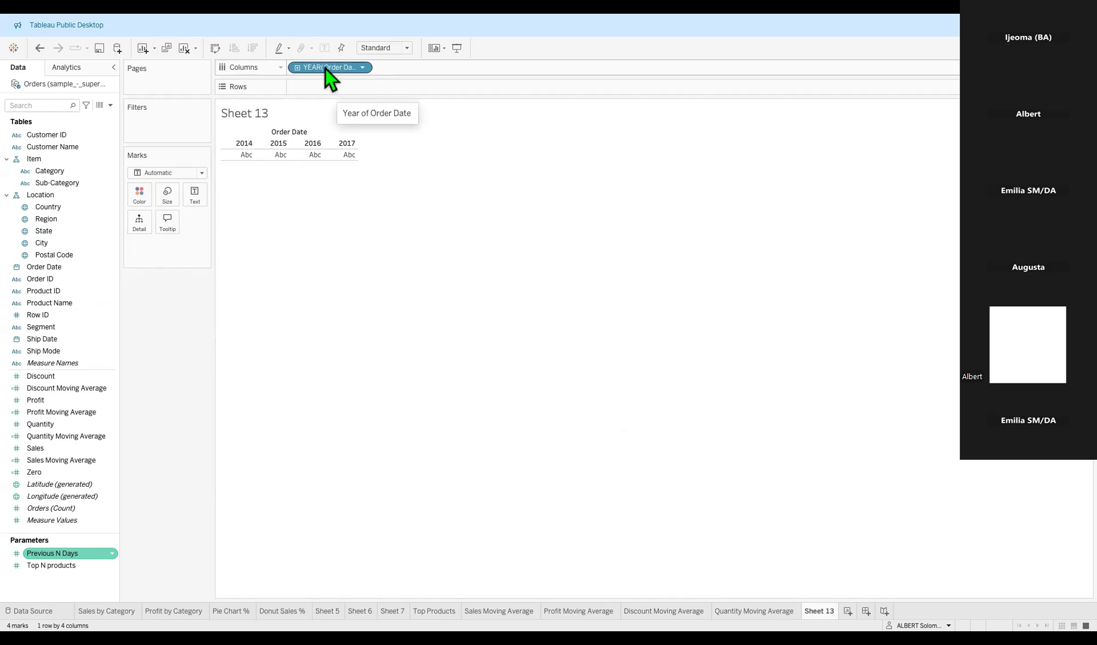
{"action": "left_click", "coordinate": [362, 68]}
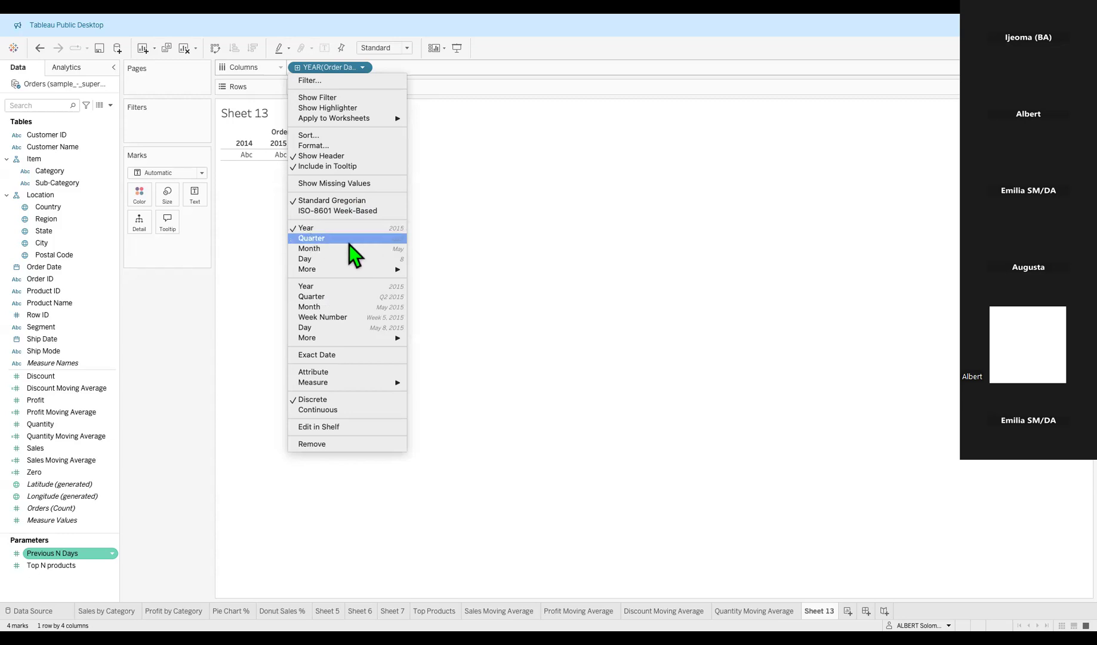
{"action": "mouse_move", "coordinate": [313, 272]}
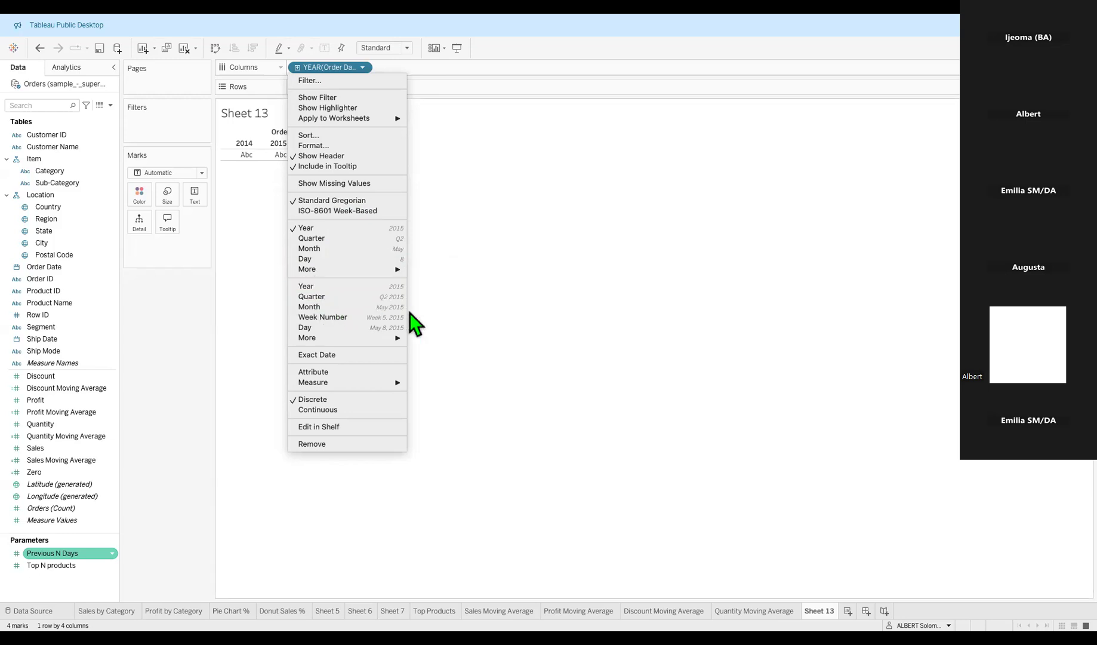
{"action": "left_click", "coordinate": [340, 309]}
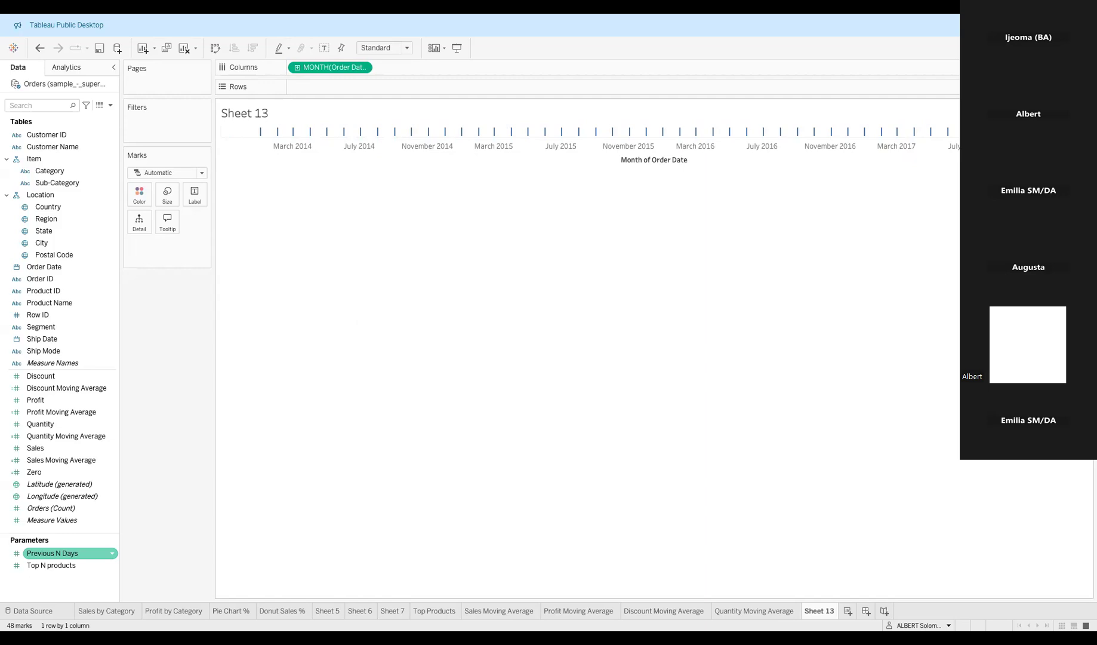
Add SUM(Sales) to Rows to draw the monthly sales line for 2014–2017, then check its point values.
{"action": "mouse_move", "coordinate": [40, 452]}
{"action": "left_mouse_down"}
{"action": "mouse_move", "coordinate": [328, 156]}
{"action": "mouse_move", "coordinate": [344, 88]}
{"action": "left_mouse_up"}
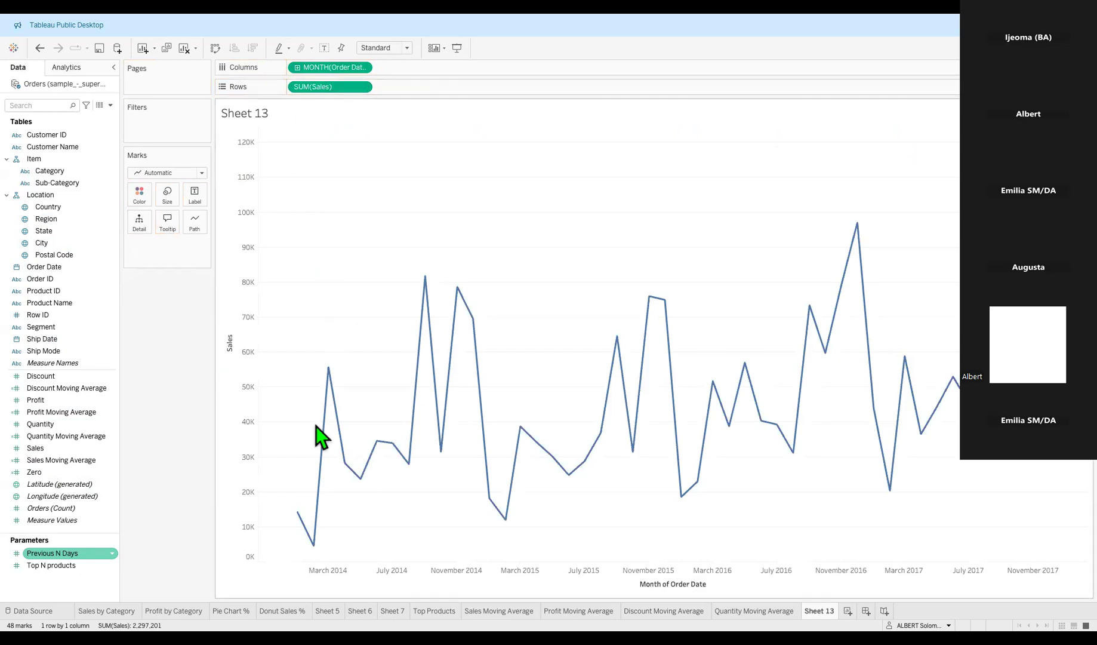
{"action": "mouse_move", "coordinate": [327, 449]}
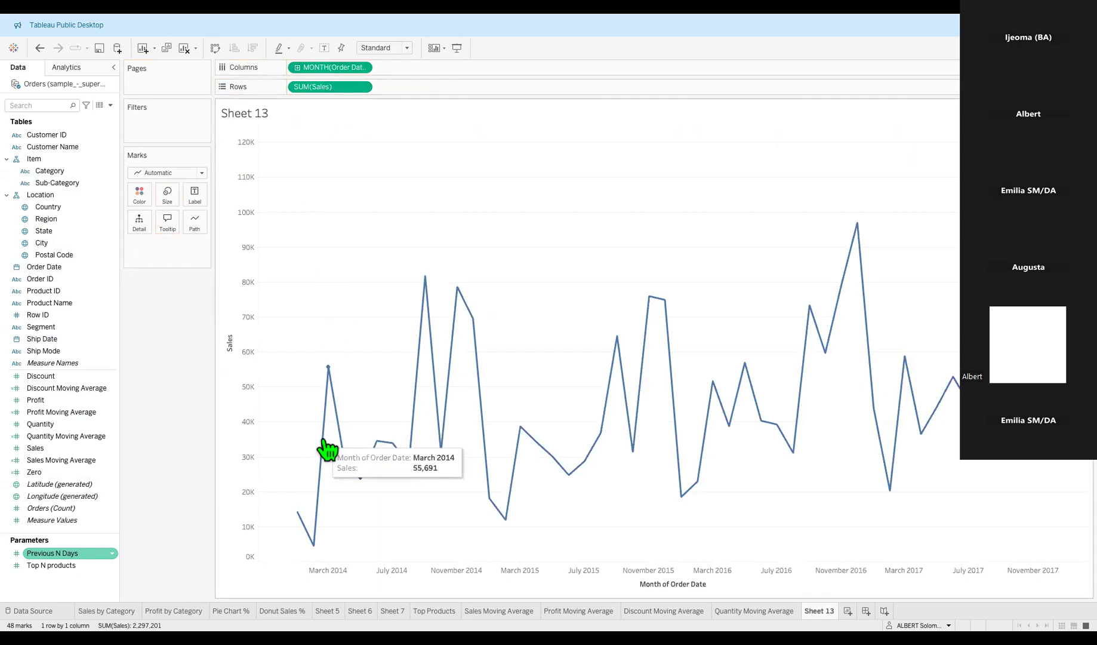
{"action": "mouse_move", "coordinate": [306, 530]}
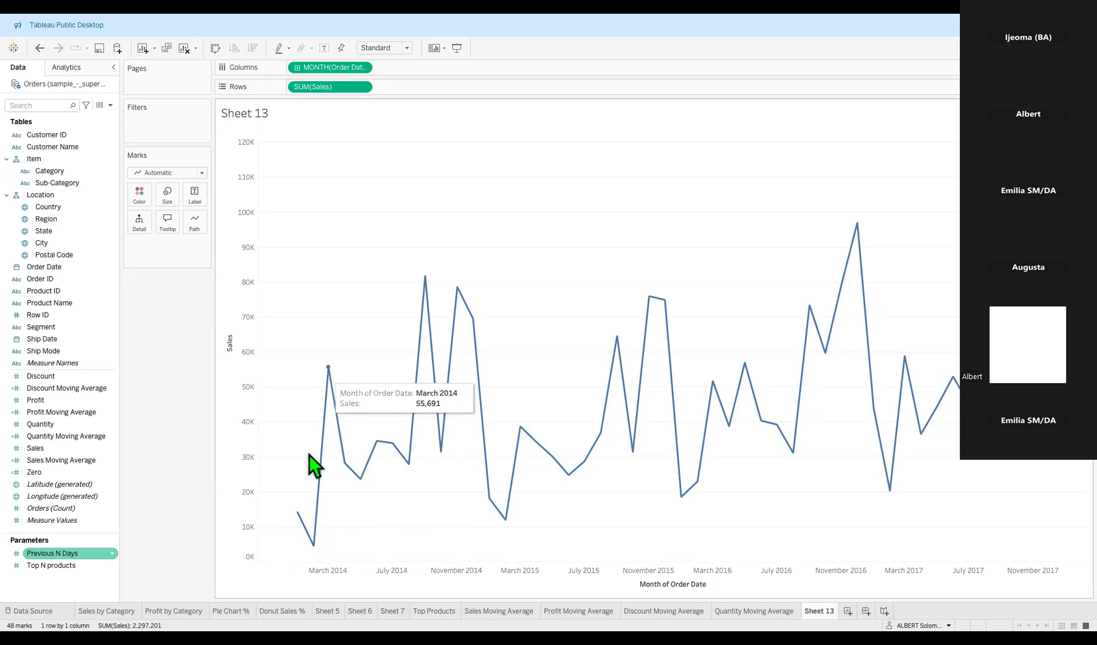
{"action": "mouse_move", "coordinate": [313, 553]}
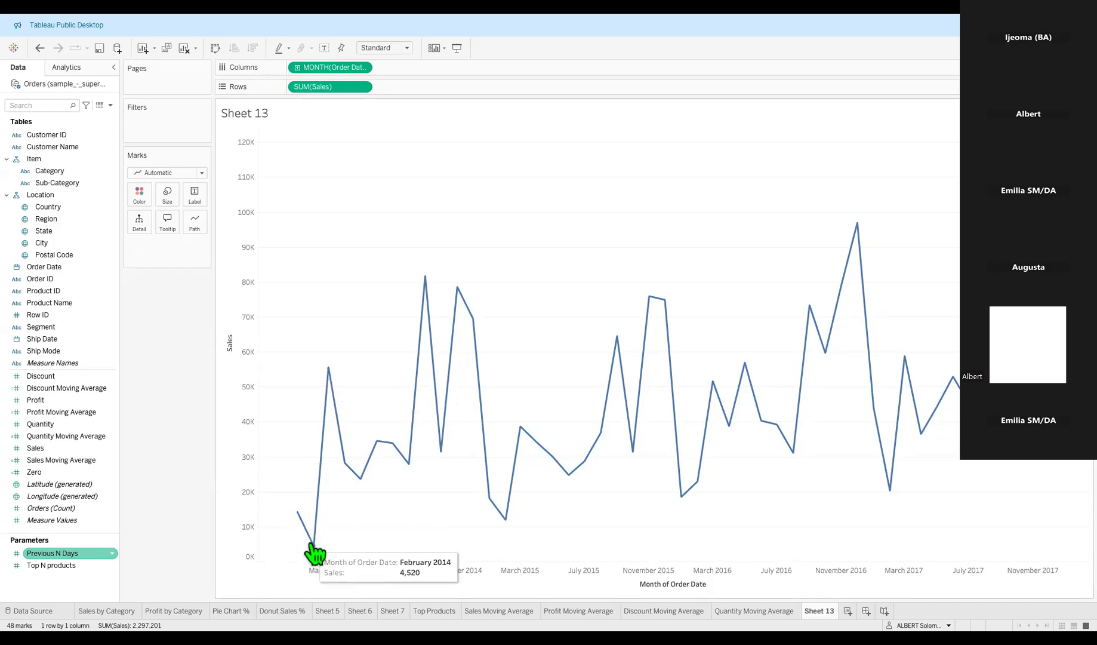
{"action": "mouse_move", "coordinate": [331, 436]}
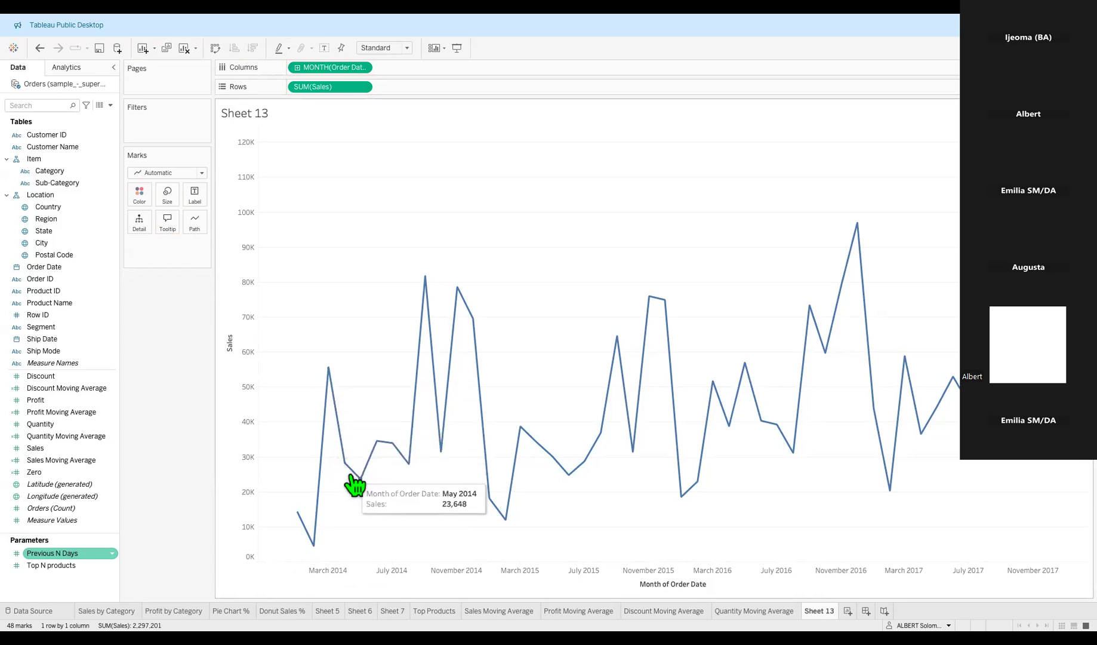
{"action": "mouse_move", "coordinate": [379, 452]}
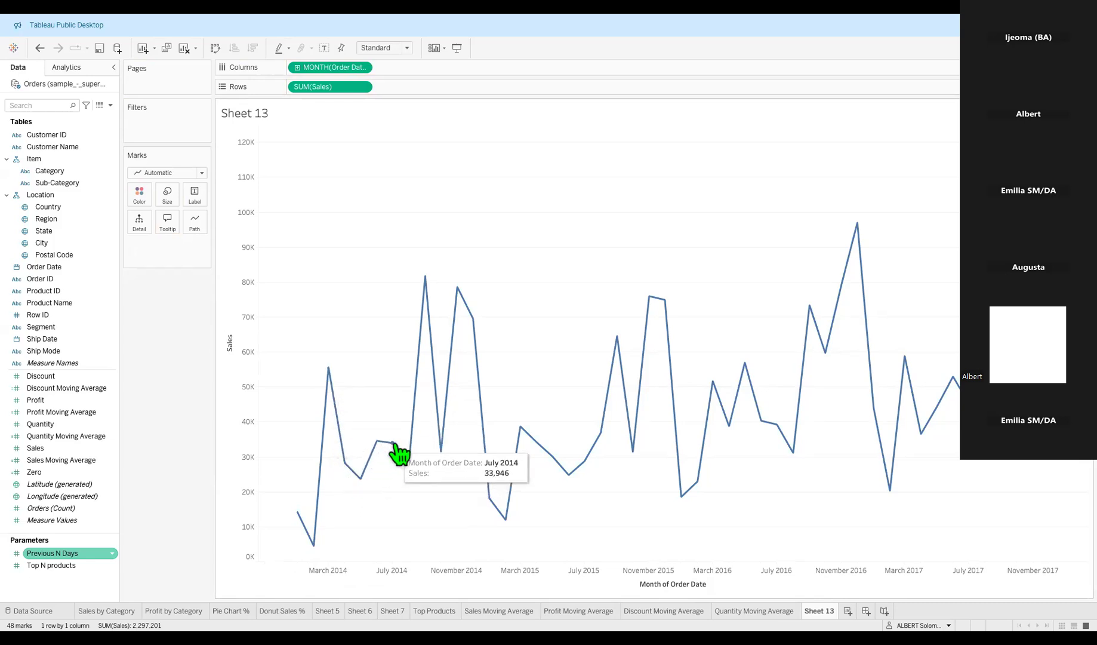
{"action": "mouse_move", "coordinate": [438, 352]}
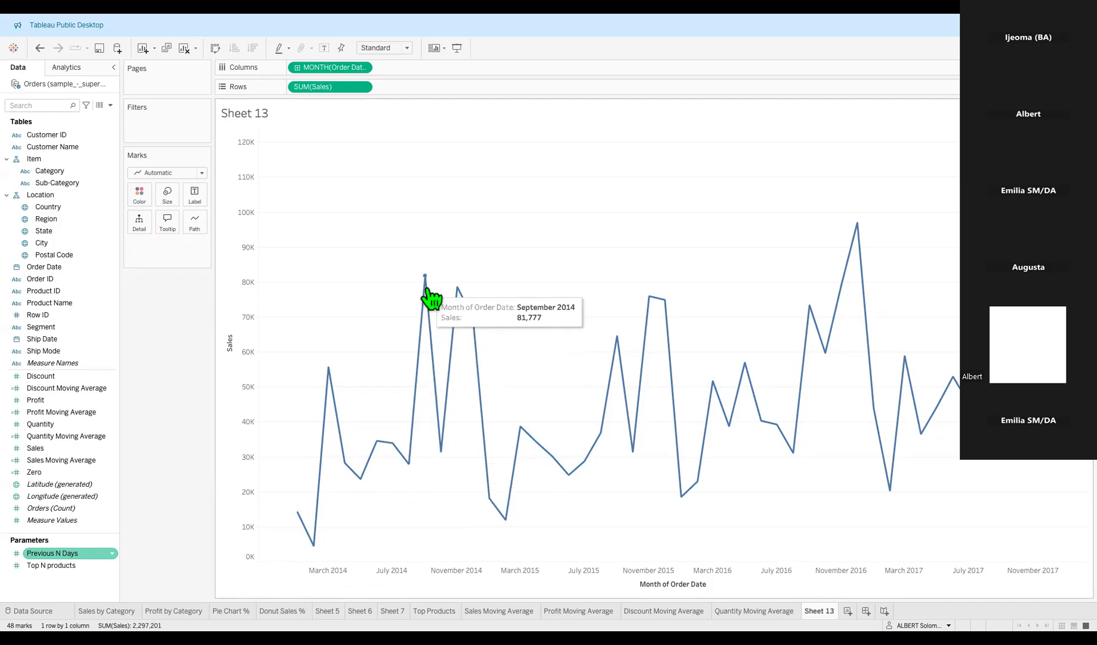
{"action": "mouse_move", "coordinate": [442, 452]}
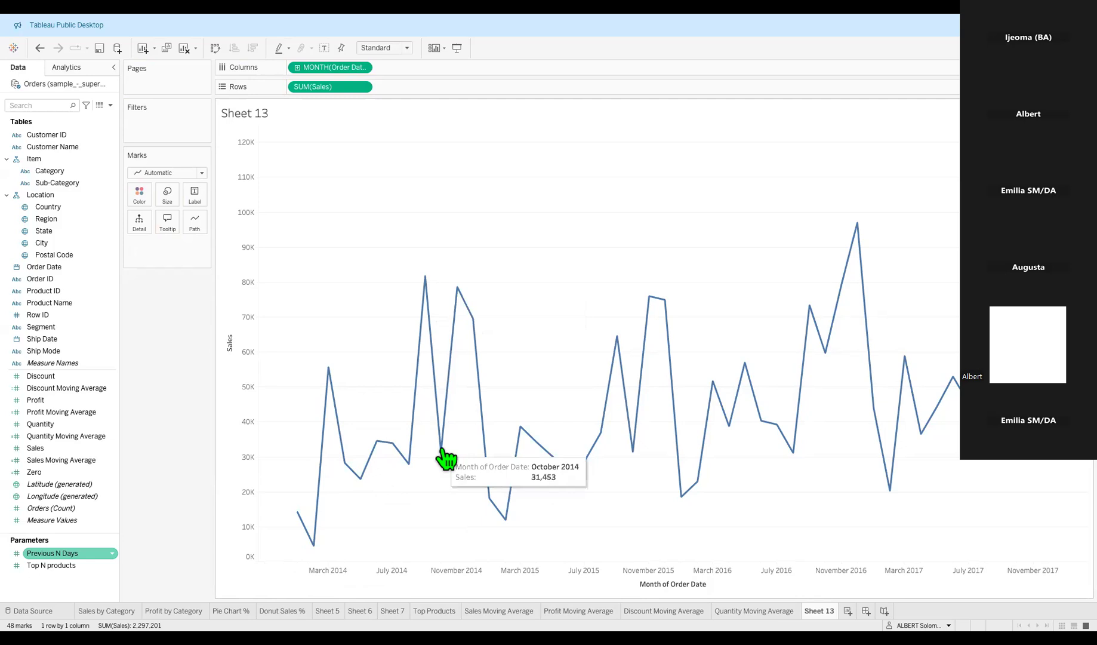
{"action": "mouse_move", "coordinate": [456, 323]}
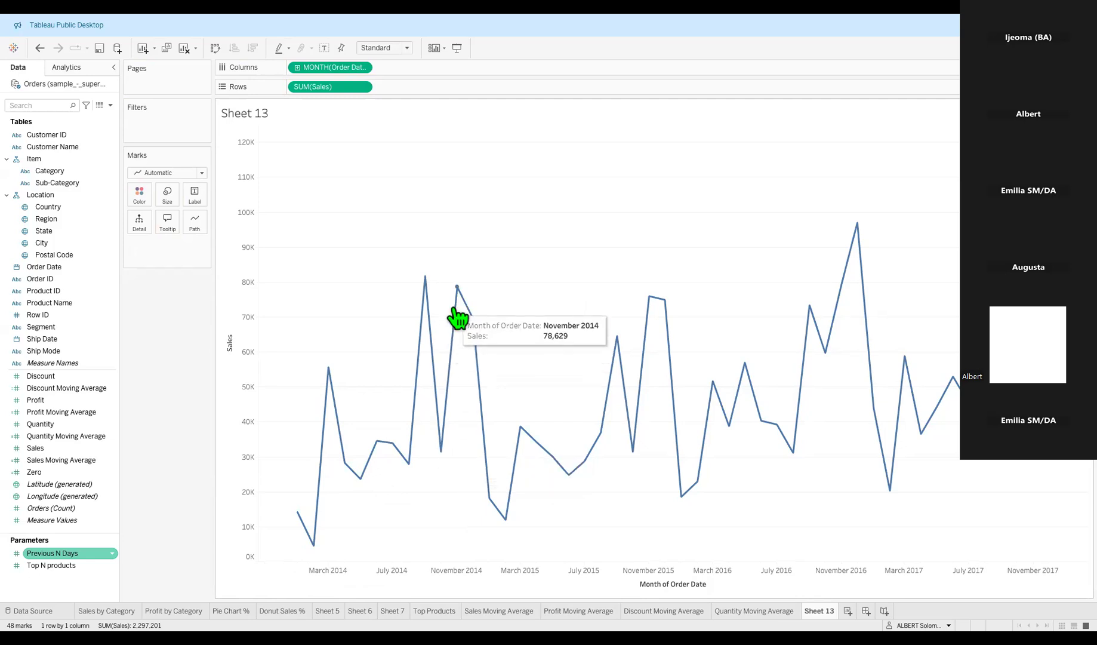
{"action": "mouse_move", "coordinate": [491, 503]}
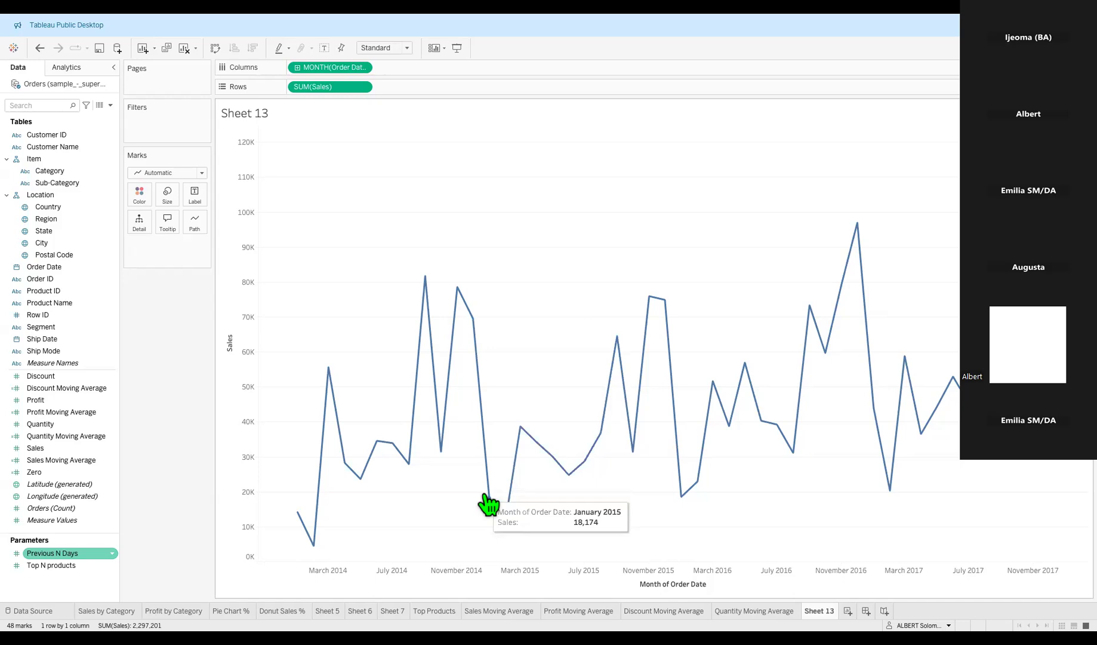
{"action": "mouse_move", "coordinate": [666, 358]}
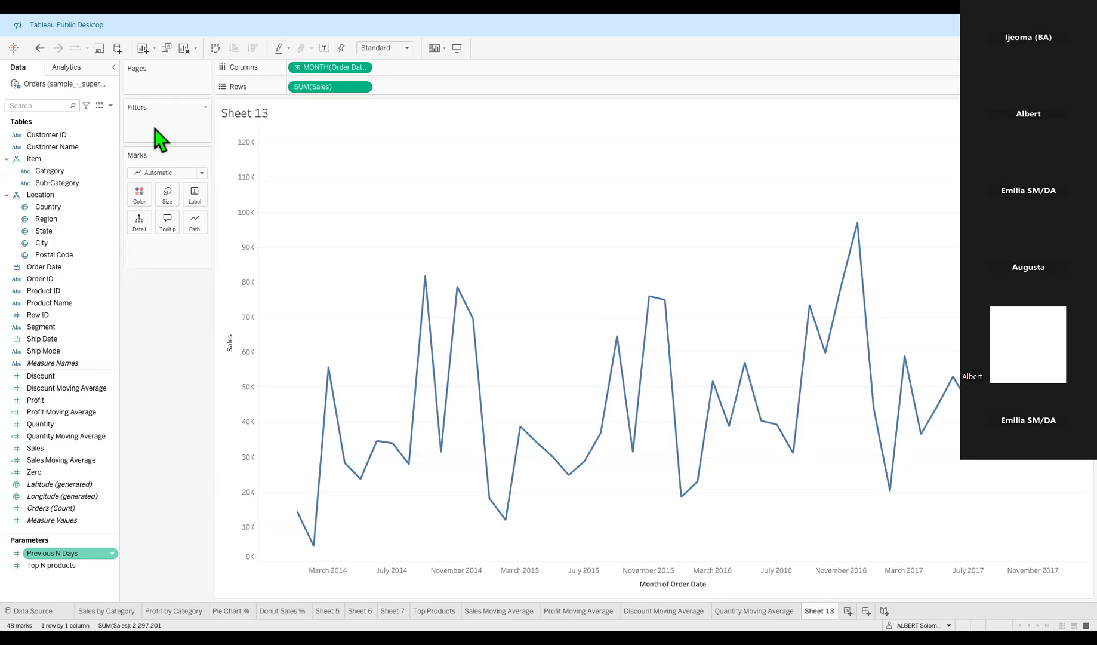
{"action": "left_click", "coordinate": [763, 611]}
{"action": "left_click", "coordinate": [666, 612]}
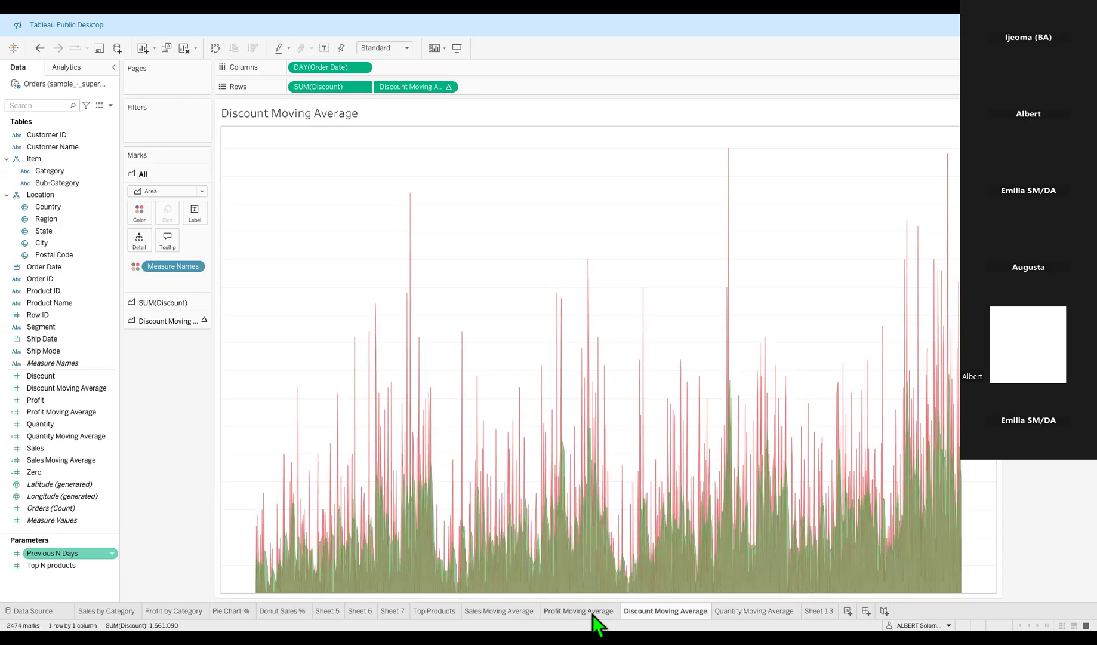
{"action": "left_click", "coordinate": [590, 612]}
{"action": "left_click", "coordinate": [504, 611]}
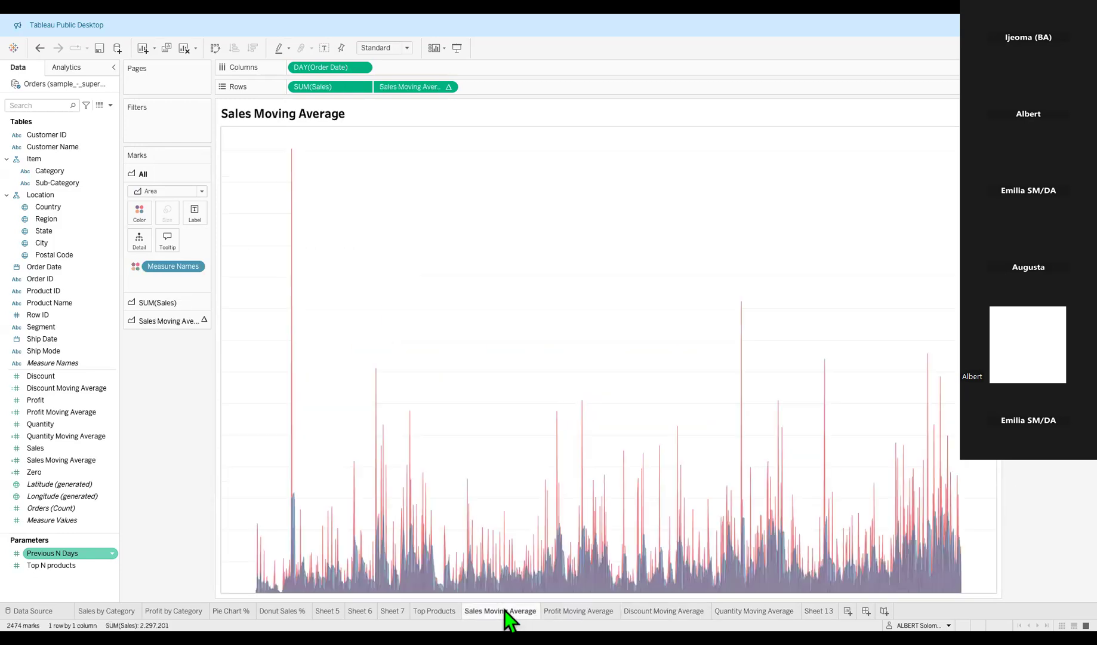
{"action": "left_click", "coordinate": [445, 610]}
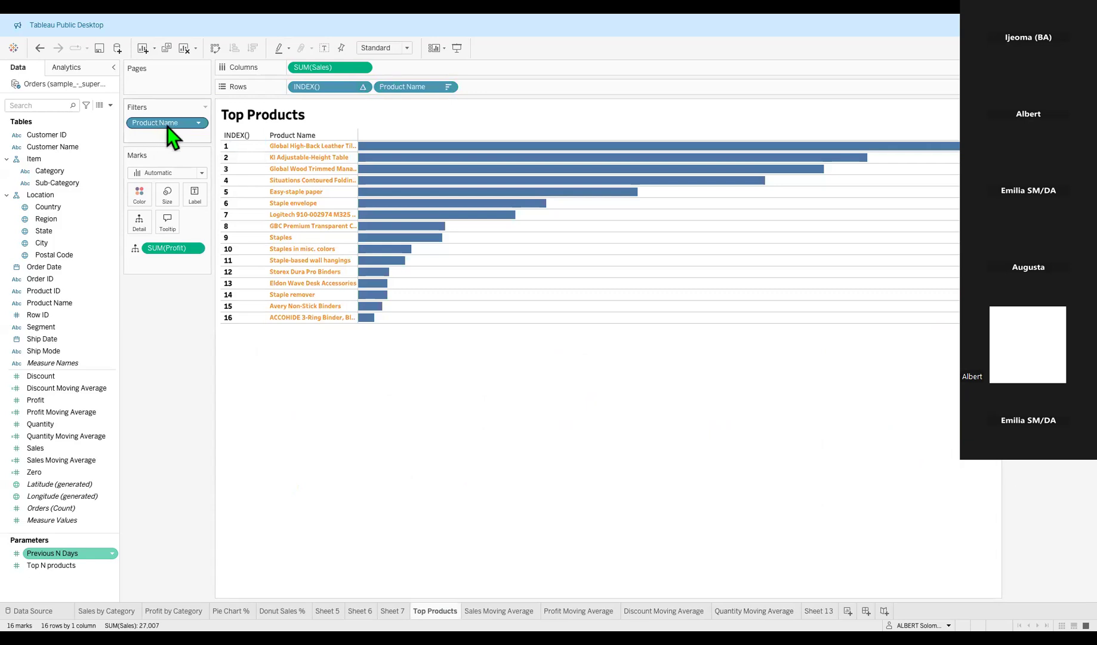
{"action": "left_click_drag", "start_coordinate": [153, 125], "coordinate": [156, 161]}
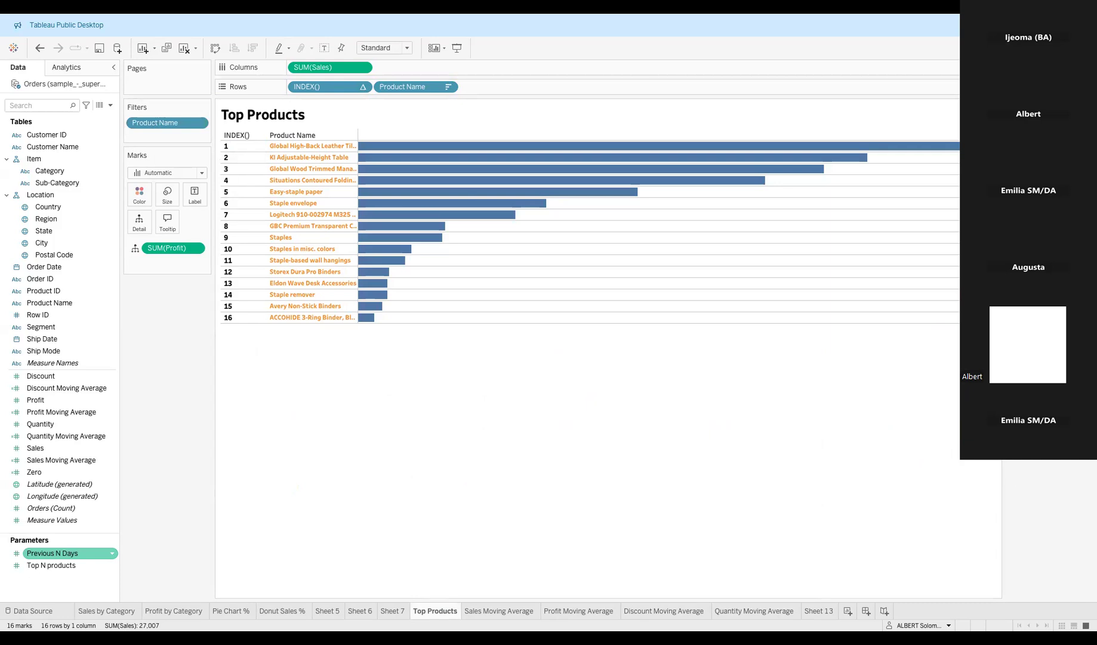
{"action": "left_click", "coordinate": [448, 88]}
{"action": "left_click", "coordinate": [411, 104]}
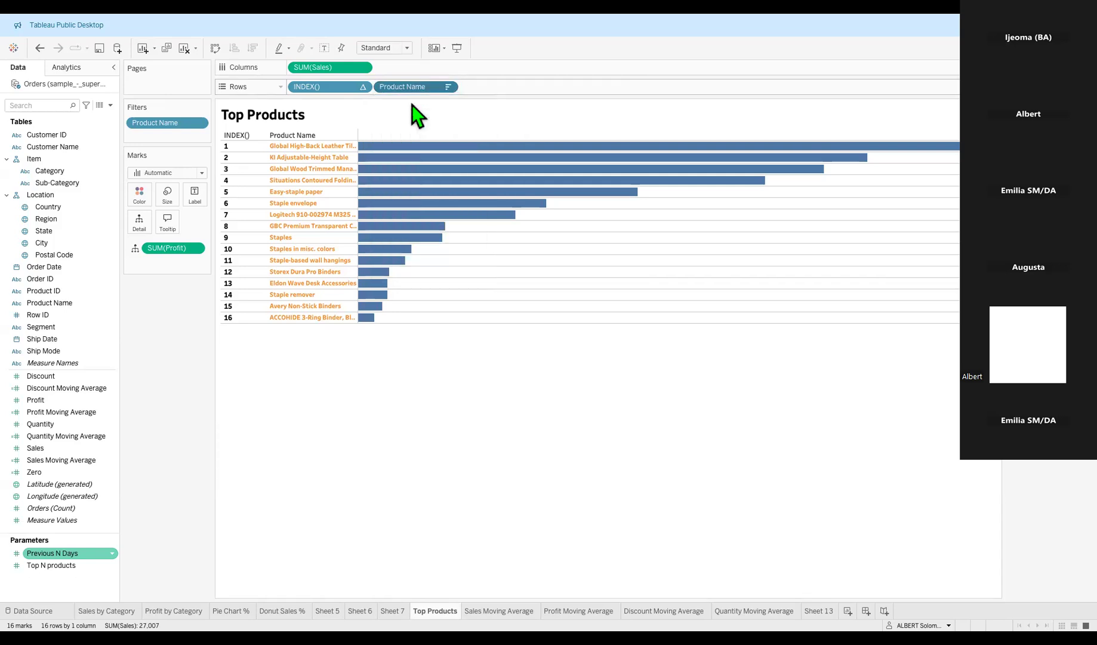
{"action": "left_click", "coordinate": [616, 173]}
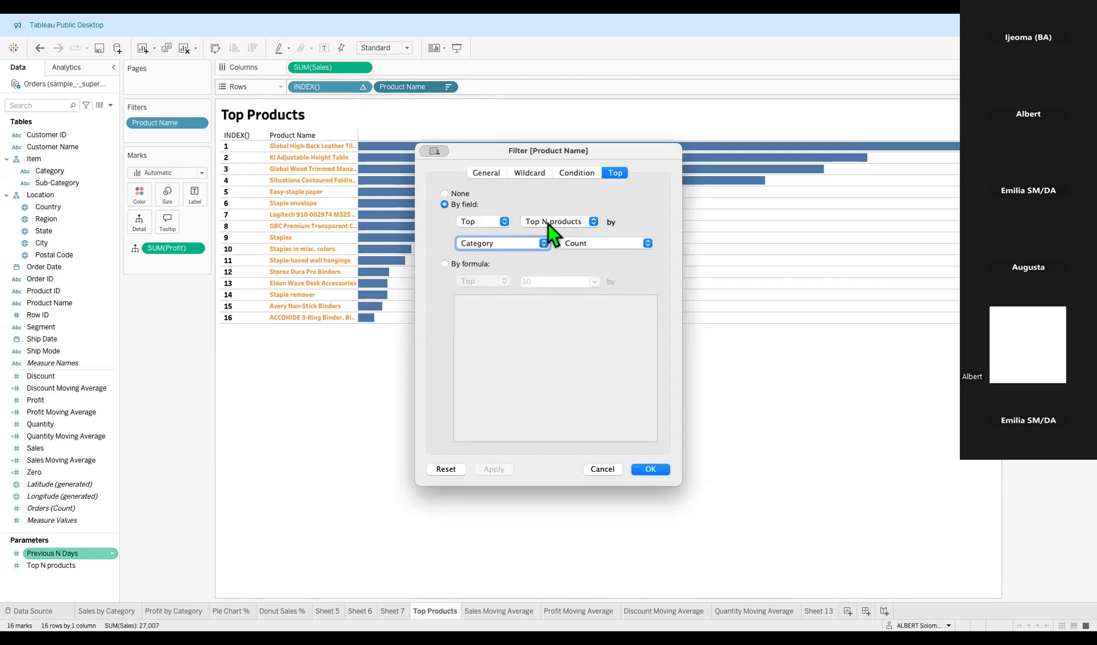
{"action": "left_click", "coordinate": [649, 470]}
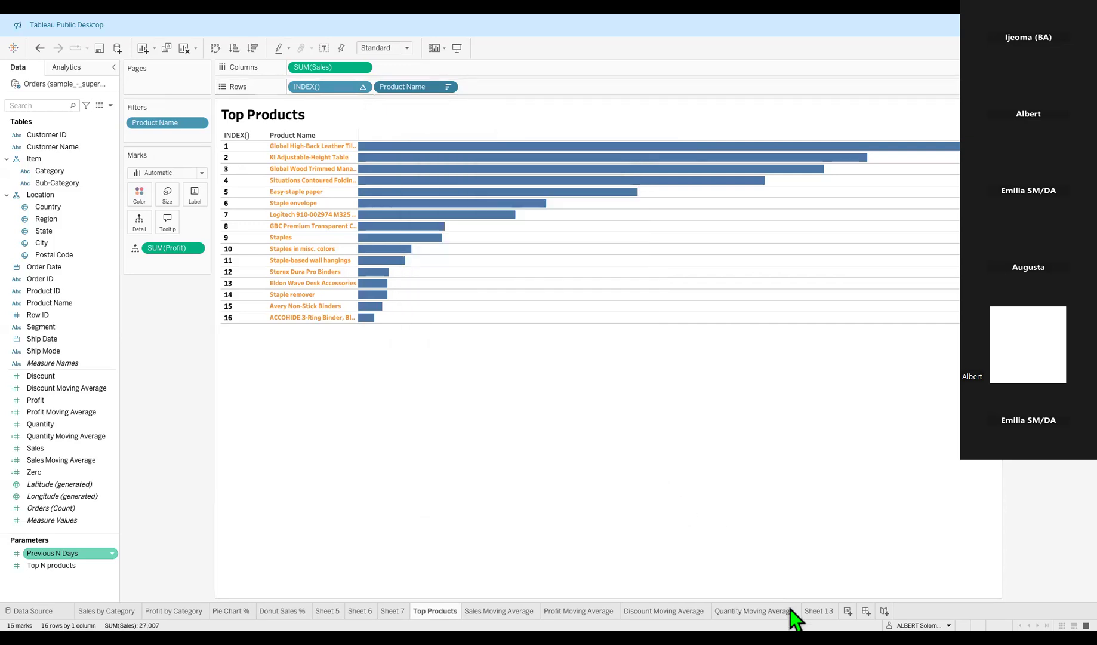
{"action": "left_click", "coordinate": [819, 610]}
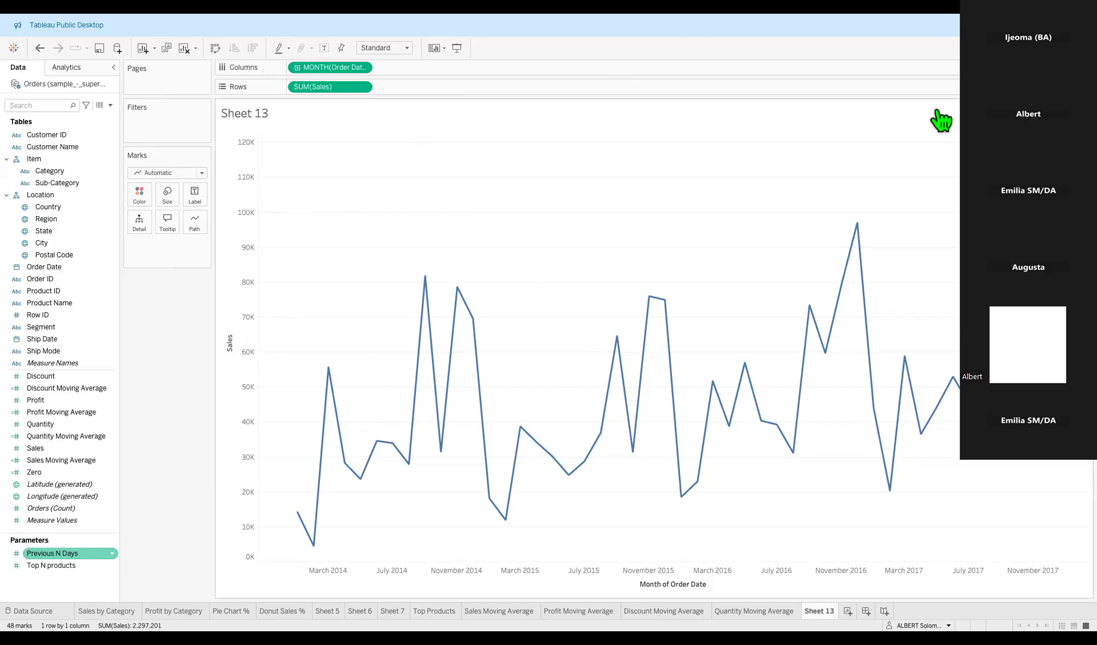
Bring up the Data pane's field-creation menus, then dismiss them without choosing anything.
{"action": "right_click", "coordinate": [108, 529]}
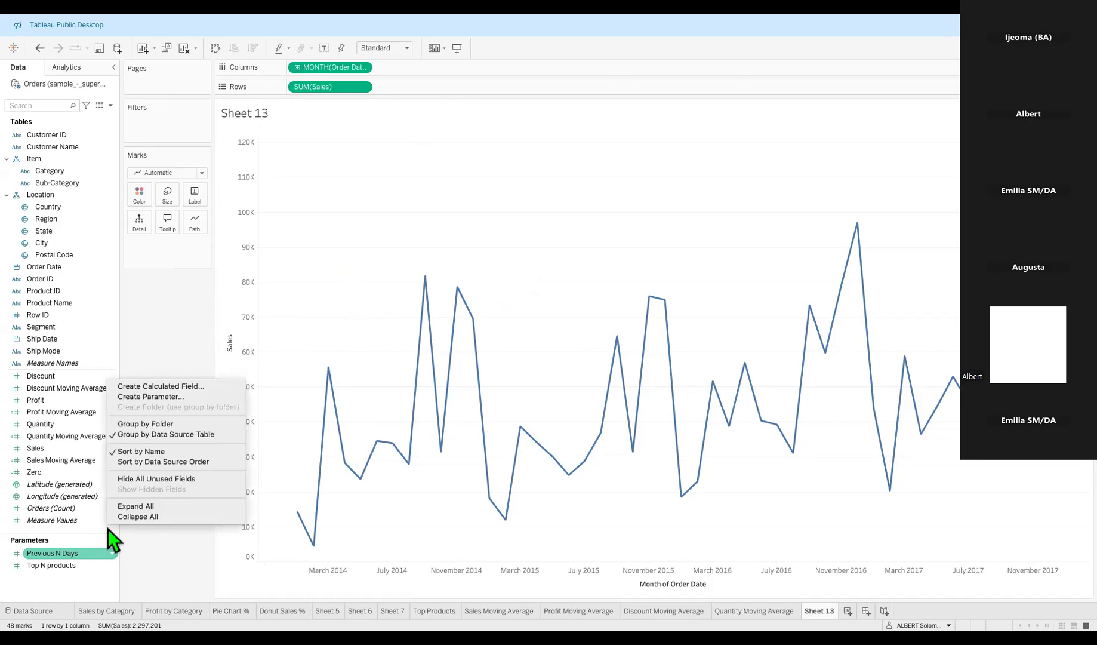
{"action": "left_click", "coordinate": [118, 529]}
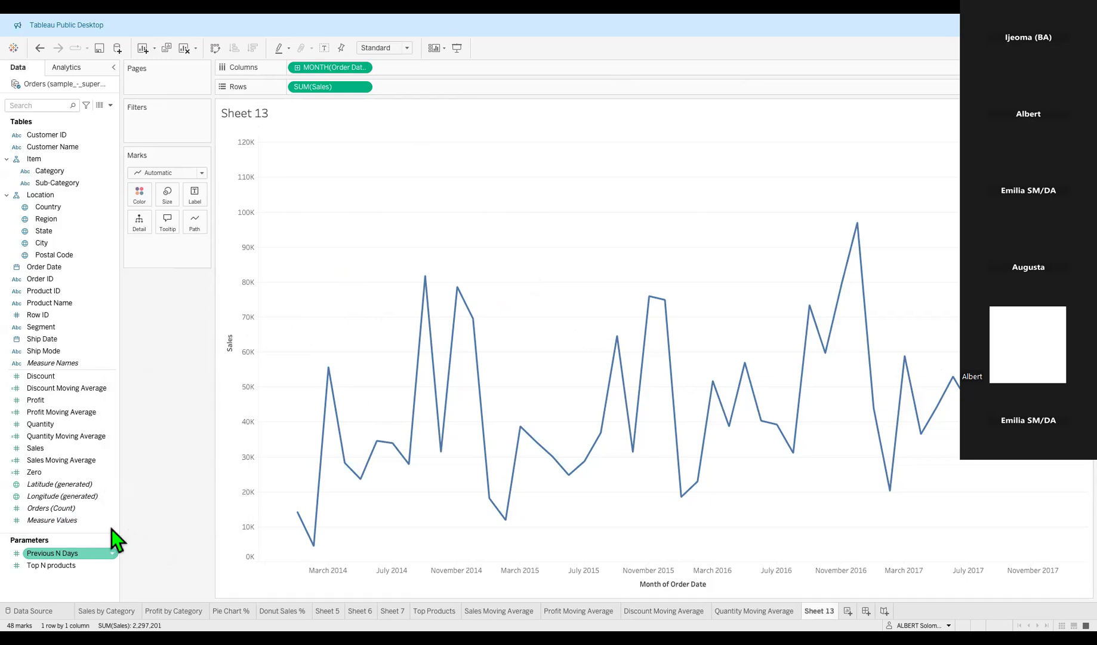
{"action": "right_click", "coordinate": [111, 529]}
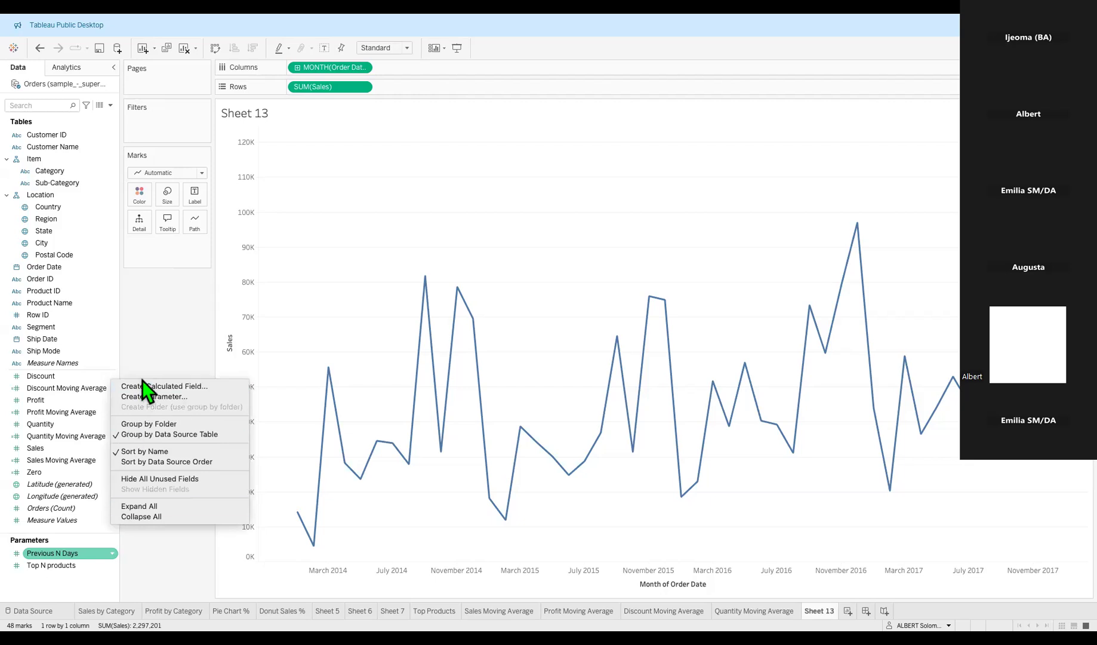
{"action": "left_click", "coordinate": [72, 499]}
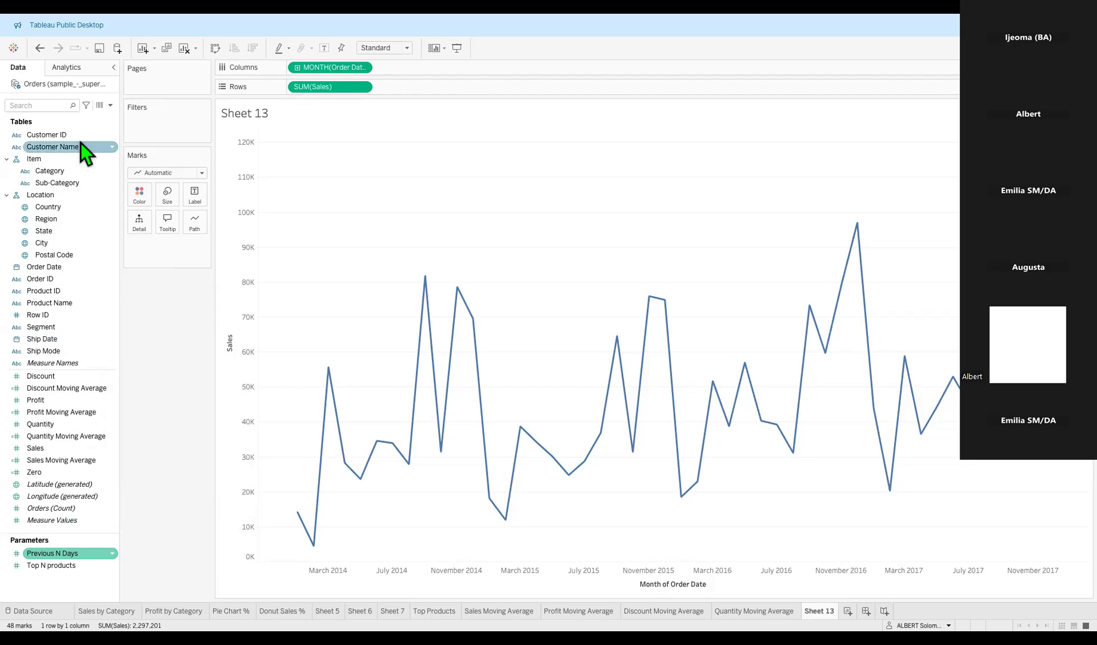
{"action": "left_click", "coordinate": [111, 108]}
{"action": "left_click", "coordinate": [159, 351]}
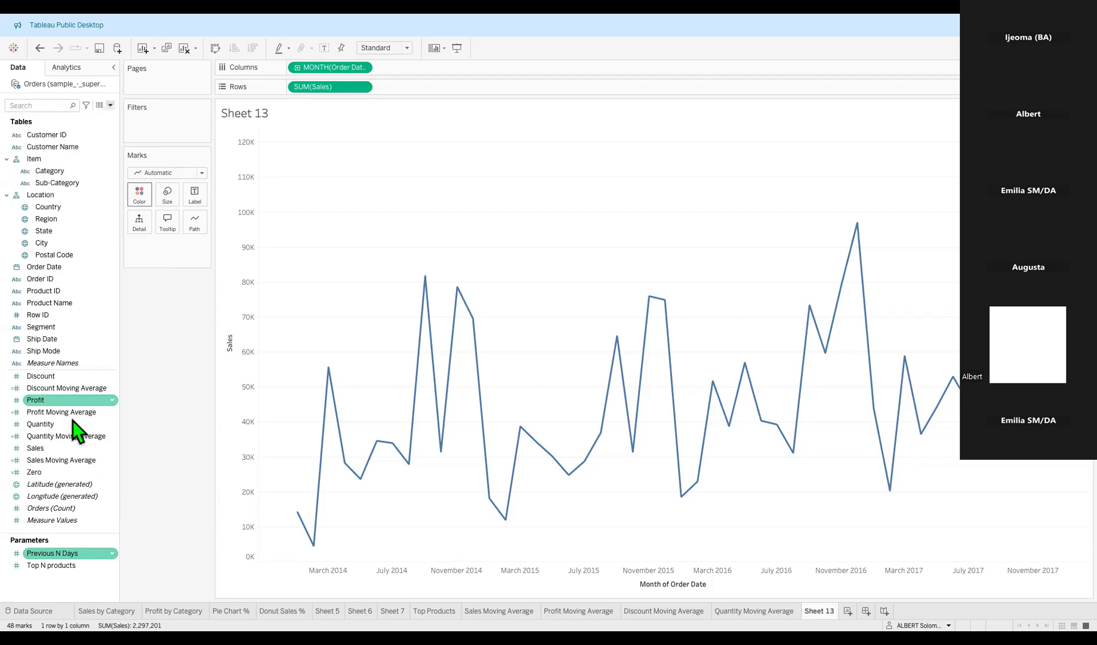
Check the Discount Moving Average and Previous N Days menus, then reach Create Parameter in the Data pane.
{"action": "right_click", "coordinate": [101, 389]}
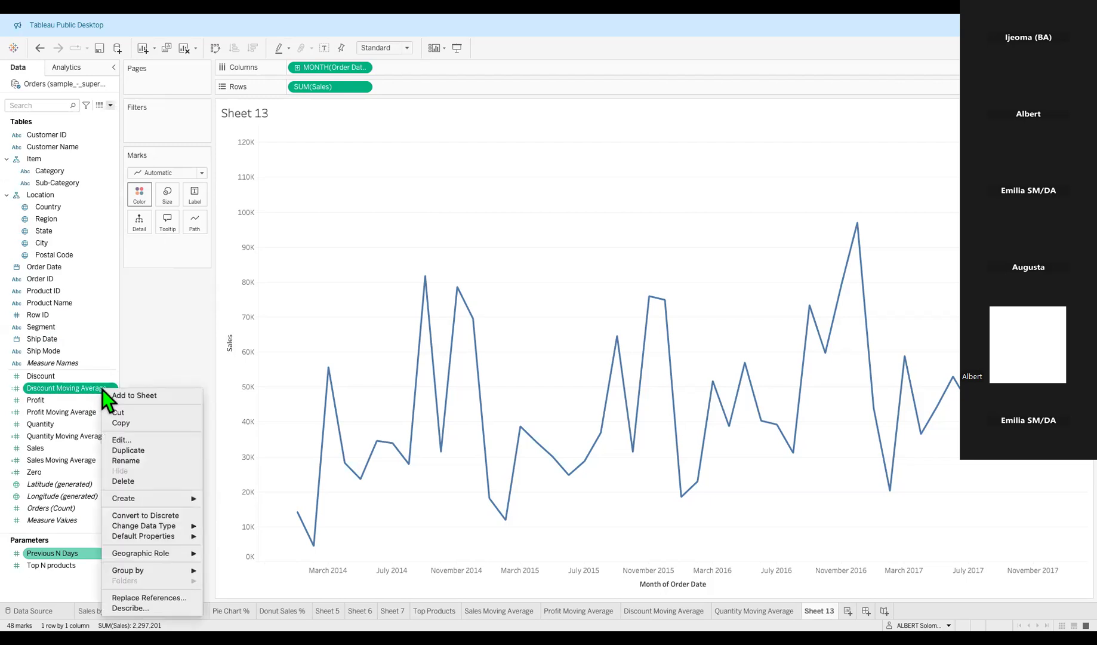
{"action": "mouse_move", "coordinate": [170, 499]}
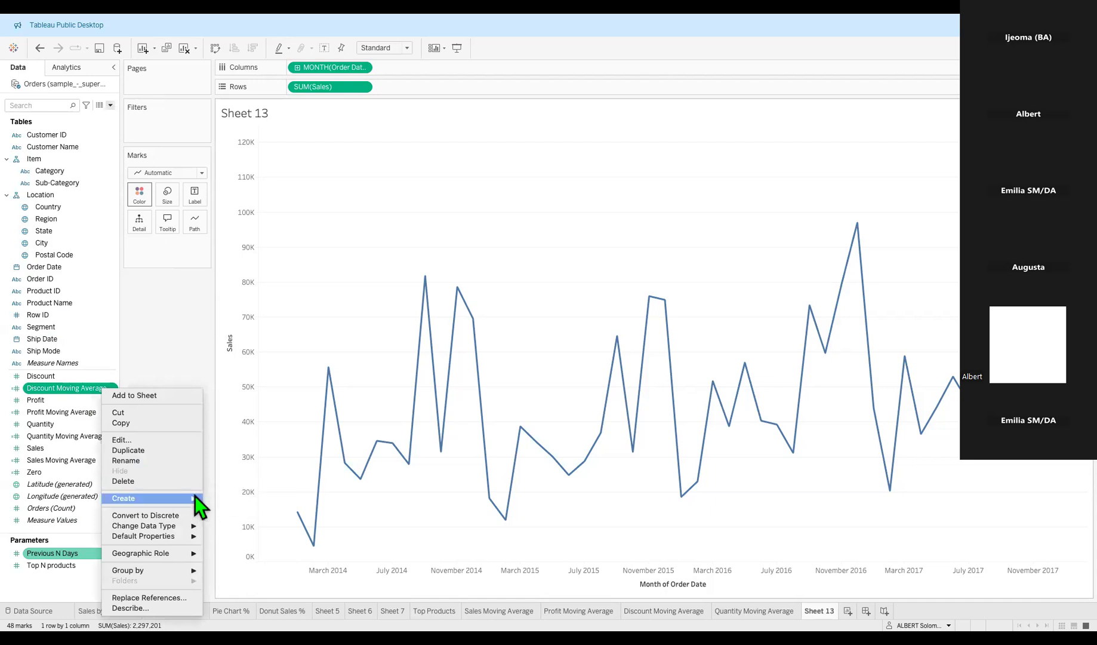
{"action": "left_click", "coordinate": [159, 346]}
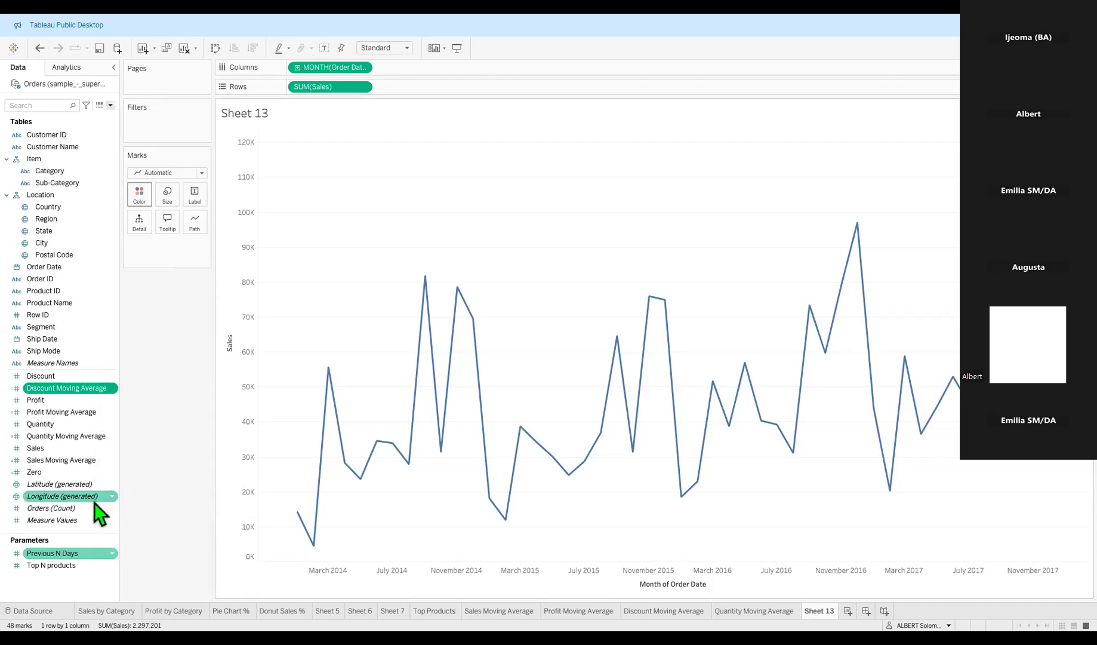
{"action": "right_click", "coordinate": [103, 555]}
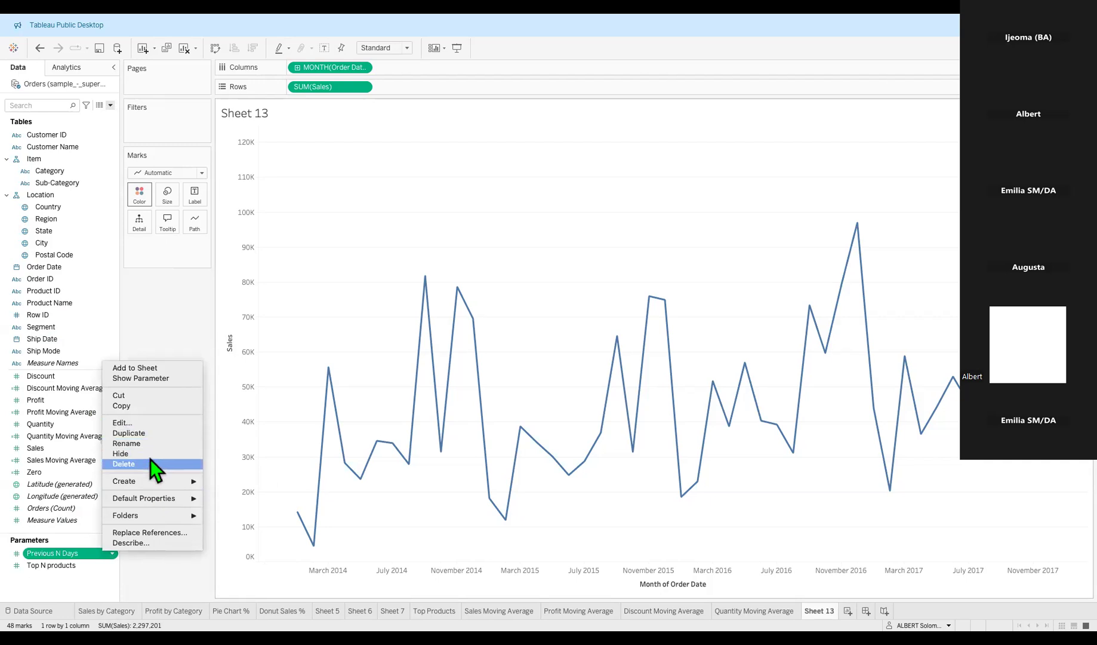
{"action": "mouse_move", "coordinate": [151, 482]}
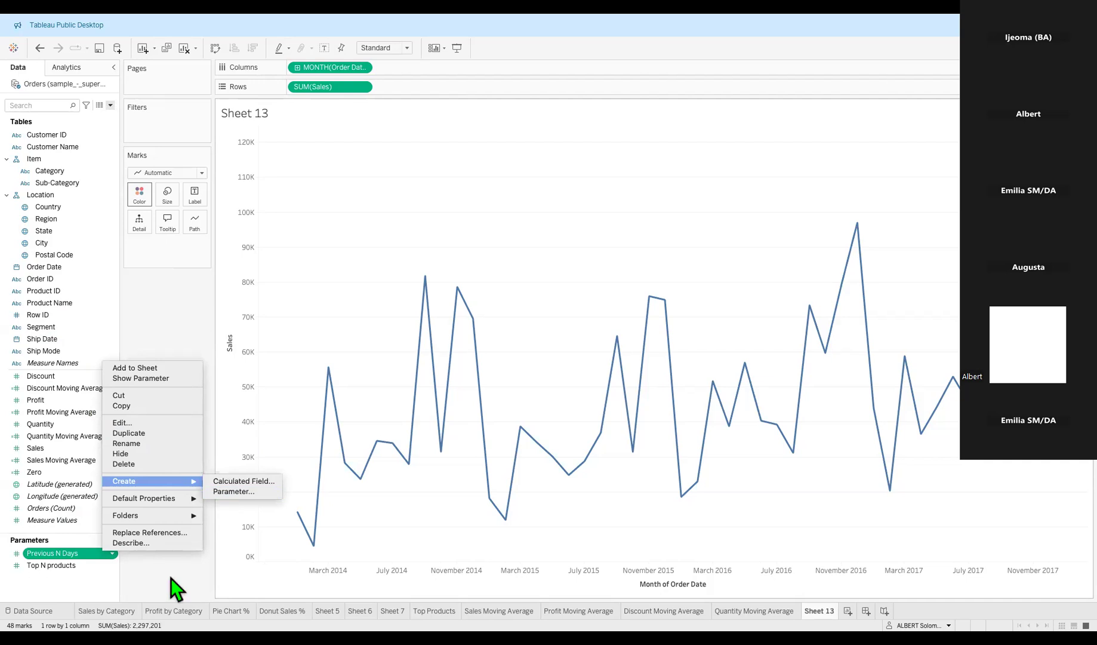
{"action": "left_click", "coordinate": [44, 105]}
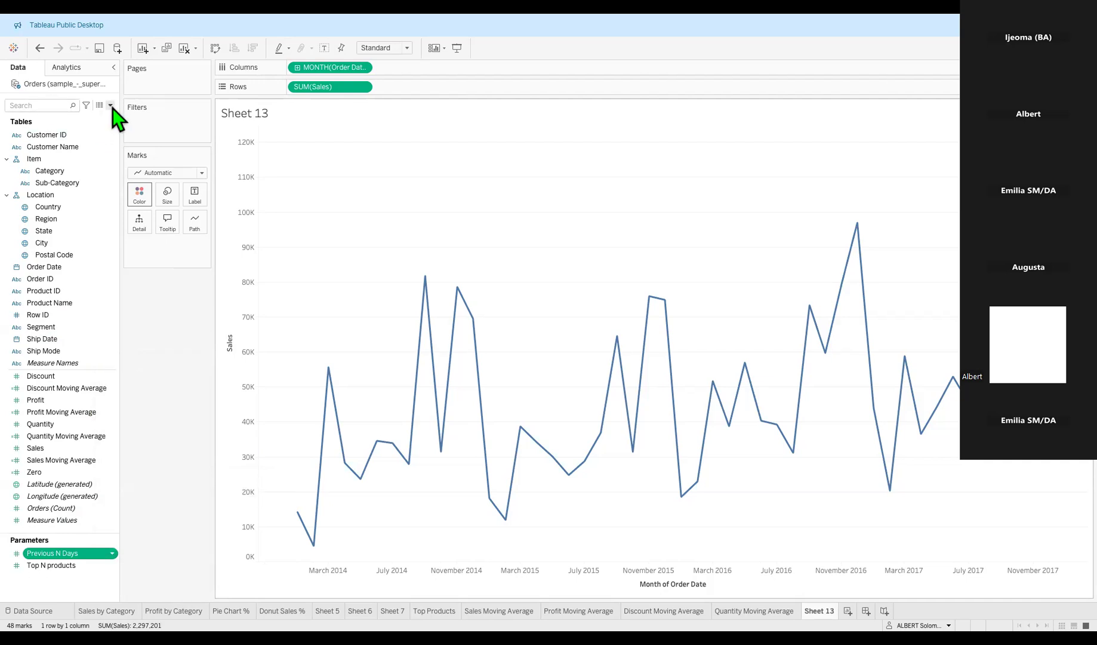
{"action": "left_click", "coordinate": [112, 107]}
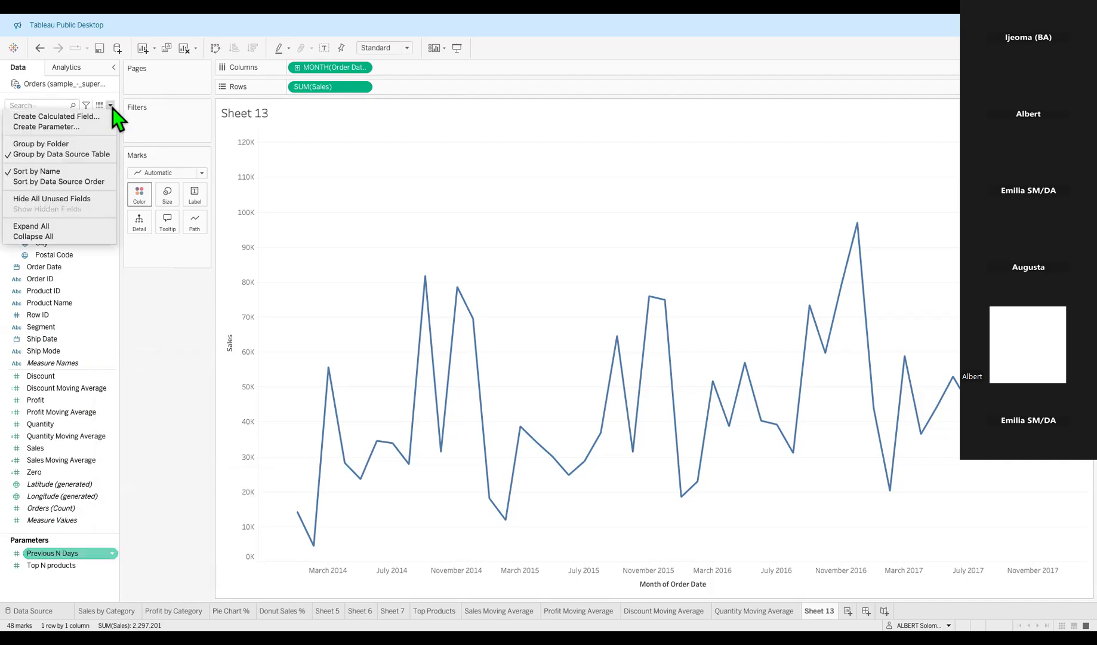
Create a new parameter named 'From Date' with the Date data type.
{"action": "left_click", "coordinate": [69, 128]}
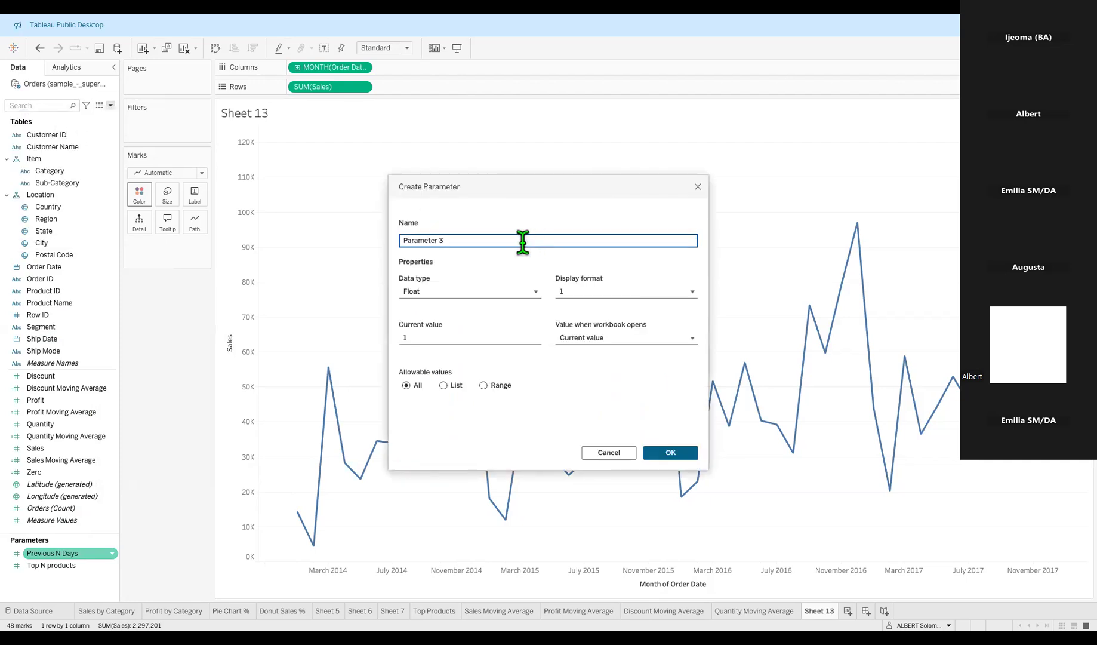
{"action": "triple_click", "coordinate": [522, 242]}
{"action": "type", "text": "From date"}
{"action": "key", "text": "BackSpace"}
{"action": "key", "text": "BackSpace"}
{"action": "key", "text": "BackSpace"}
{"action": "key", "text": "BackSpace"}
{"action": "key", "text": "BackSpace"}
{"action": "type", "text": "Date"}
{"action": "left_click", "coordinate": [528, 290]}
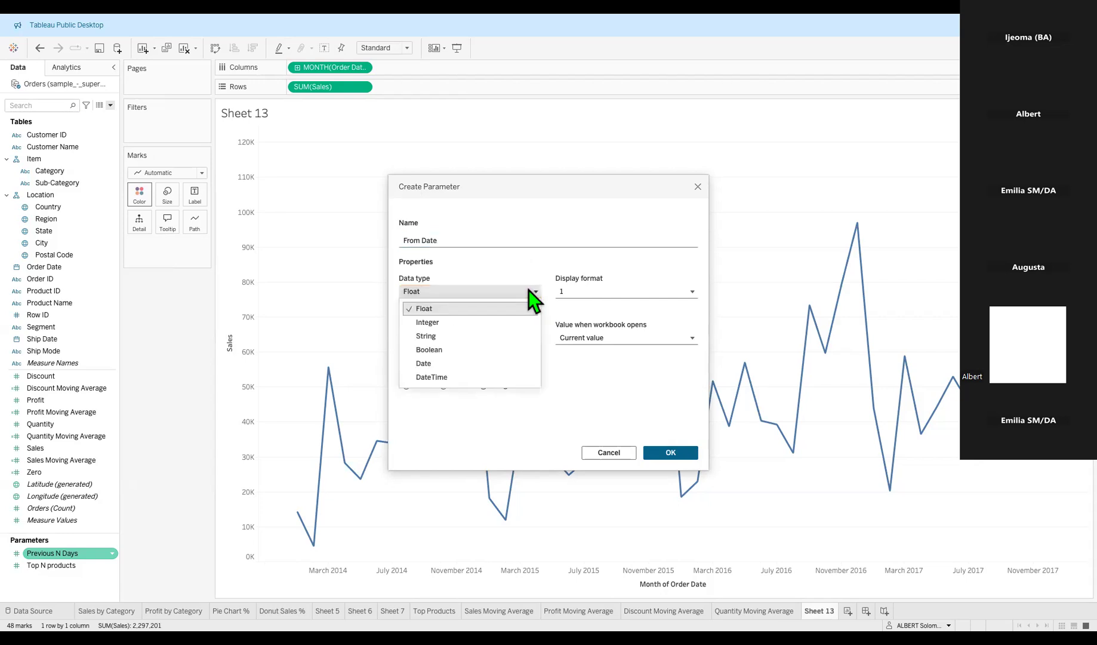
{"action": "left_click", "coordinate": [462, 363]}
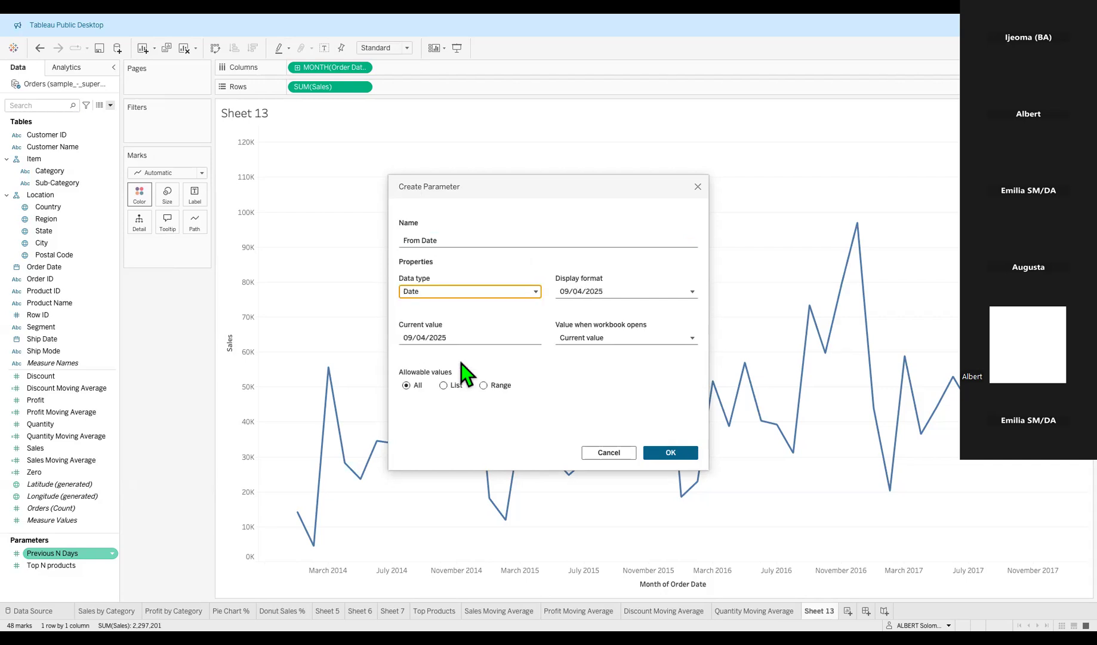
{"action": "left_click", "coordinate": [618, 293]}
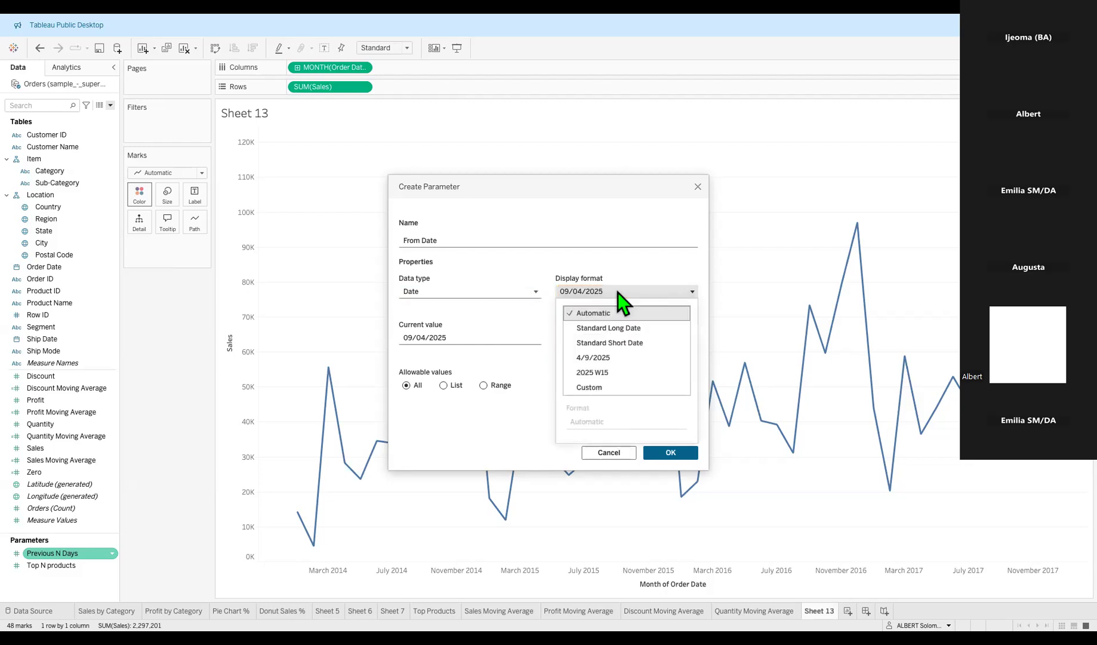
Set the From Date display format to Standard Long Date, keeping the Date data type.
{"action": "left_click", "coordinate": [626, 329]}
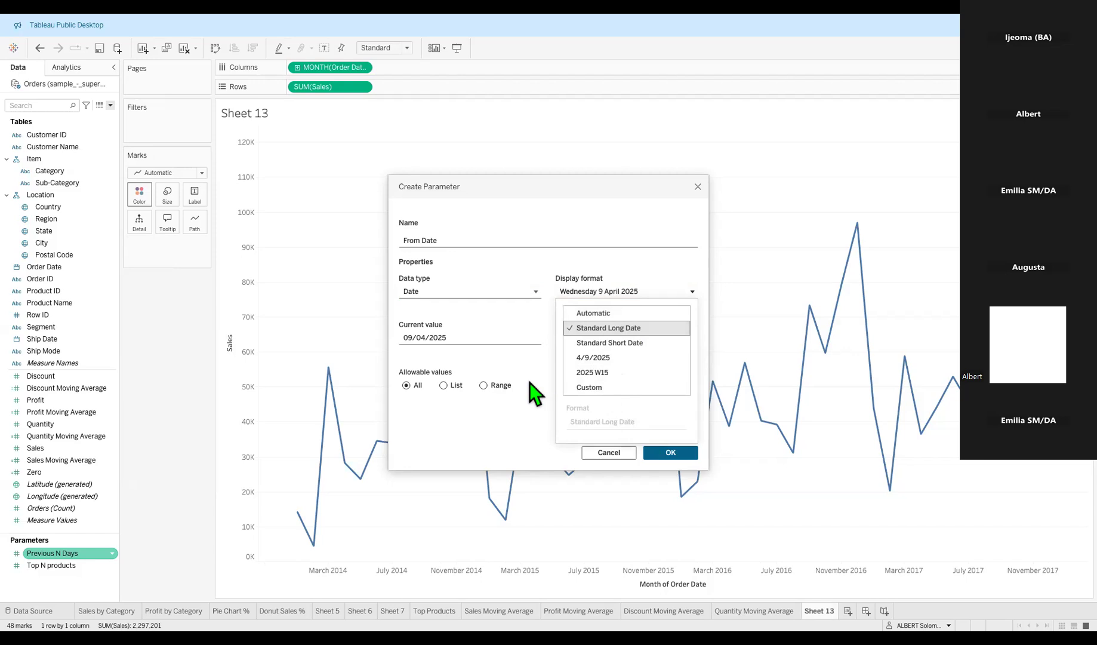
{"action": "left_click", "coordinate": [533, 427]}
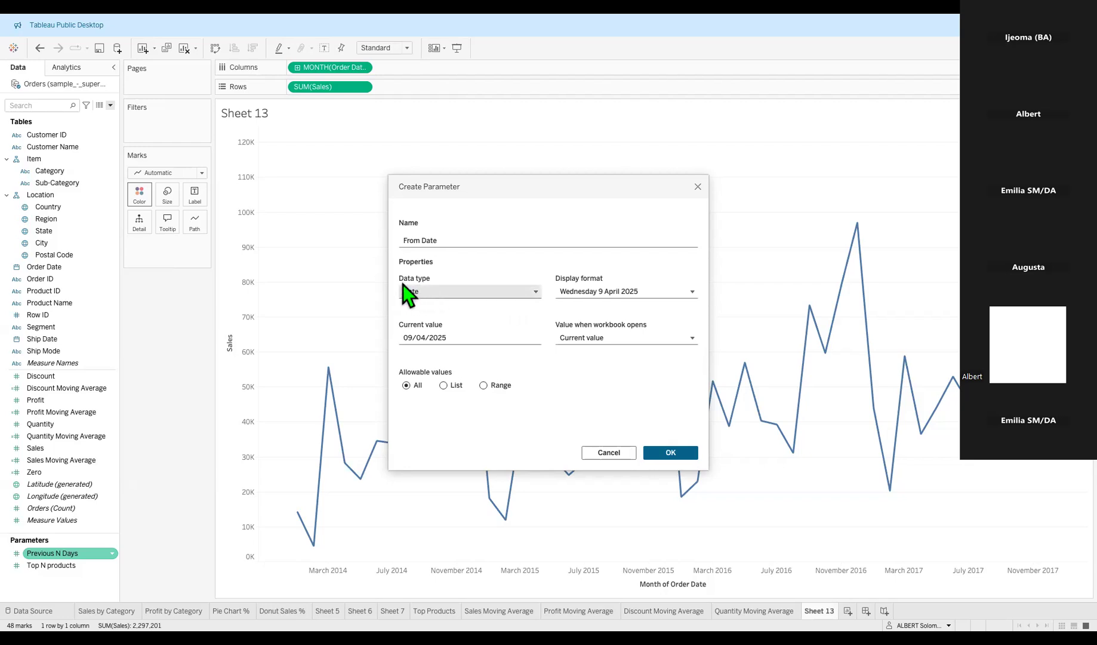
{"action": "left_click", "coordinate": [517, 293]}
{"action": "left_click", "coordinate": [439, 365]}
{"action": "left_click", "coordinate": [658, 292]}
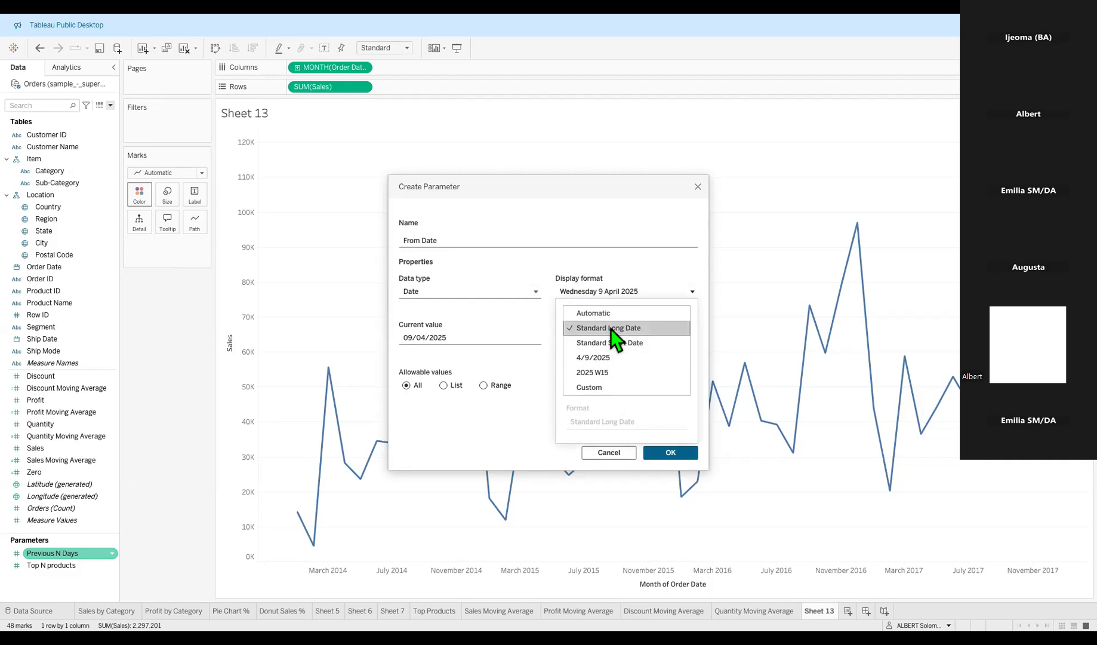
{"action": "left_click", "coordinate": [543, 379]}
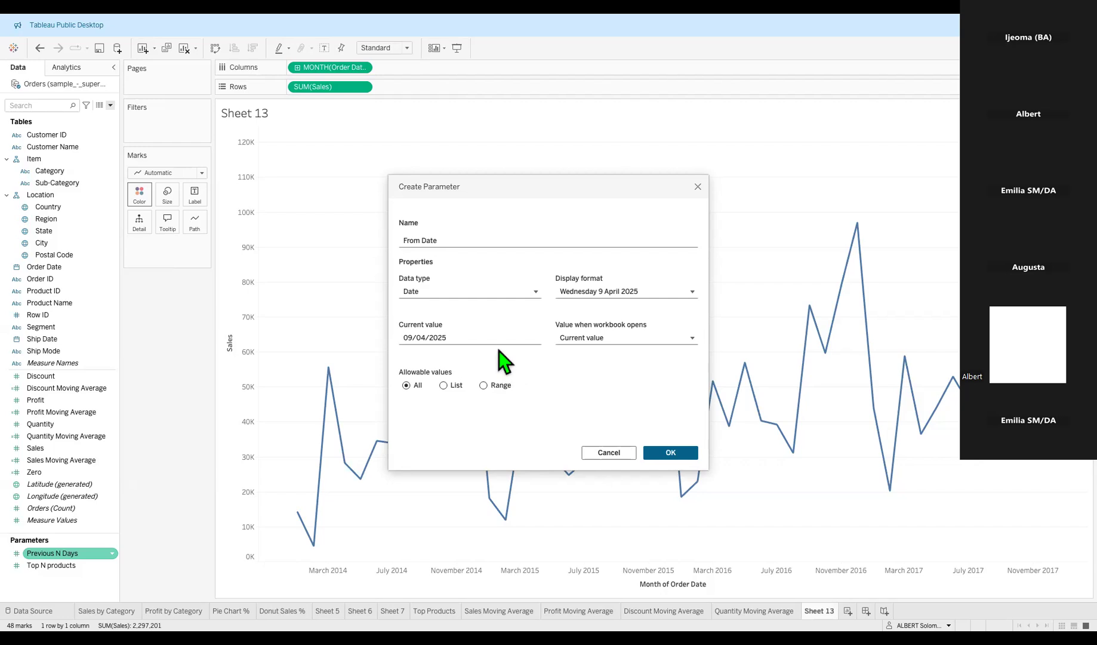
{"action": "left_click", "coordinate": [495, 335]}
{"action": "key", "text": "Left"}
{"action": "key", "text": "Left"}
{"action": "left_click", "coordinate": [674, 293]}
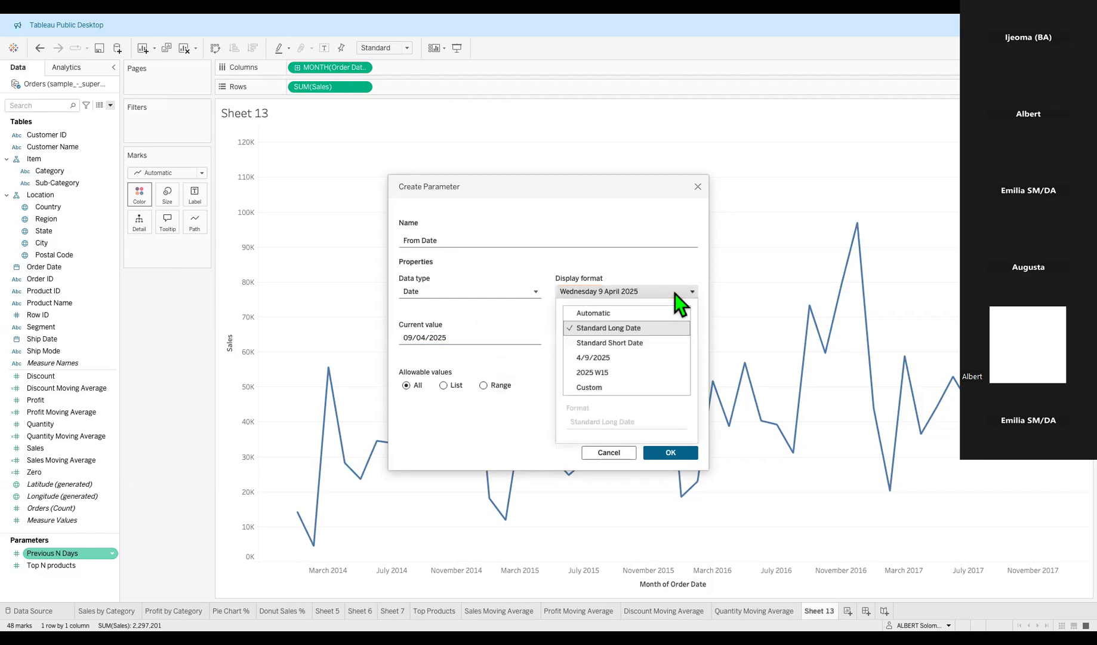
{"action": "left_click", "coordinate": [550, 364]}
{"action": "left_click", "coordinate": [456, 338]}
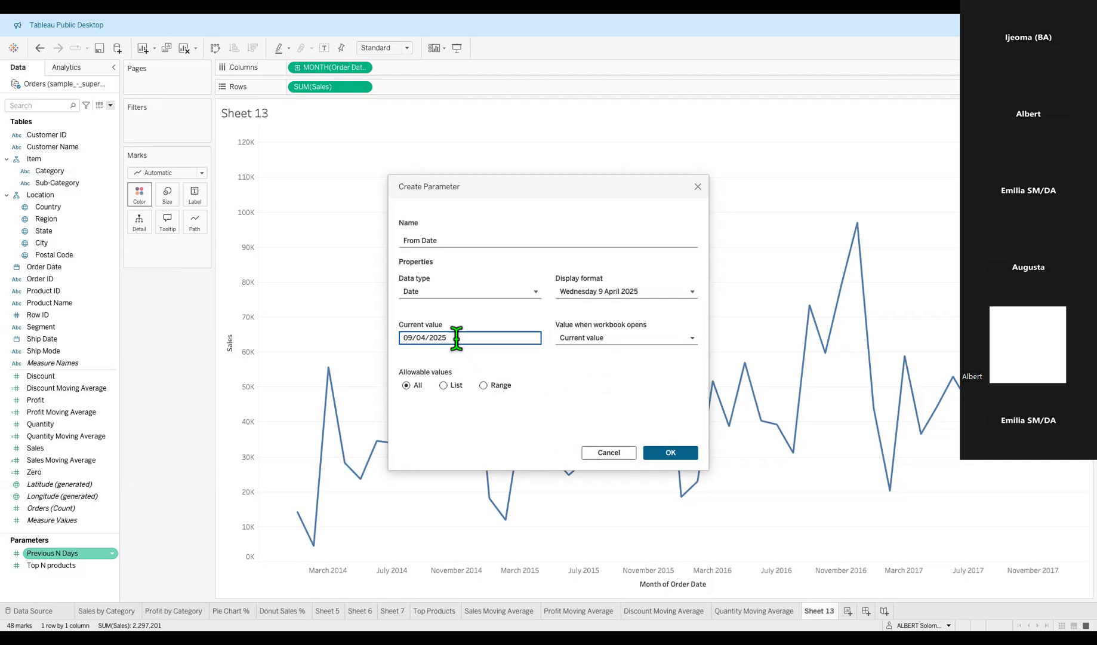
Edit the From Date current value to read 06/11/2014.
{"action": "key", "text": "BackSpace"}
{"action": "type", "text": "6"}
{"action": "key", "text": "Right"}
{"action": "key", "text": "Right"}
{"action": "key", "text": "Right"}
{"action": "key", "text": "BackSpace"}
{"action": "key", "text": "BackSpace"}
{"action": "type", "text": "11"}
{"action": "key", "text": "BackSpace"}
{"action": "key", "text": "BackSpace"}
{"action": "type", "text": "14"}
Save the From Date parameter, then make a duplicate of it in the Parameters list.
{"action": "left_click", "coordinate": [670, 453]}
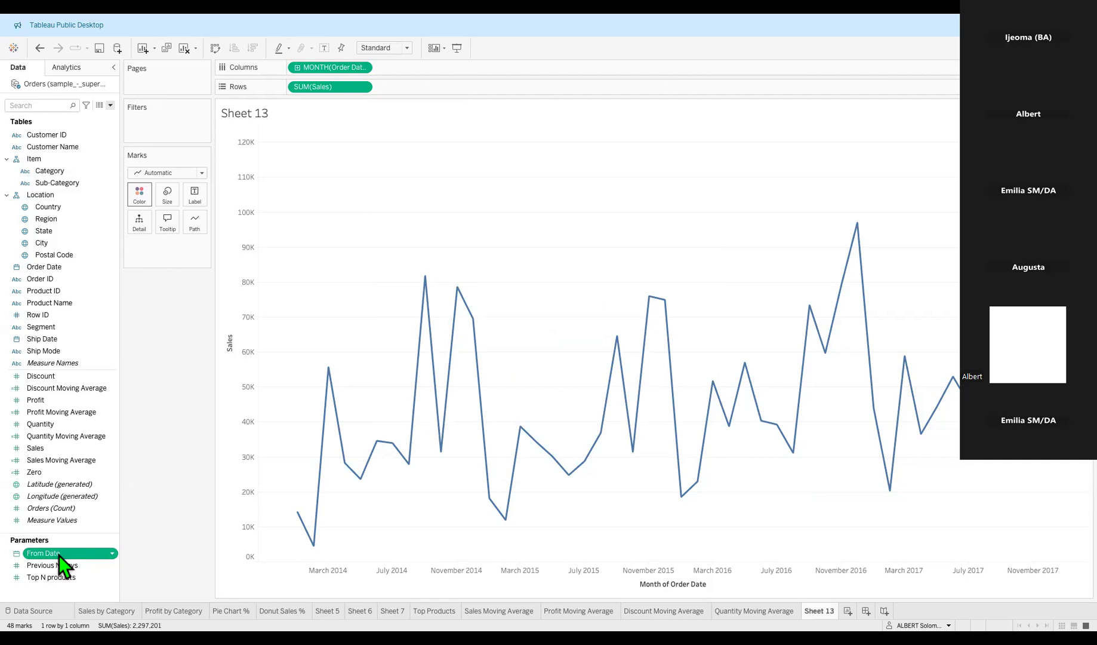
{"action": "right_click", "coordinate": [95, 557]}
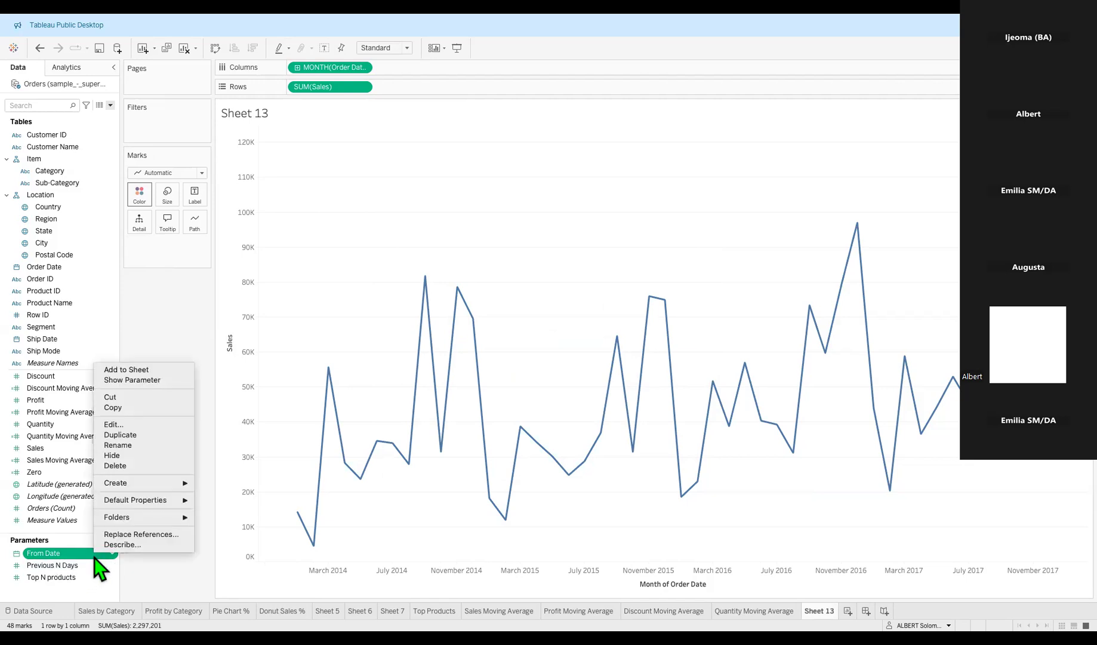
{"action": "left_click", "coordinate": [129, 436]}
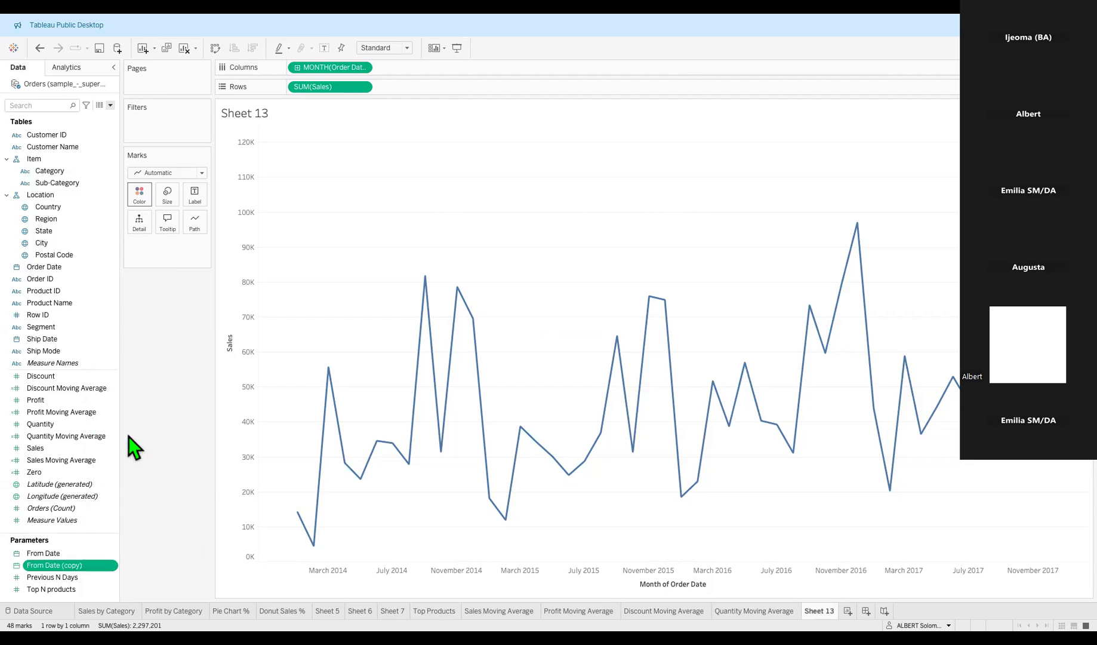
{"action": "left_click", "coordinate": [51, 568]}
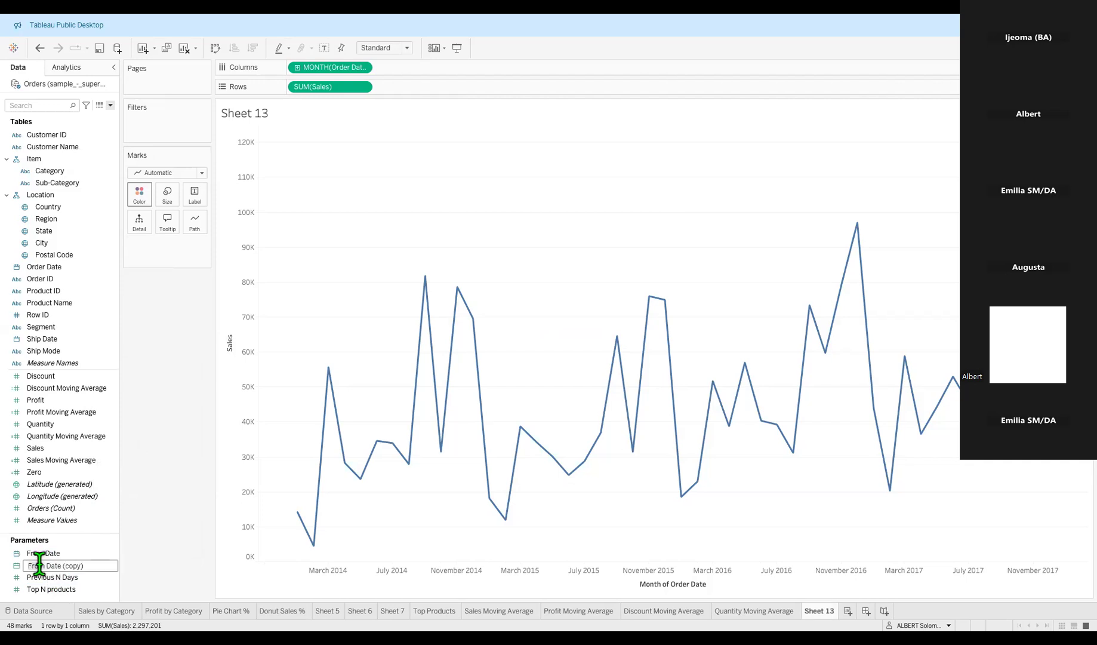
Change 'From' to 'To' in the copy's name, giving 'To Date (copy)', leaving other parameters unchanged.
{"action": "double_click", "coordinate": [37, 565]}
{"action": "type", "text": "To"}
{"action": "type", "text": "o"}
{"action": "key", "text": "BackSpace"}
{"action": "key", "text": "Return"}
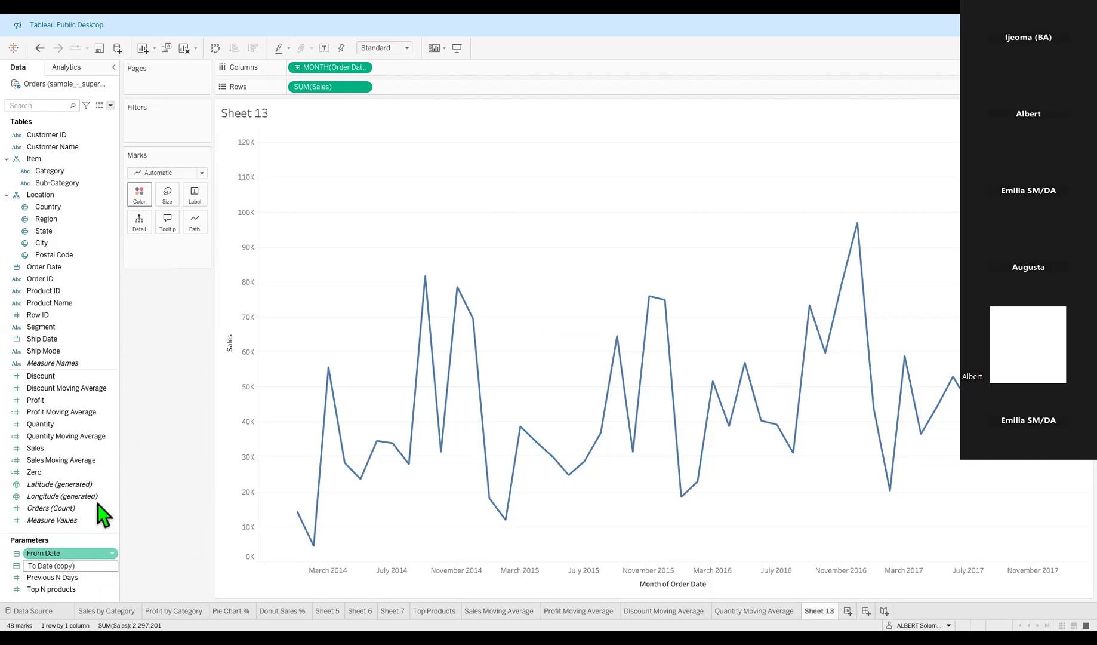
{"action": "left_click", "coordinate": [55, 567]}
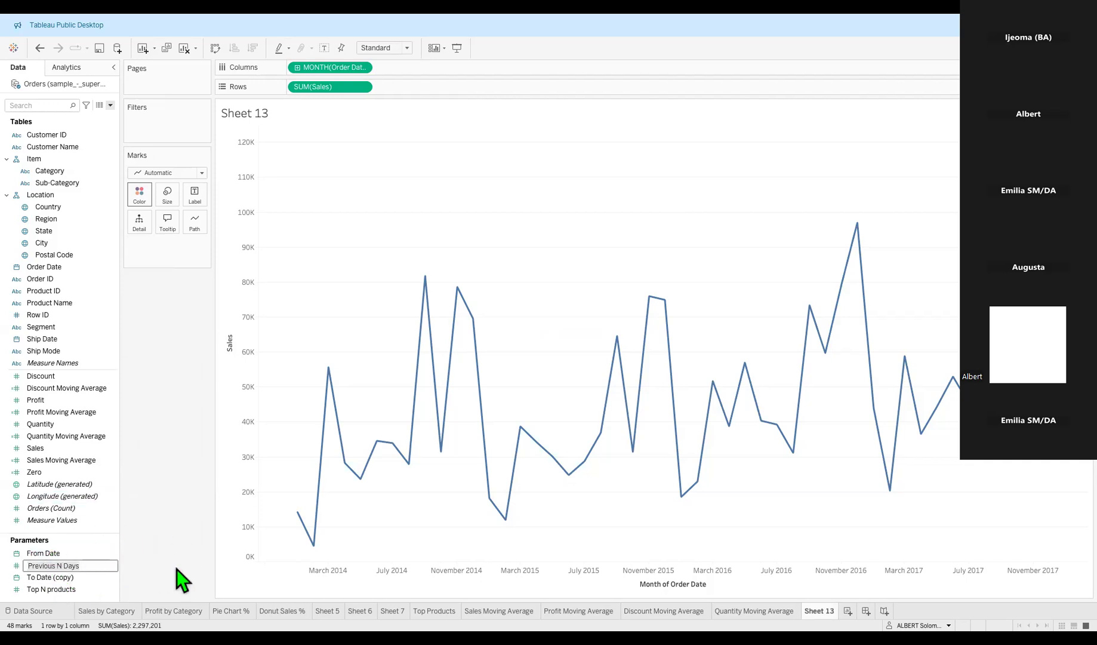
{"action": "left_click", "coordinate": [47, 554]}
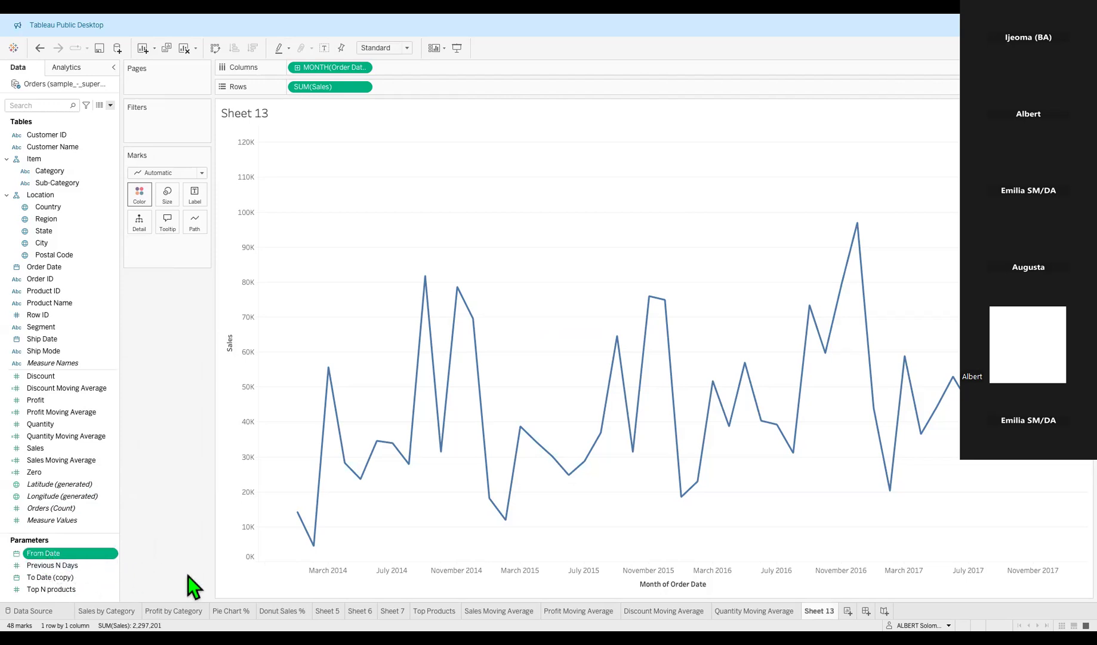
{"action": "left_click", "coordinate": [40, 565]}
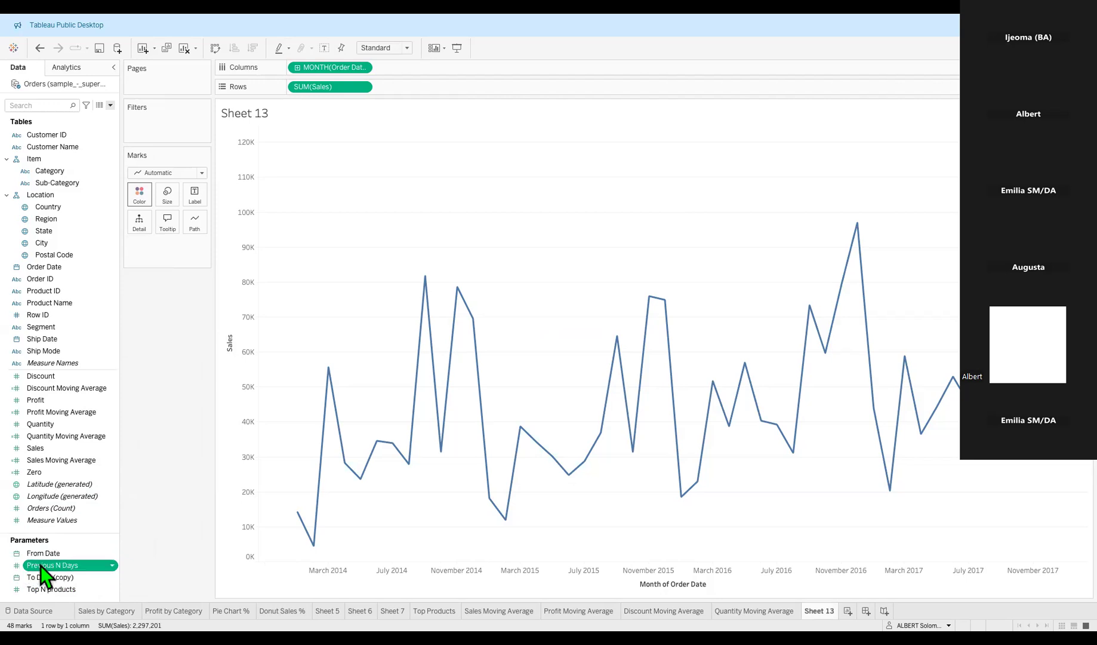
{"action": "left_click", "coordinate": [40, 565]}
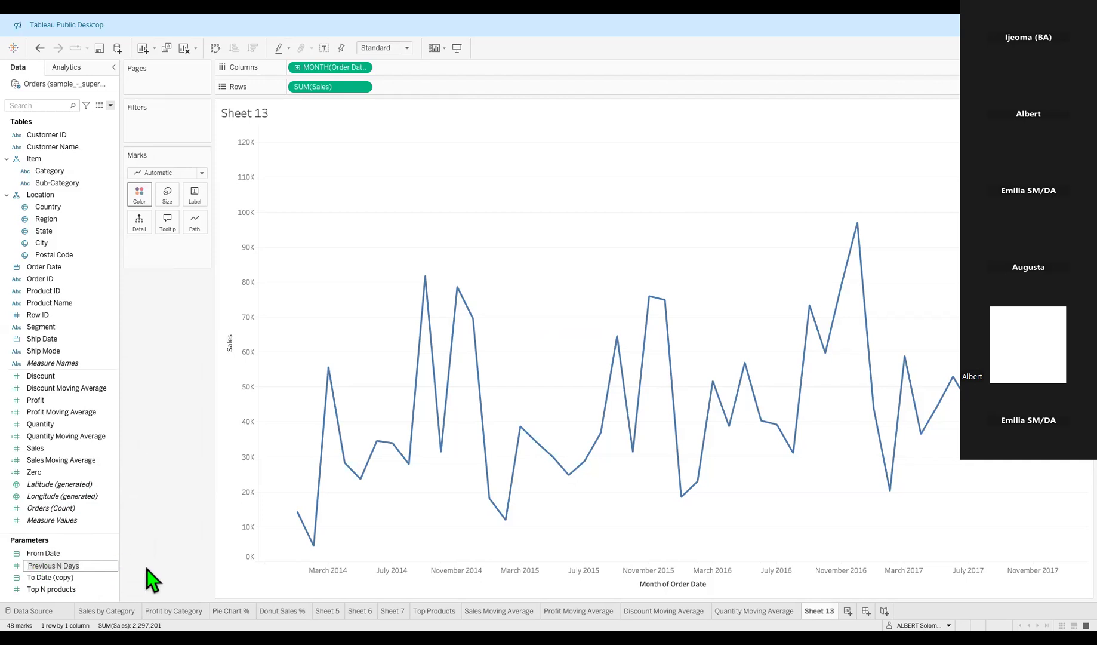
{"action": "left_click", "coordinate": [52, 557]}
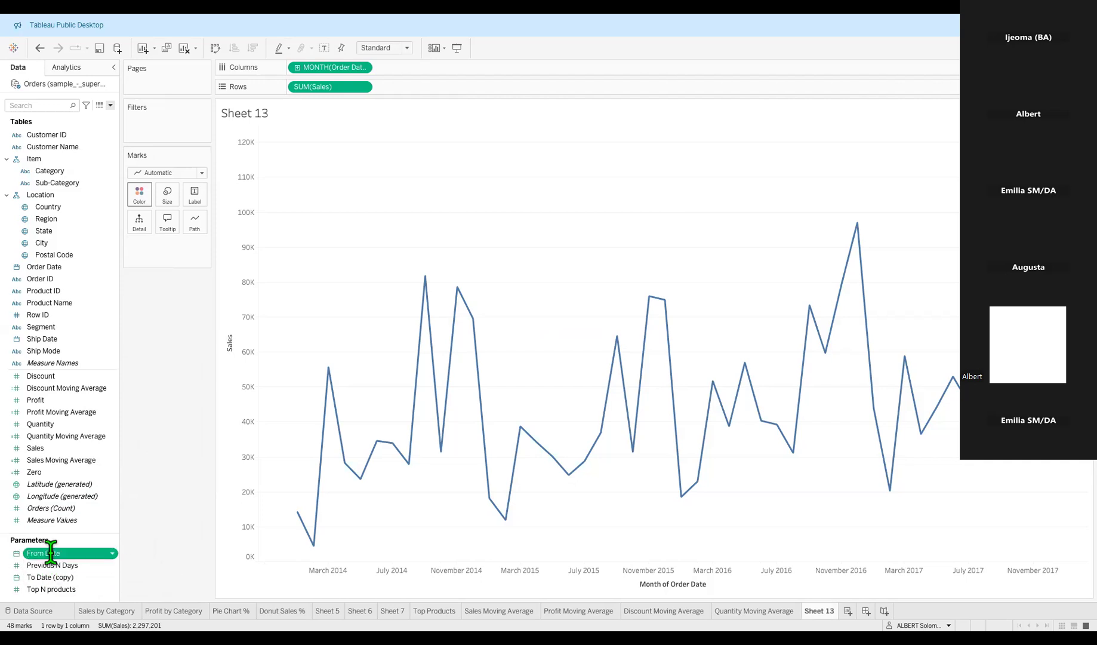
{"action": "left_click", "coordinate": [51, 555]}
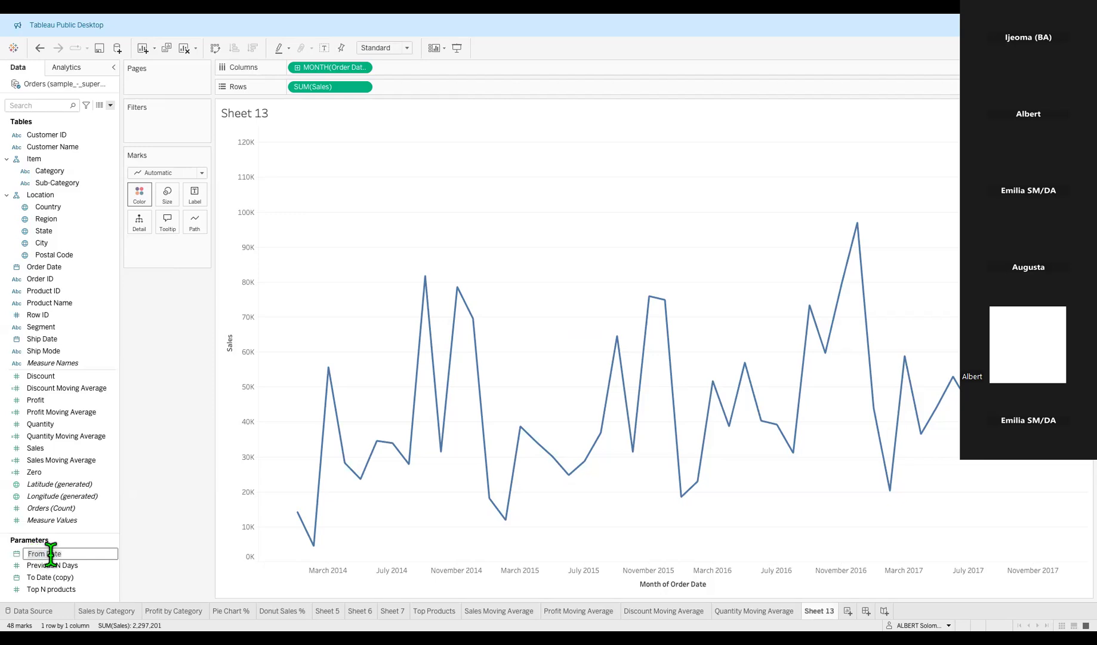
{"action": "key", "text": "Return"}
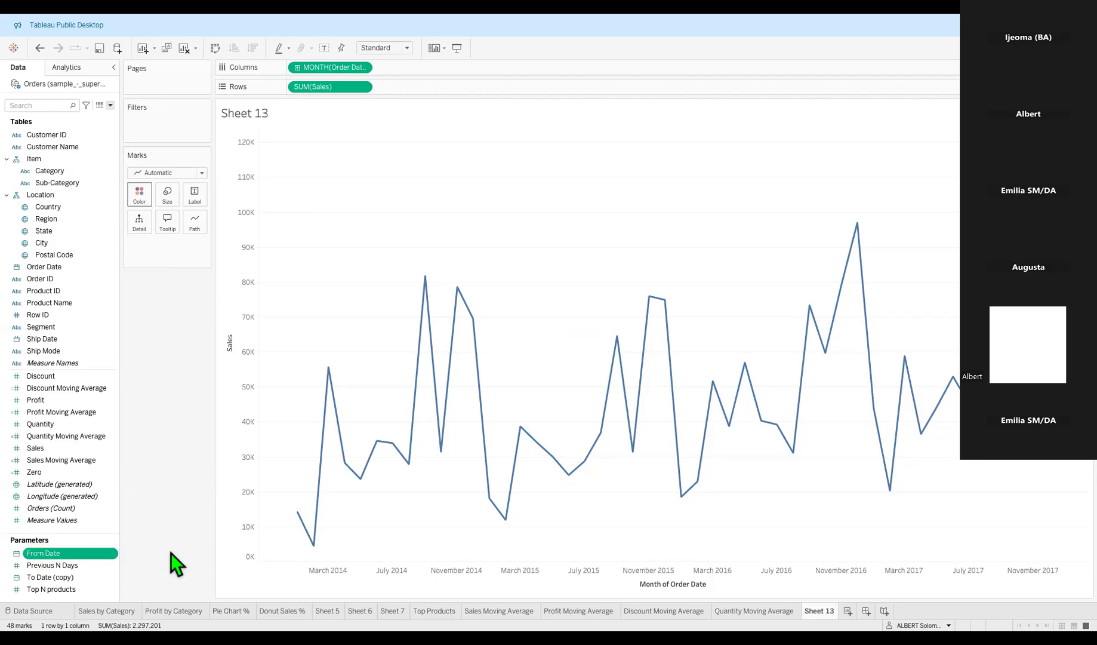
Remove the '(copy)' suffix so the parameter is named 'To Date'.
{"action": "left_click", "coordinate": [50, 578]}
{"action": "left_click", "coordinate": [54, 578]}
{"action": "left_click", "coordinate": [79, 578]}
{"action": "key", "text": "BackSpace"}
{"action": "key", "text": "BackSpace"}
{"action": "key", "text": "BackSpace"}
{"action": "key", "text": "BackSpace"}
{"action": "key", "text": "BackSpace"}
{"action": "key", "text": "BackSpace"}
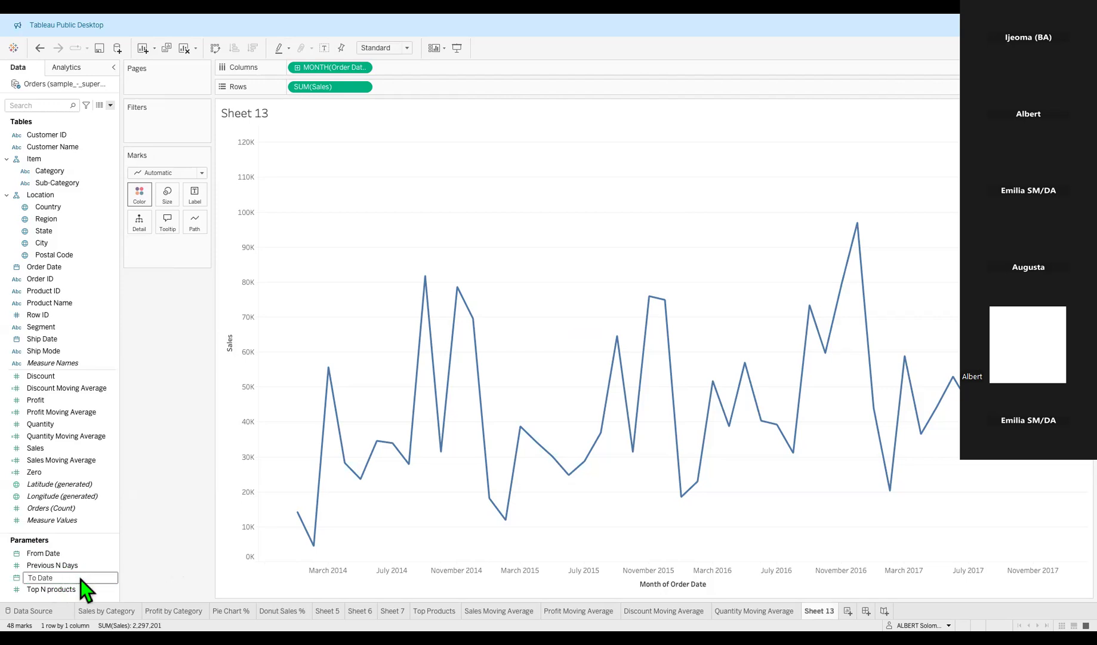
{"action": "key", "text": "Return"}
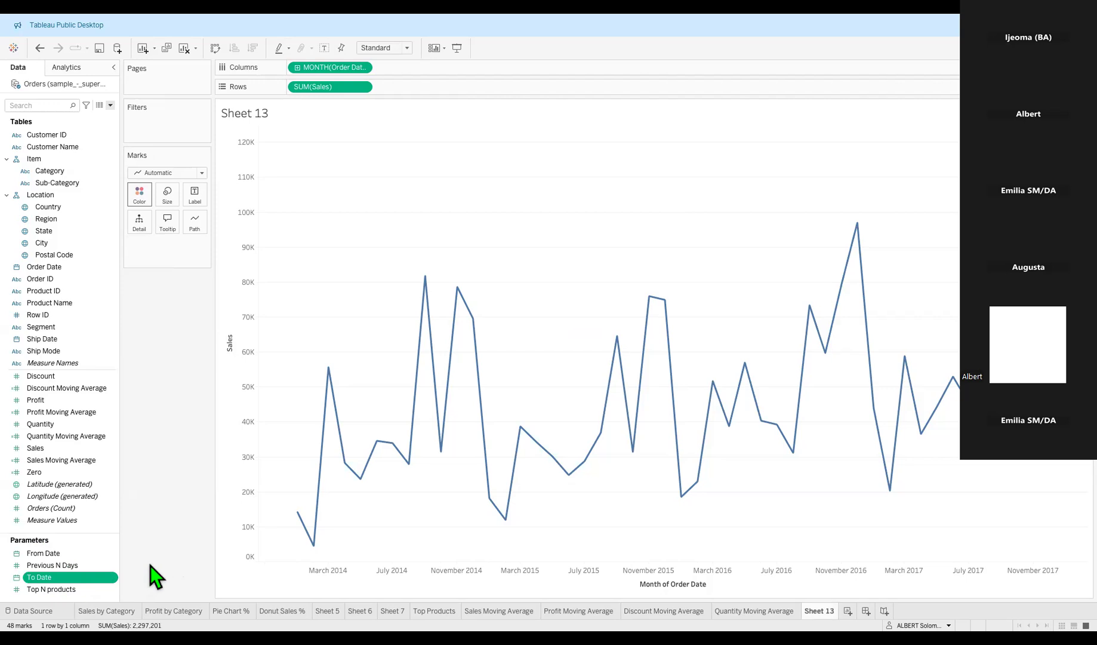
{"action": "left_click", "coordinate": [75, 551]}
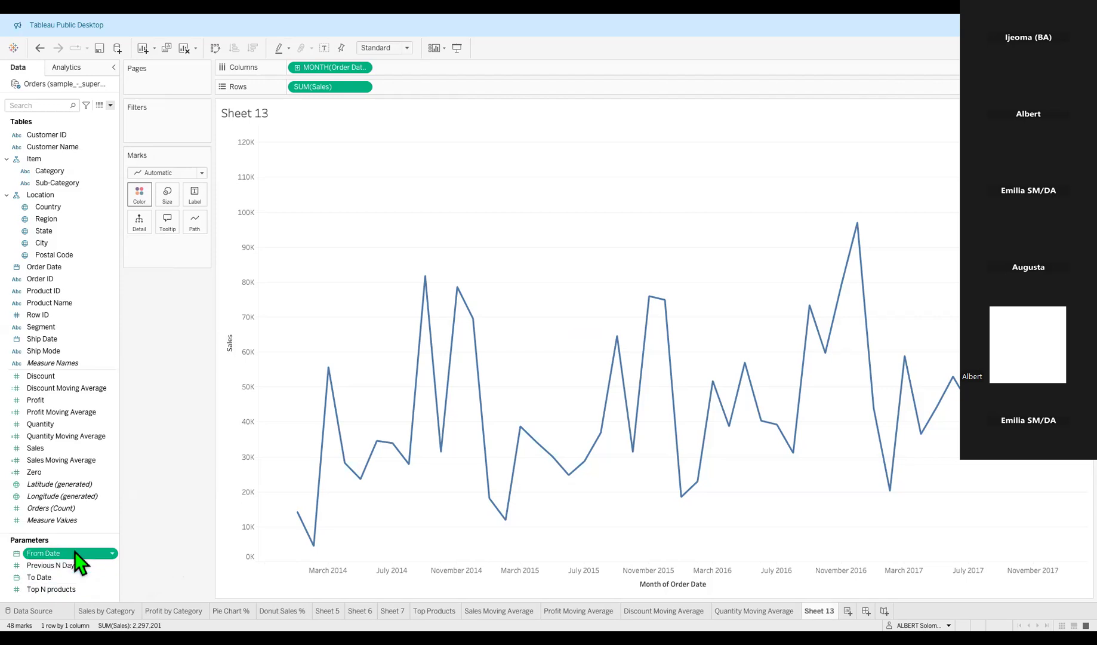
{"action": "left_click", "coordinate": [68, 578]}
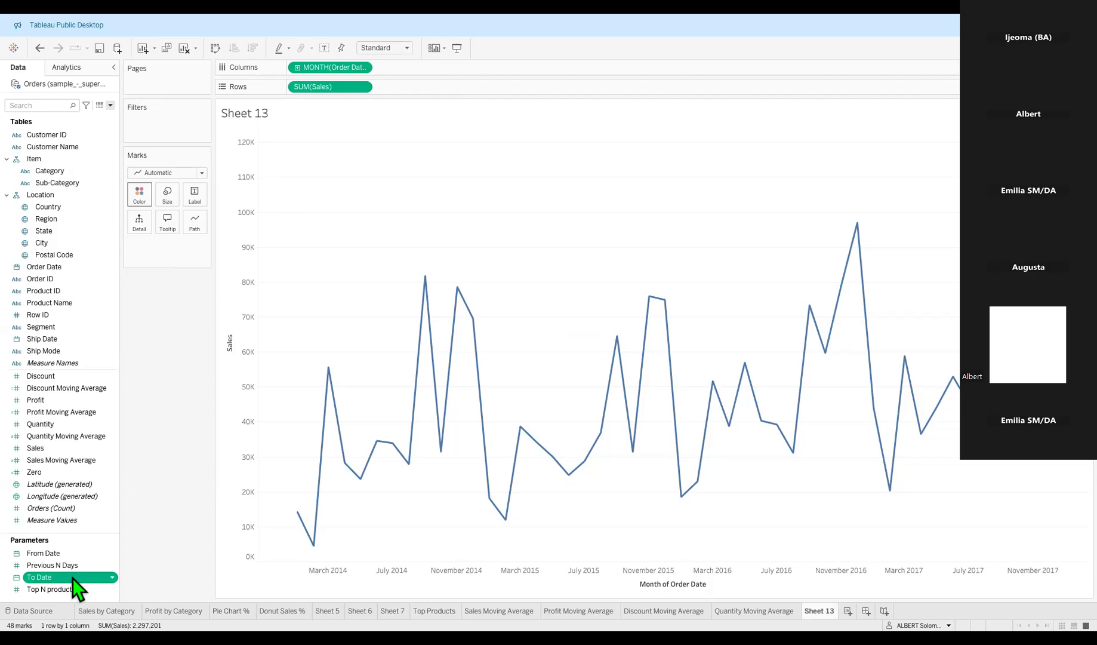
Edit the To Date parameter, changing its current value's year to 2016 (11/06/2016), and apply it.
{"action": "left_click", "coordinate": [110, 579]}
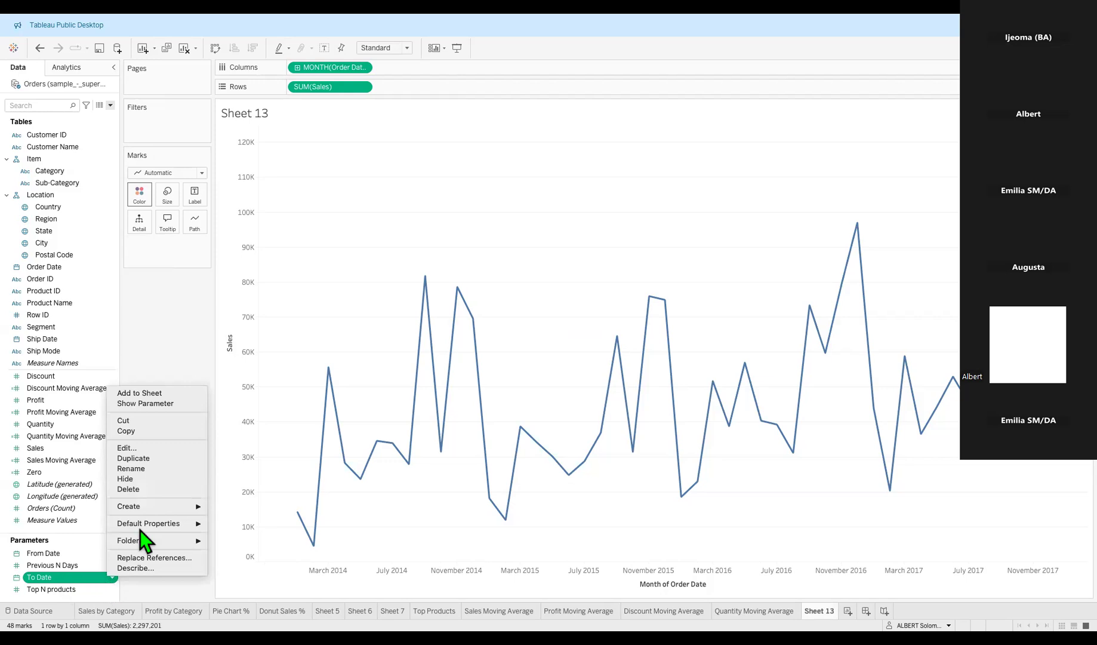
{"action": "left_click", "coordinate": [153, 448]}
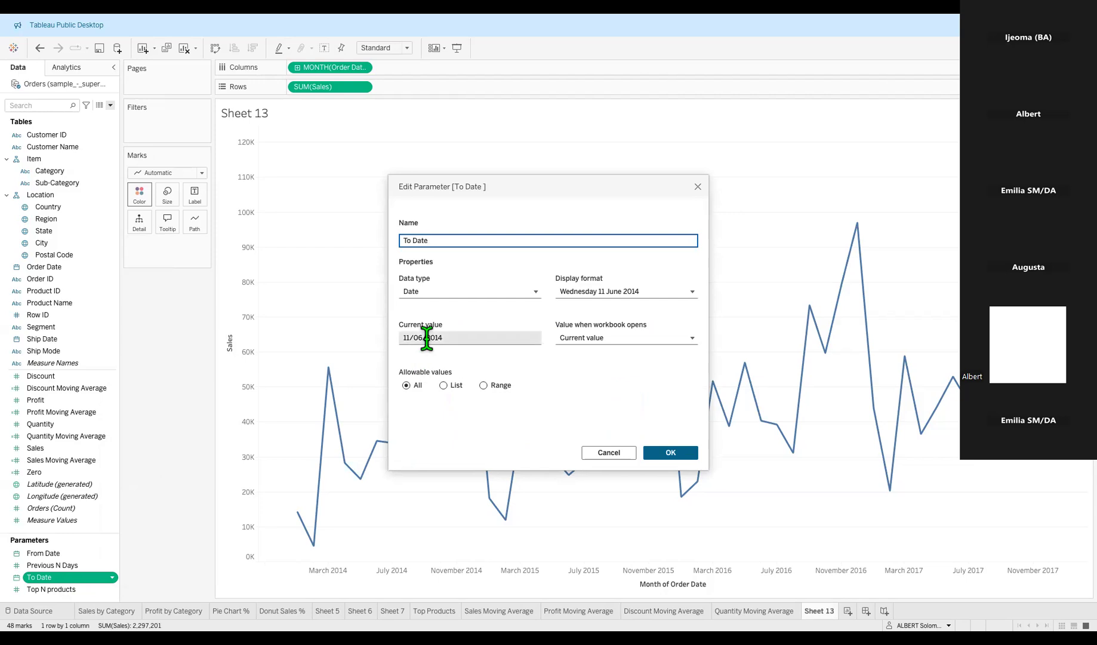
{"action": "left_click", "coordinate": [629, 338]}
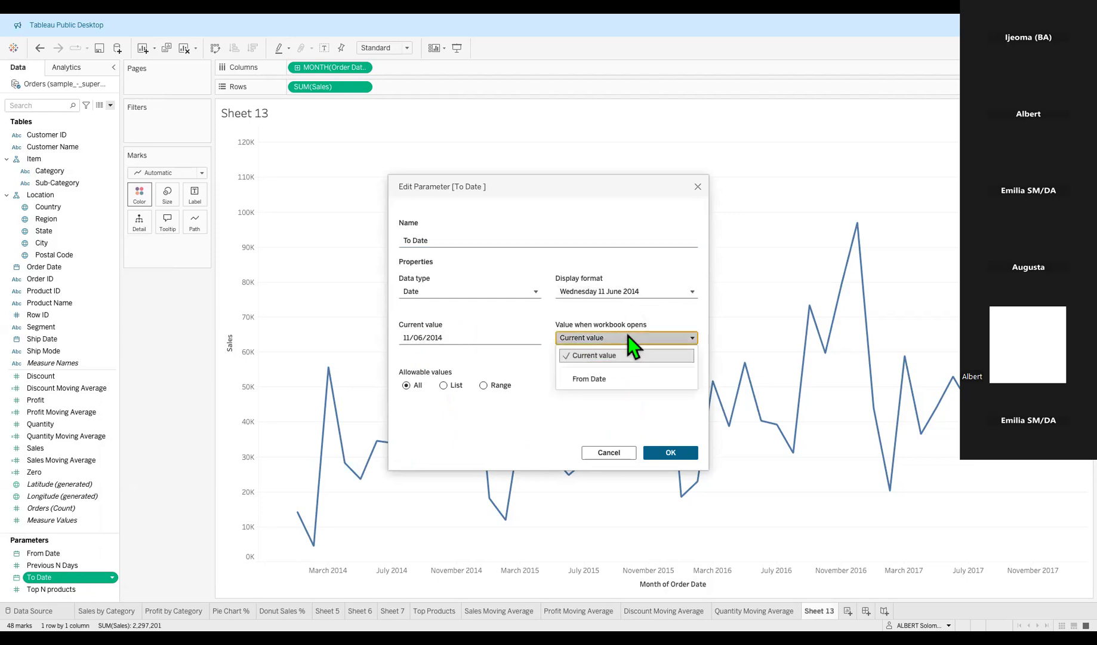
{"action": "left_click", "coordinate": [629, 335]}
{"action": "left_click", "coordinate": [476, 338]}
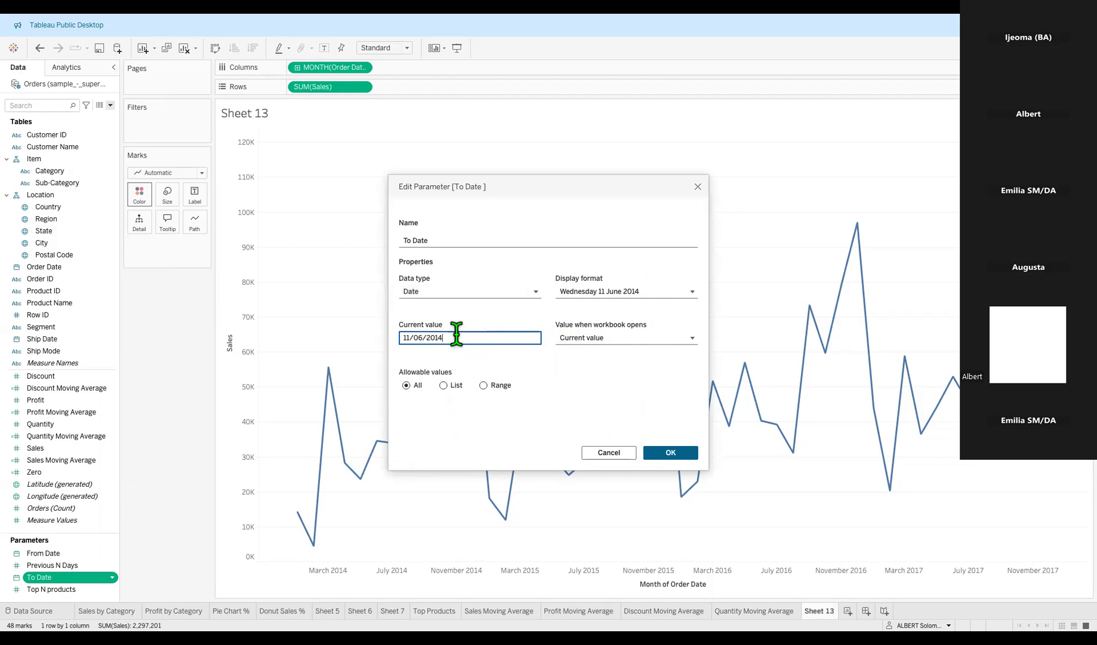
{"action": "key", "text": "BackSpace"}
{"action": "type", "text": "16"}
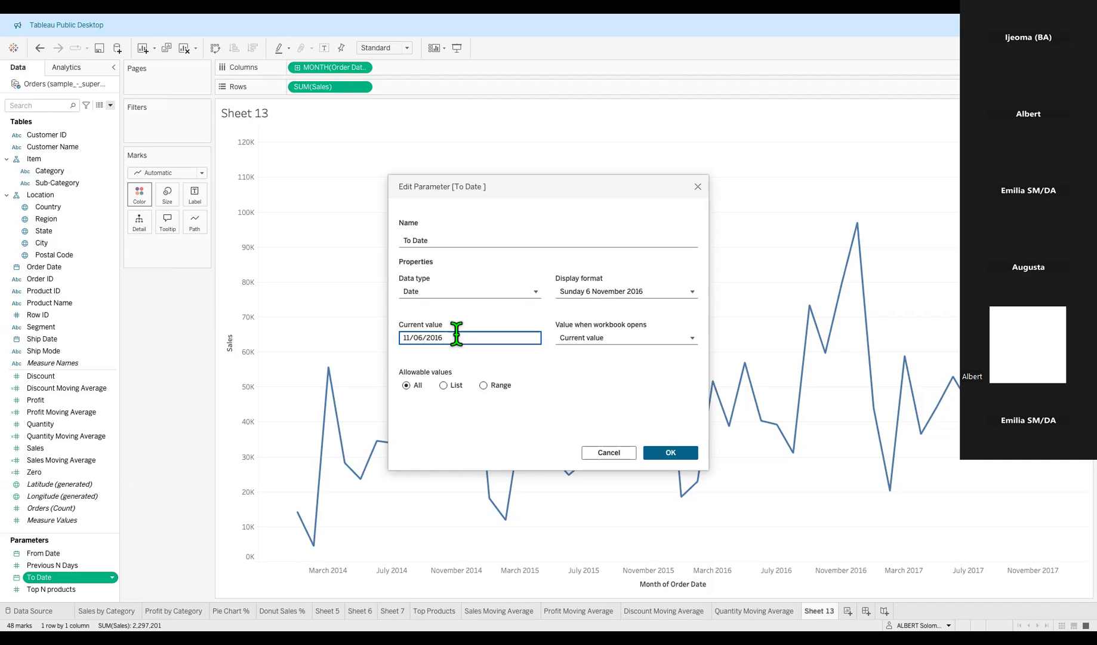
{"action": "left_click", "coordinate": [669, 453]}
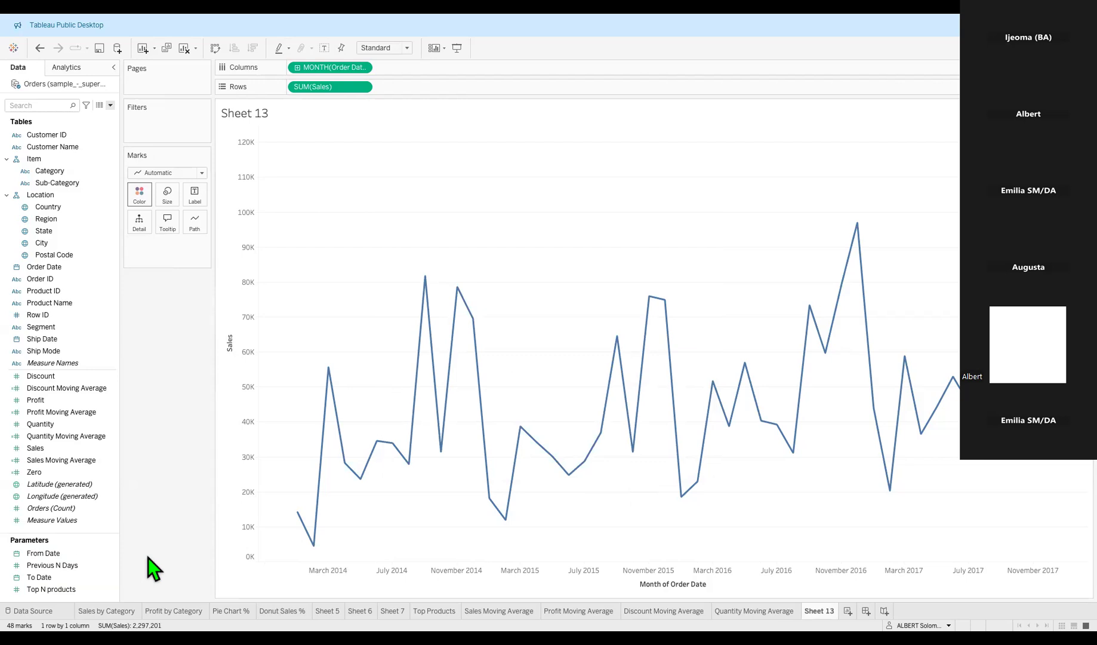
Turn on Show Parameter for both From Date and To Date beside the monthly Sales chart.
{"action": "right_click", "coordinate": [75, 554]}
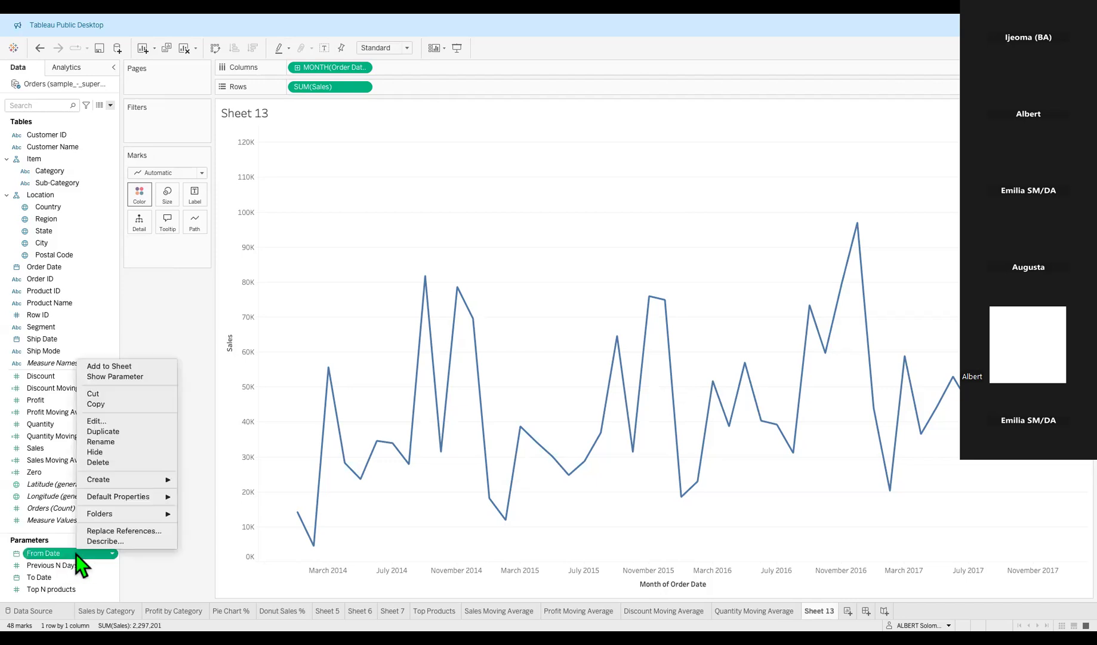
{"action": "left_click", "coordinate": [133, 377]}
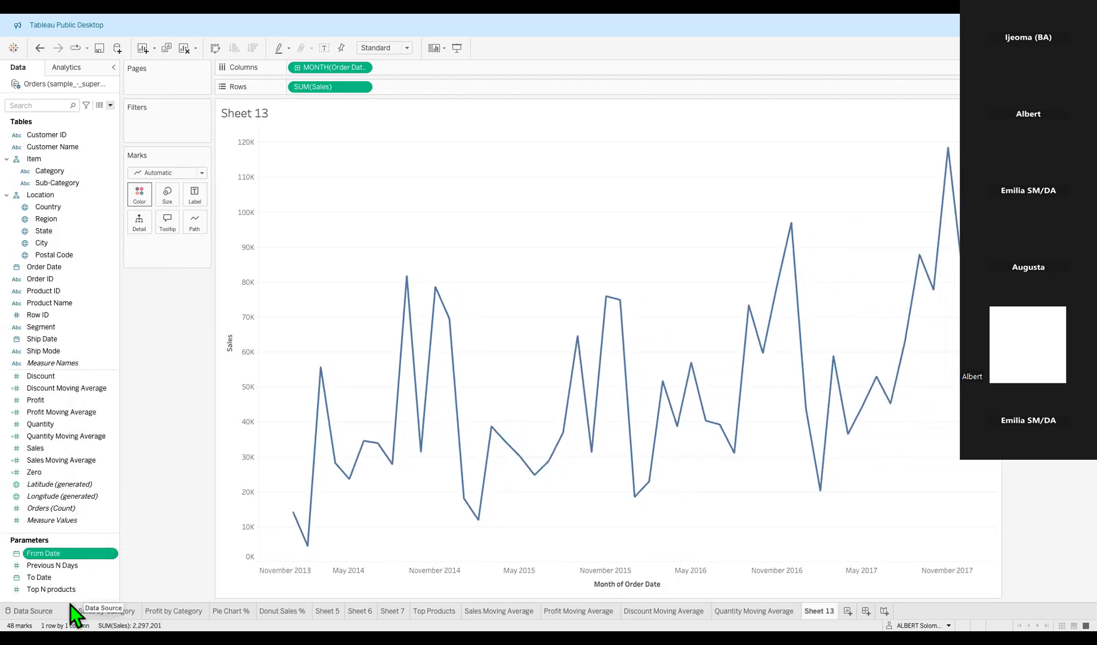
{"action": "right_click", "coordinate": [70, 580]}
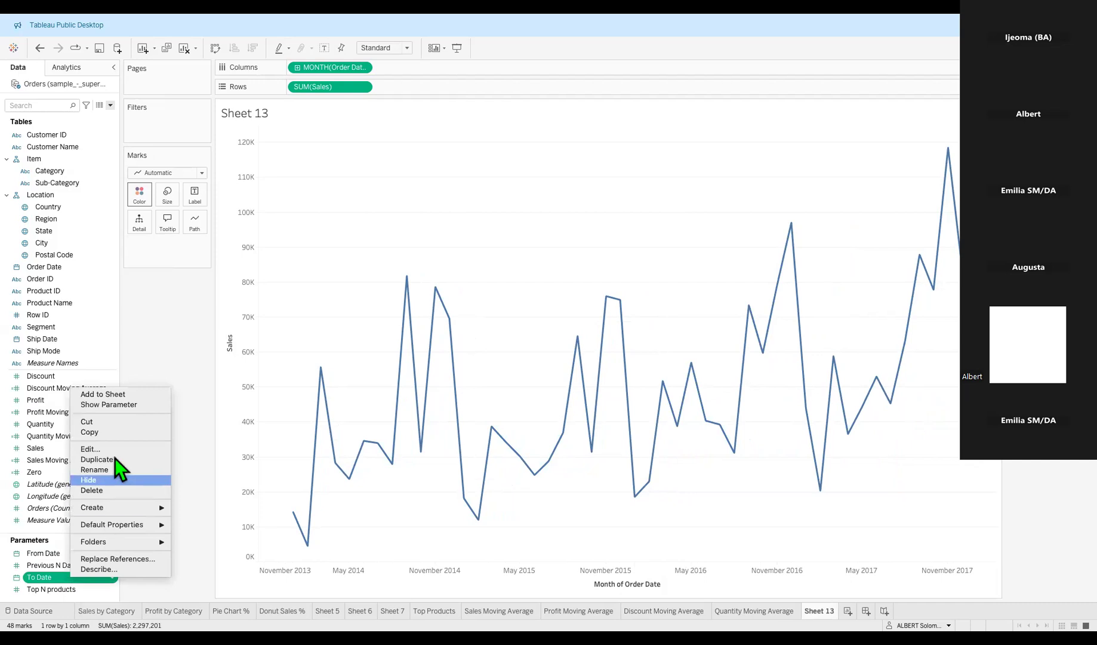
{"action": "left_click", "coordinate": [111, 406]}
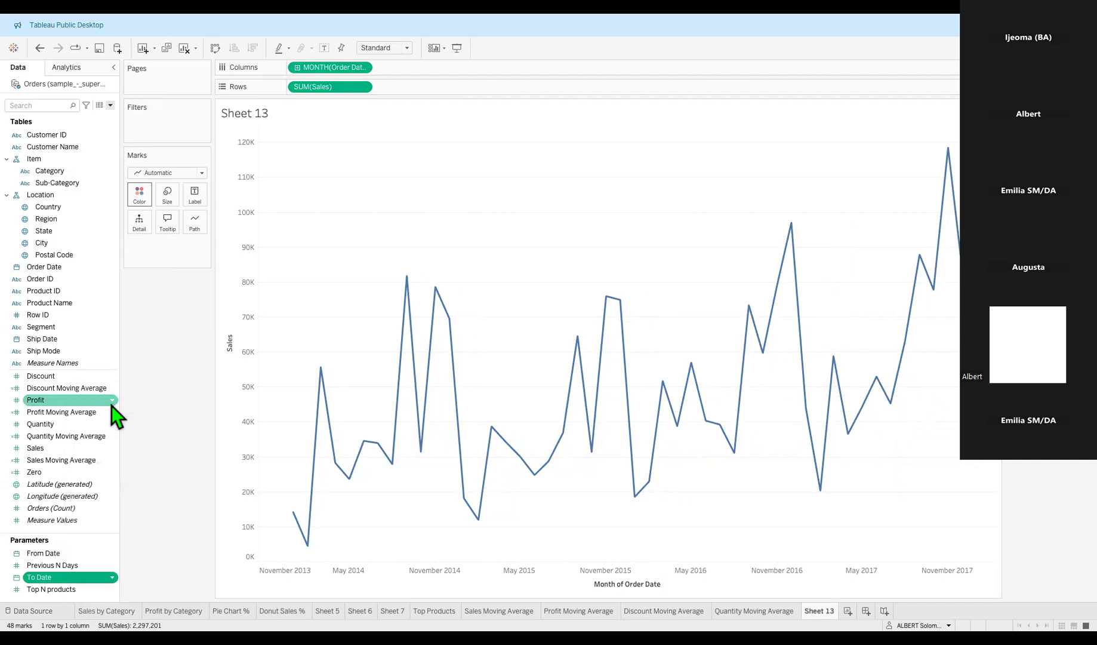
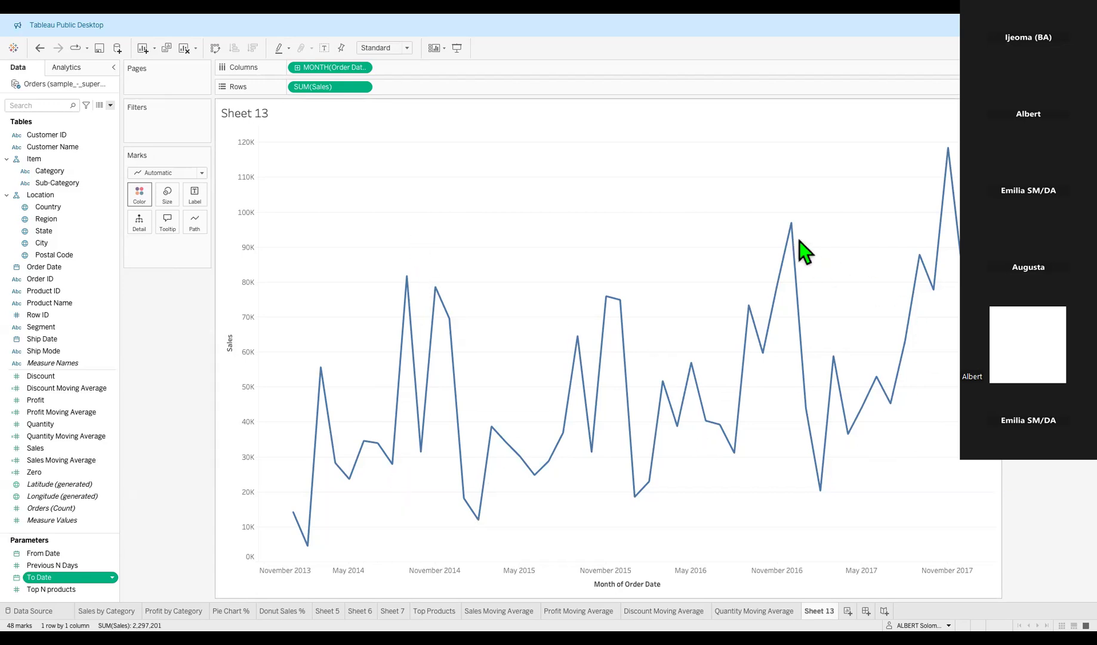
Switch the left pane from Data to the Analytics tab.
{"action": "mouse_move", "coordinate": [407, 298]}
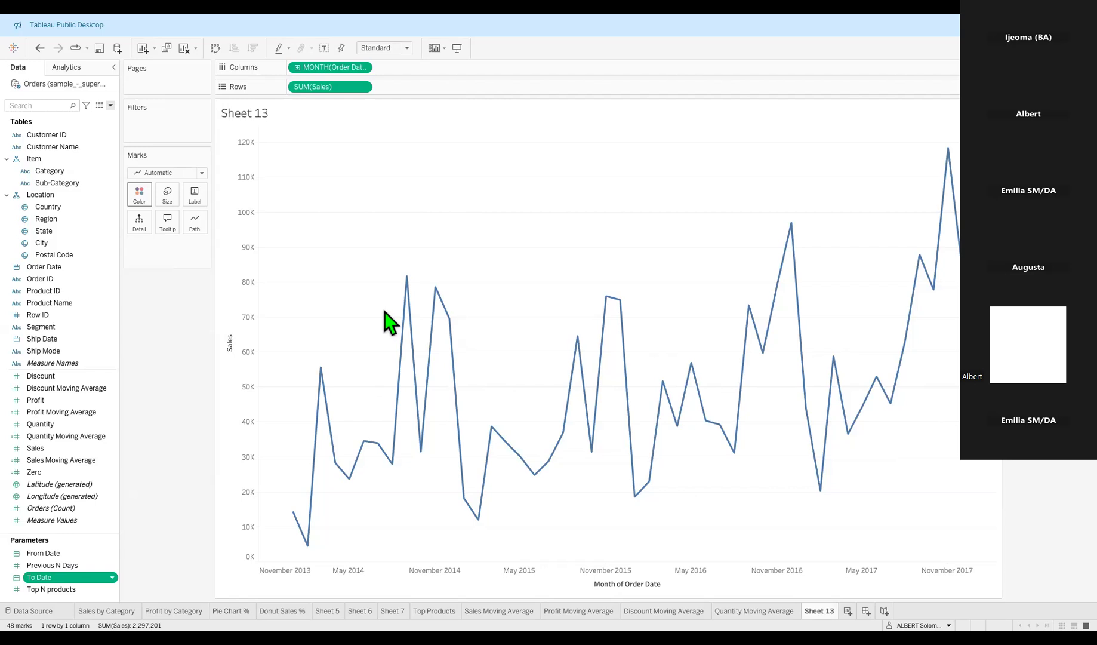
{"action": "left_click", "coordinate": [66, 67]}
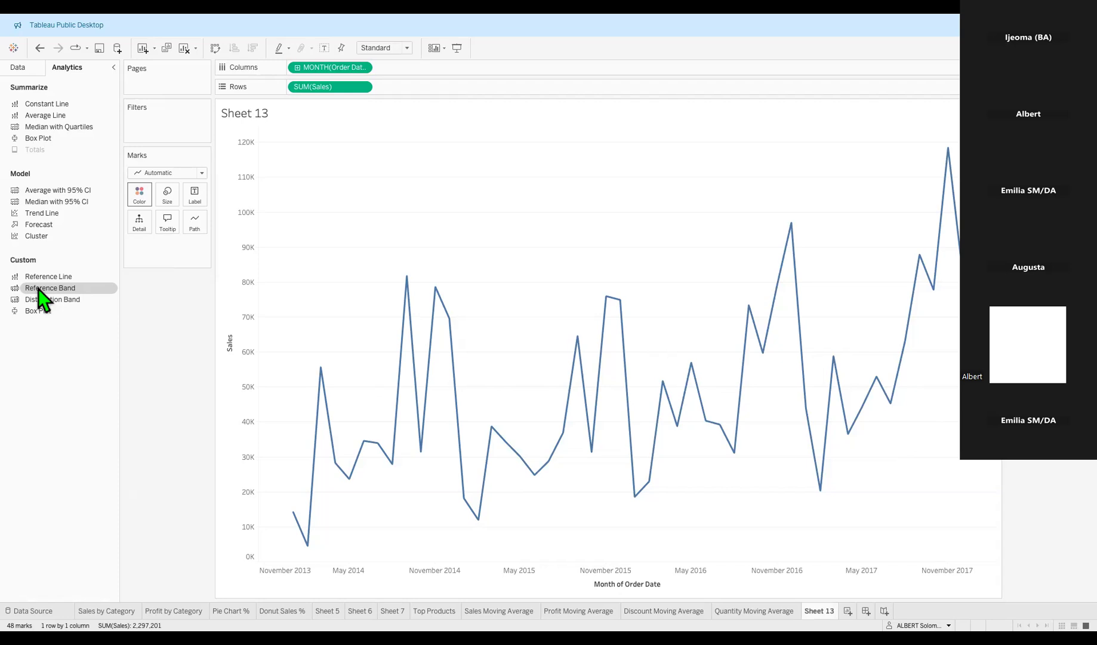
Drop a Reference Band onto the Table scope for the MONTH(Order Date) axis.
{"action": "left_click_drag", "start_coordinate": [39, 289], "coordinate": [133, 287]}
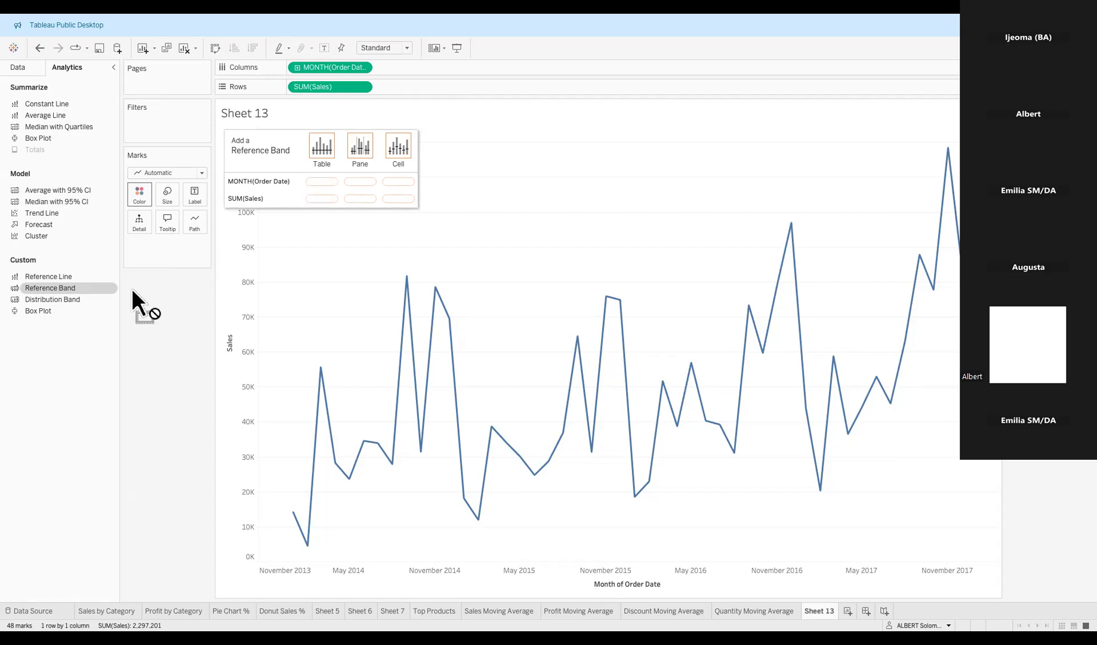
{"action": "left_click_drag", "start_coordinate": [132, 289], "coordinate": [317, 183]}
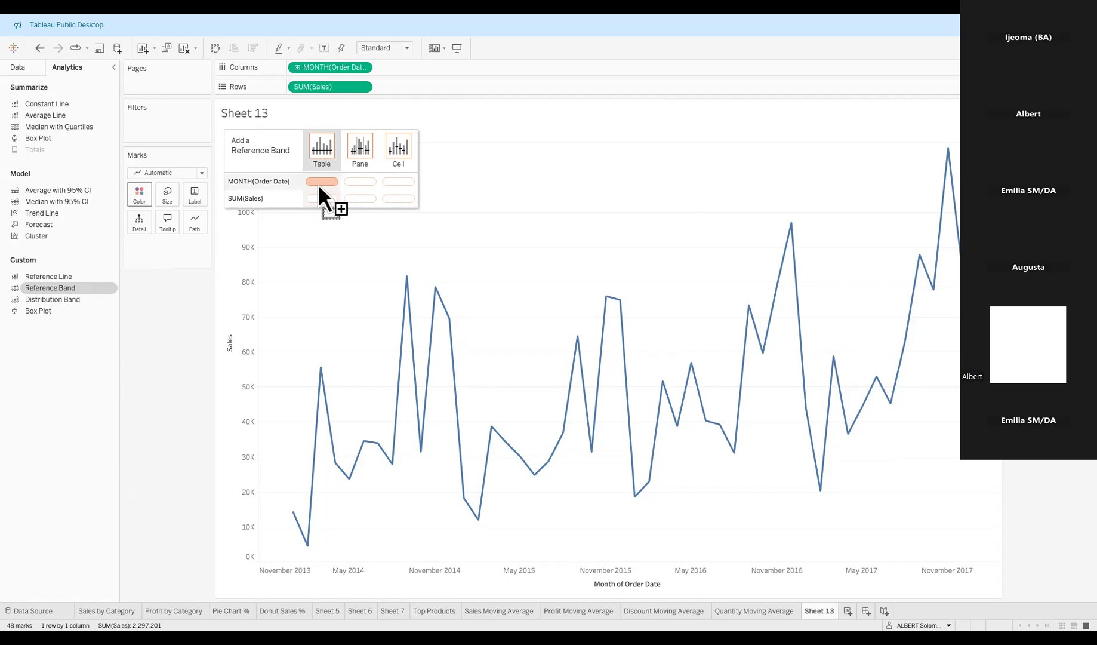
{"action": "left_click_drag", "start_coordinate": [317, 183], "coordinate": [314, 183]}
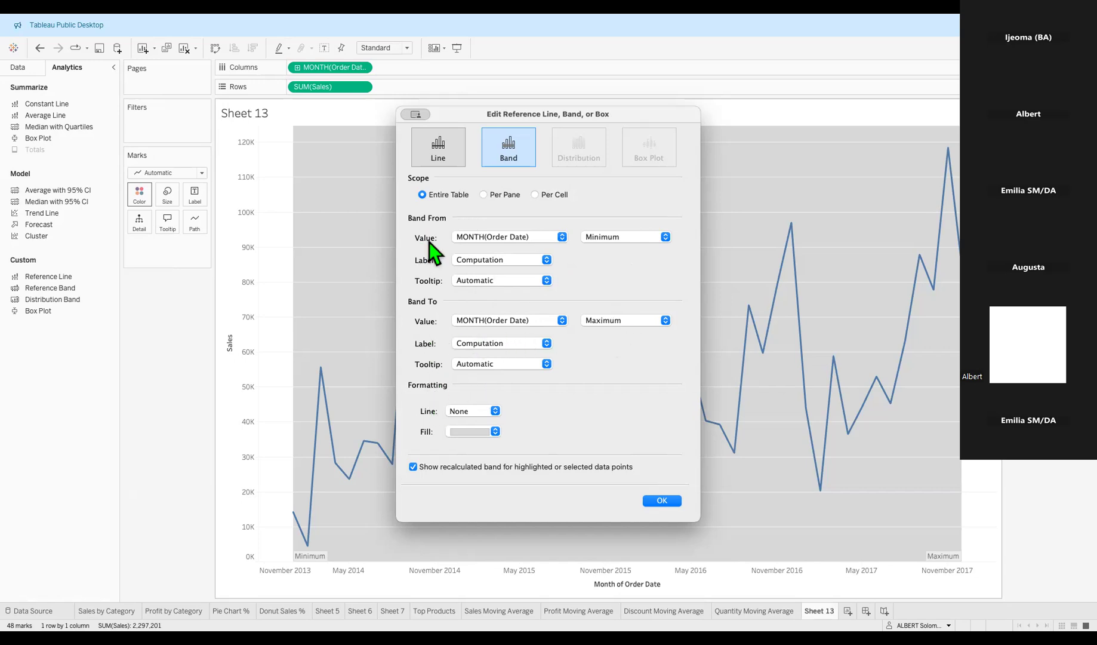
Set the reference band's From value to the From Date parameter.
{"action": "left_click", "coordinate": [561, 238]}
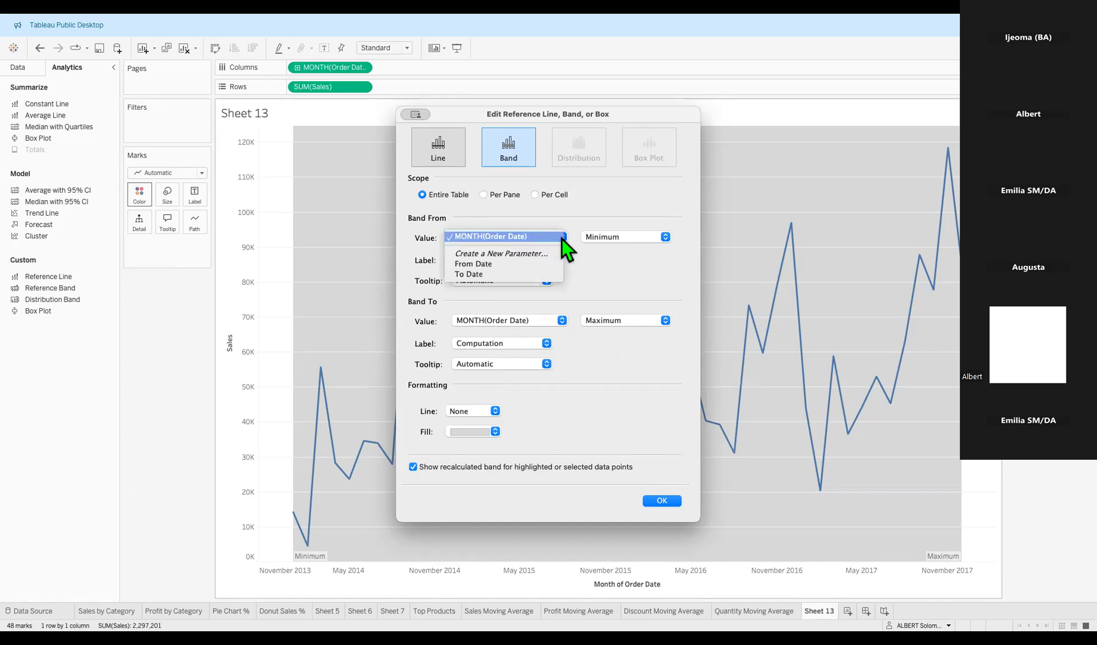
{"action": "left_click", "coordinate": [479, 265]}
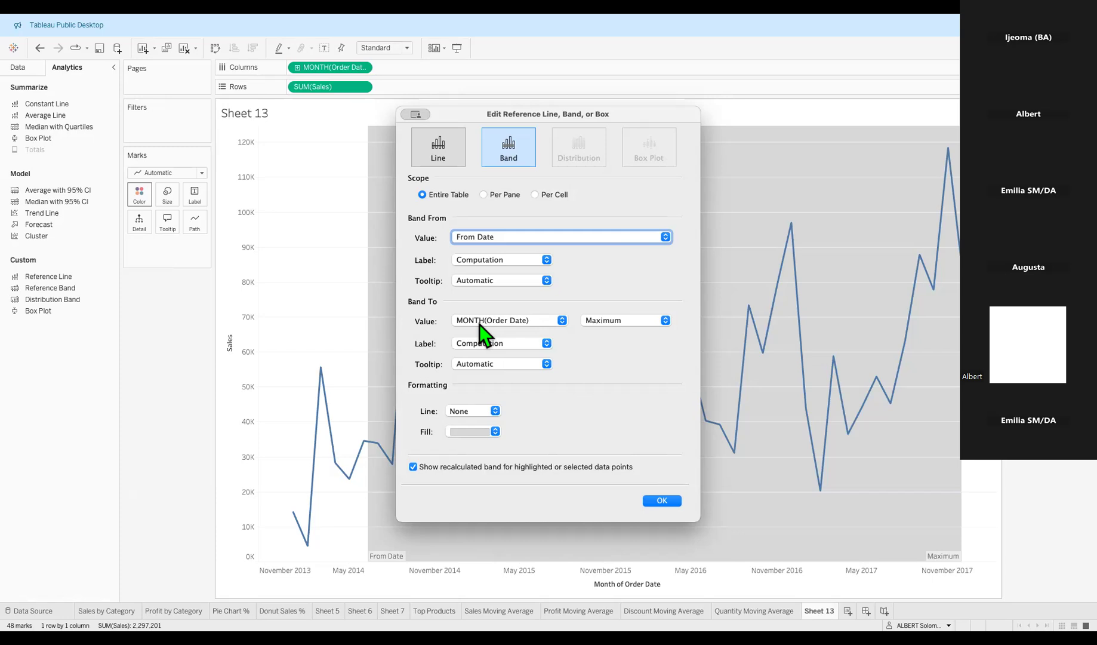
{"action": "left_click", "coordinate": [530, 321]}
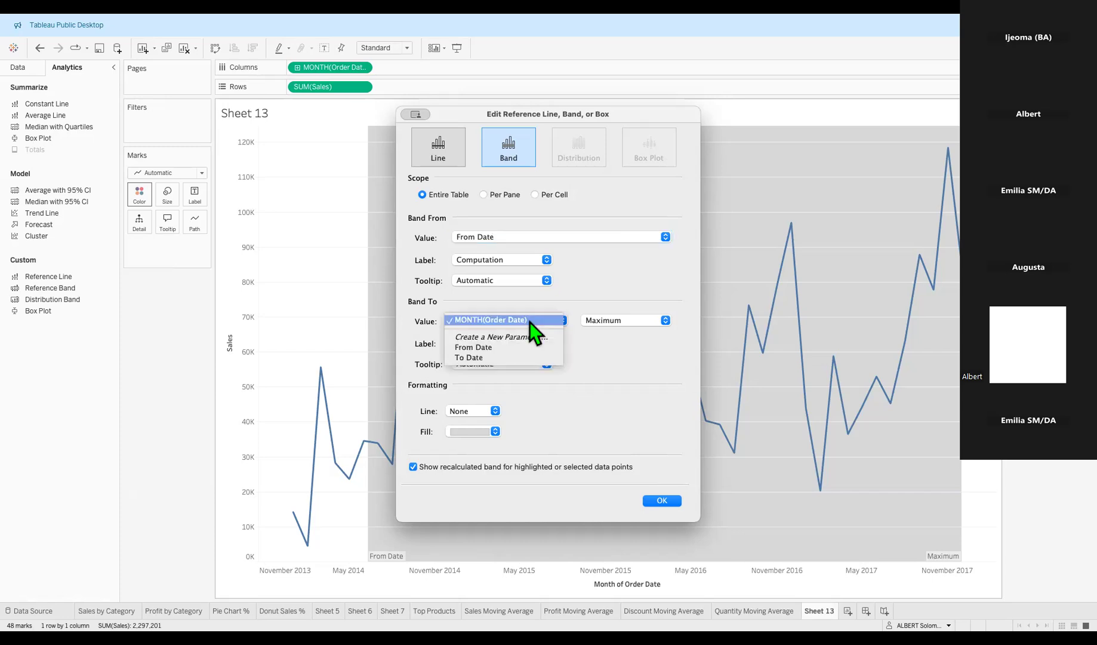
Set the band's To value to the To Date parameter.
{"action": "left_click", "coordinate": [502, 358]}
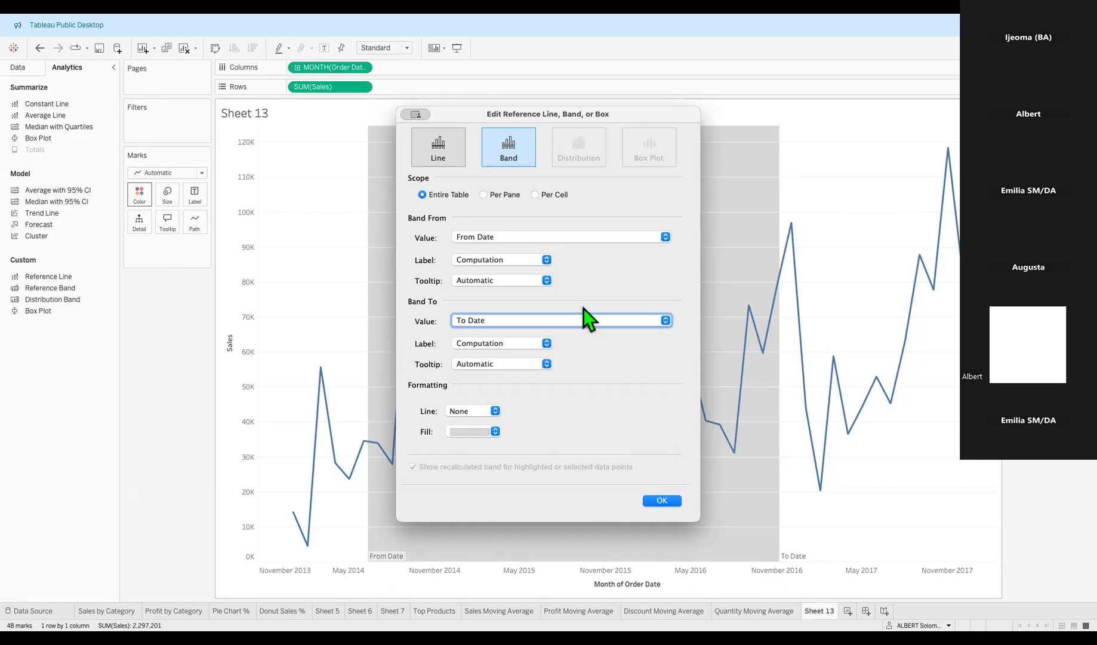
Change both Band From and Band To labels from Computation to Value.
{"action": "left_click", "coordinate": [546, 260]}
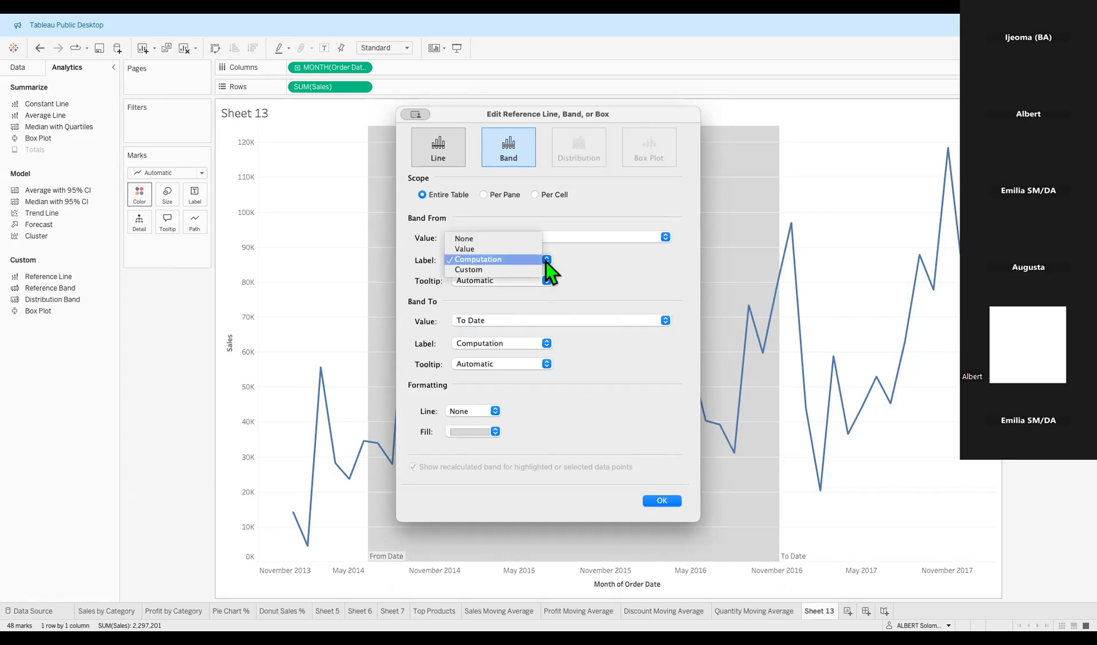
{"action": "left_click", "coordinate": [478, 250]}
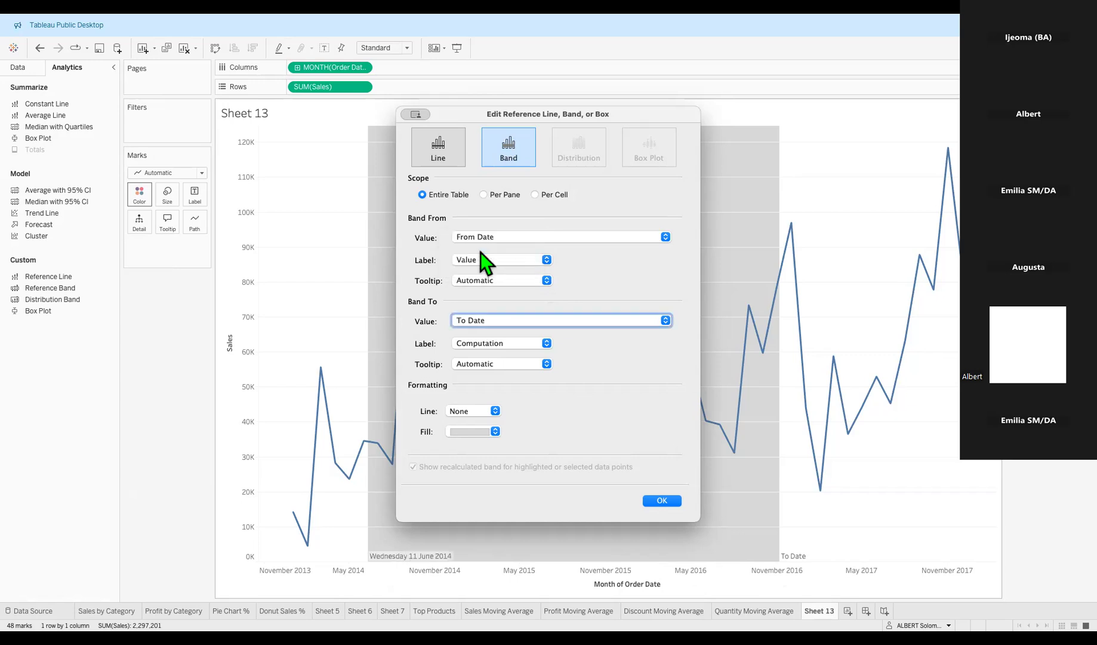
{"action": "left_click", "coordinate": [541, 344]}
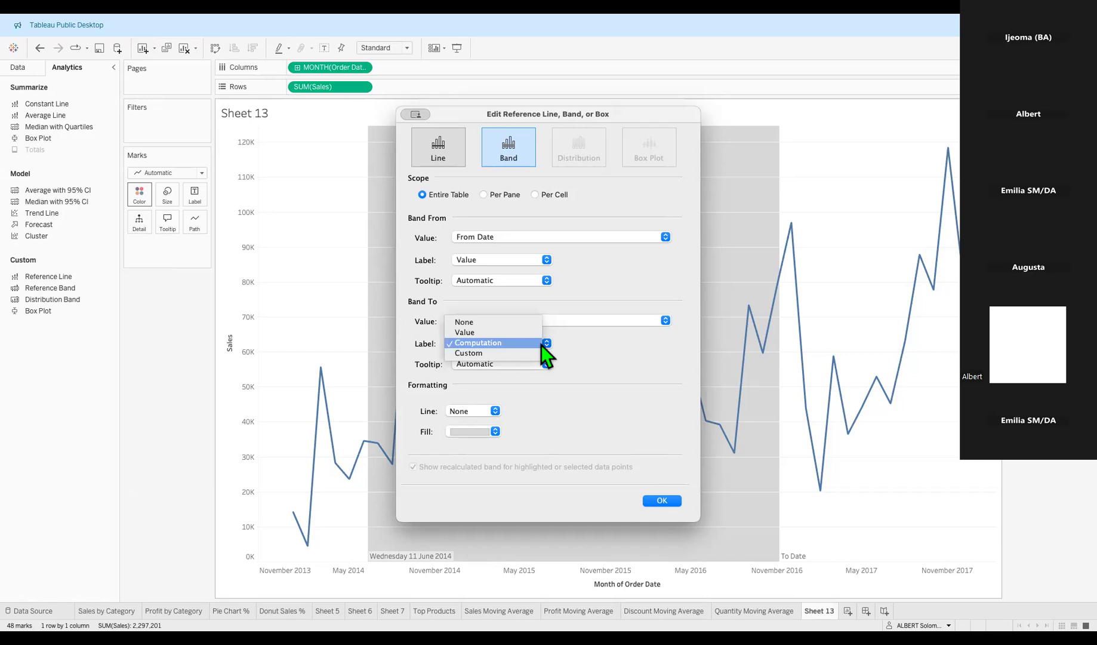
{"action": "left_click", "coordinate": [492, 333]}
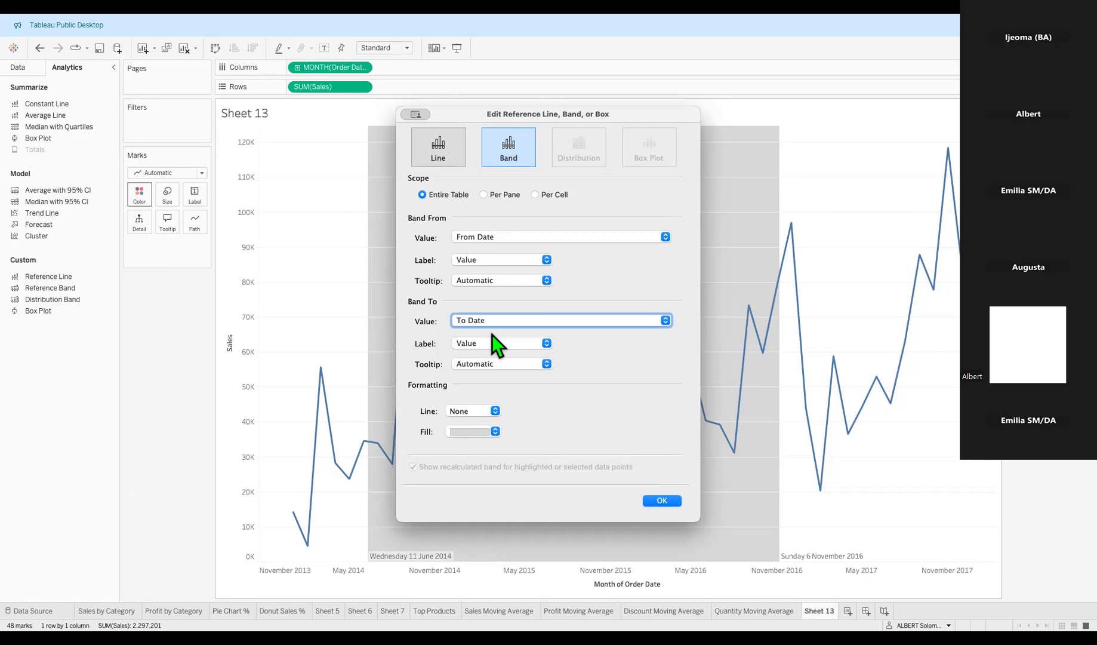
{"action": "left_click", "coordinate": [495, 415]}
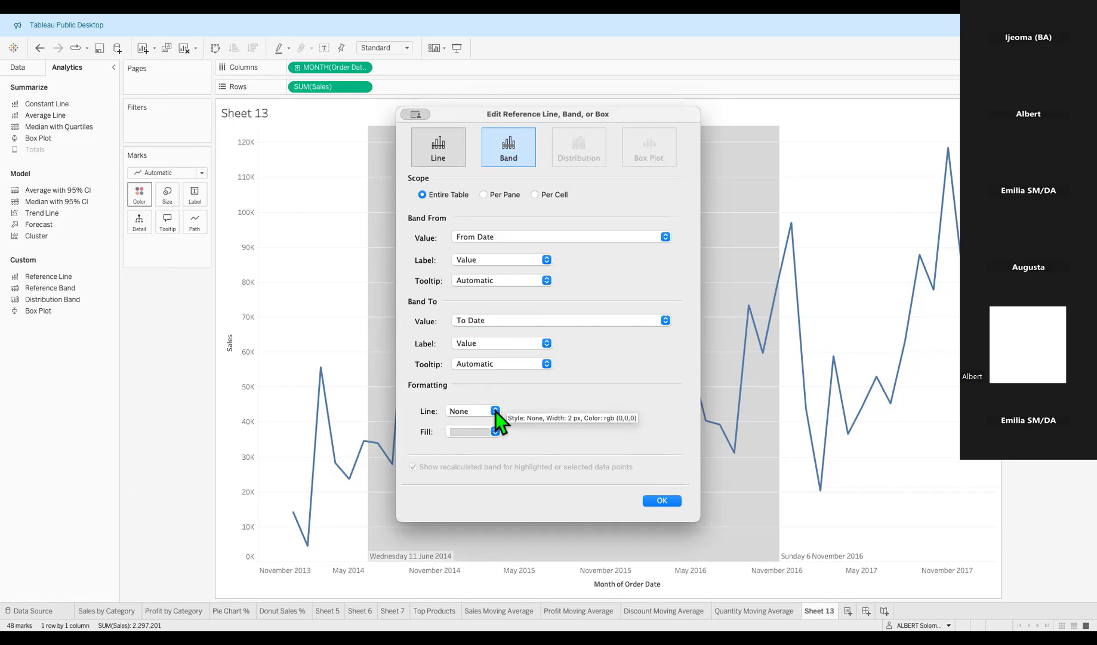
Make the band edges solid orange lines.
{"action": "left_click", "coordinate": [495, 411]}
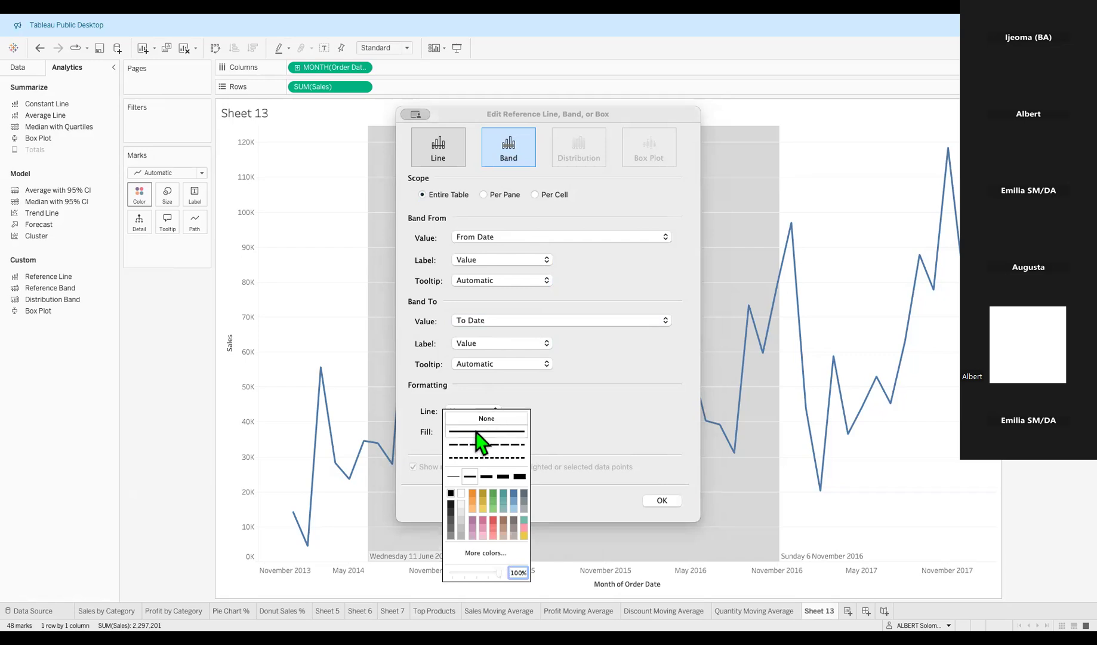
{"action": "left_click", "coordinate": [475, 432]}
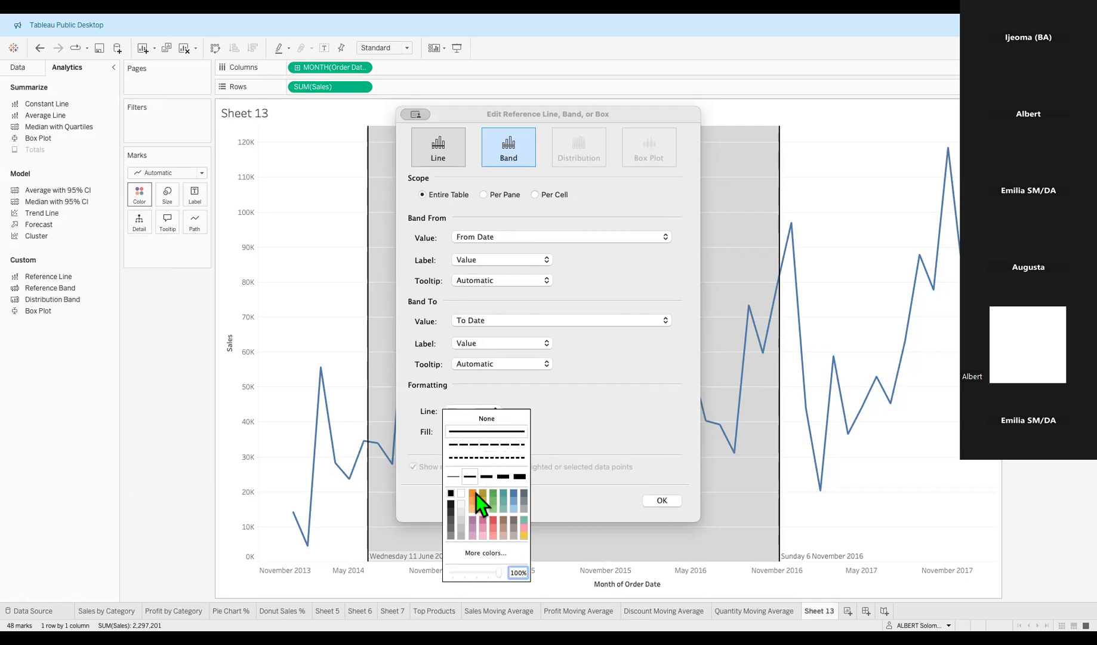
{"action": "left_click", "coordinate": [512, 495]}
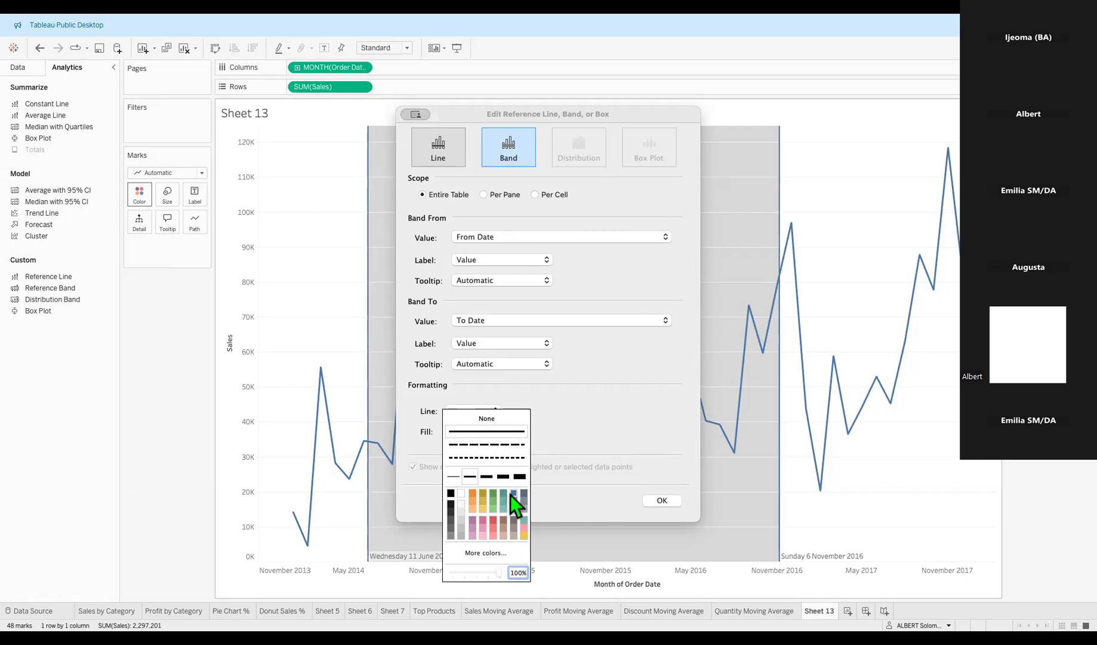
{"action": "left_click", "coordinate": [470, 495]}
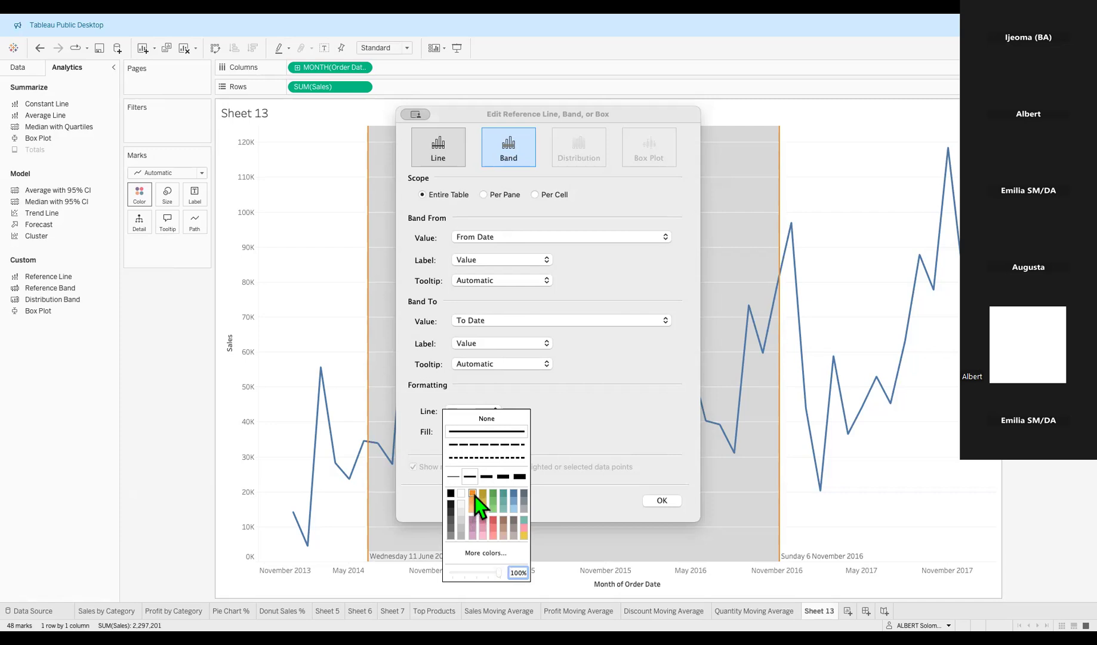
{"action": "left_click", "coordinate": [584, 495]}
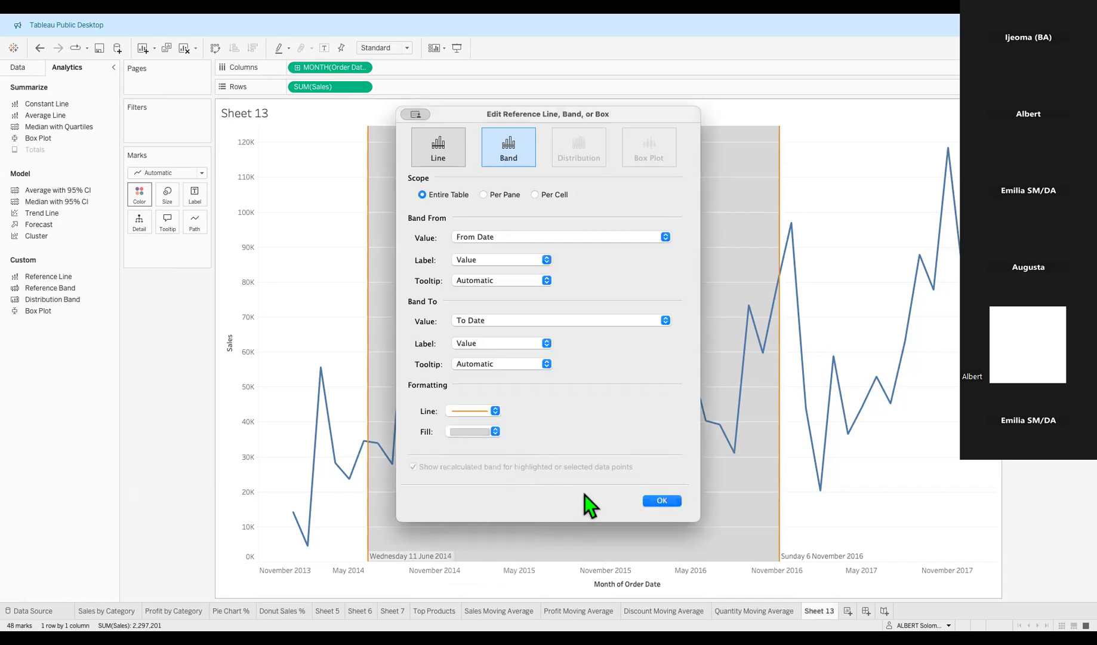
Try black and light beige band fills, finally setting the fill to near-black.
{"action": "left_click", "coordinate": [495, 433]}
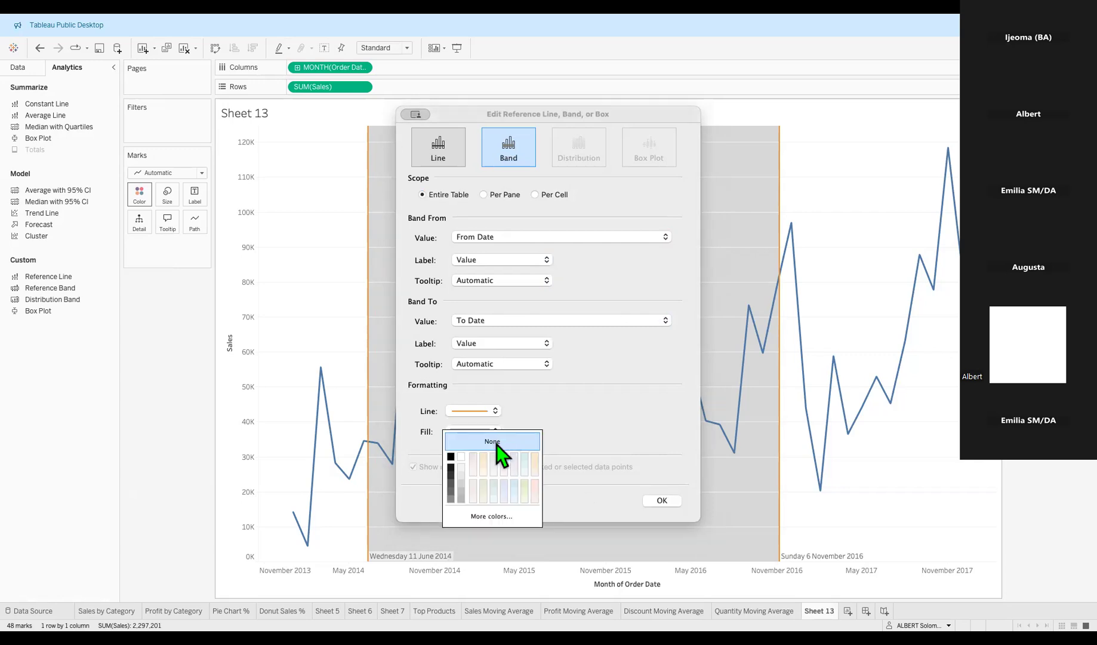
{"action": "left_click", "coordinate": [451, 457]}
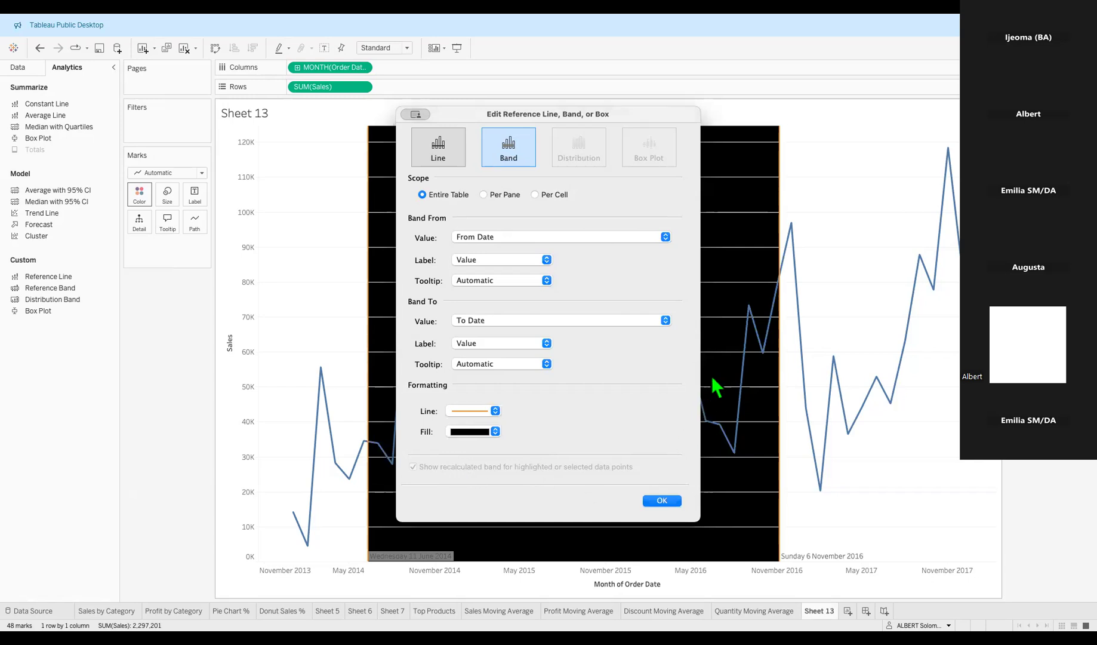
{"action": "left_click", "coordinate": [495, 432]}
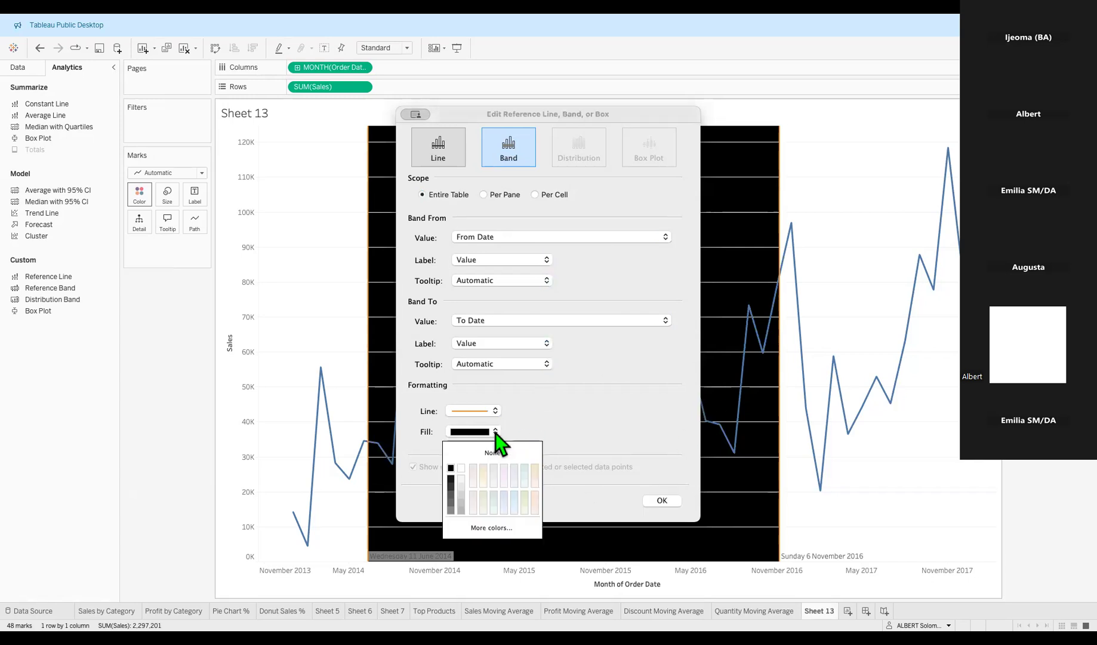
{"action": "left_click", "coordinate": [484, 468]}
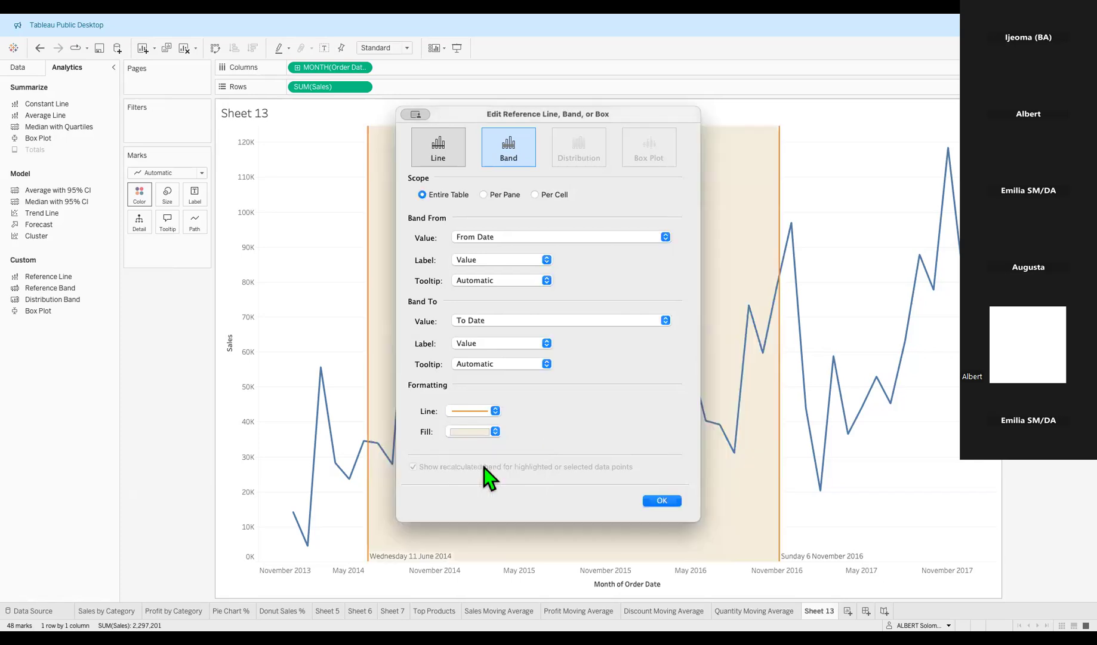
{"action": "left_click", "coordinate": [495, 431]}
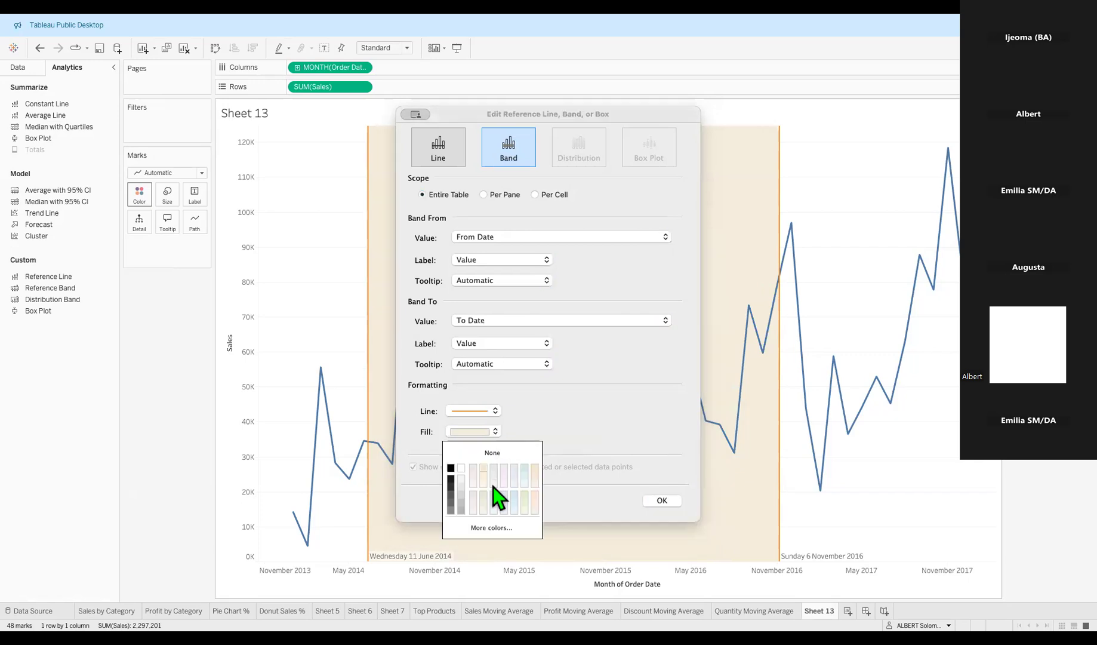
{"action": "left_click", "coordinate": [452, 470]}
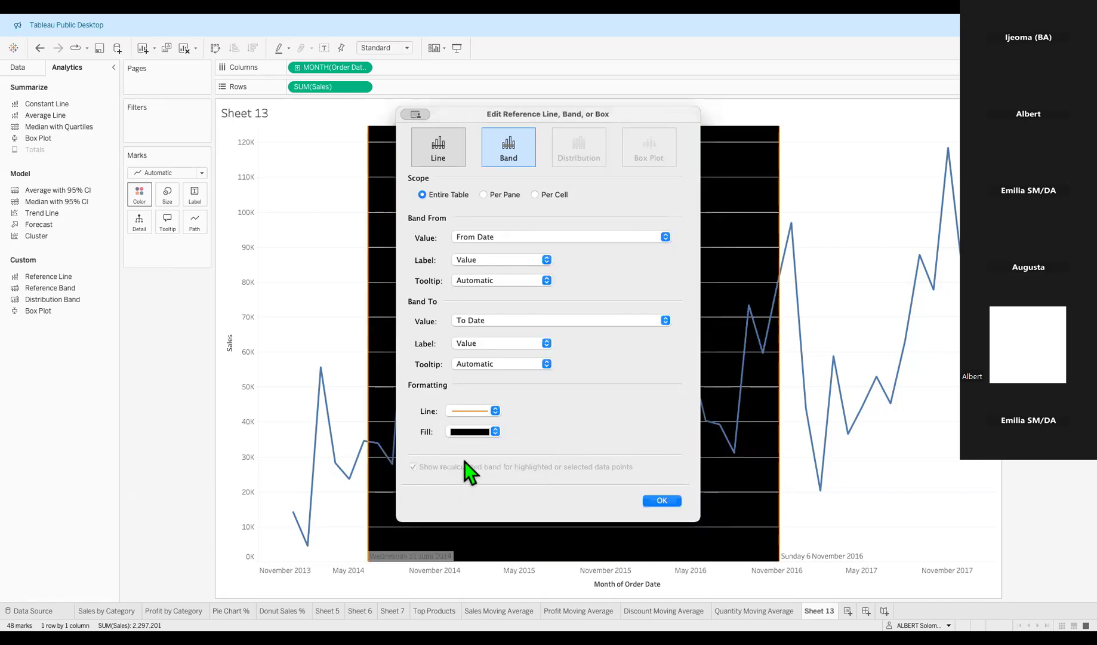
{"action": "left_click", "coordinate": [496, 433]}
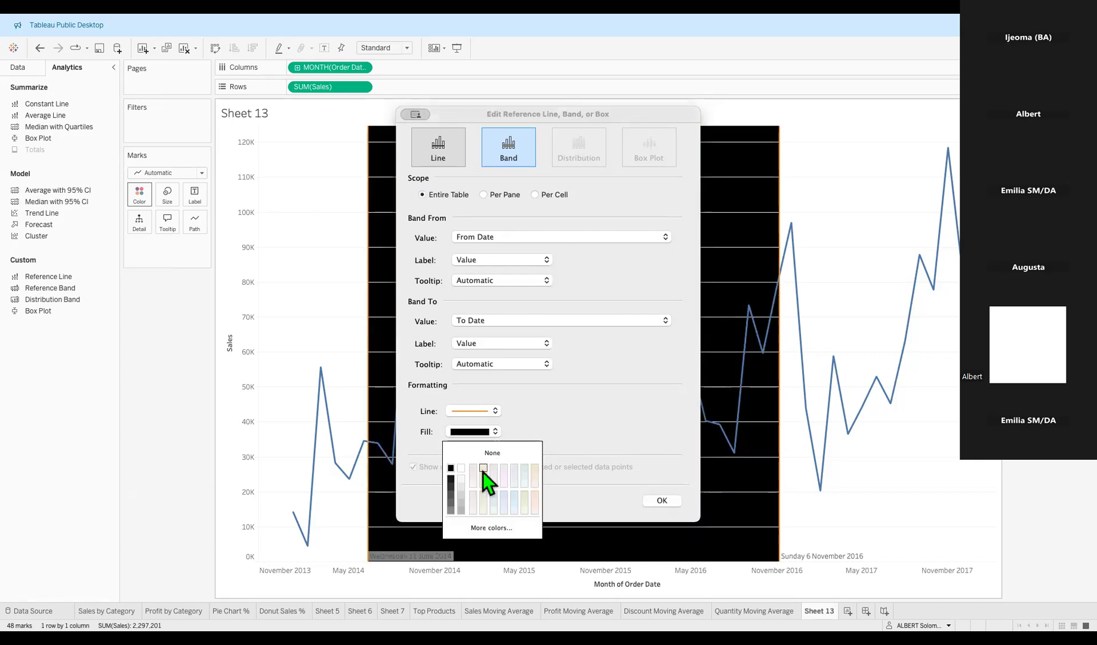
{"action": "left_click", "coordinate": [483, 472]}
{"action": "left_click", "coordinate": [496, 433]}
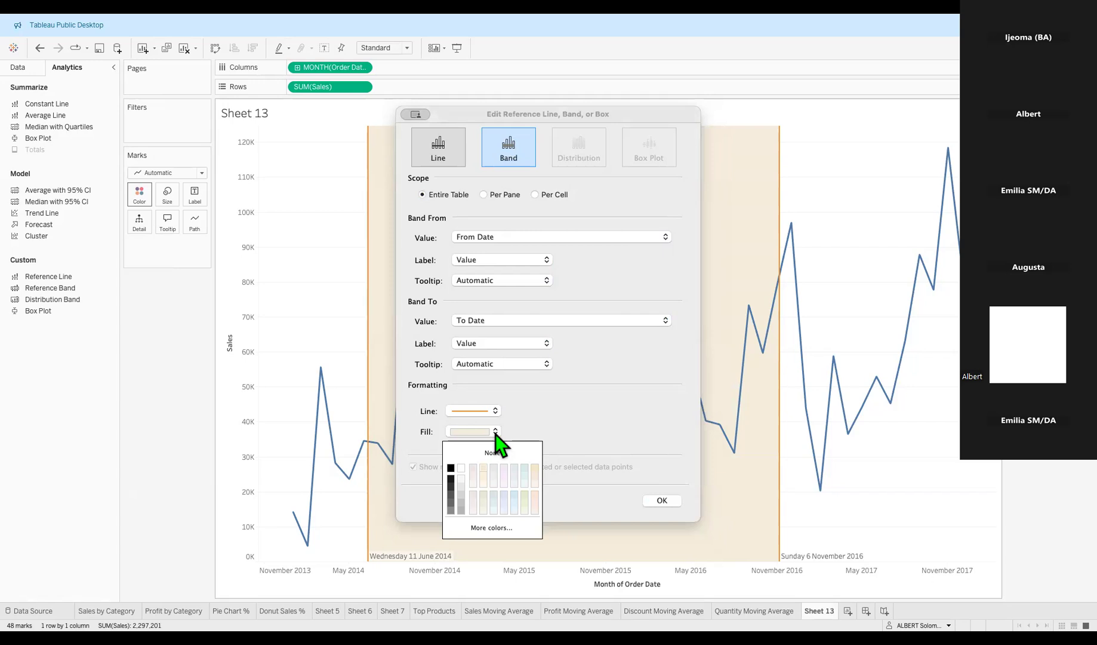
{"action": "left_click", "coordinate": [484, 471]}
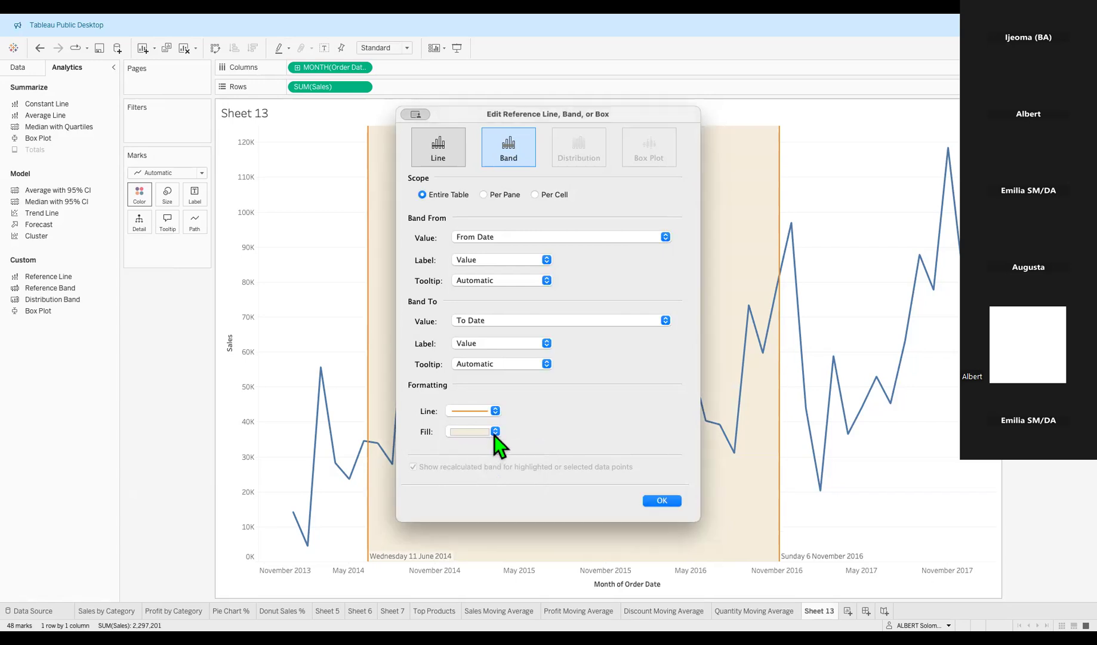
{"action": "left_click", "coordinate": [495, 432]}
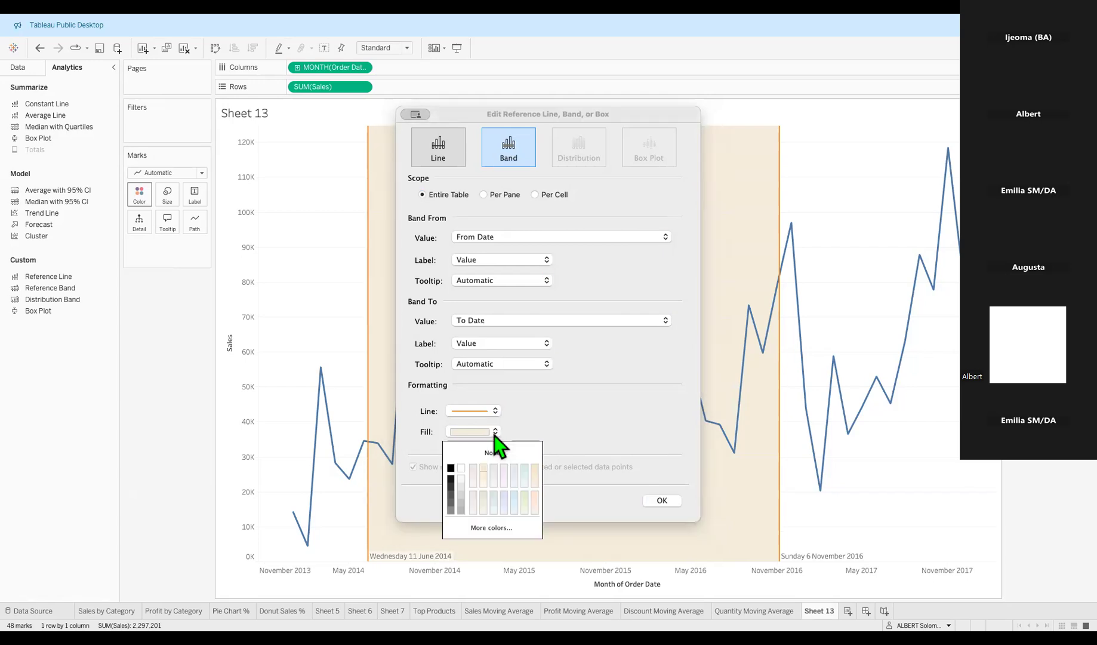
{"action": "left_click", "coordinate": [452, 480]}
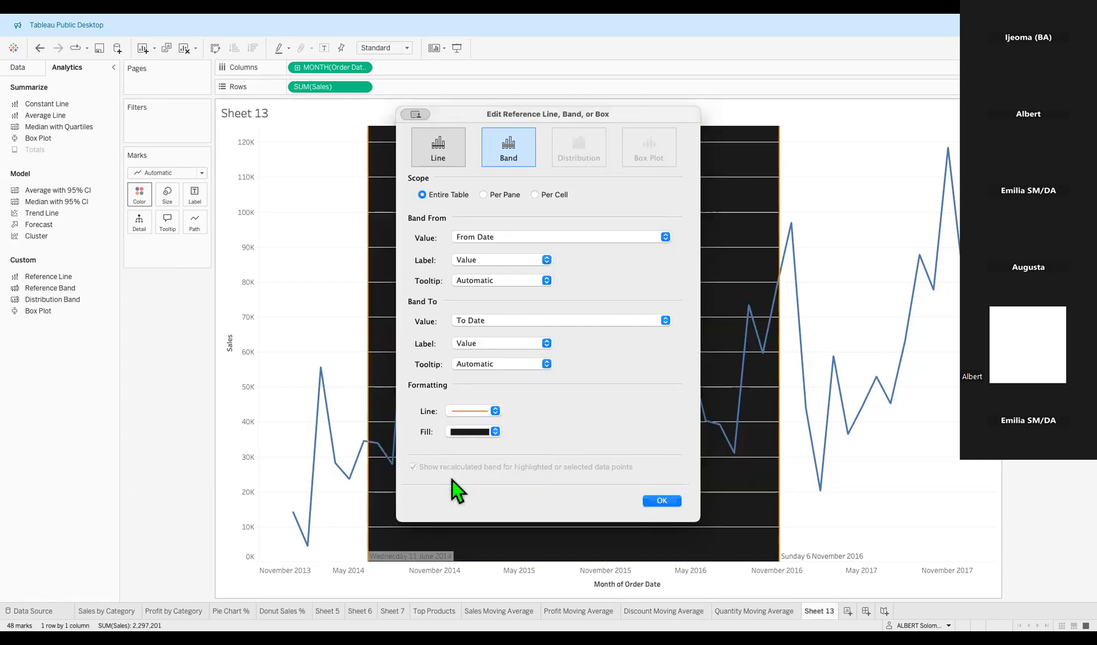
Apply the near-black band and select its From Date edge labelled Wednesday 11 June 2014.
{"action": "left_click", "coordinate": [669, 498]}
{"action": "right_click", "coordinate": [416, 556]}
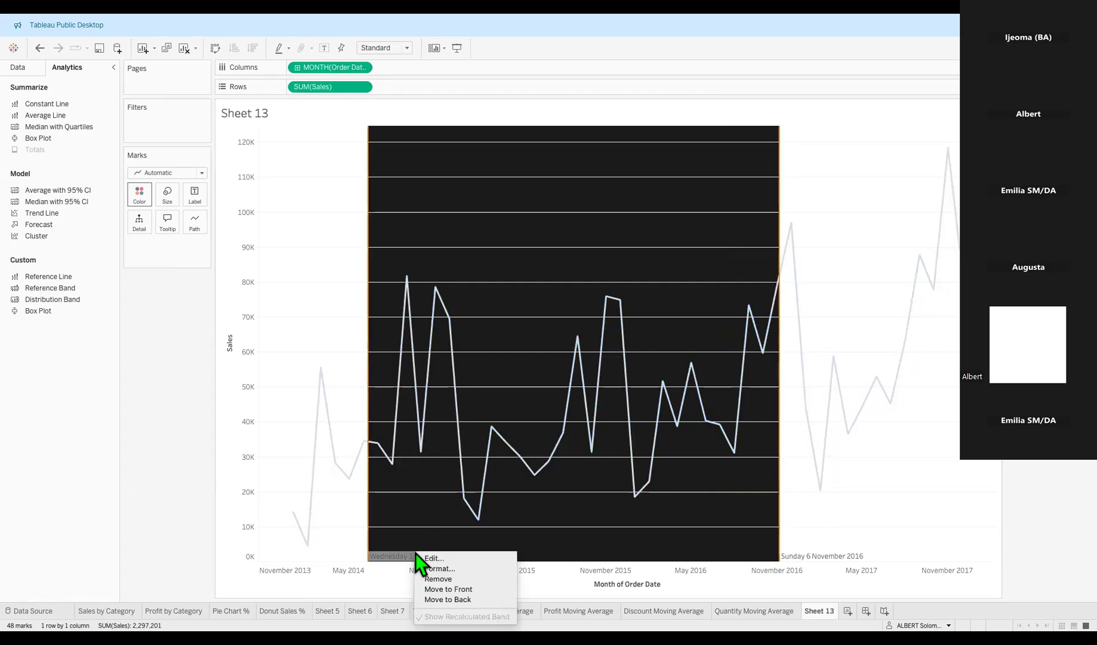
{"action": "left_click", "coordinate": [533, 327]}
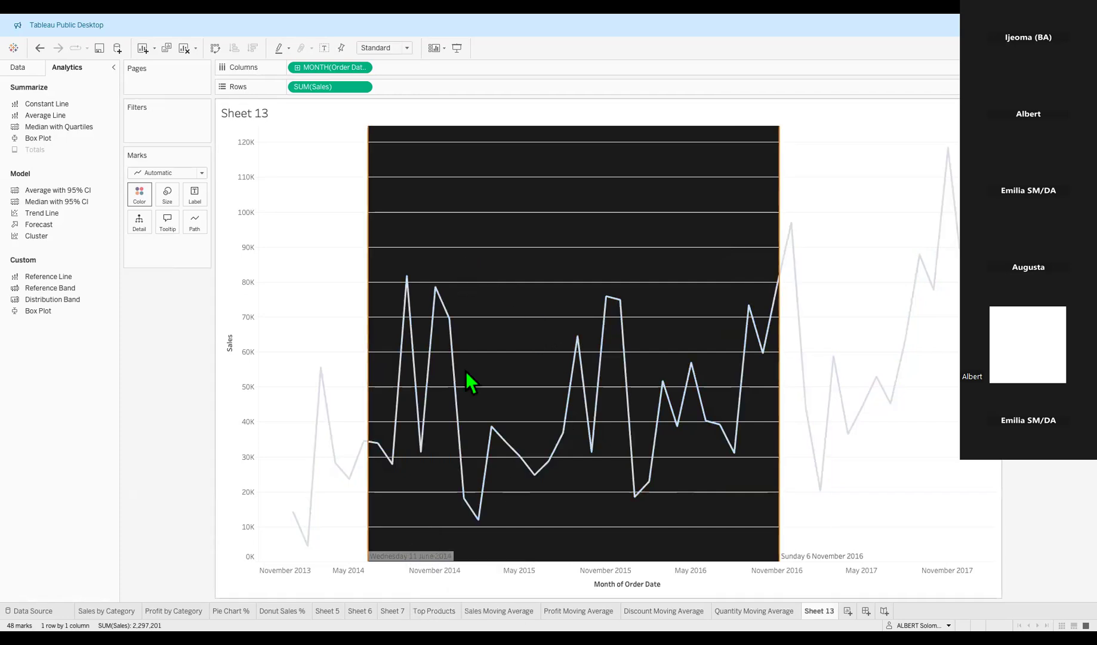
{"action": "right_click", "coordinate": [412, 555]}
{"action": "left_click", "coordinate": [427, 558]}
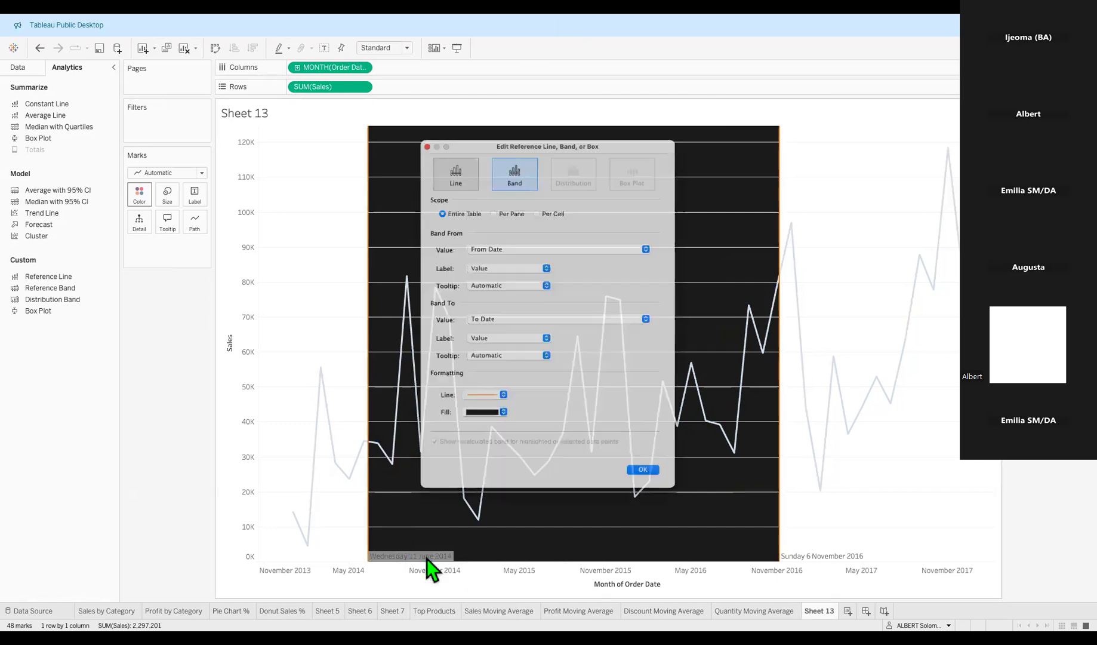
{"action": "left_click", "coordinate": [670, 501]}
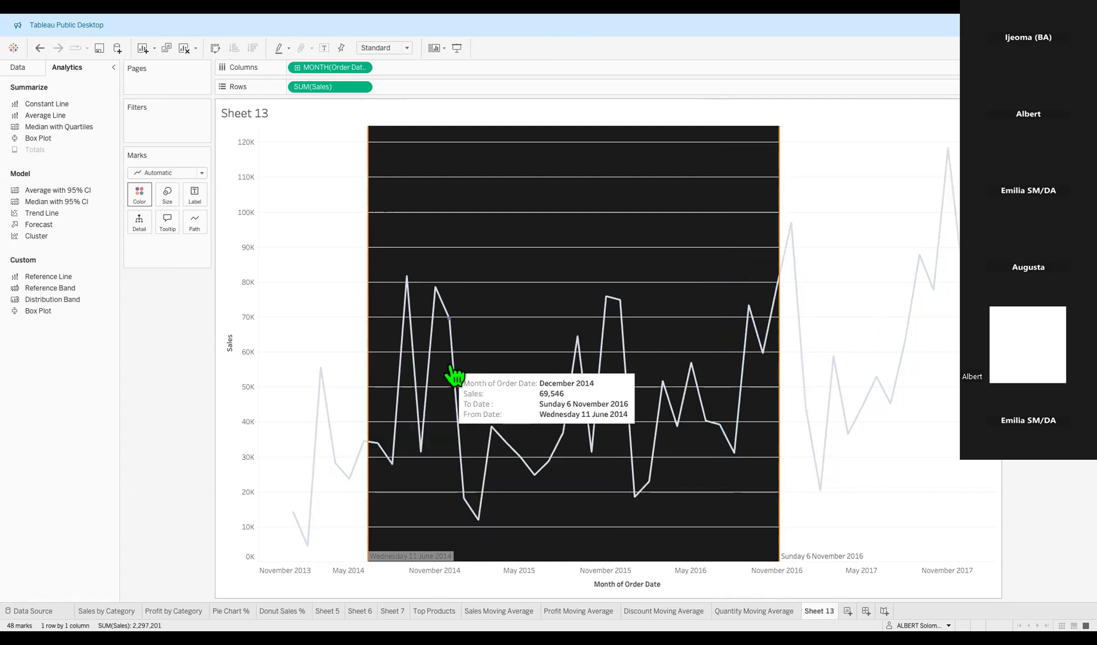
{"action": "mouse_move", "coordinate": [408, 569]}
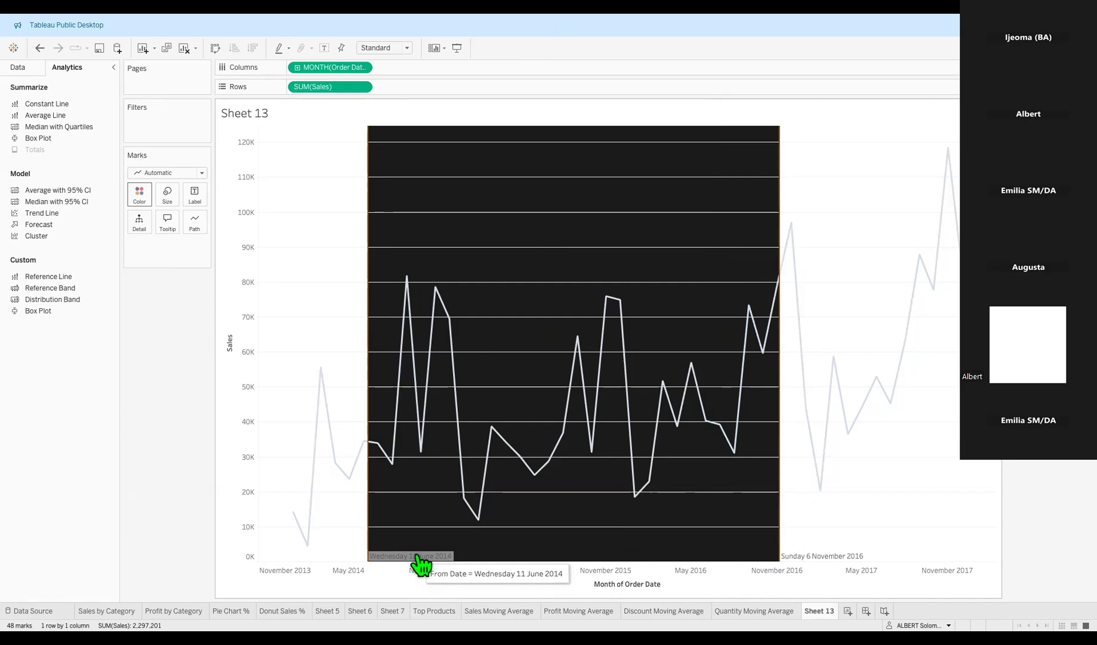
{"action": "left_click", "coordinate": [418, 557]}
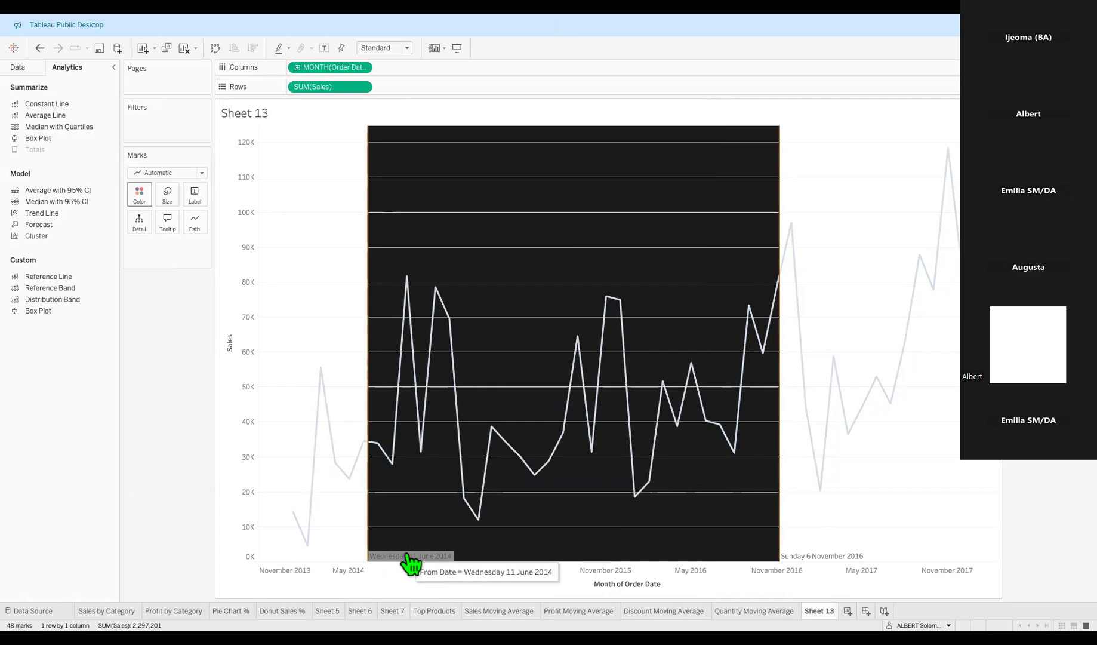
{"action": "mouse_move", "coordinate": [411, 556]}
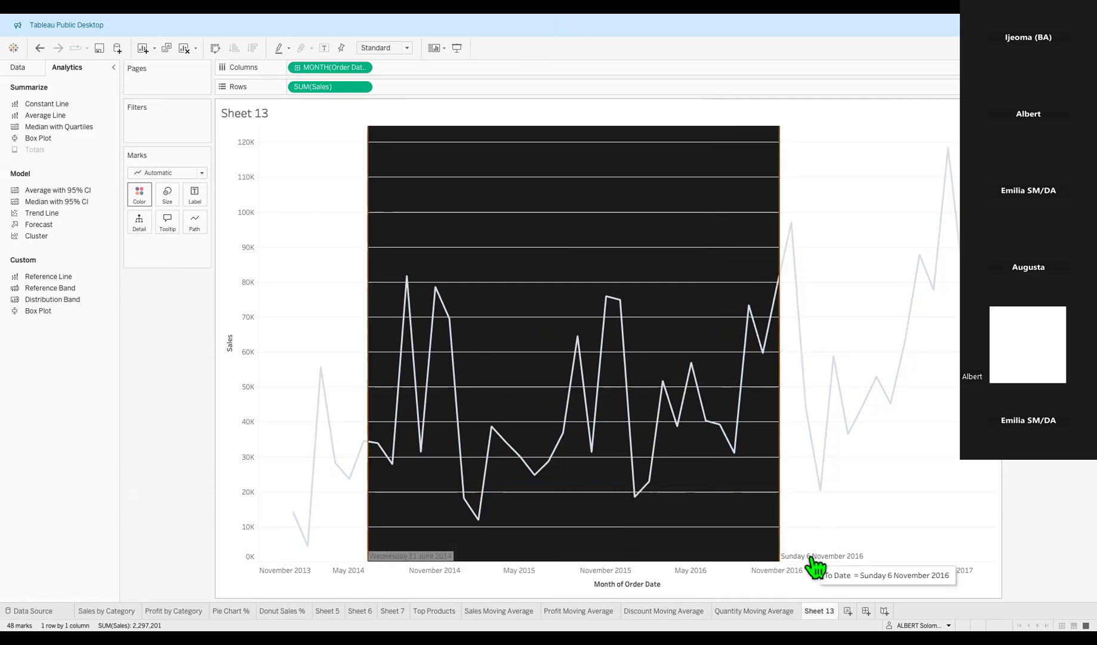
Change the band fill from near-black to pale grey after trying None and beige.
{"action": "right_click", "coordinate": [418, 567]}
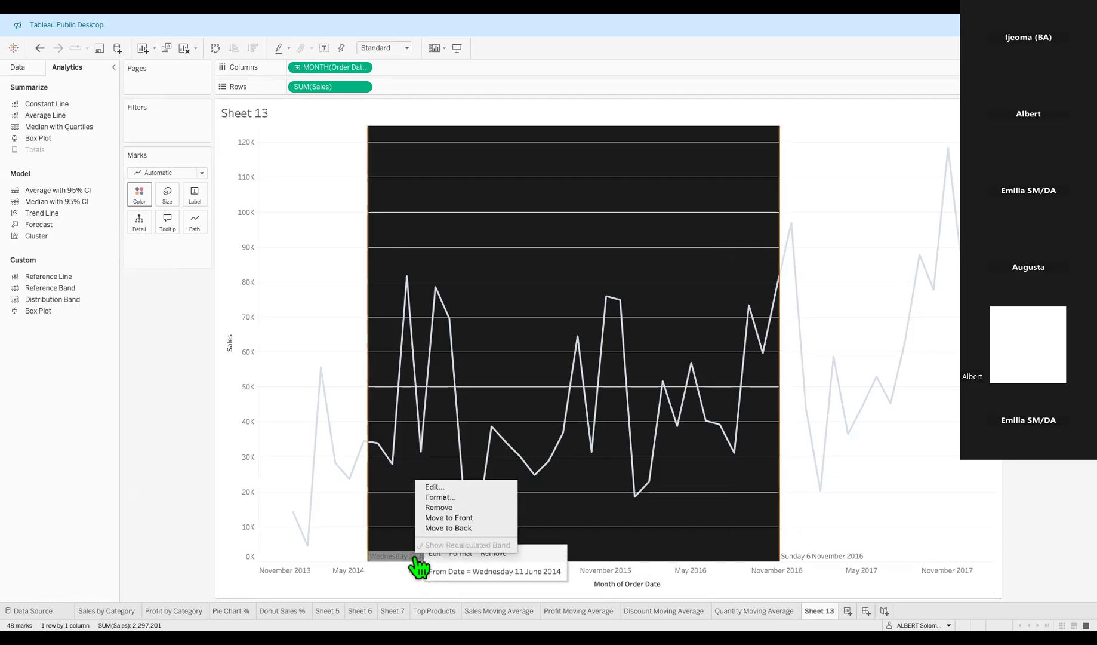
{"action": "left_click", "coordinate": [443, 489]}
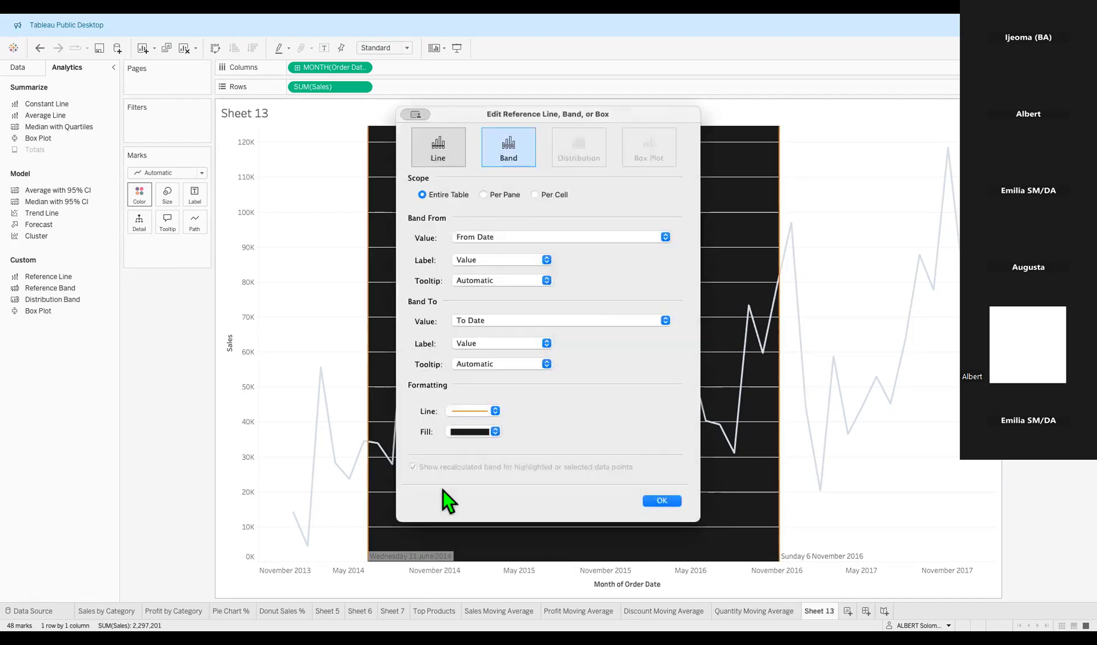
{"action": "left_click", "coordinate": [497, 433]}
{"action": "left_click", "coordinate": [495, 440]}
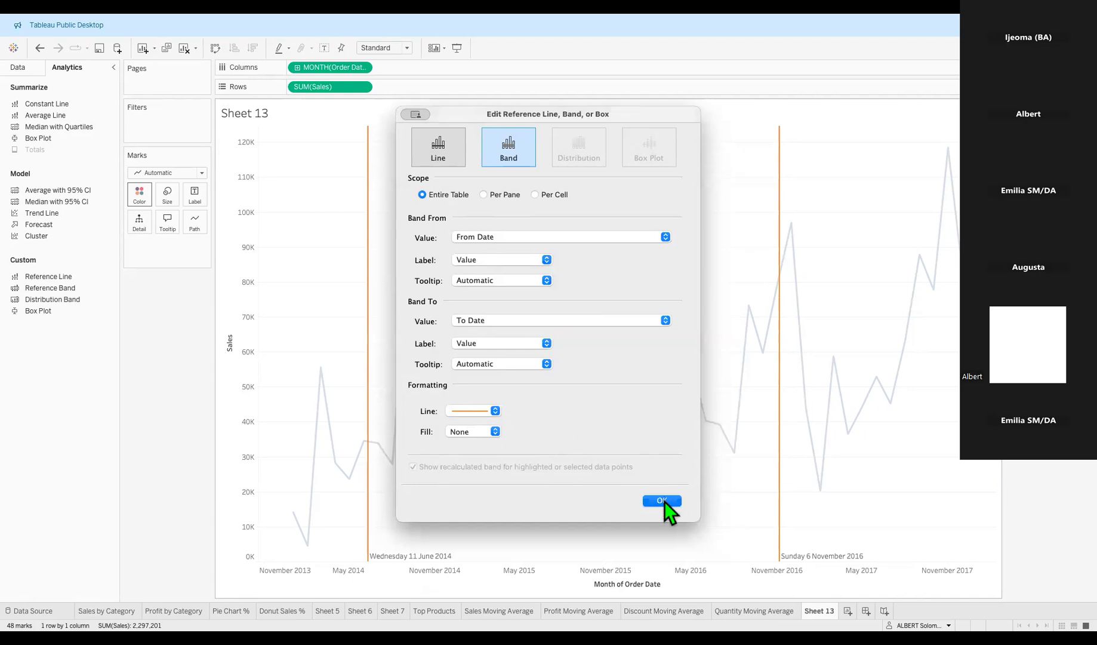
{"action": "left_click", "coordinate": [496, 432]}
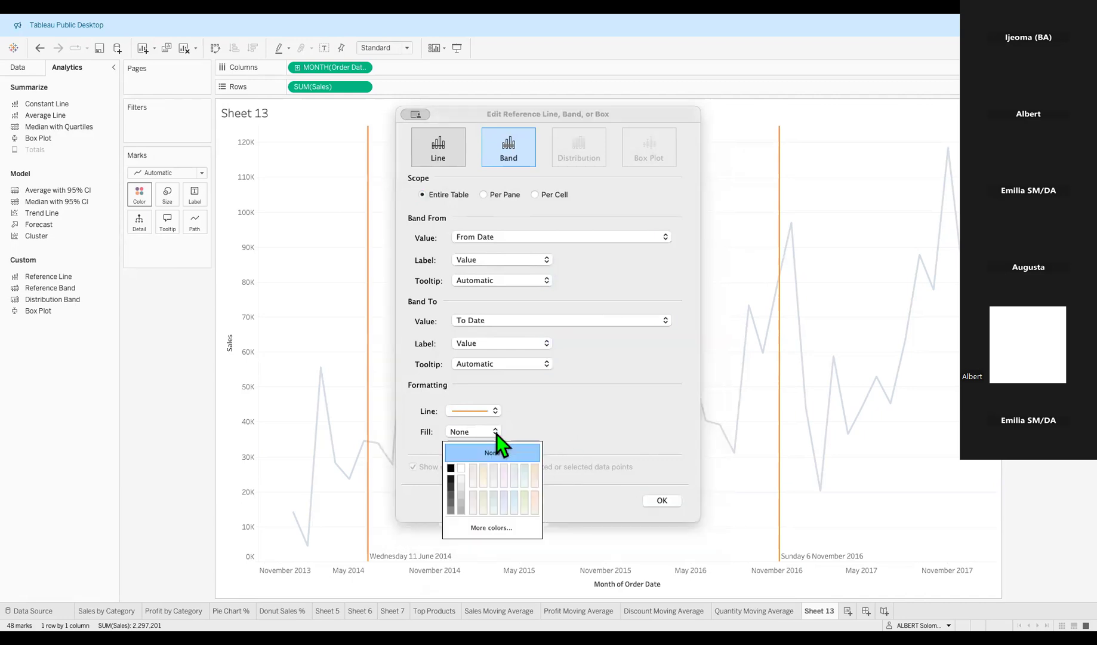
{"action": "left_click", "coordinate": [495, 468]}
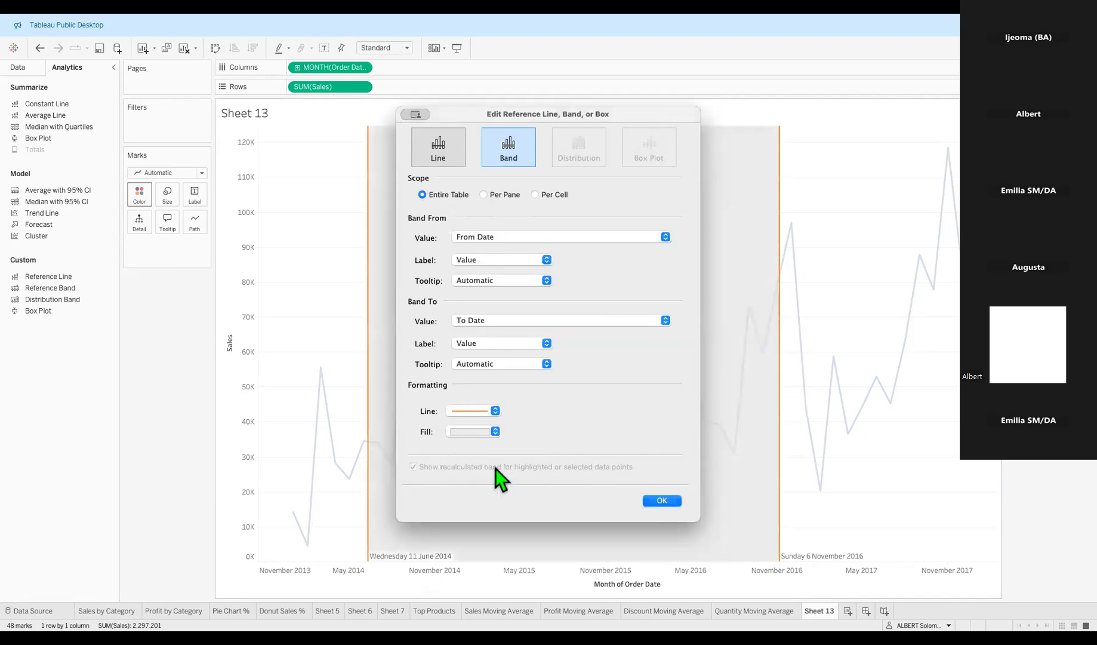
{"action": "left_click", "coordinate": [498, 433]}
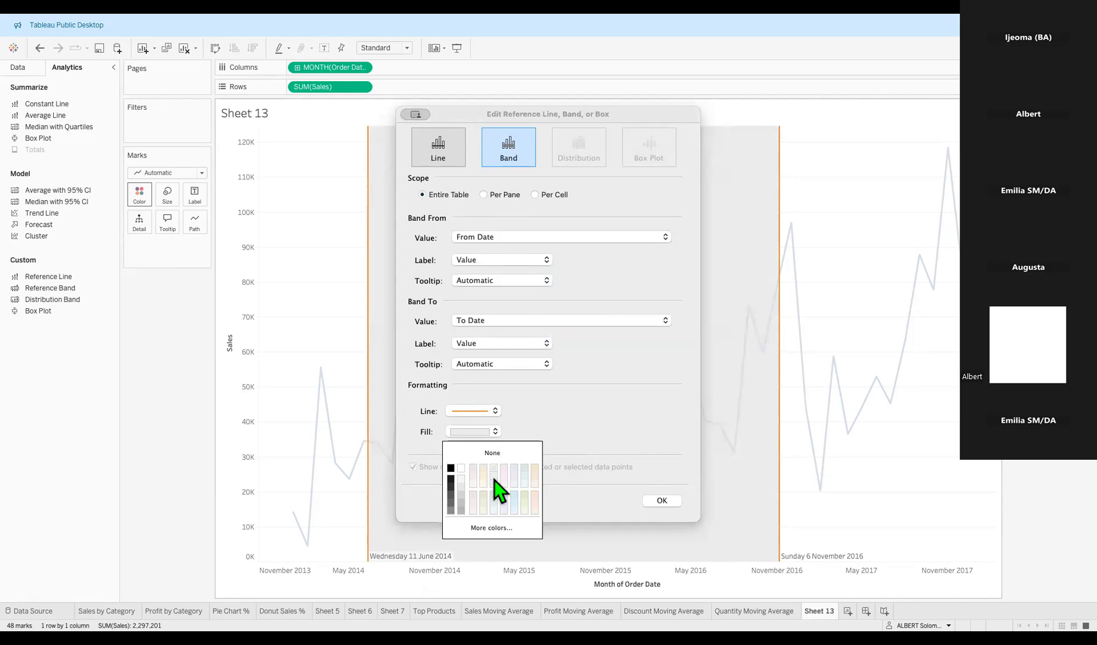
{"action": "left_click", "coordinate": [483, 468]}
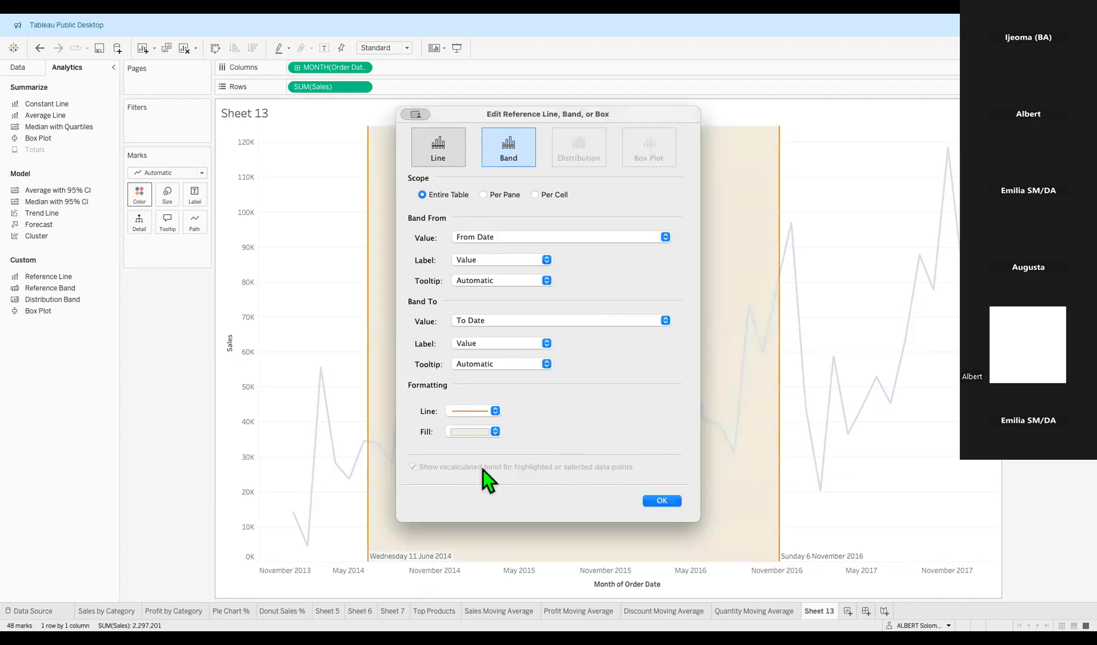
{"action": "left_click", "coordinate": [496, 433]}
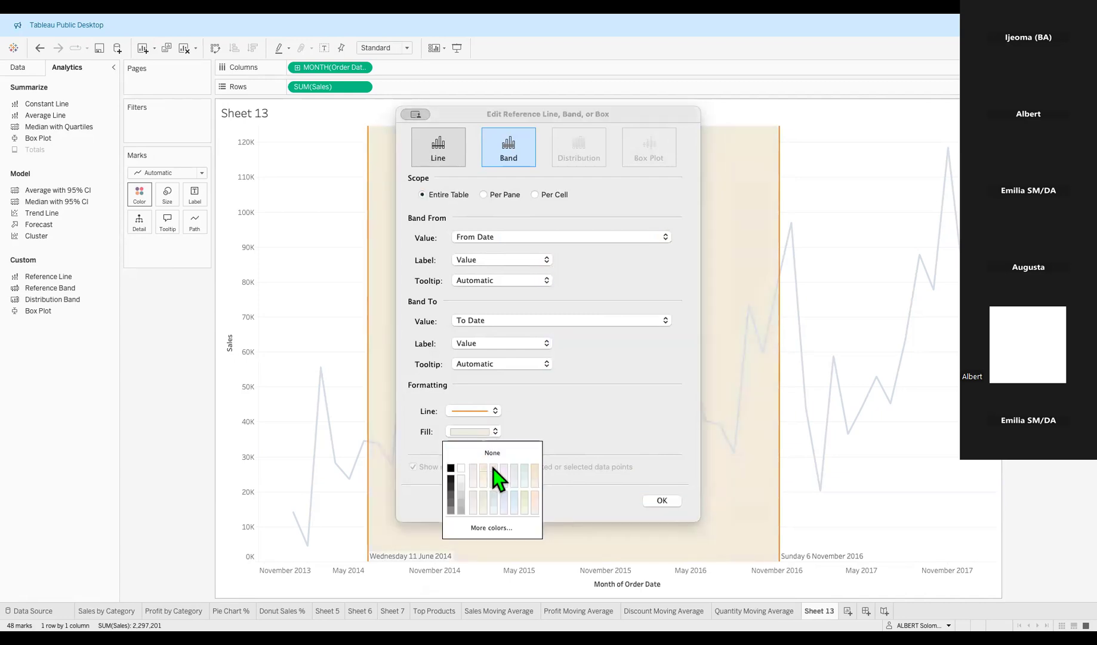
{"action": "left_click", "coordinate": [495, 468]}
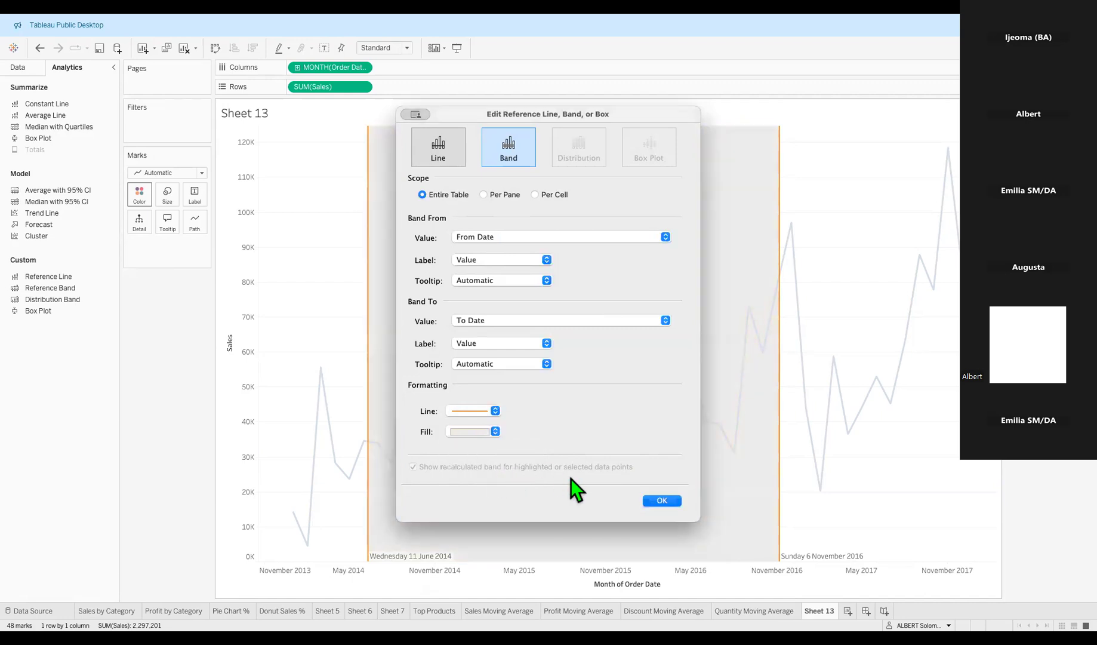
{"action": "left_click", "coordinate": [661, 500]}
{"action": "left_click", "coordinate": [877, 388]}
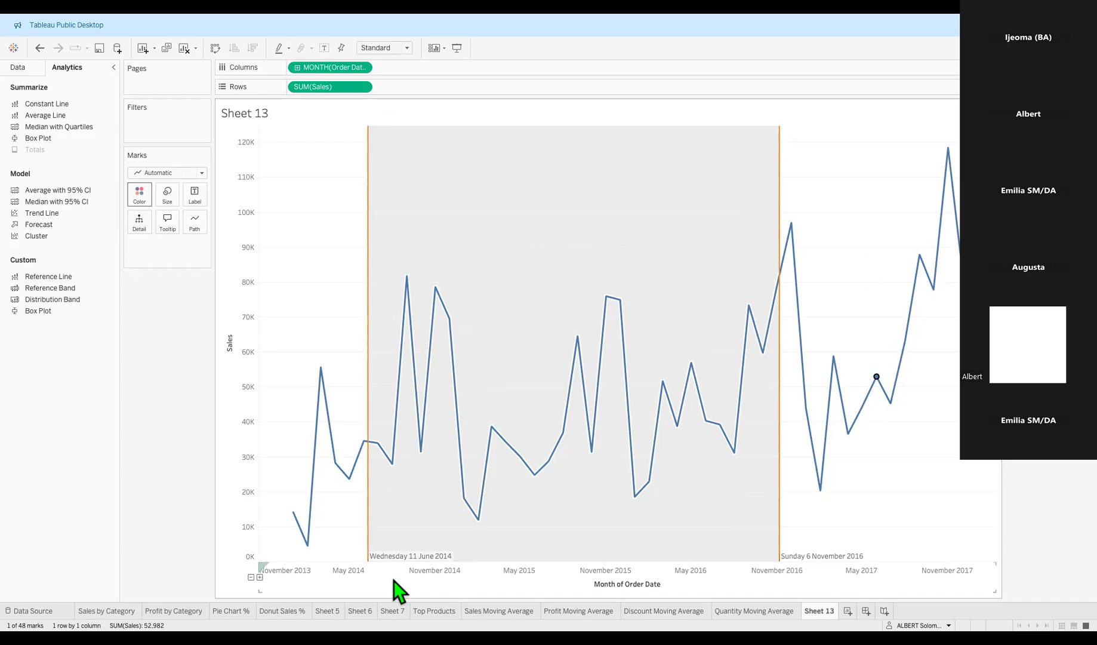
{"action": "right_click", "coordinate": [402, 558]}
{"action": "left_click", "coordinate": [427, 491]}
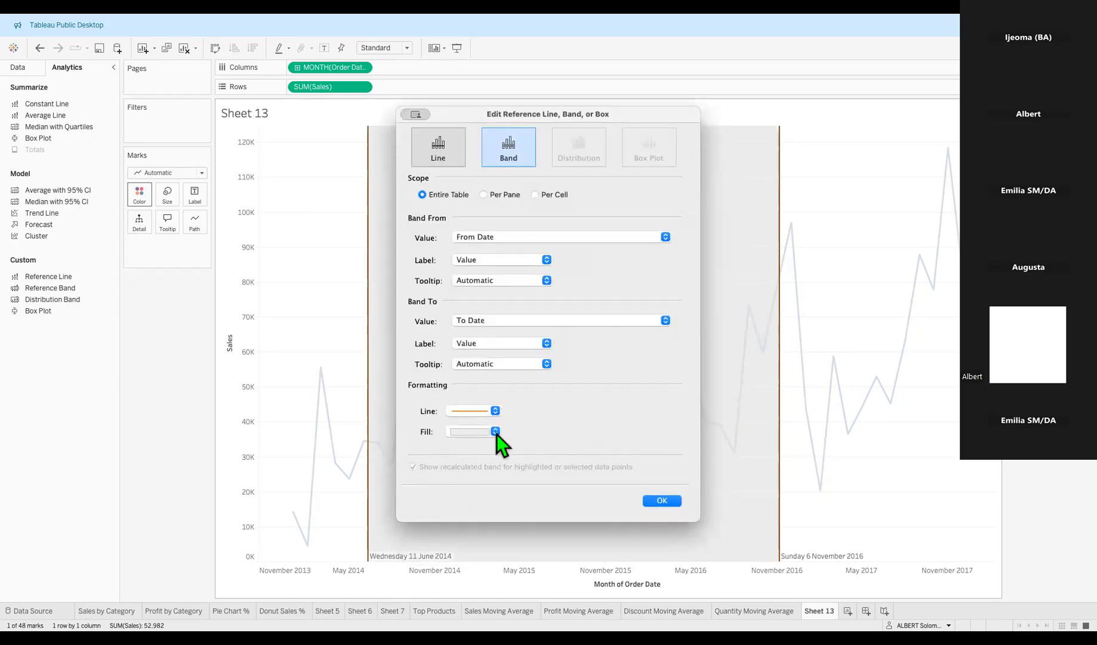
{"action": "left_click", "coordinate": [495, 432]}
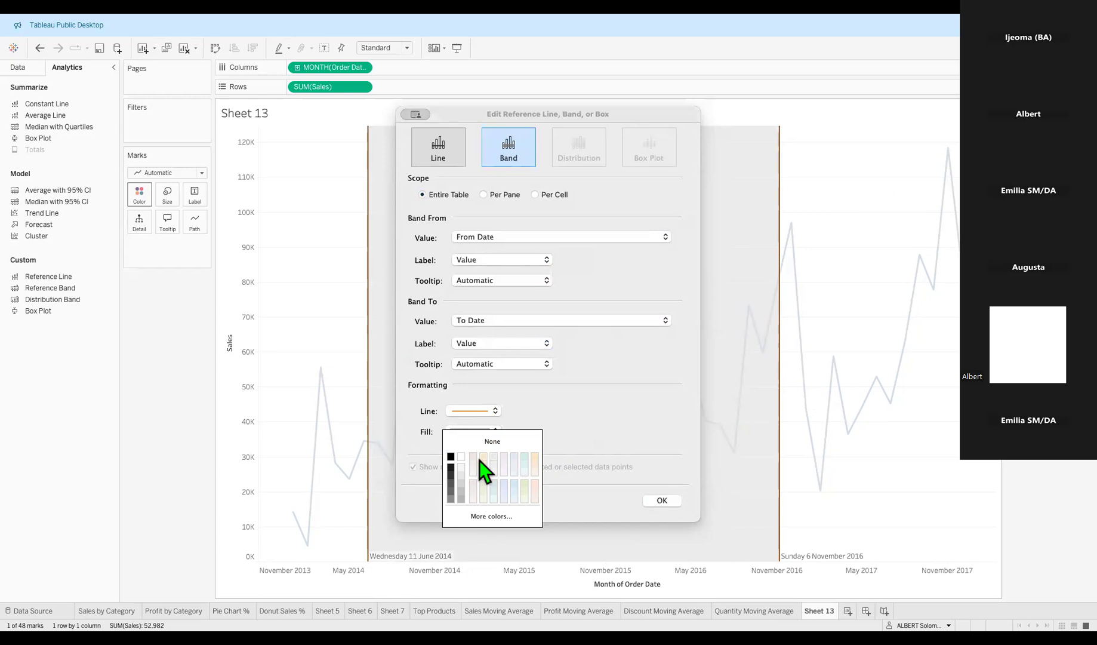
{"action": "left_click", "coordinate": [574, 496]}
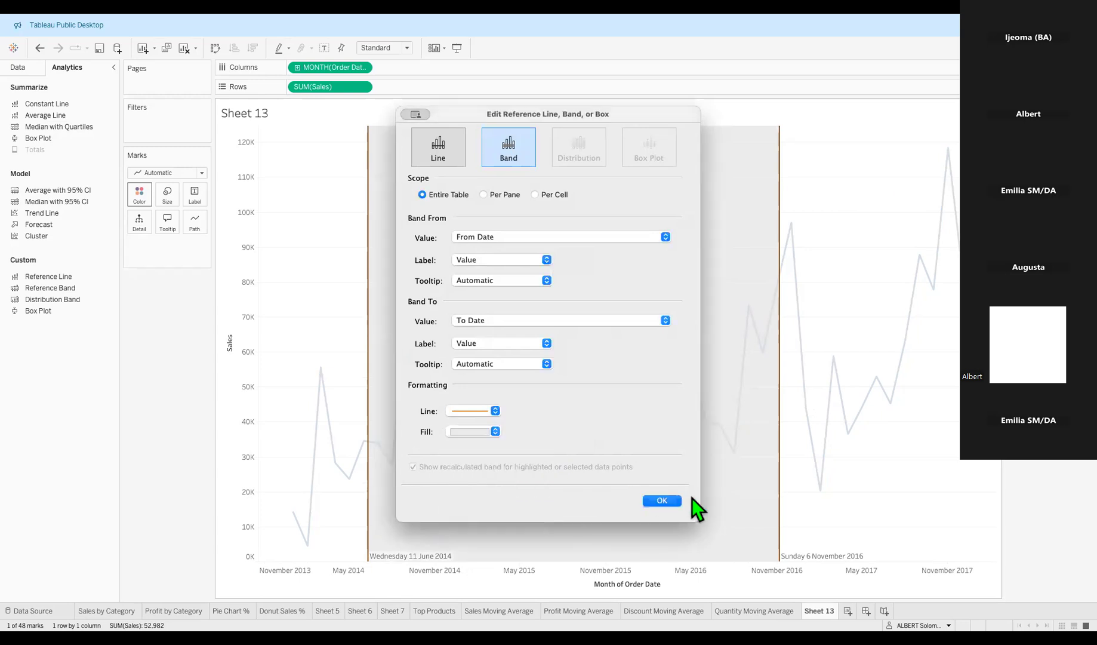
{"action": "left_click", "coordinate": [662, 500]}
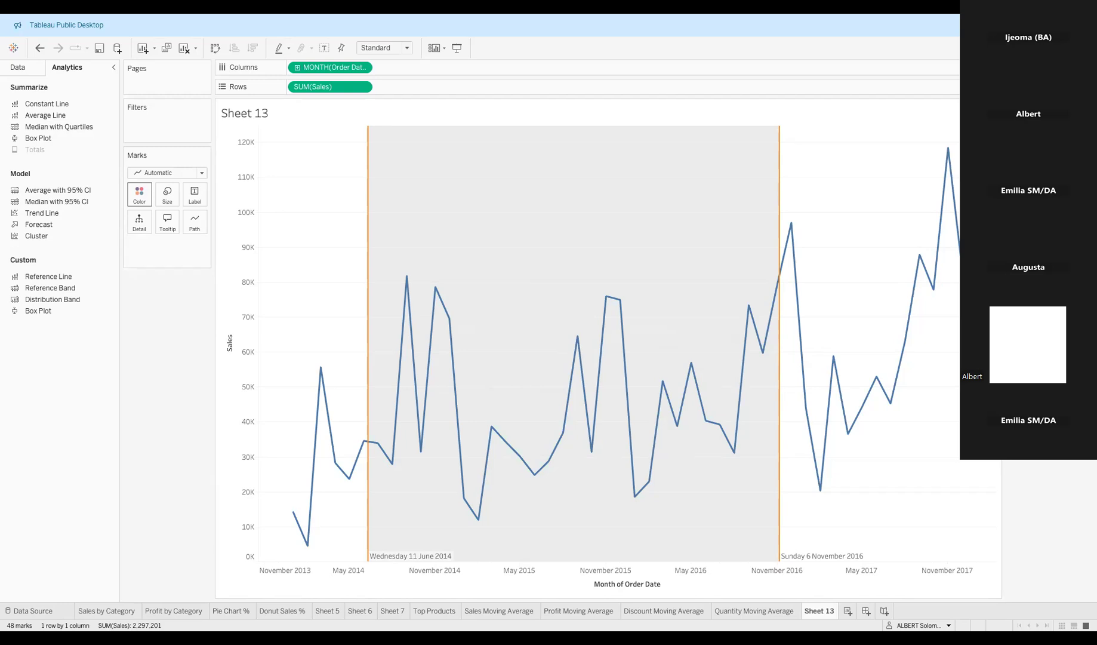
Drag the band edges to 11 February 2014 and 5 April 2015.
{"action": "left_click_drag", "start_coordinate": [368, 343], "coordinate": [312, 343]}
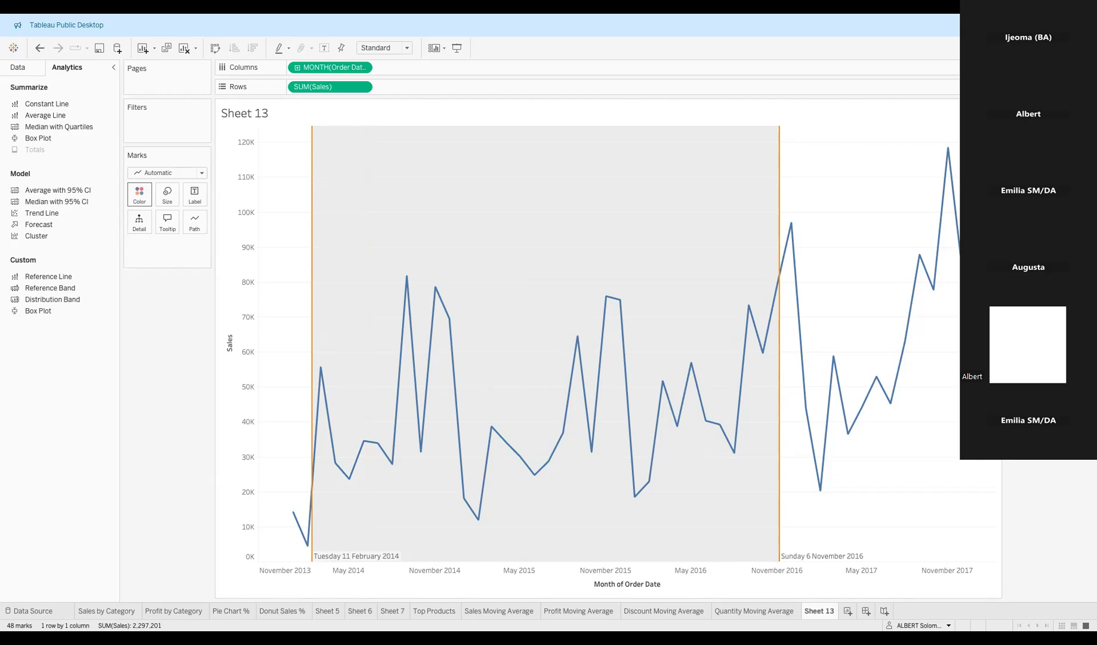
{"action": "left_click_drag", "start_coordinate": [779, 570], "coordinate": [508, 570]}
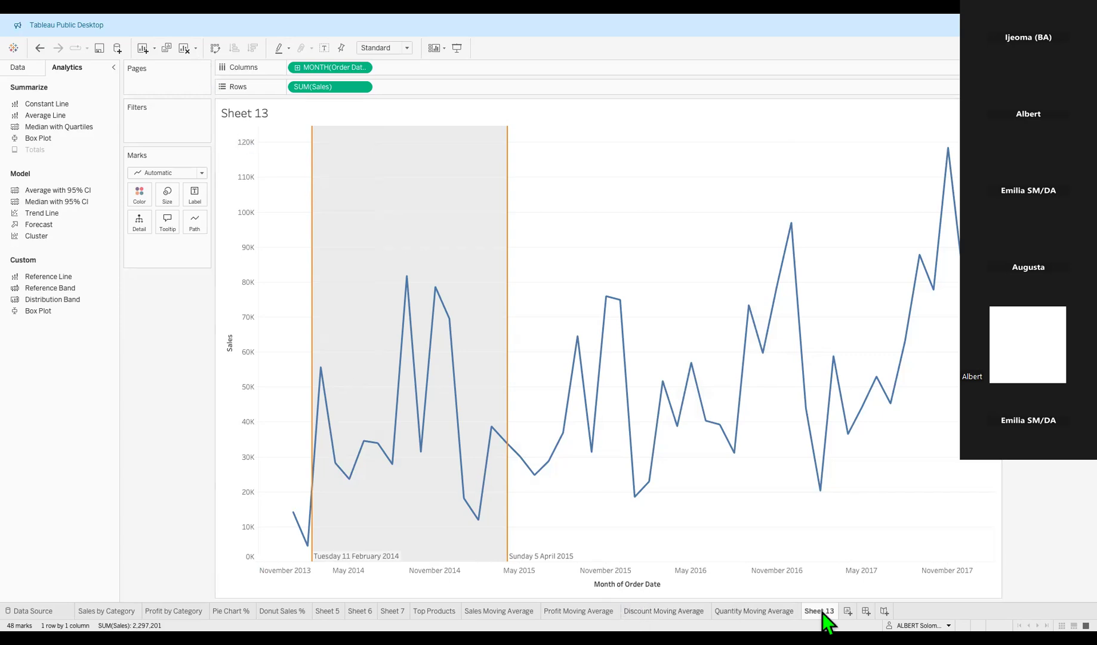
Rename the Sheet 13 tab to 'Sum of Sales by Time Frame'.
{"action": "mouse_move", "coordinate": [822, 613]}
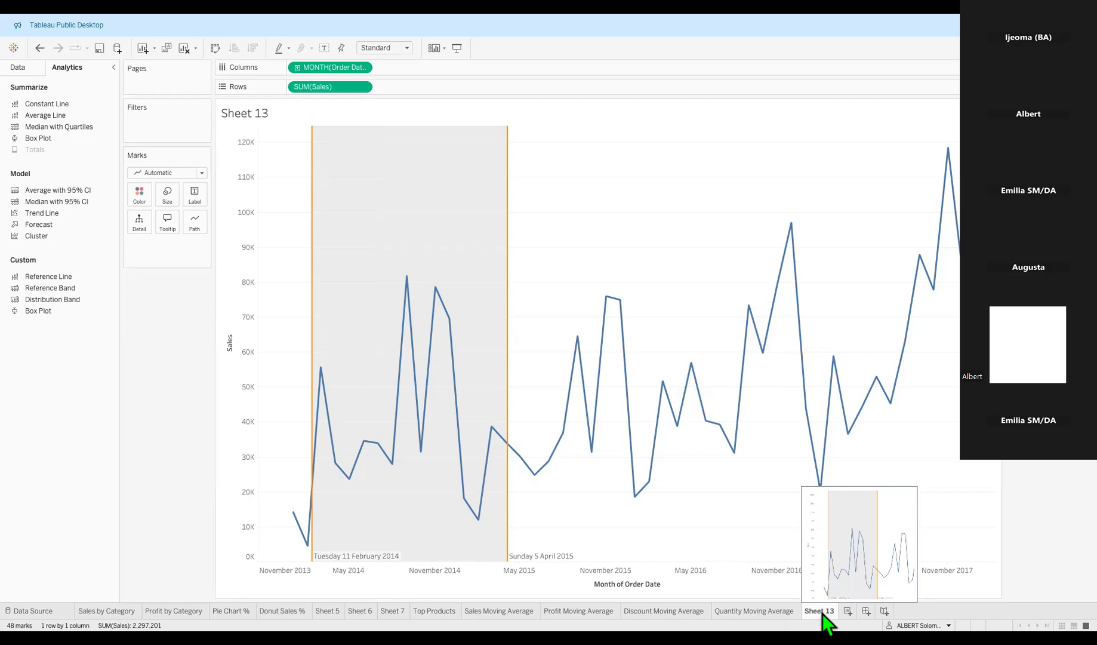
{"action": "double_click", "coordinate": [824, 612]}
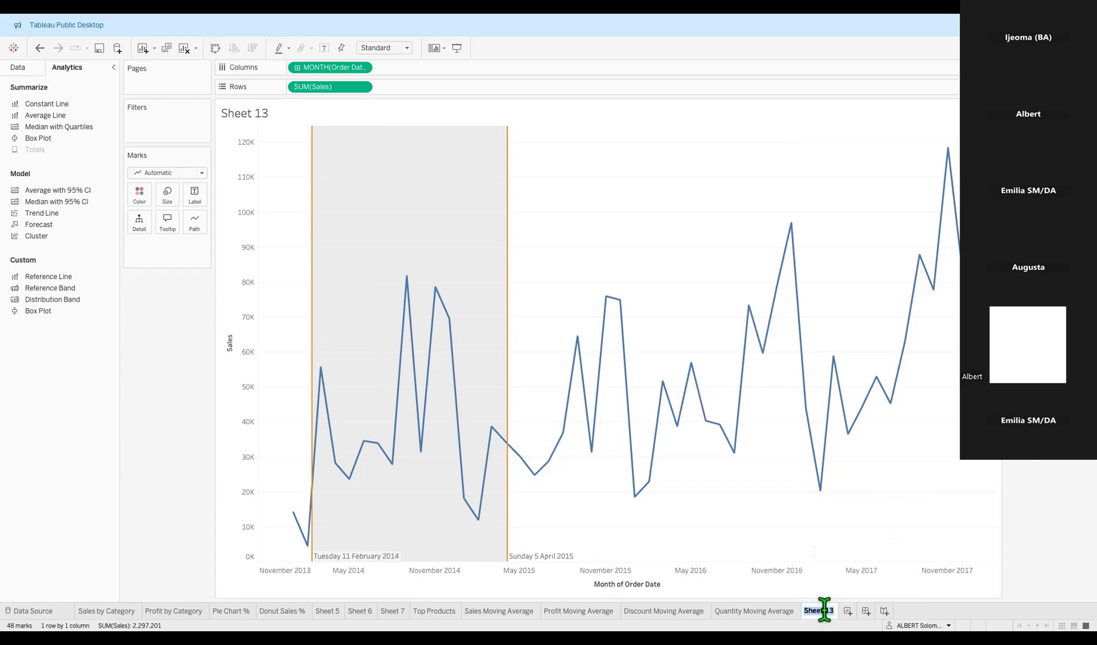
{"action": "type", "text": "Sum of Sales by Time Fa"}
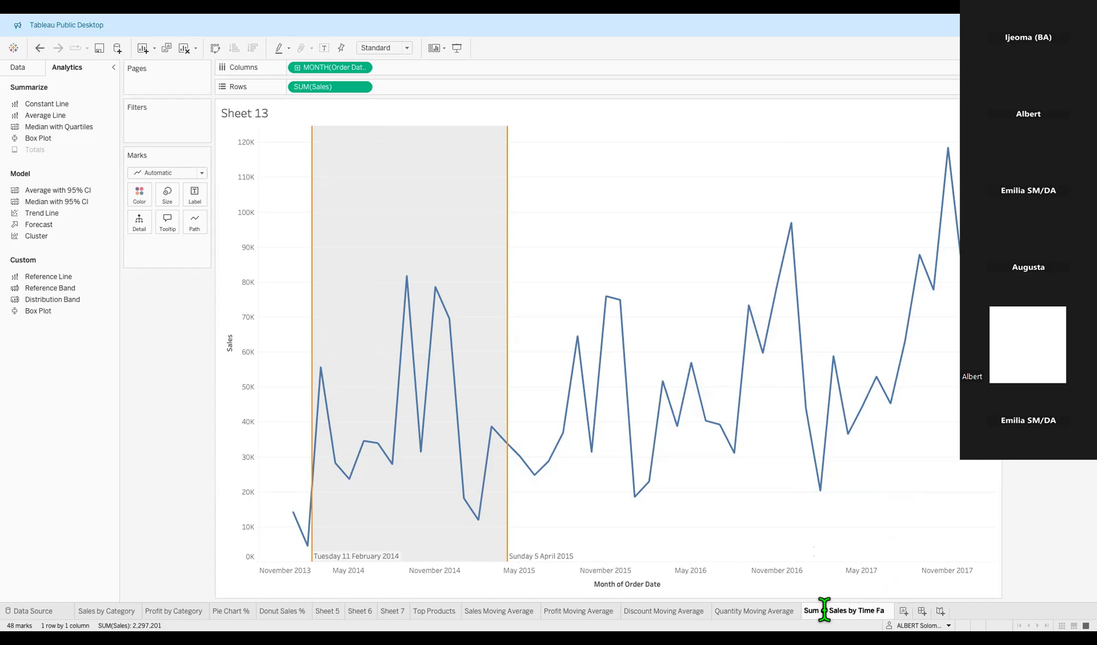
{"action": "key", "text": "BackSpace"}
{"action": "type", "text": "rame"}
{"action": "key", "text": "Return"}
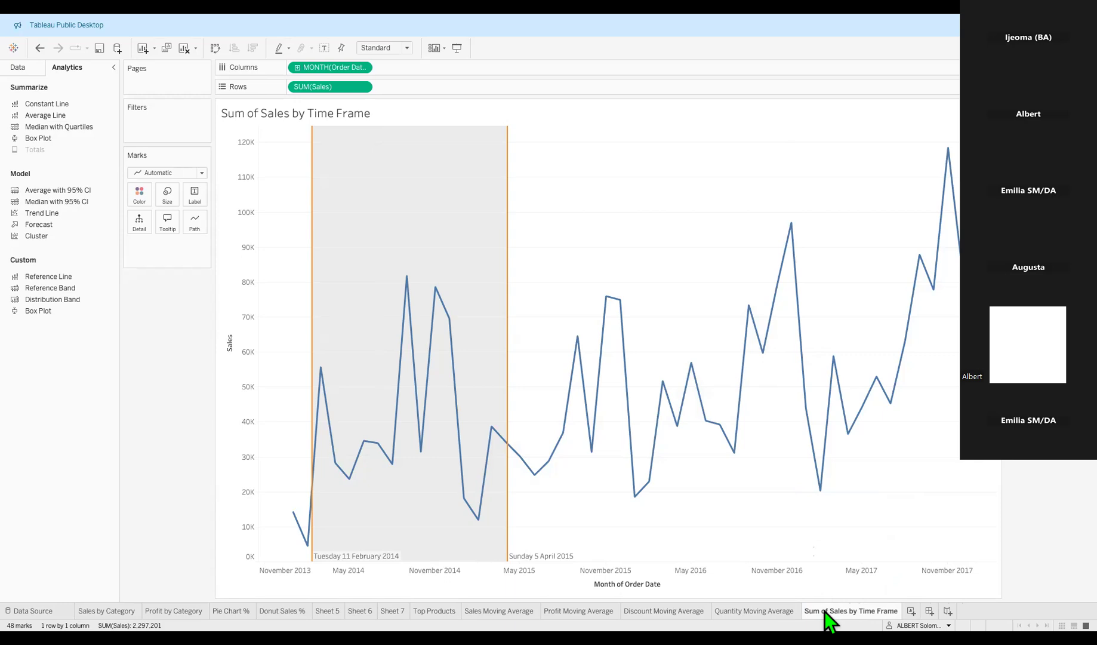
Add 'from' and the From Date parameter after the Sheet Name token in the title.
{"action": "double_click", "coordinate": [404, 115]}
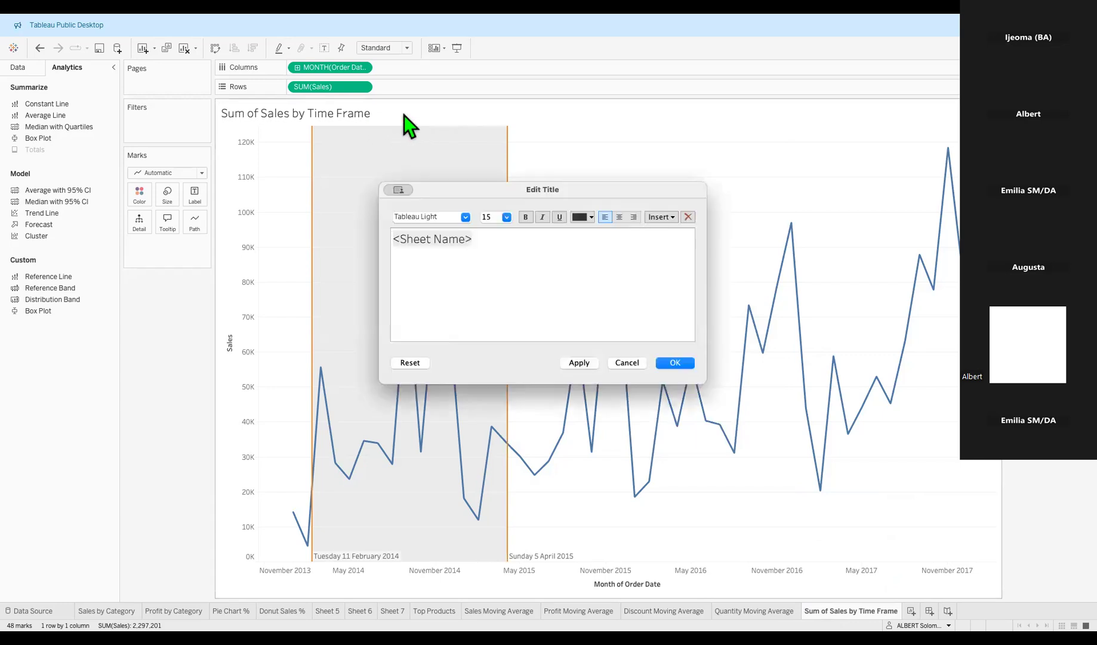
{"action": "left_click", "coordinate": [481, 239]}
{"action": "type", "text": "from"}
{"action": "left_click", "coordinate": [675, 220]}
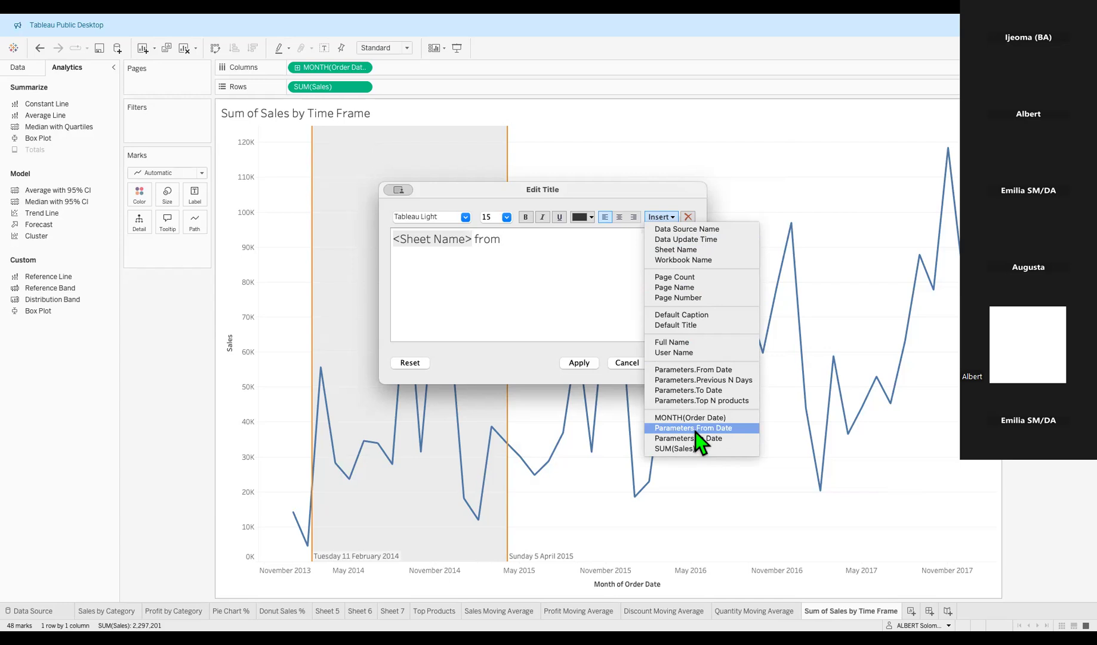
{"action": "left_click", "coordinate": [541, 319]}
{"action": "left_click", "coordinate": [674, 218]}
{"action": "left_click", "coordinate": [694, 428]}
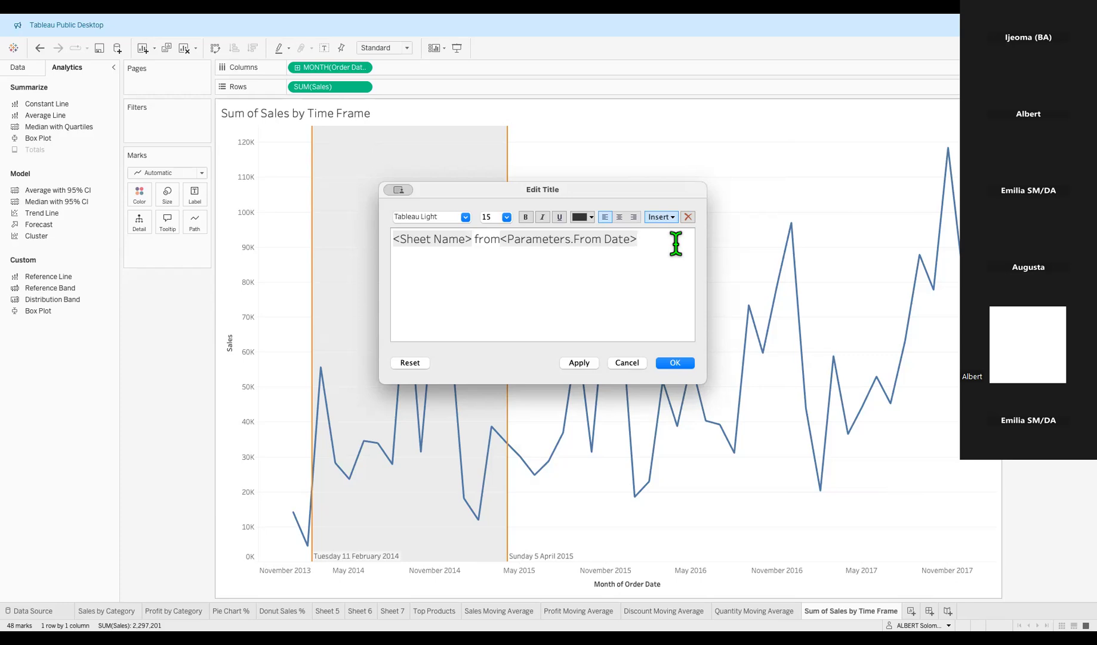
Append 'to' and the To Date parameter, then select the whole title text.
{"action": "type", "text": "to"}
{"action": "left_click", "coordinate": [672, 221]}
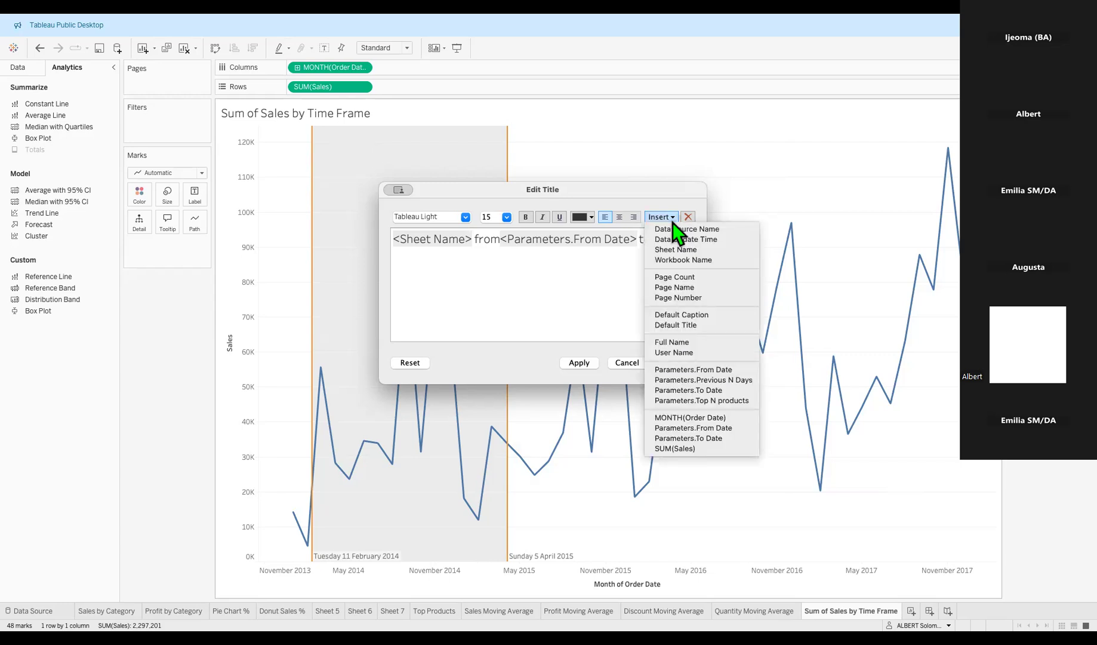
{"action": "left_click", "coordinate": [716, 439]}
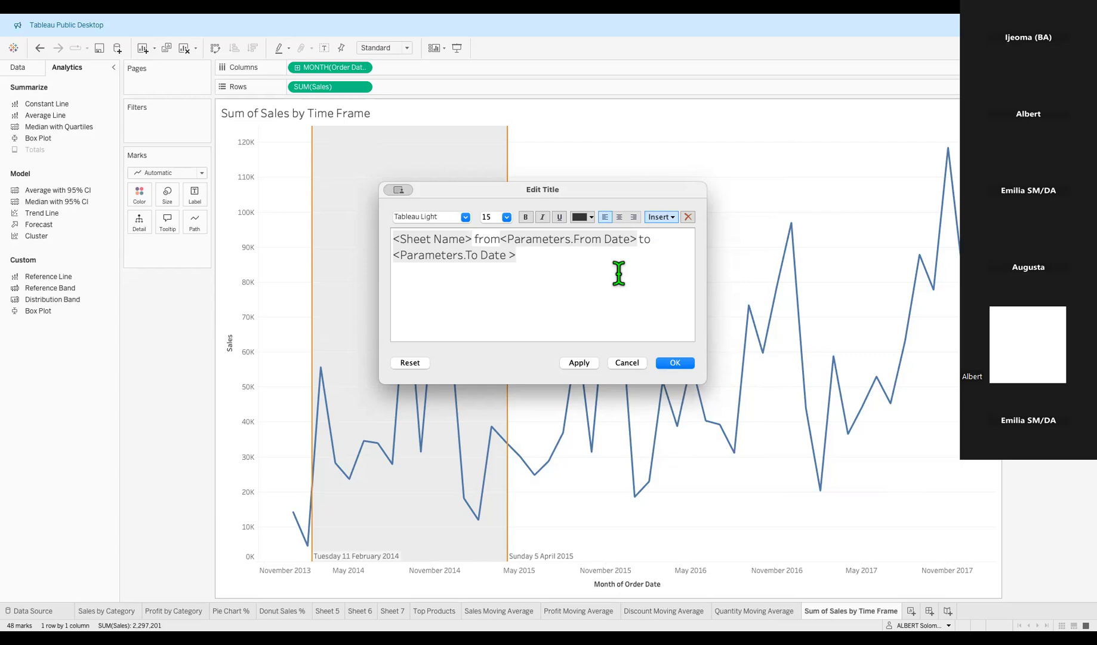
{"action": "key", "text": "ctrl+a"}
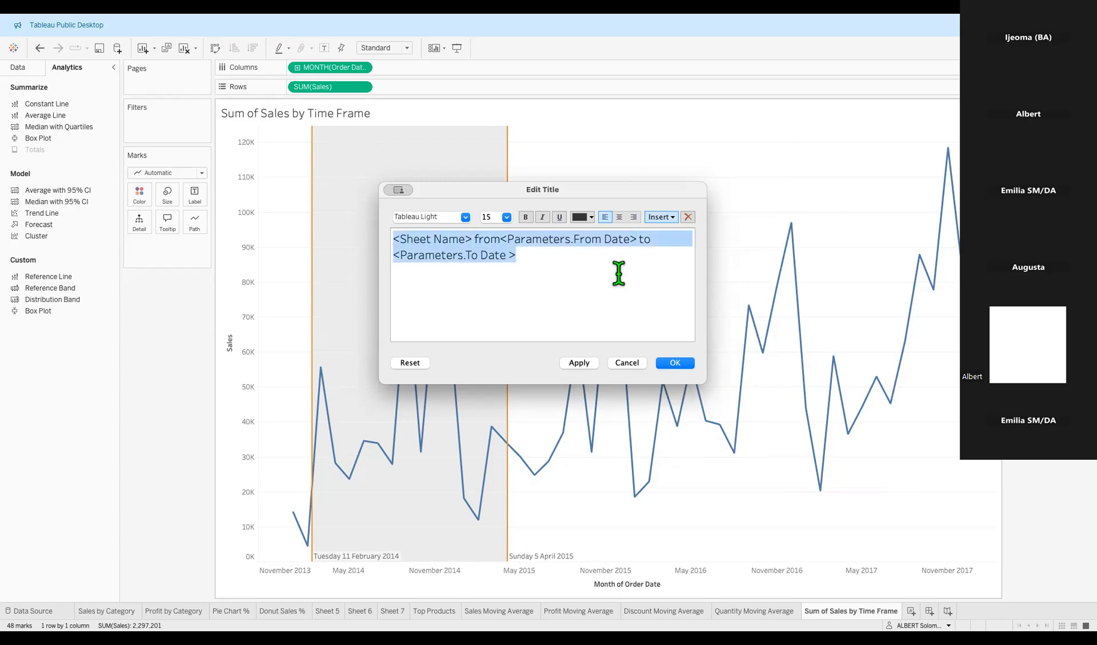
Format the whole title in Tableau Bold, size 14, black, and apply it to the chart.
{"action": "left_click", "coordinate": [619, 273]}
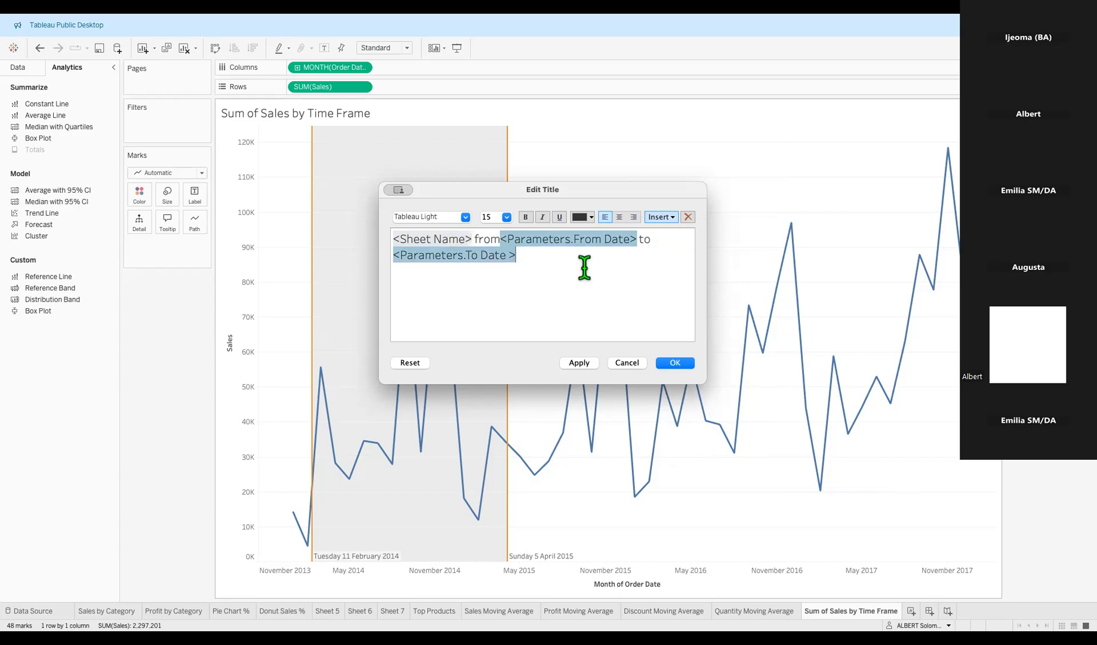
{"action": "key", "text": "ctrl+a"}
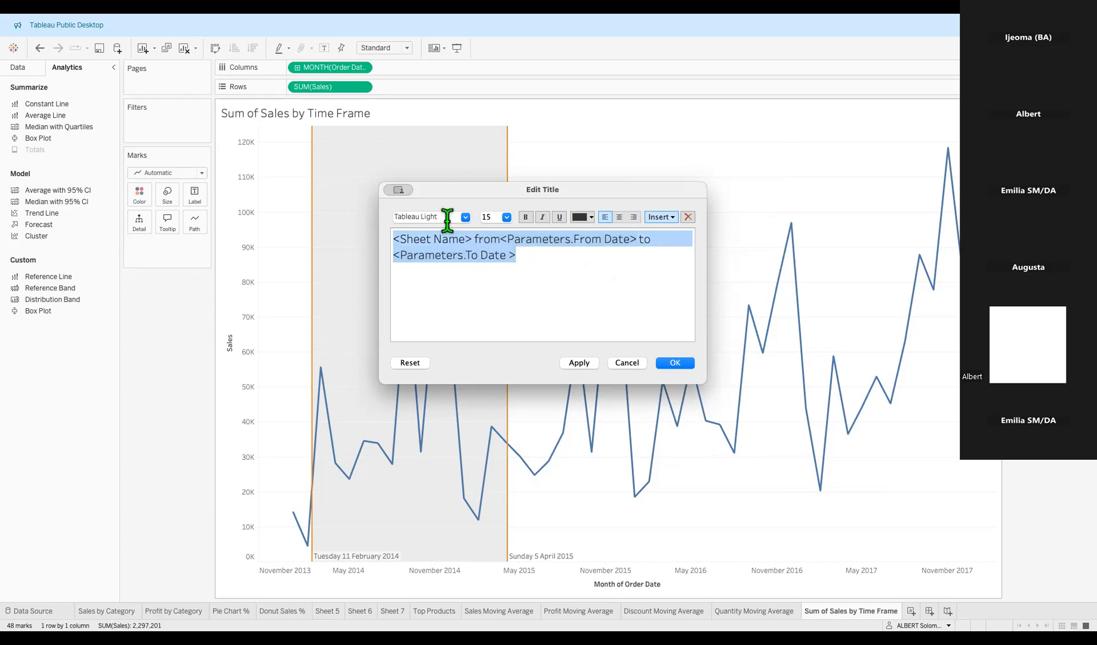
{"action": "left_click", "coordinate": [465, 218]}
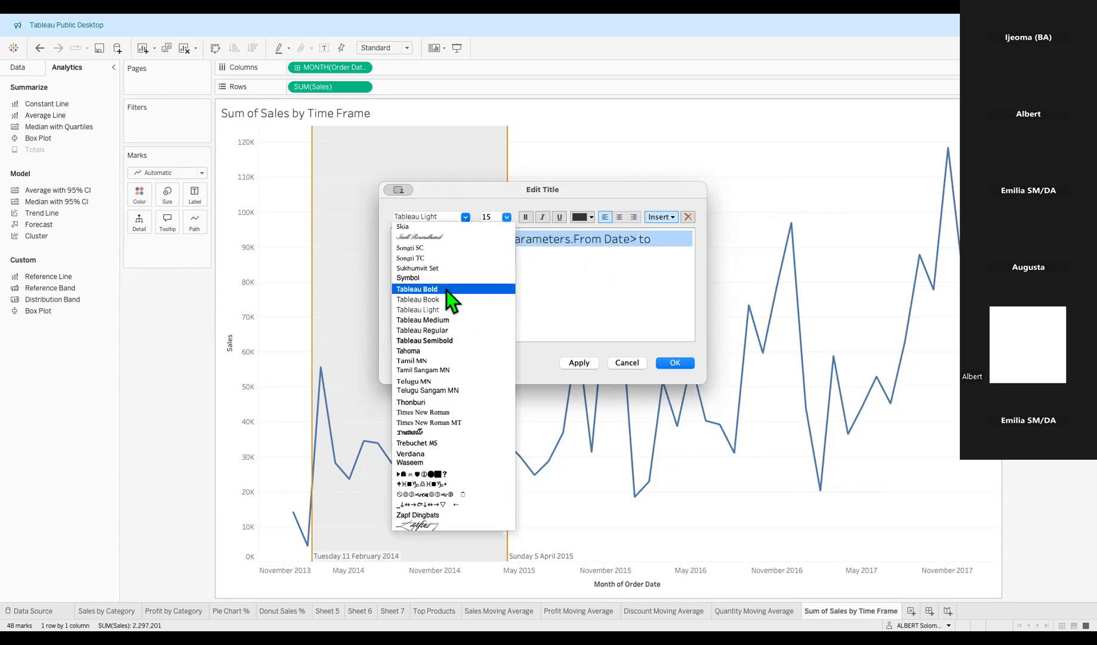
{"action": "left_click", "coordinate": [446, 288]}
{"action": "left_click", "coordinate": [507, 218]}
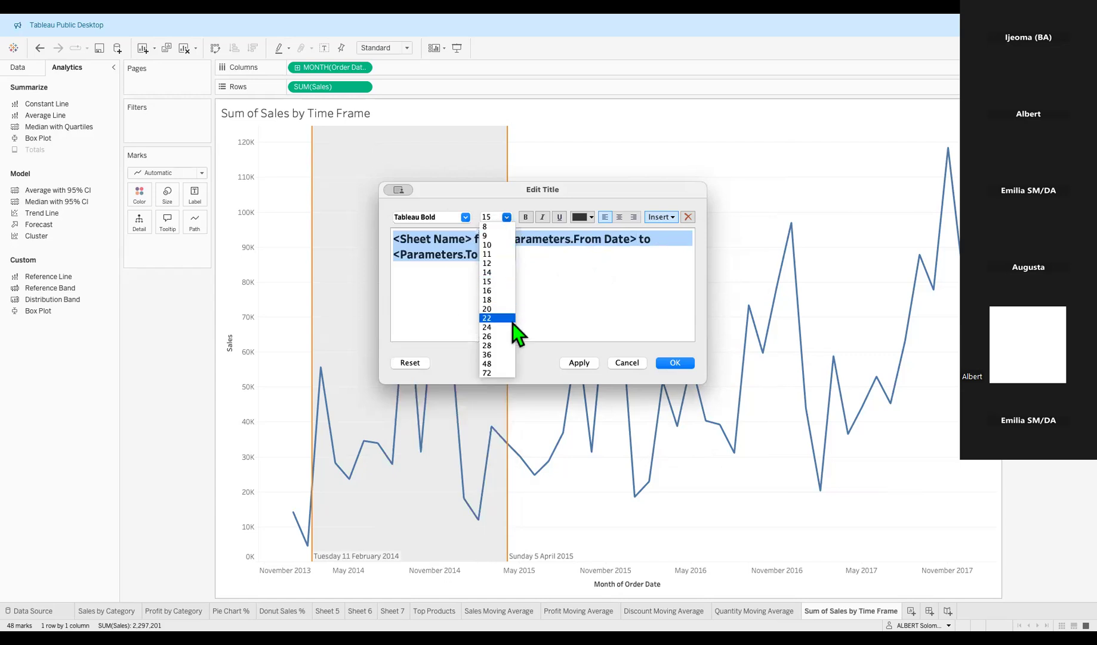
{"action": "left_click", "coordinate": [500, 274]}
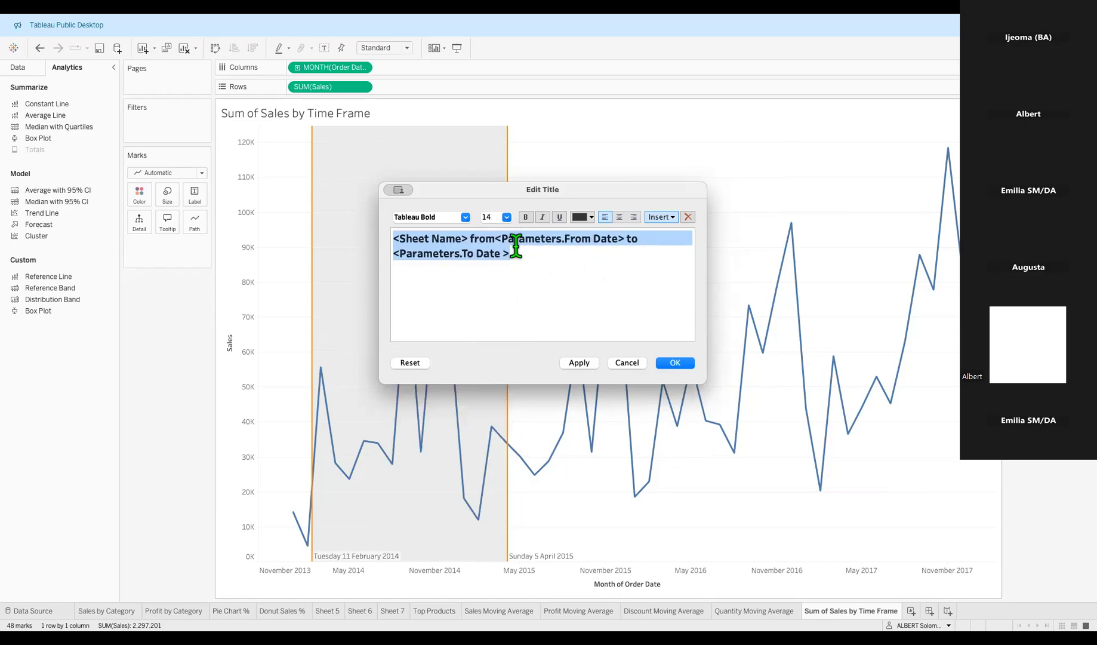
{"action": "left_click", "coordinate": [588, 218]}
{"action": "left_click", "coordinate": [592, 236]}
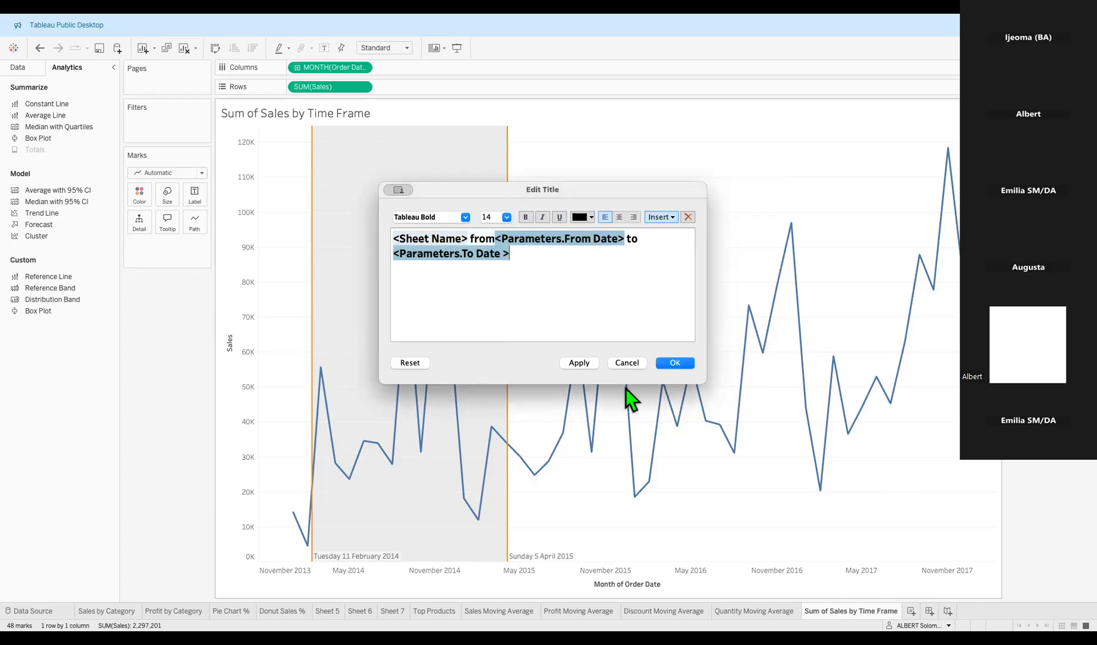
{"action": "left_click", "coordinate": [586, 364]}
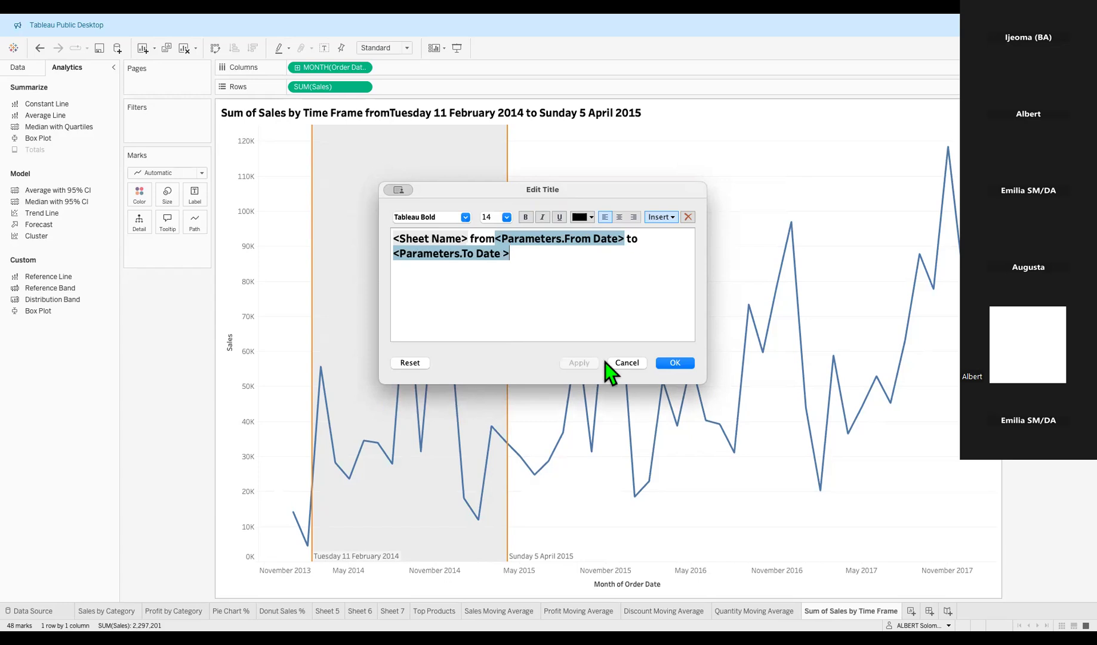
{"action": "left_click", "coordinate": [669, 363]}
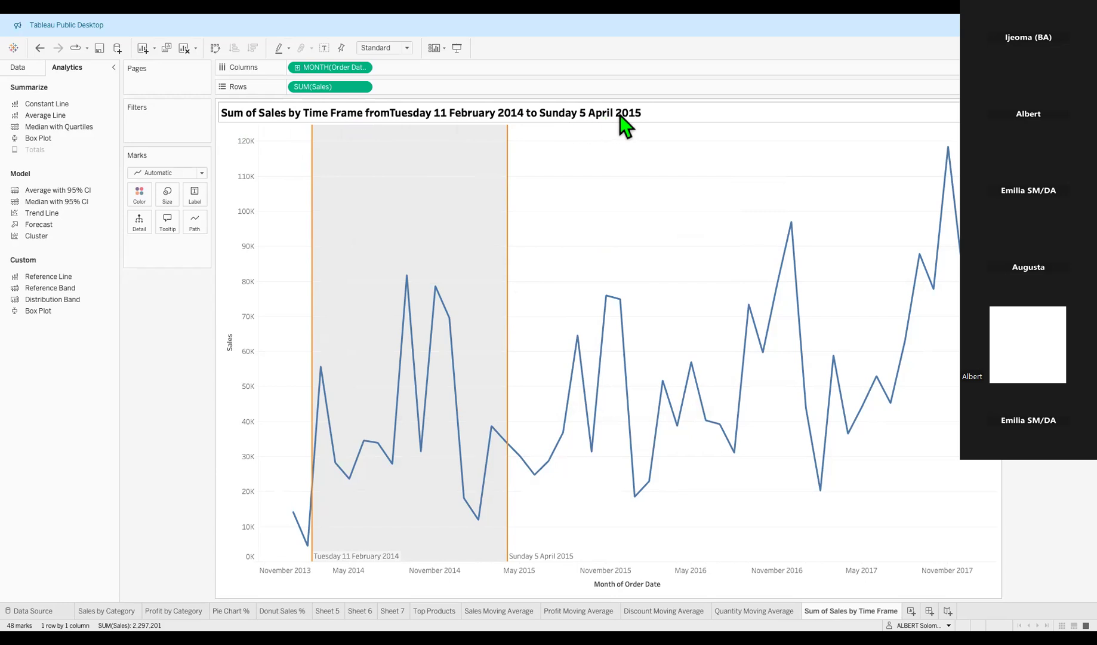
Change 'from' to 'From' and 'to' to 'To' in the title.
{"action": "double_click", "coordinate": [535, 111]}
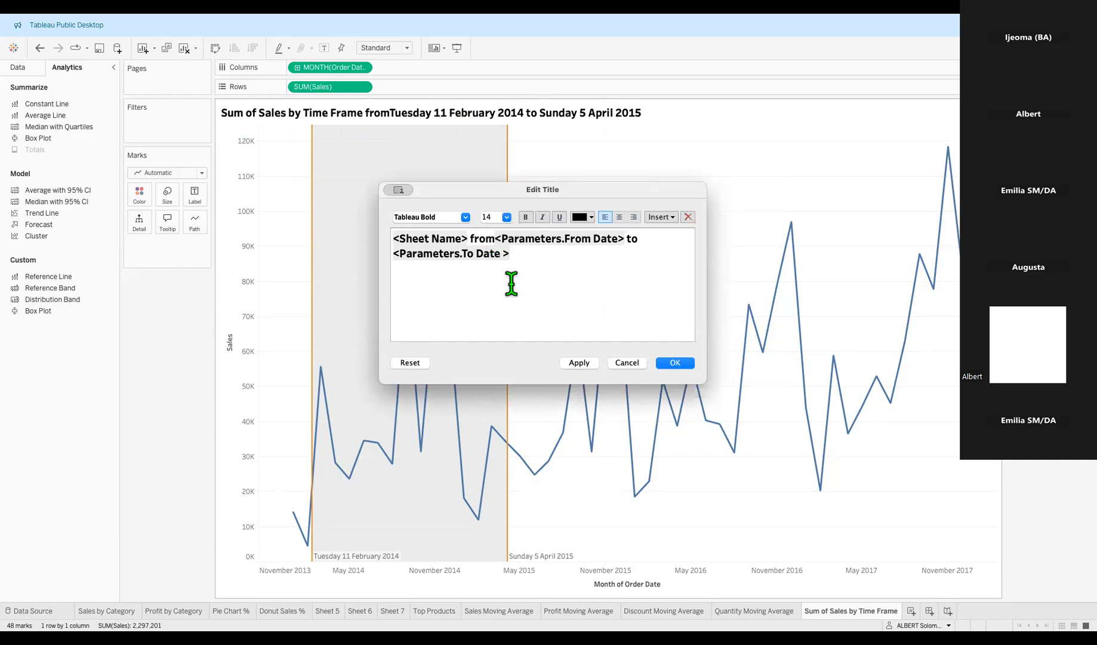
{"action": "left_click", "coordinate": [476, 239]}
{"action": "key", "text": "BackSpace"}
{"action": "type", "text": "F"}
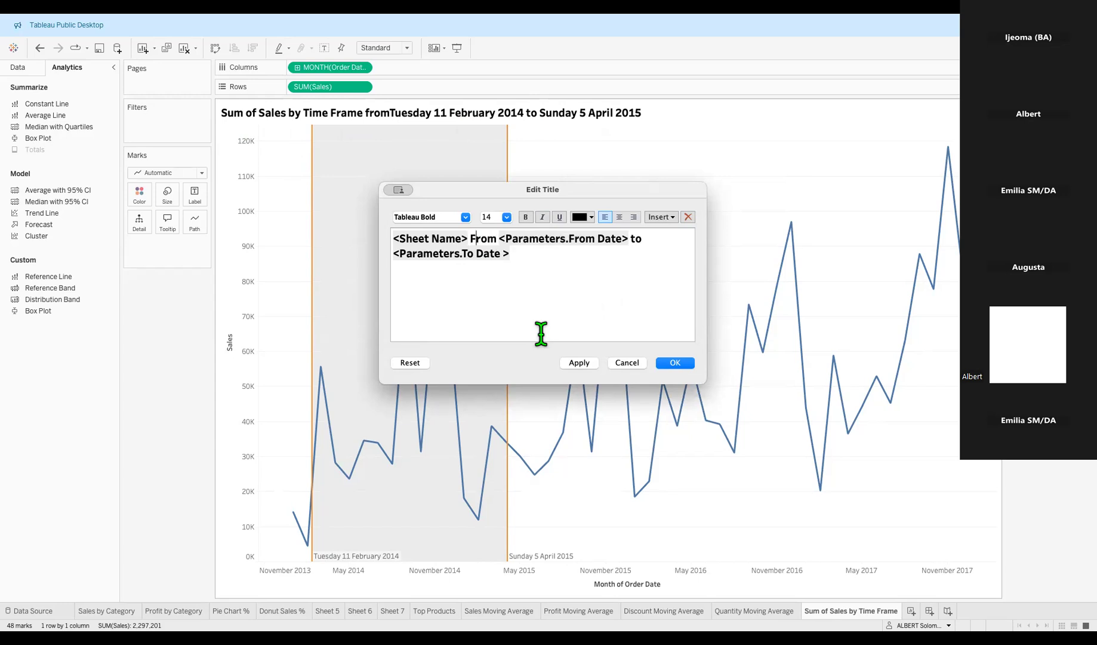
{"action": "left_click", "coordinate": [635, 239]}
{"action": "key", "text": "BackSpace"}
{"action": "type", "text": "T"}
{"action": "left_click", "coordinate": [679, 366]}
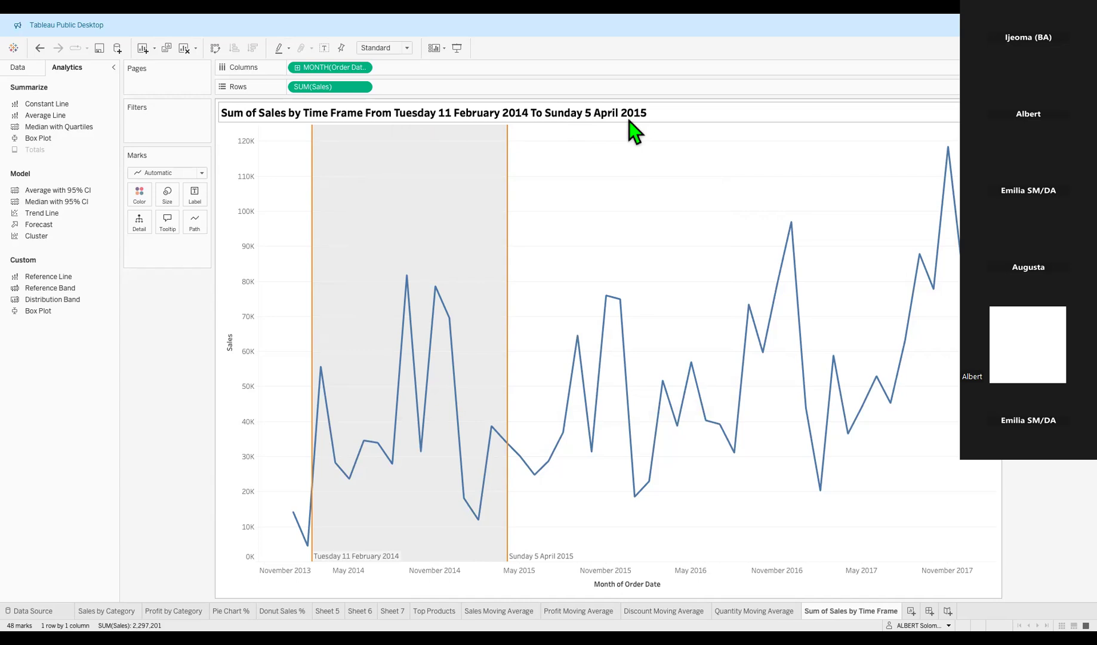
Reopen the title and select the Sheet Name token, leaving the title unchanged.
{"action": "double_click", "coordinate": [581, 115]}
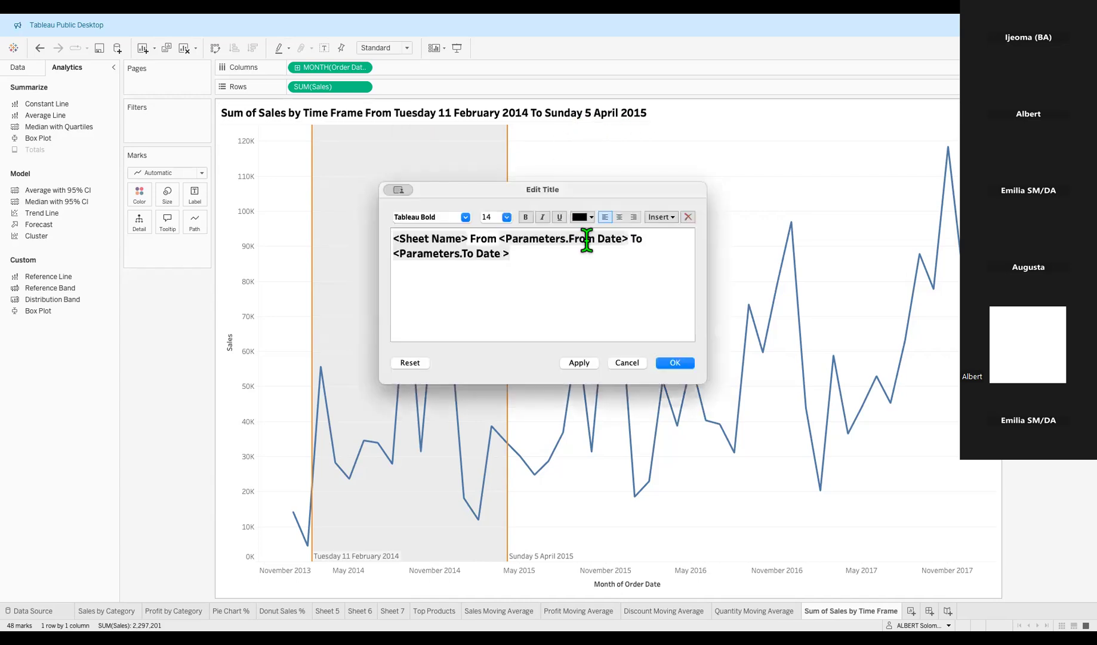
{"action": "key", "text": "ctrl+a"}
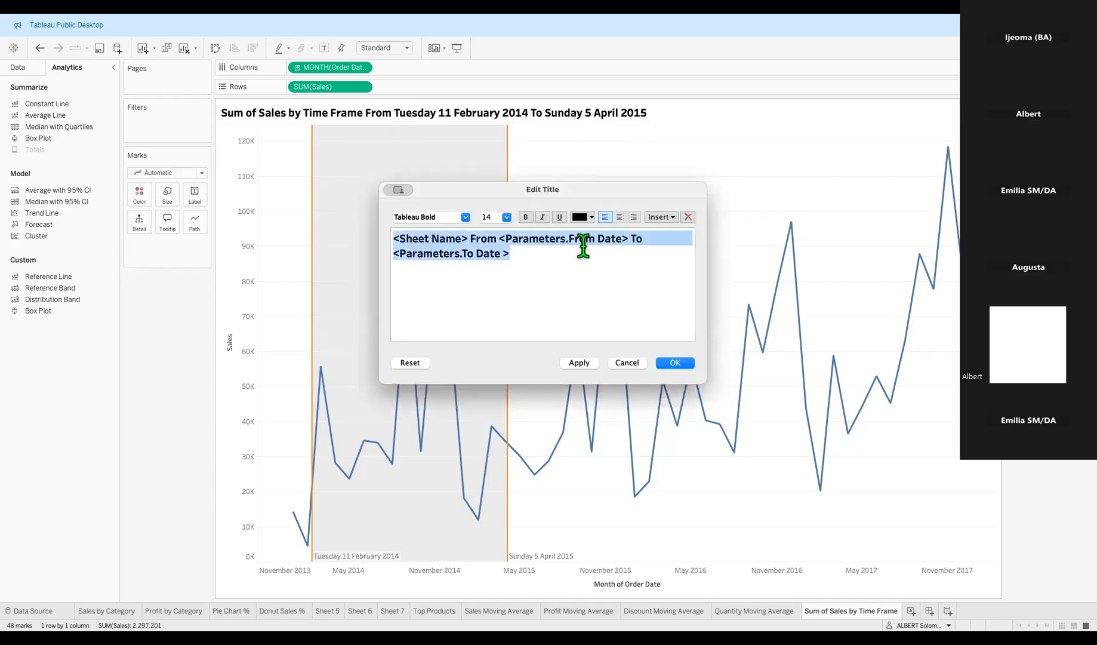
{"action": "left_click", "coordinate": [527, 258]}
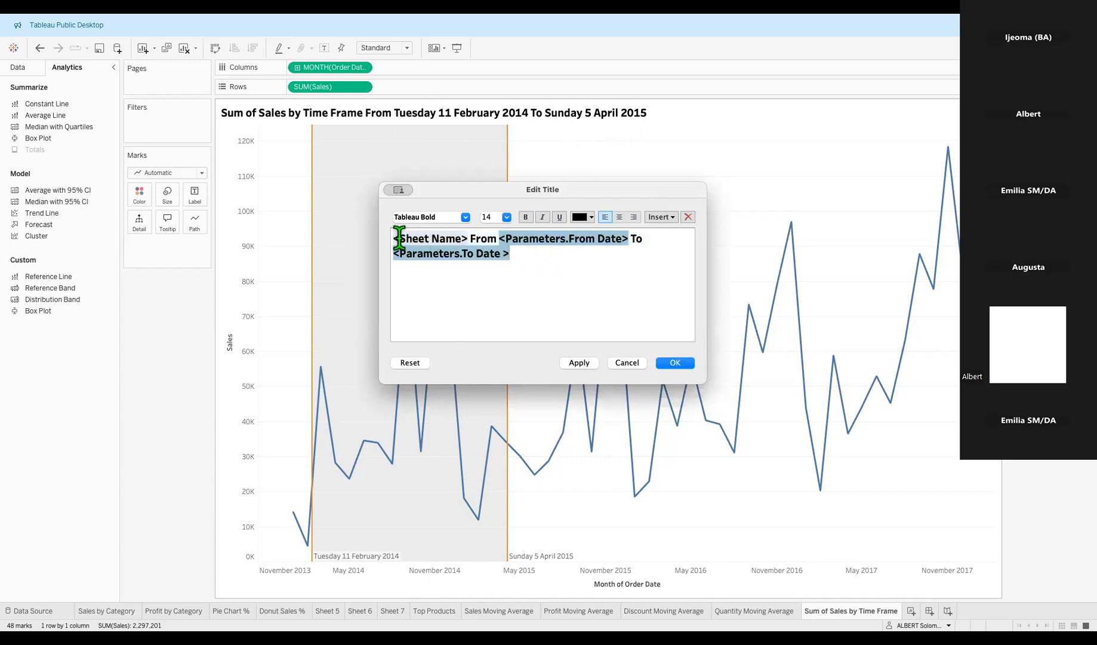
{"action": "left_click_drag", "start_coordinate": [394, 238], "coordinate": [468, 239]}
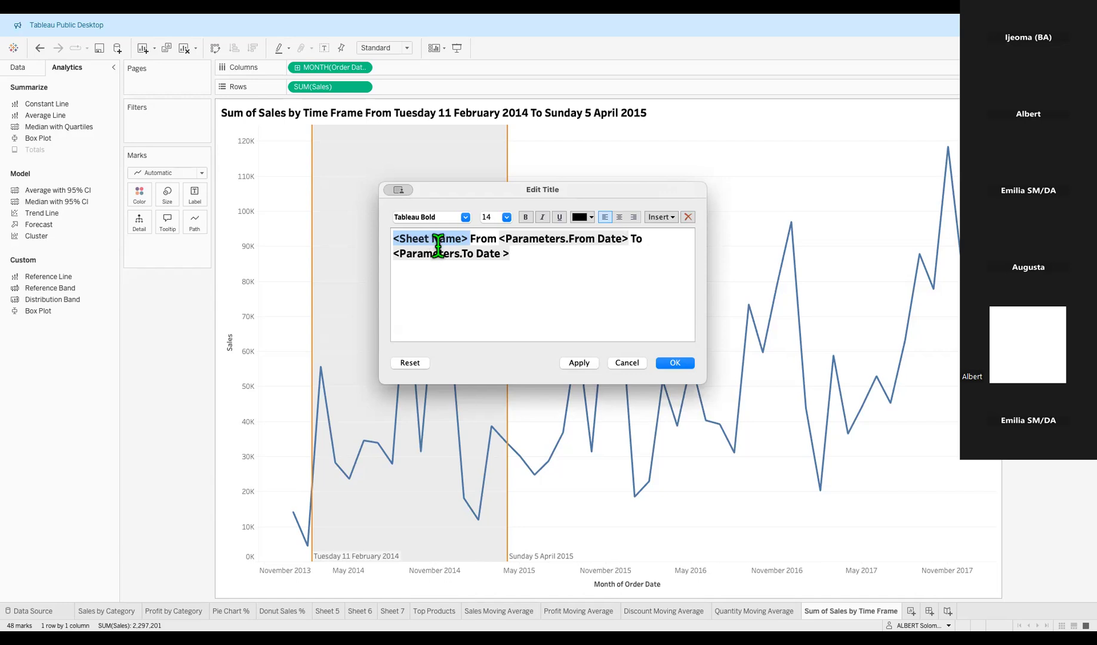
{"action": "left_click", "coordinate": [677, 364]}
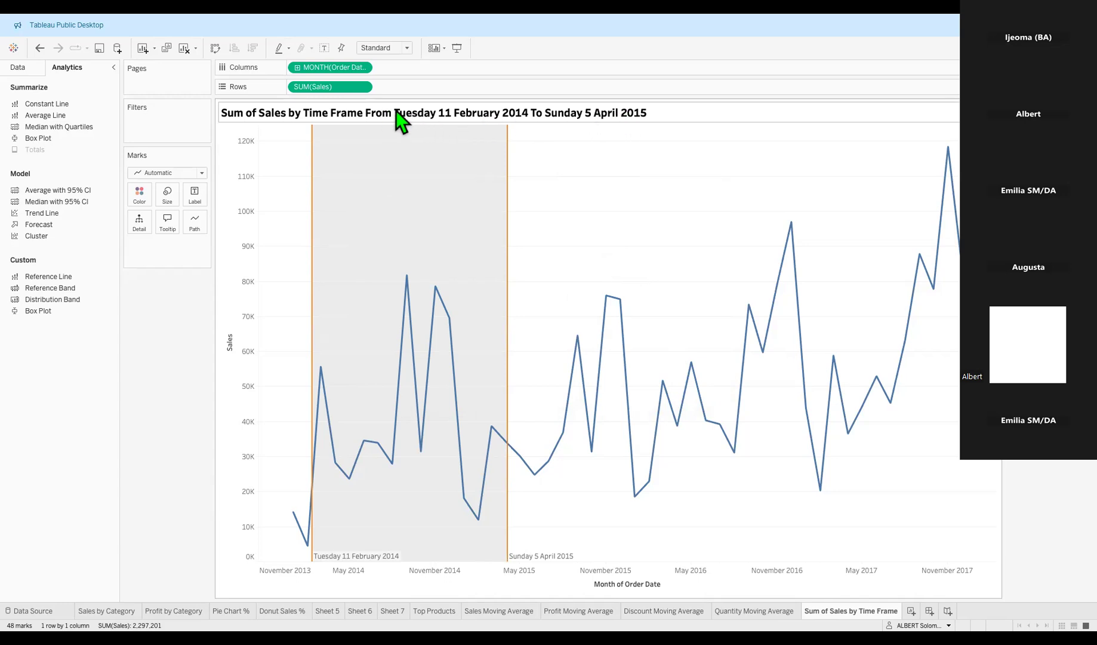
Undo five edits back to the 'Sheet 13' title and 11 June 2014 band, restoring the title above the chart.
{"action": "key", "text": "ctrl+z"}
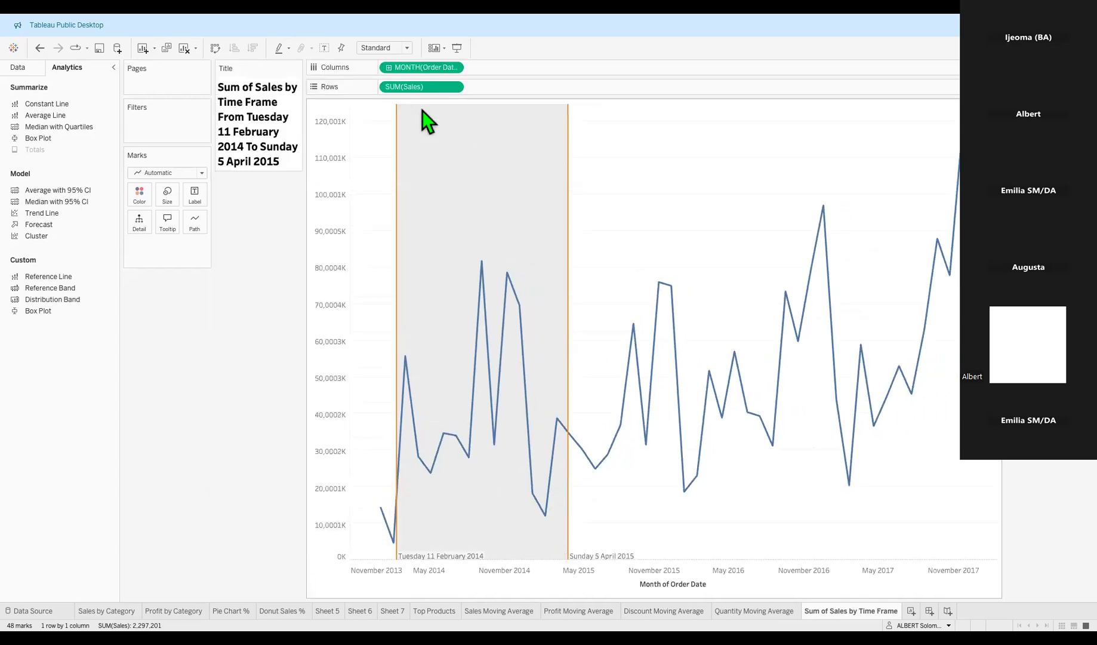
{"action": "key", "text": "ctrl+z"}
{"action": "key", "text": "ctrl+z"}
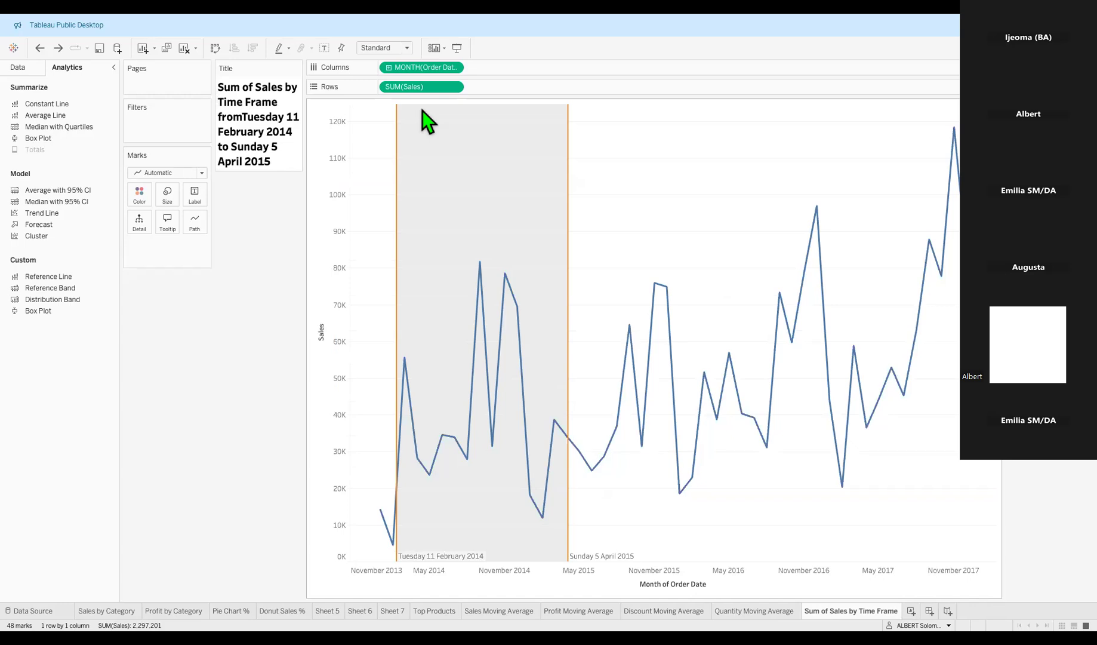
{"action": "key", "text": "ctrl+z"}
{"action": "key", "text": "ctrl+z"}
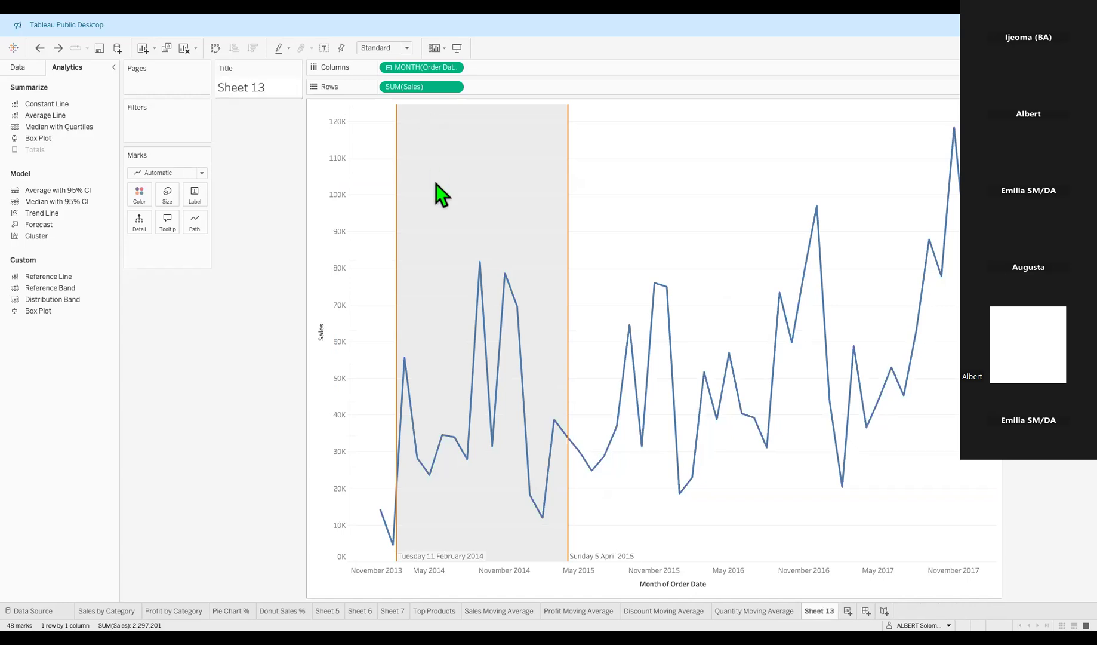
{"action": "key", "text": "ctrl+z"}
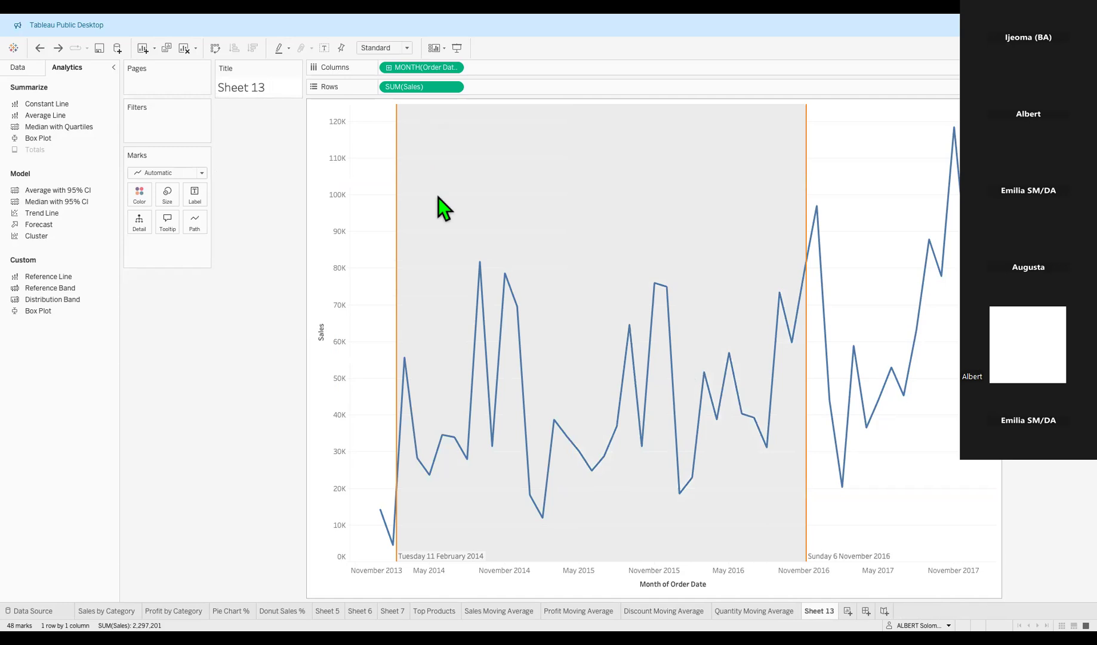
{"action": "key", "text": "ctrl+z"}
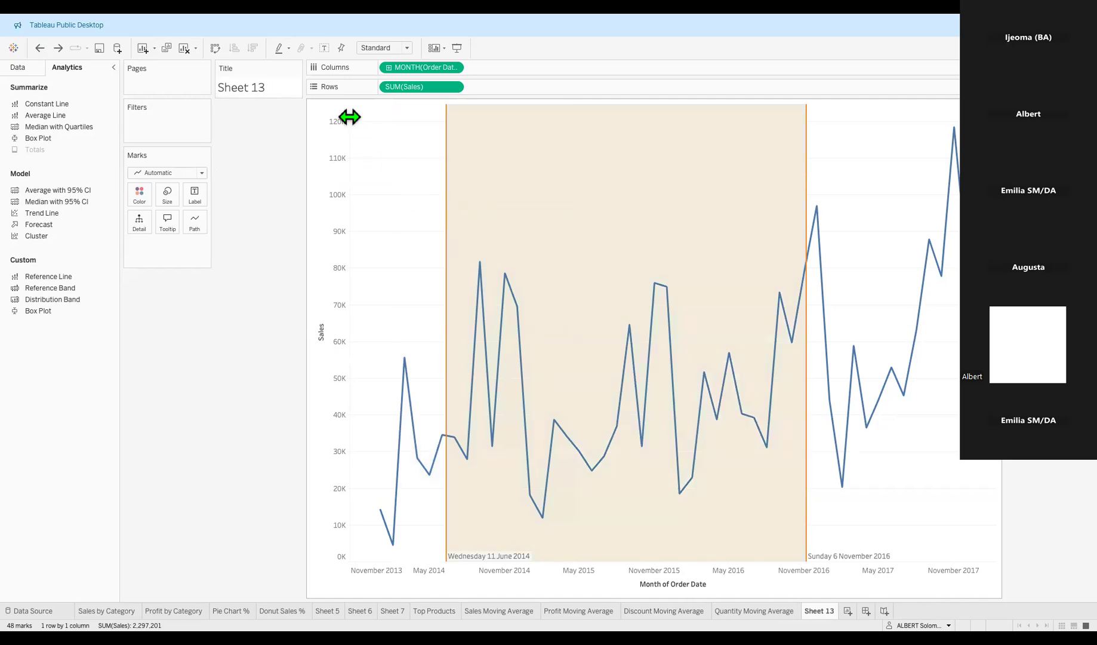
{"action": "left_click_drag", "start_coordinate": [262, 75], "coordinate": [434, 95]}
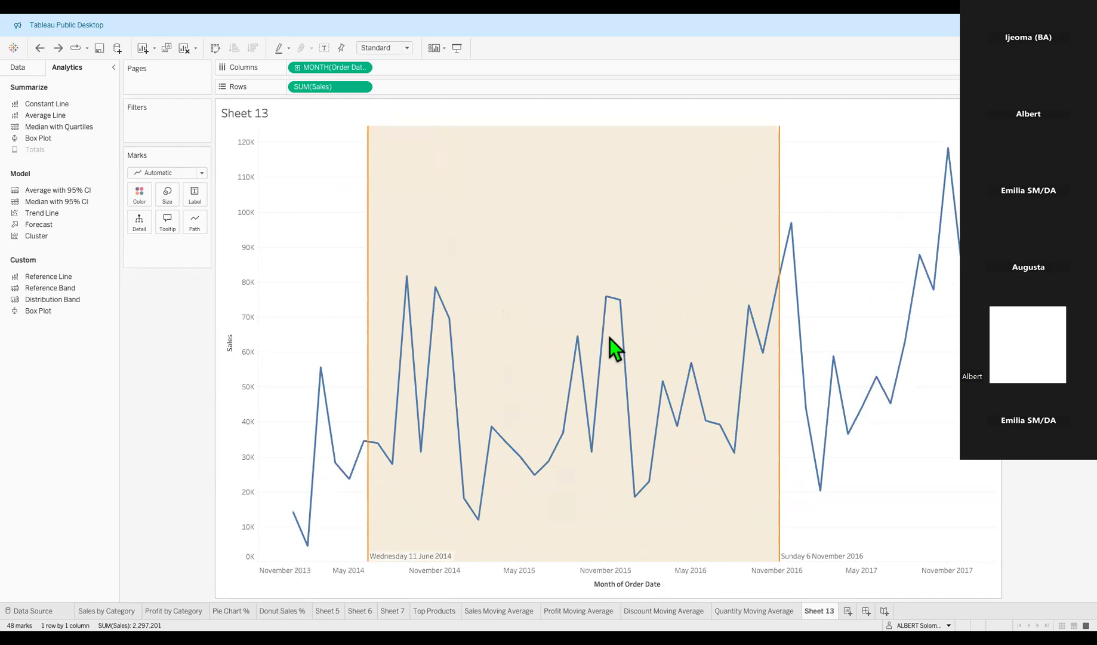
{"action": "mouse_move", "coordinate": [612, 343]}
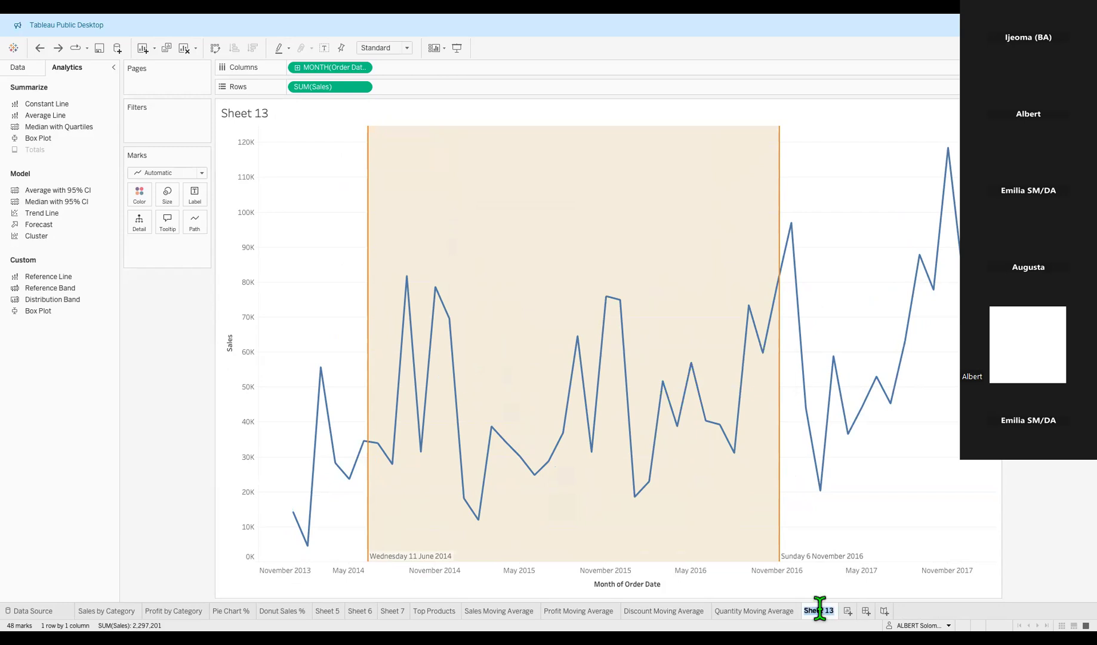
Name the sheet 'Sum of Sales by Time Frame', correcting the misspelled ending.
{"action": "type", "text": "Sum of"}
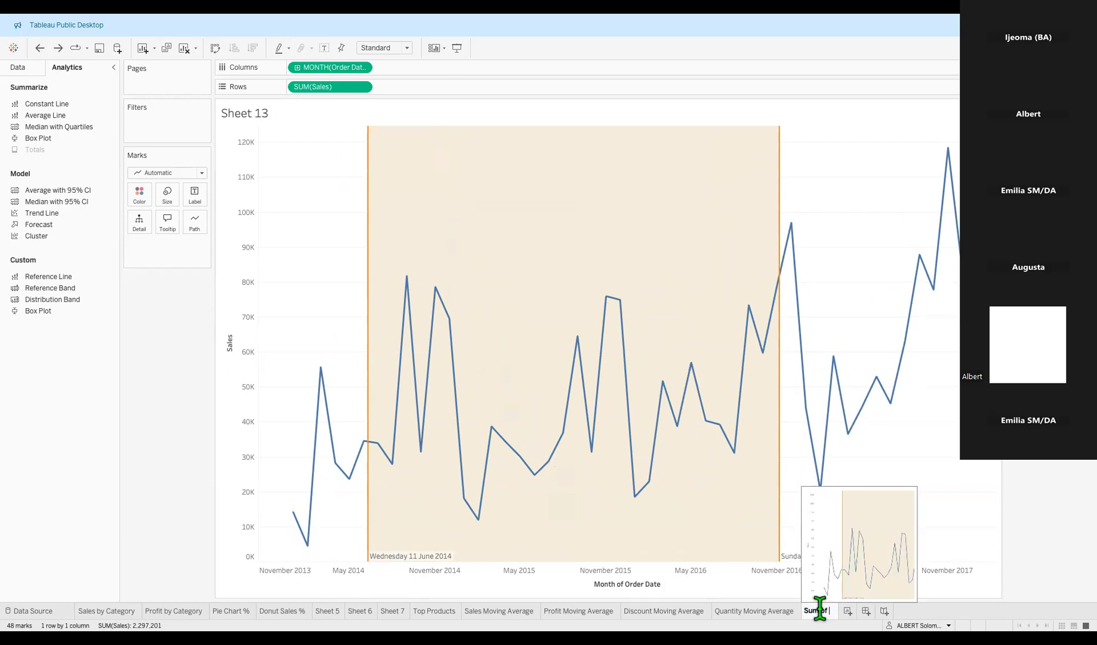
{"action": "type", "text": " Sales by Time framce"}
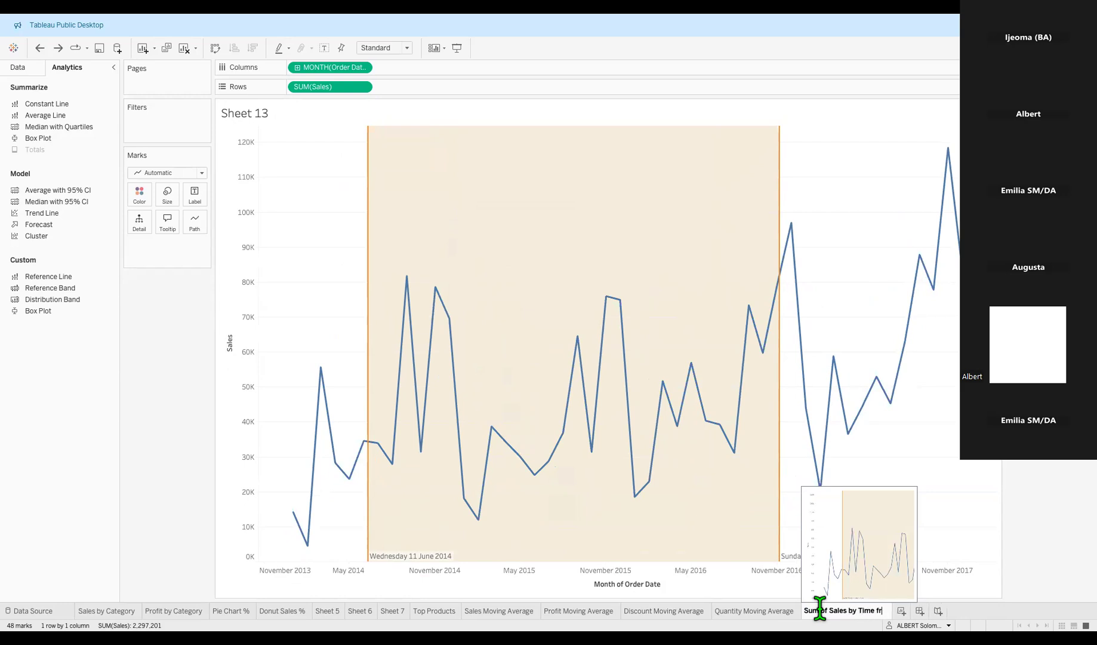
{"action": "key", "text": "BackSpace"}
{"action": "key", "text": "BackSpace"}
{"action": "key", "text": "BackSpace"}
{"action": "key", "text": "BackSpace"}
{"action": "key", "text": "BackSpace"}
{"action": "key", "text": "BackSpace"}
{"action": "type", "text": "Frame"}
{"action": "key", "text": "Return"}
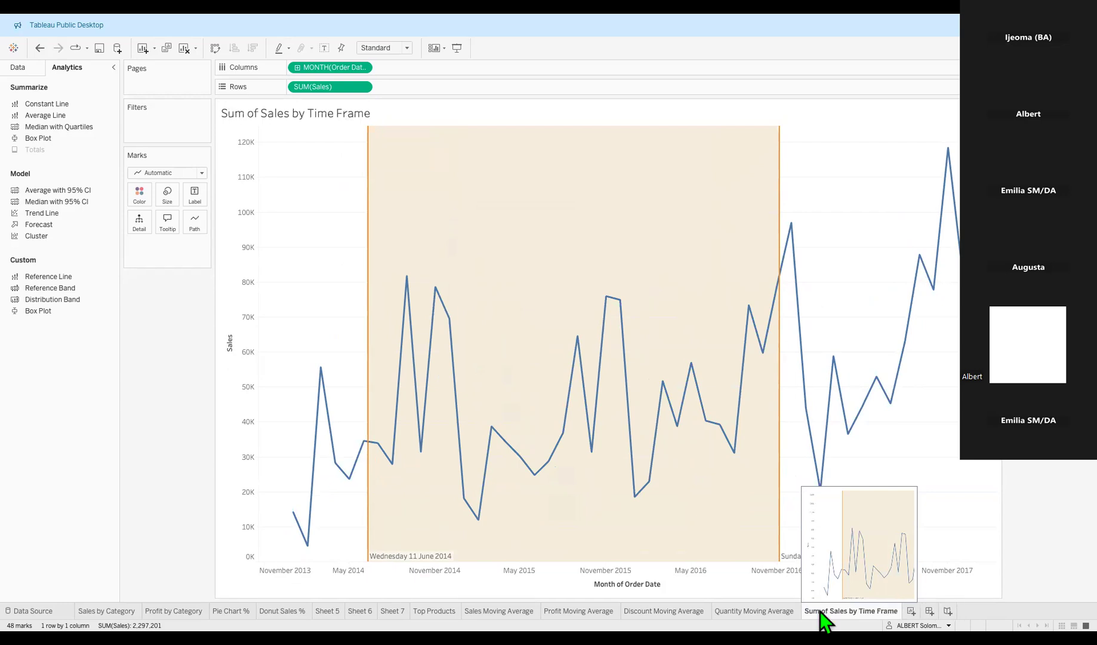
Append 'From' with the From Date parameter and 'To' with the To Date parameter to the title.
{"action": "double_click", "coordinate": [368, 115]}
{"action": "type", "text": "From"}
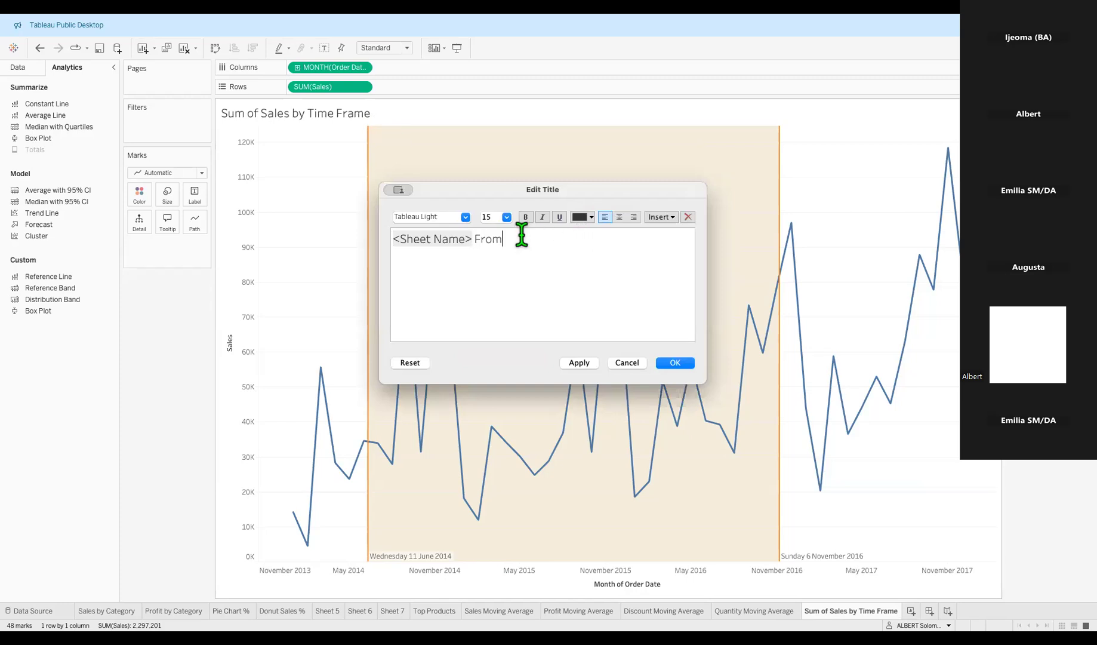
{"action": "left_click", "coordinate": [663, 217]}
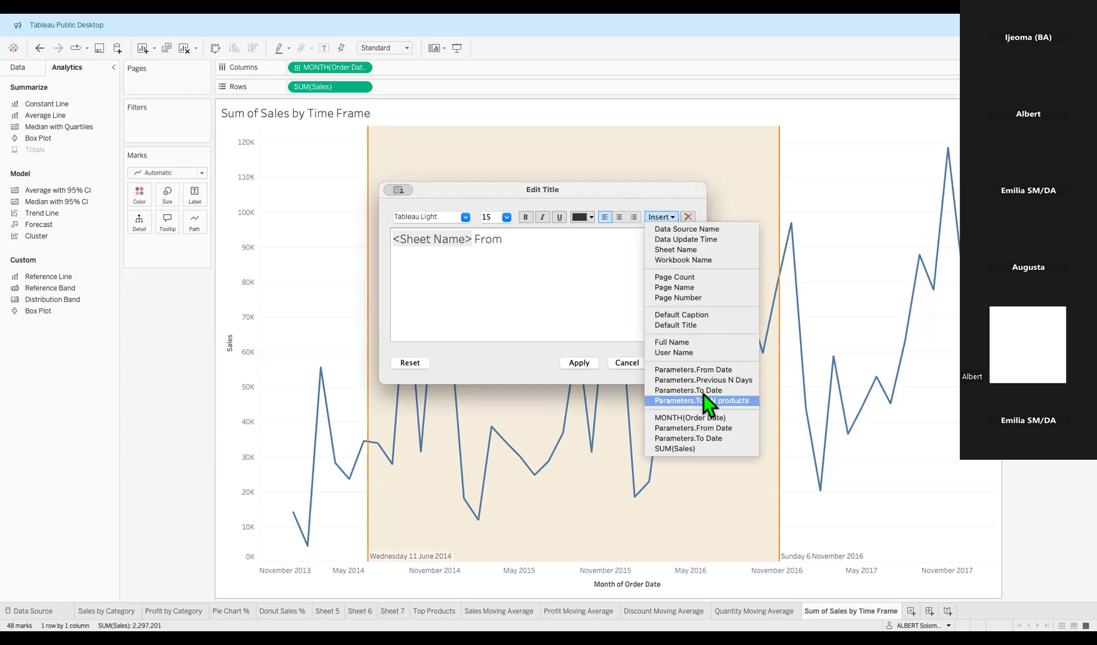
{"action": "left_click", "coordinate": [712, 432]}
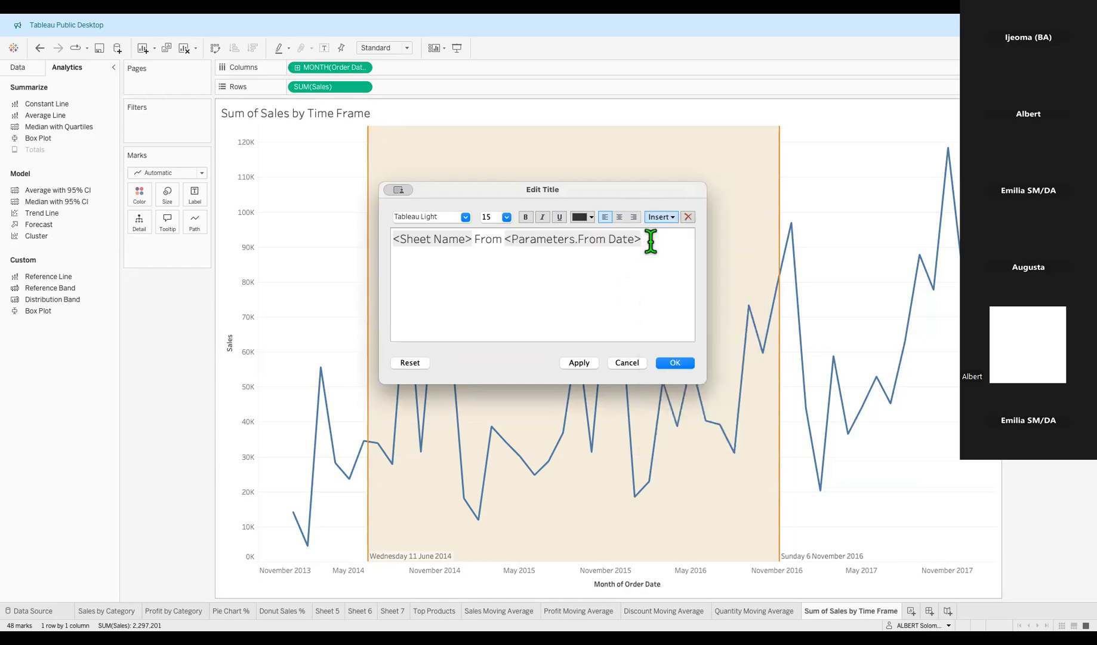
{"action": "type", "text": "To"}
{"action": "left_click", "coordinate": [667, 220]}
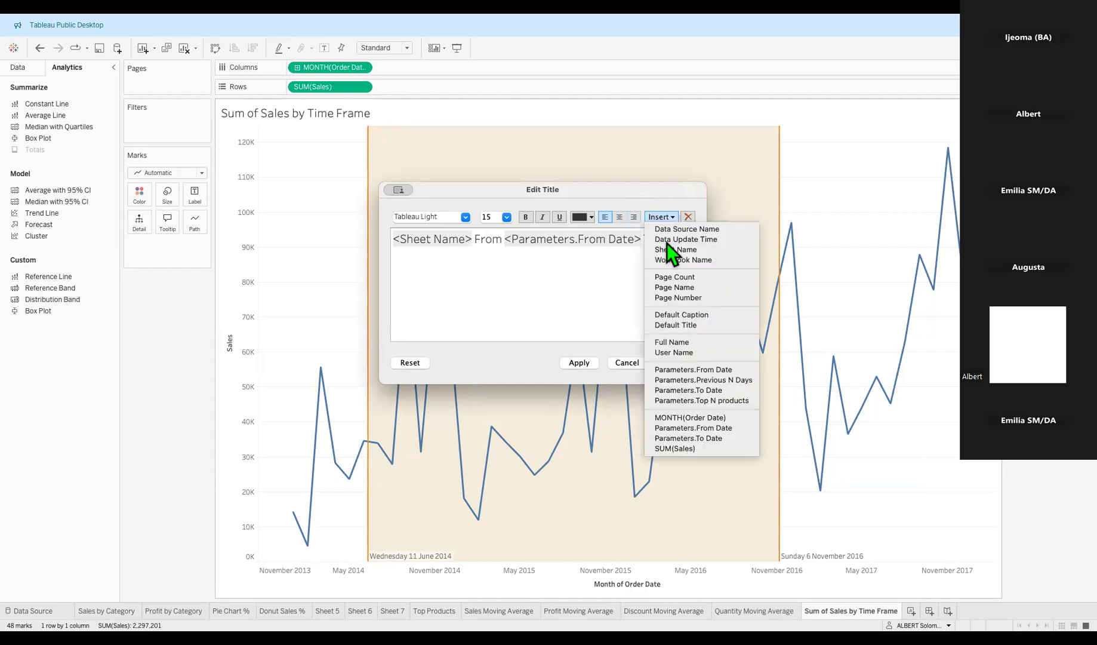
{"action": "left_click", "coordinate": [695, 439]}
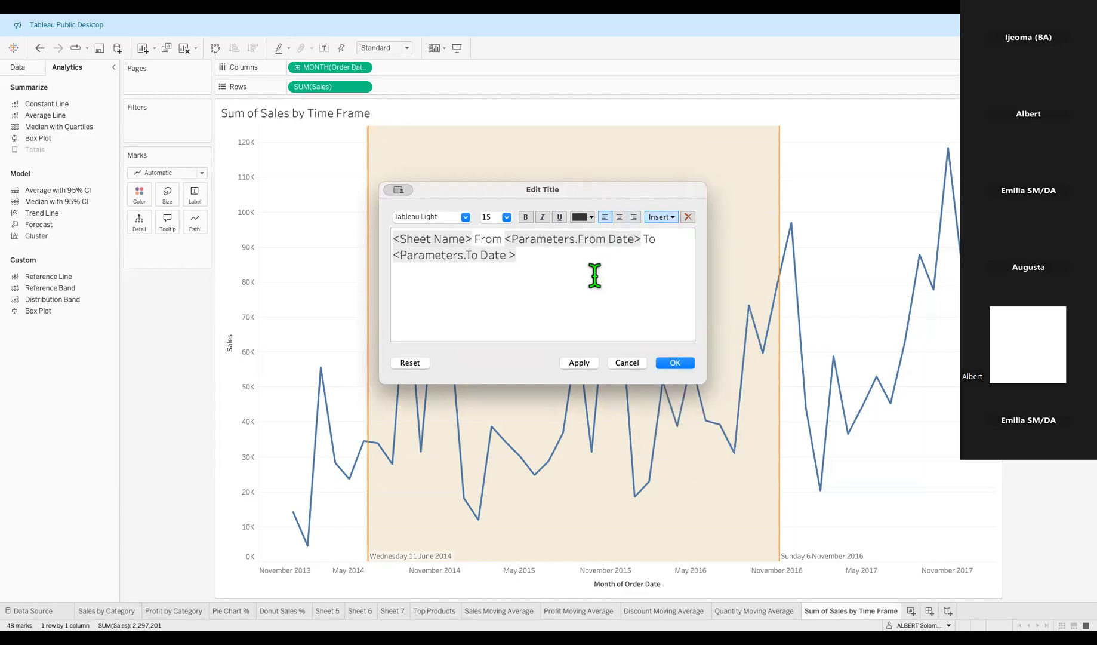
Set the whole title to Tableau Semibold size 14 and apply it.
{"action": "triple_click", "coordinate": [564, 257]}
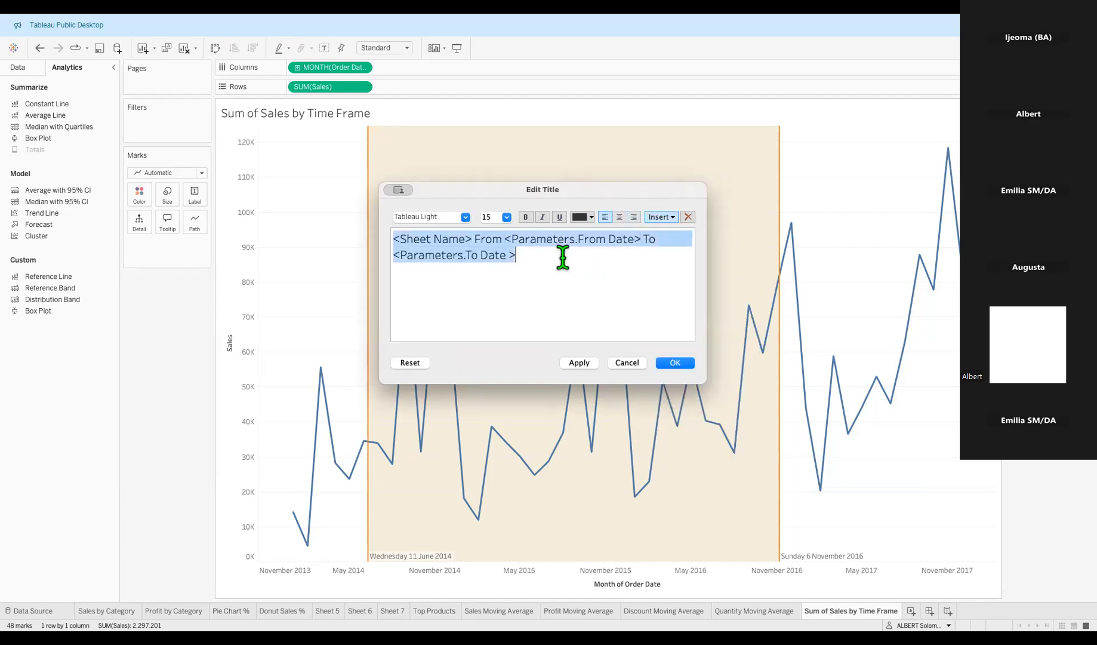
{"action": "left_click", "coordinate": [466, 218]}
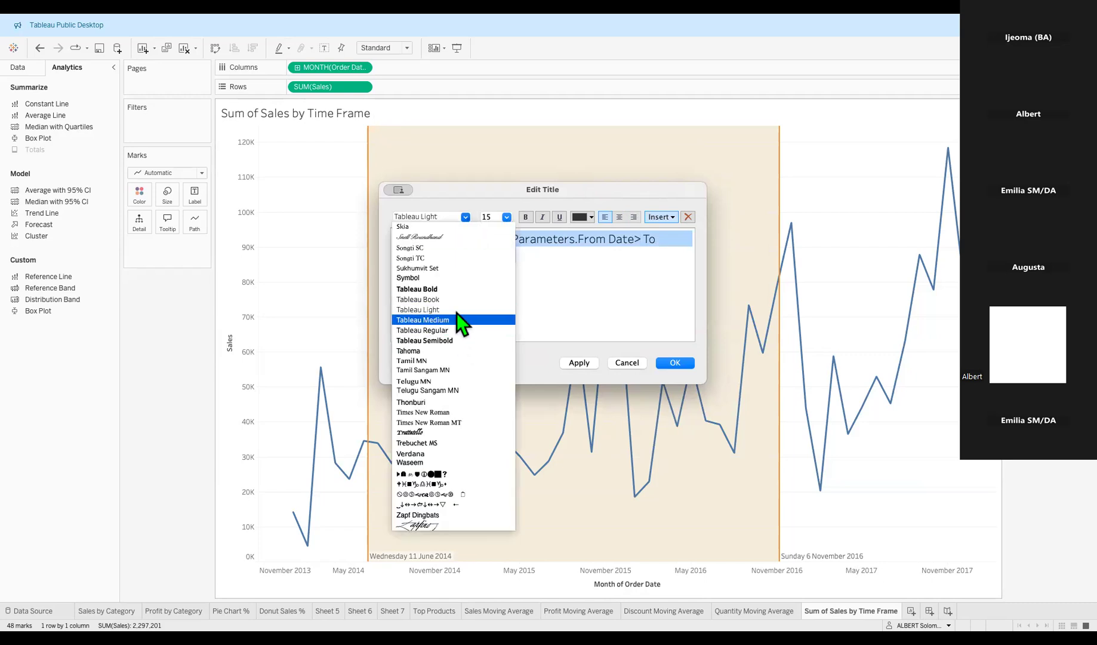
{"action": "left_click", "coordinate": [455, 345]}
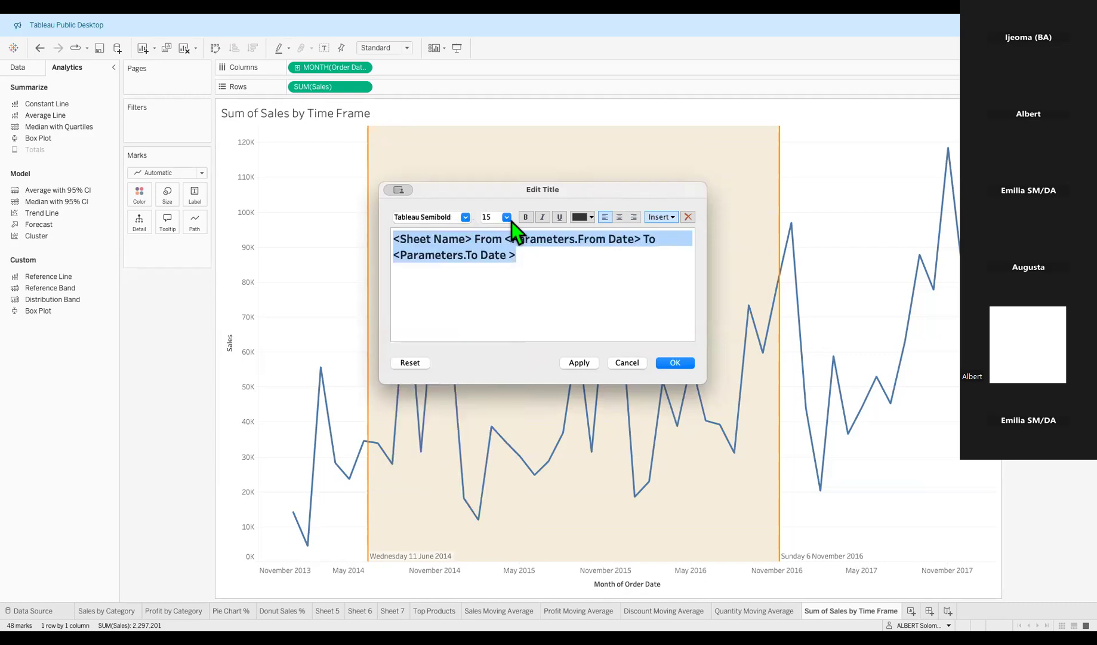
{"action": "left_click", "coordinate": [508, 219]}
{"action": "left_click", "coordinate": [502, 273]}
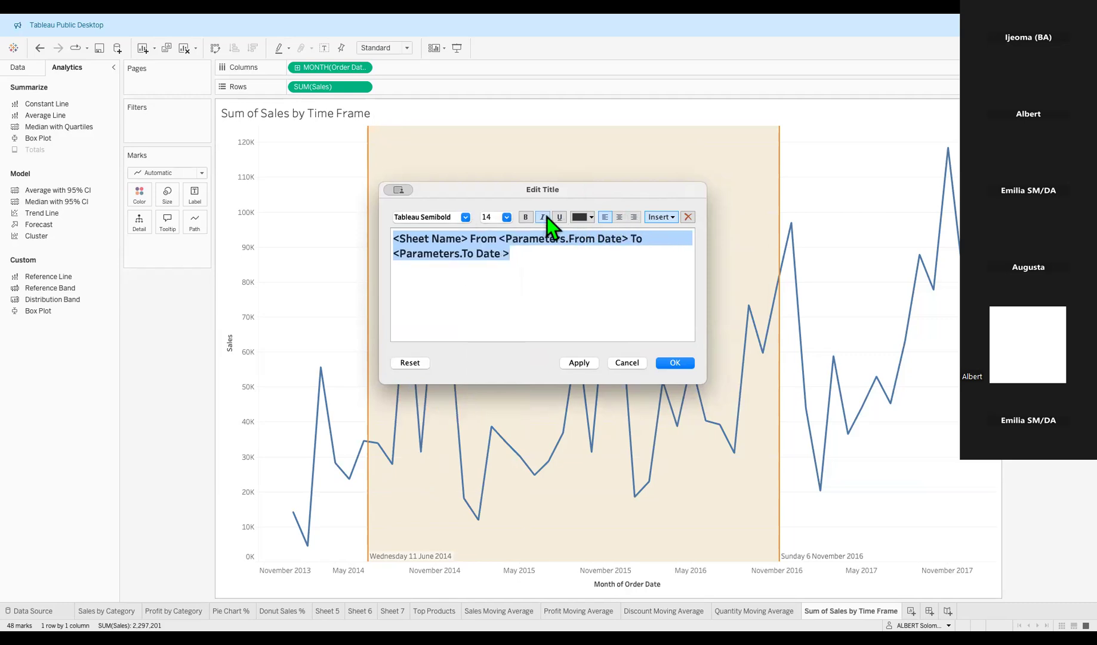
{"action": "left_click", "coordinate": [580, 363]}
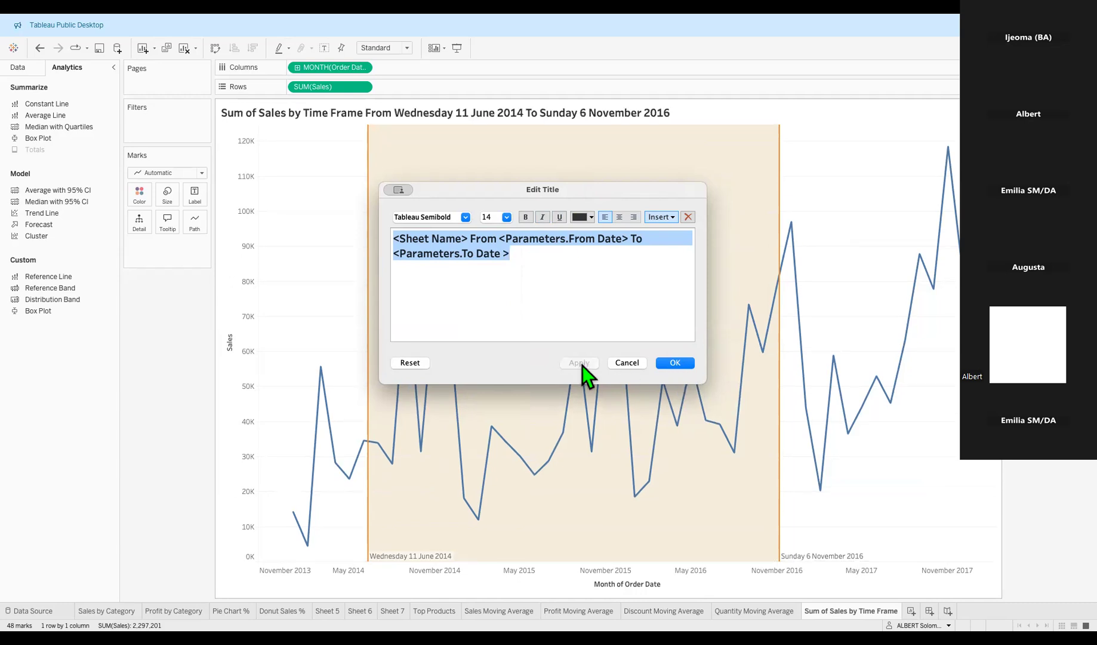
{"action": "left_click", "coordinate": [676, 363]}
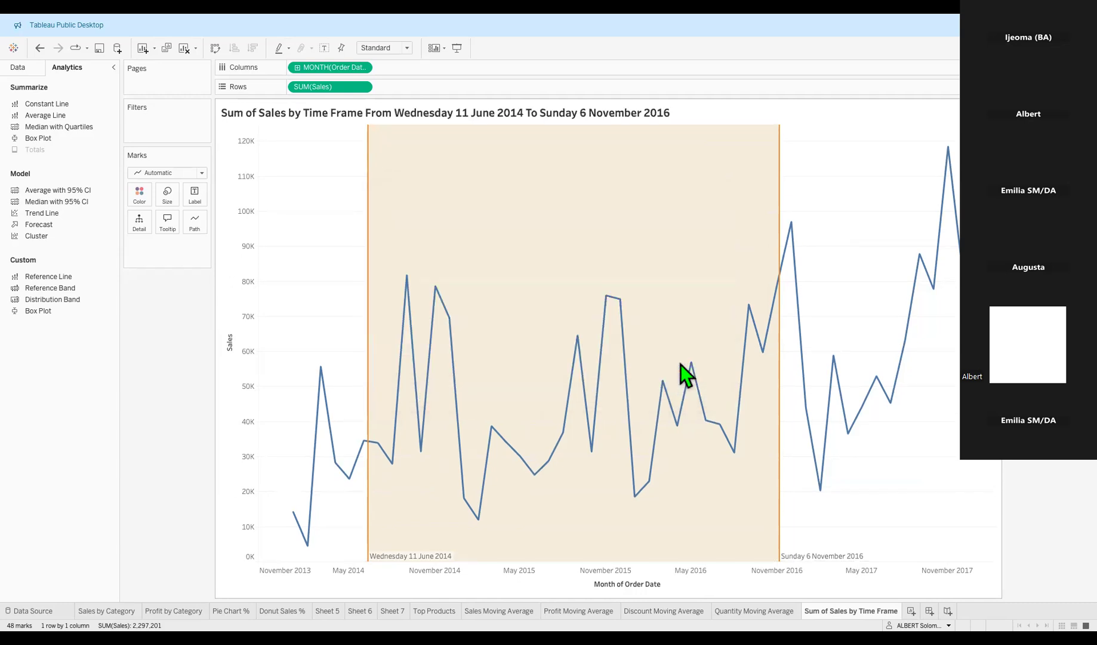
Select a monthly data point on the line and show the Data pane's fields and parameters.
{"action": "left_click", "coordinate": [834, 356]}
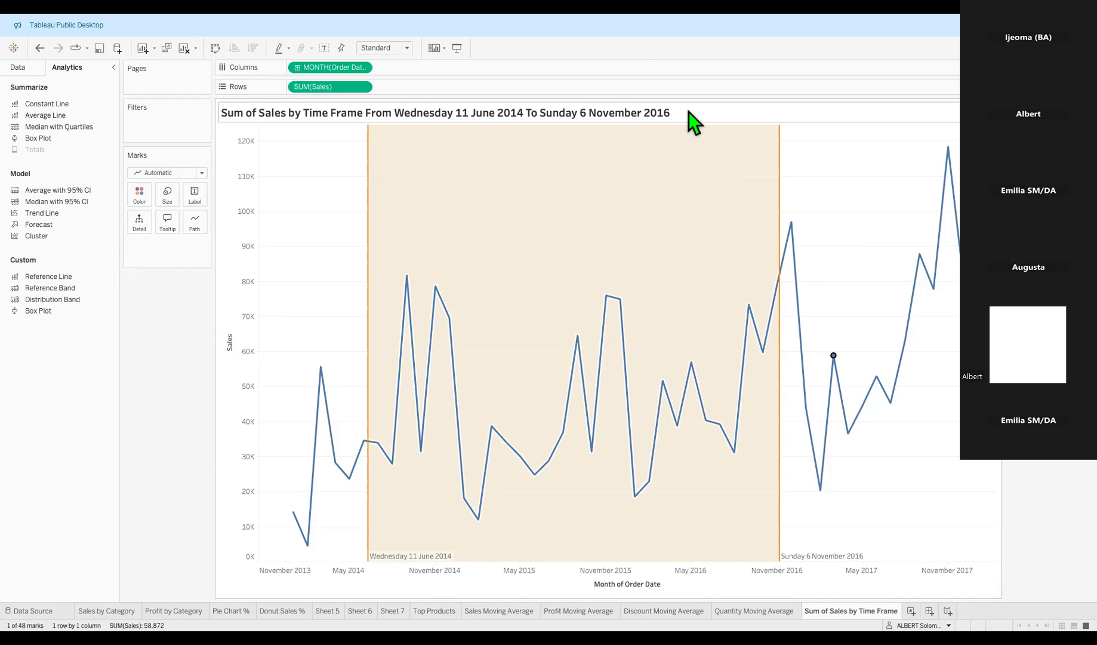
{"action": "left_click", "coordinate": [19, 67]}
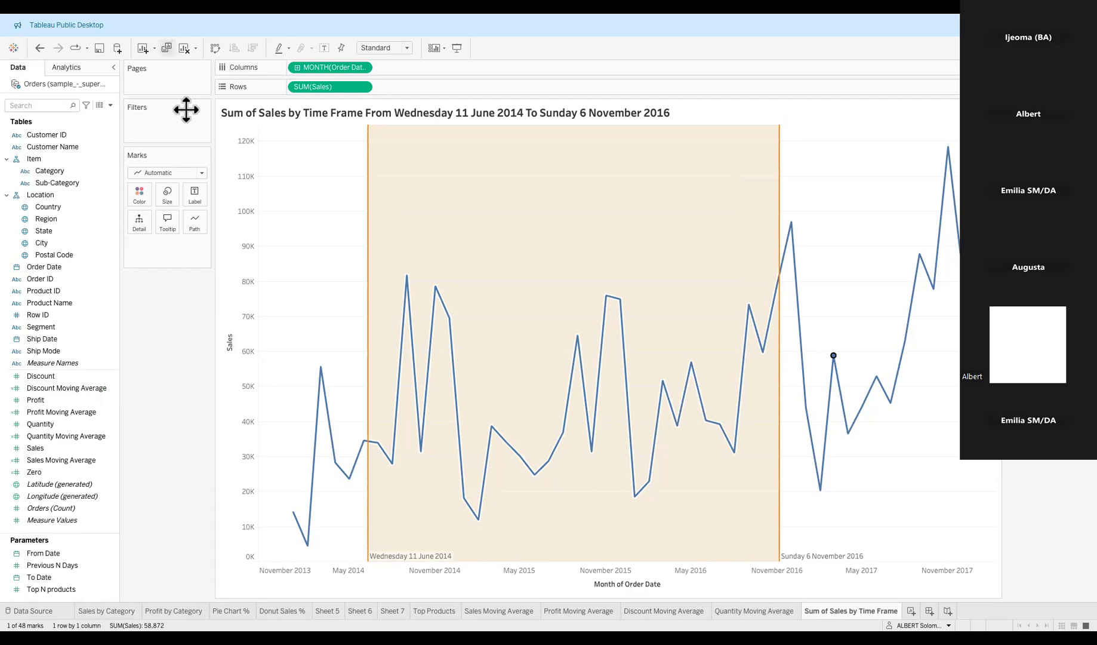
{"action": "left_click", "coordinate": [178, 329]}
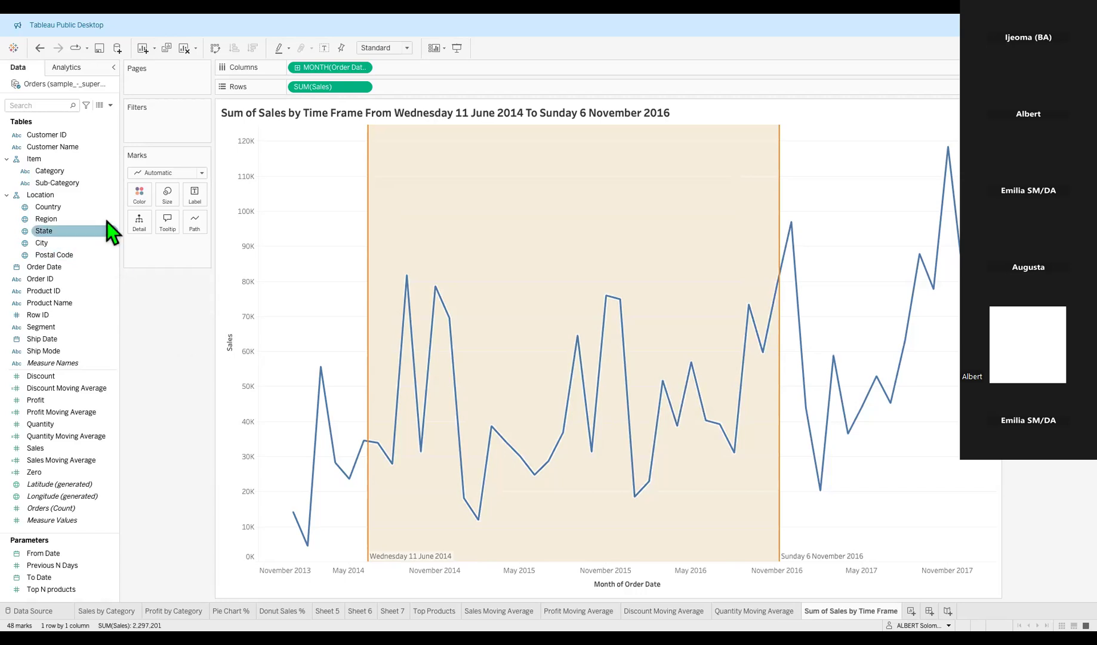
{"action": "left_click", "coordinate": [110, 105]}
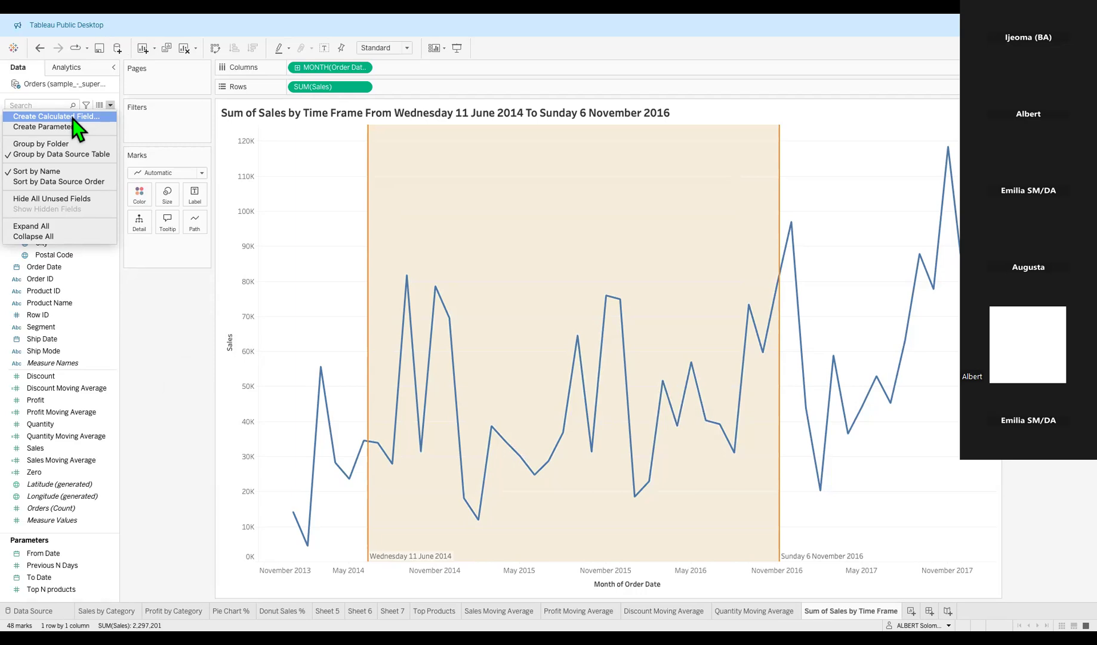
{"action": "left_click", "coordinate": [212, 353]}
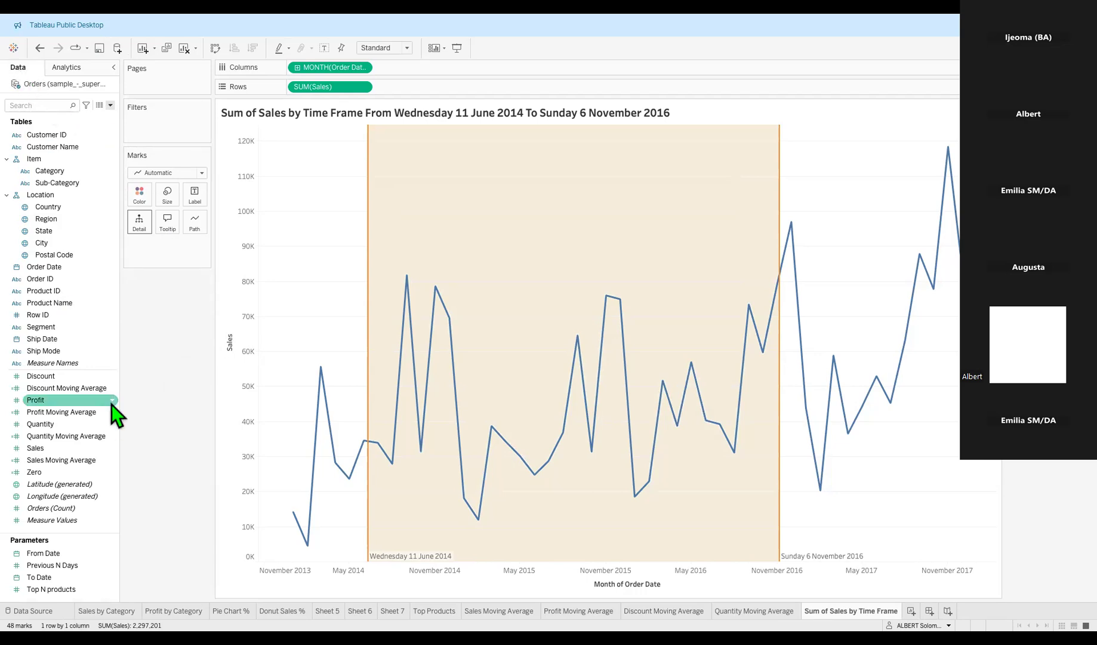
{"action": "left_click", "coordinate": [67, 67]}
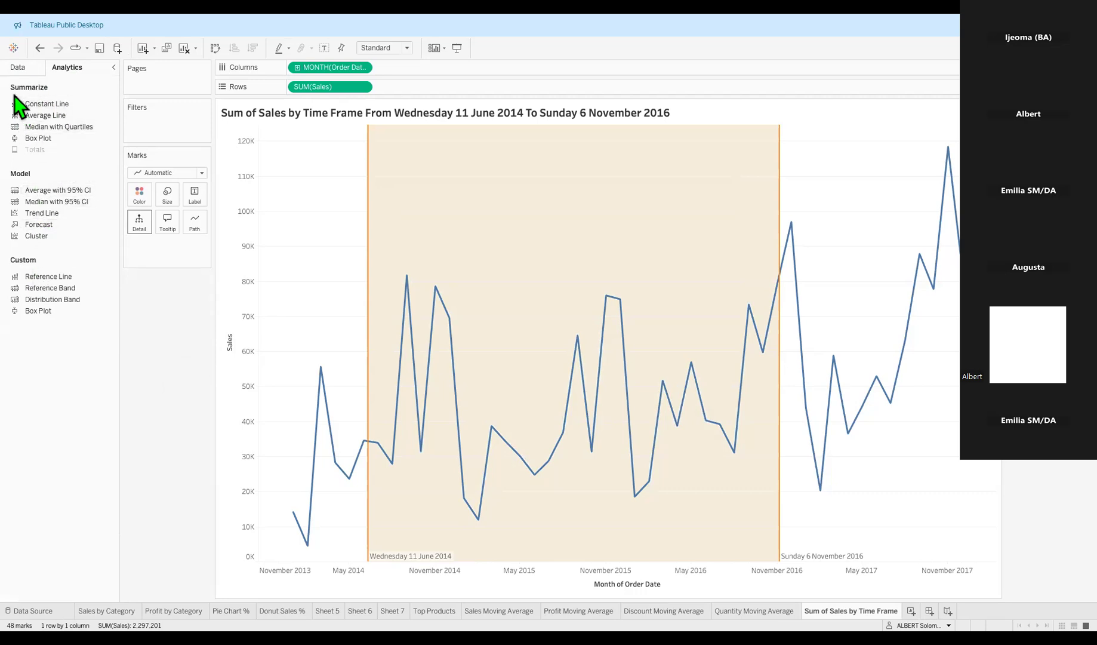
{"action": "left_click", "coordinate": [18, 68]}
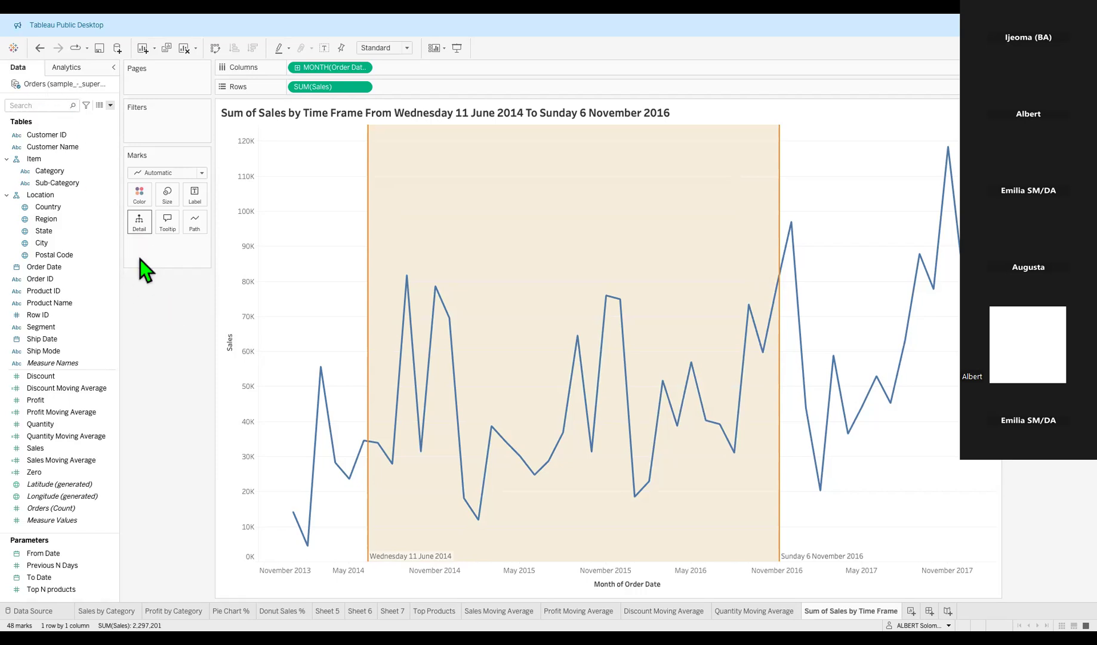
{"action": "left_click", "coordinate": [110, 105]}
{"action": "left_click", "coordinate": [91, 116]}
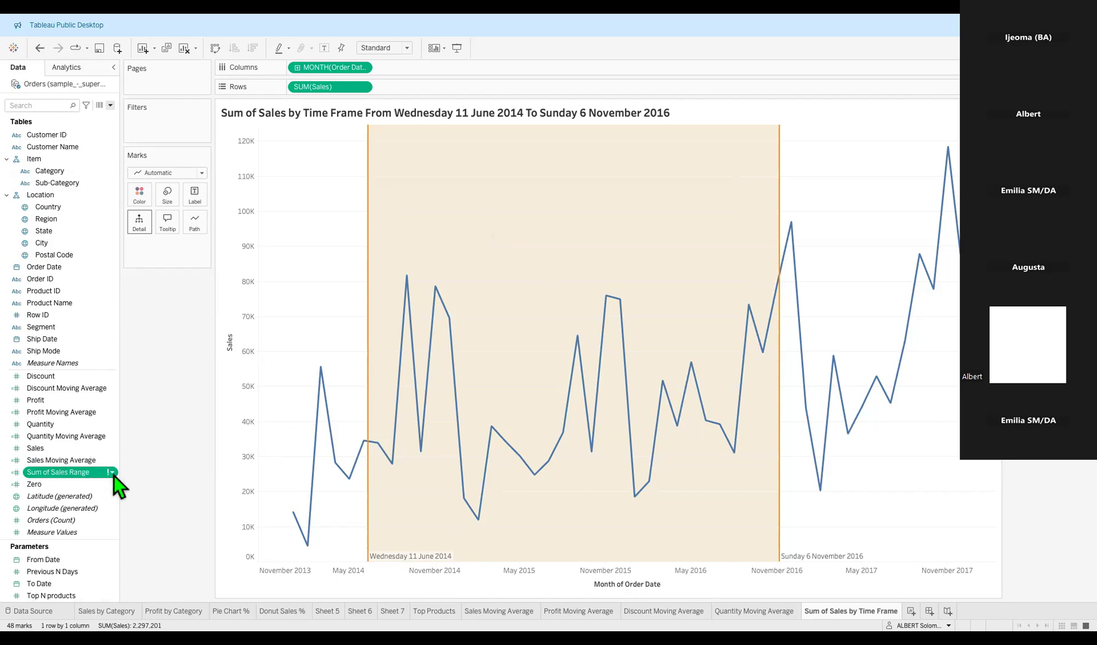
{"action": "left_click", "coordinate": [113, 472]}
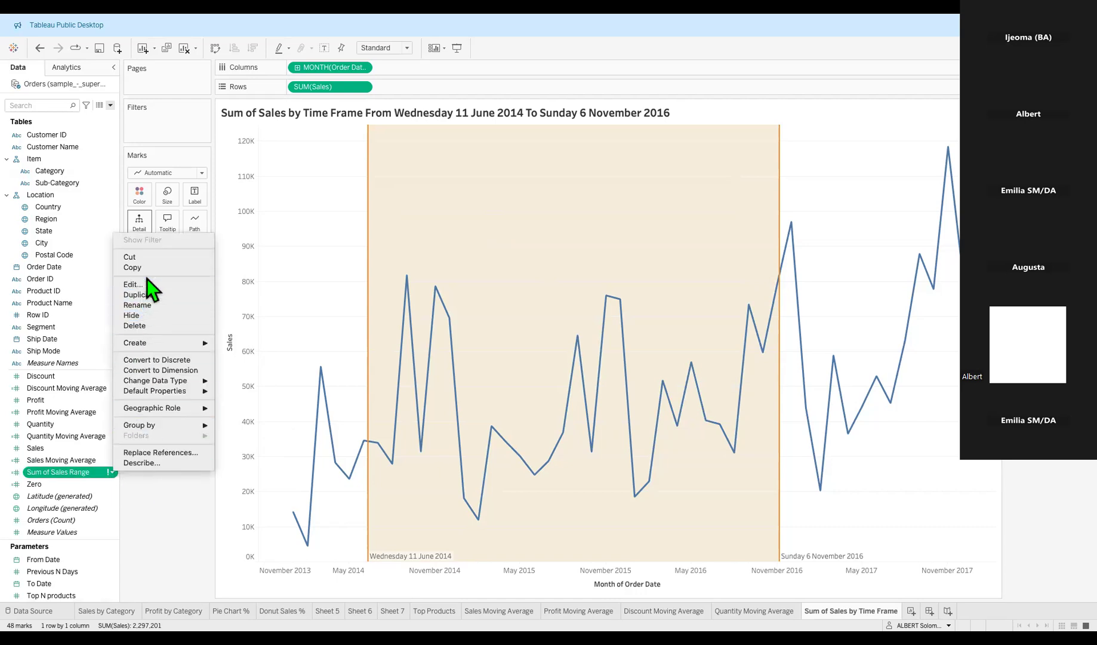
{"action": "left_click", "coordinate": [153, 327]}
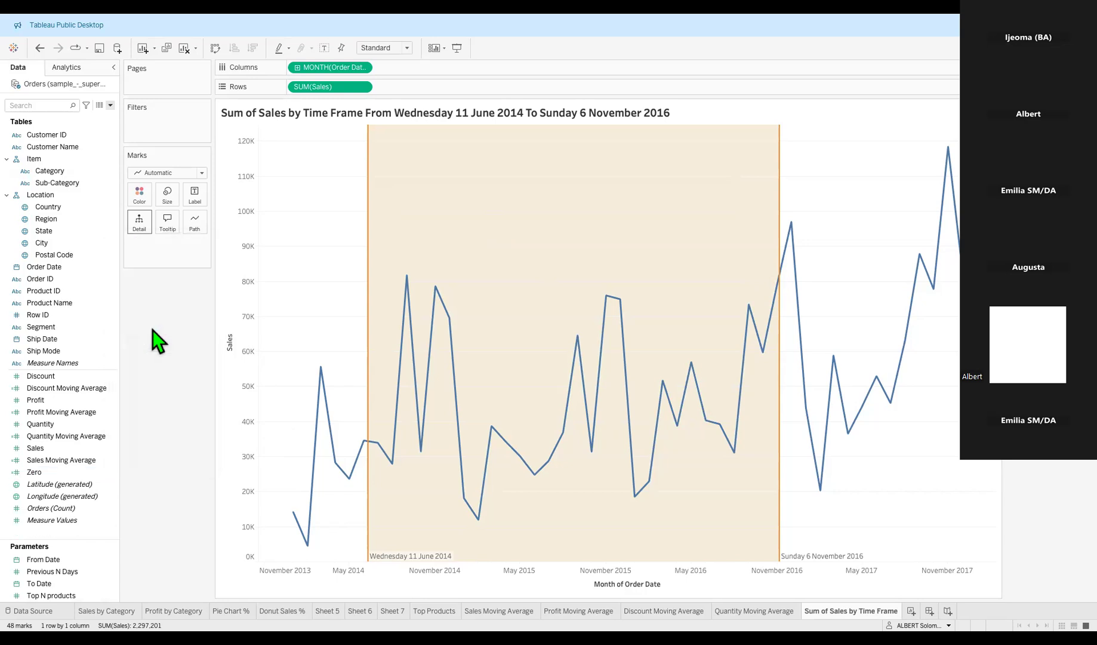
{"action": "left_click", "coordinate": [110, 106]}
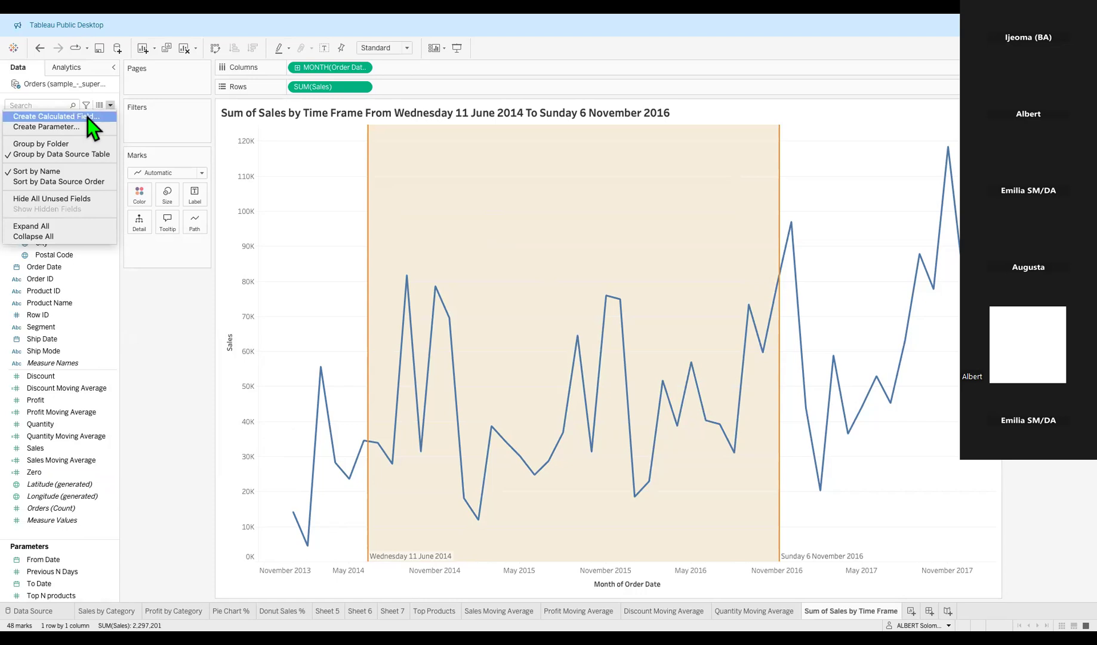
{"action": "left_click", "coordinate": [87, 116]}
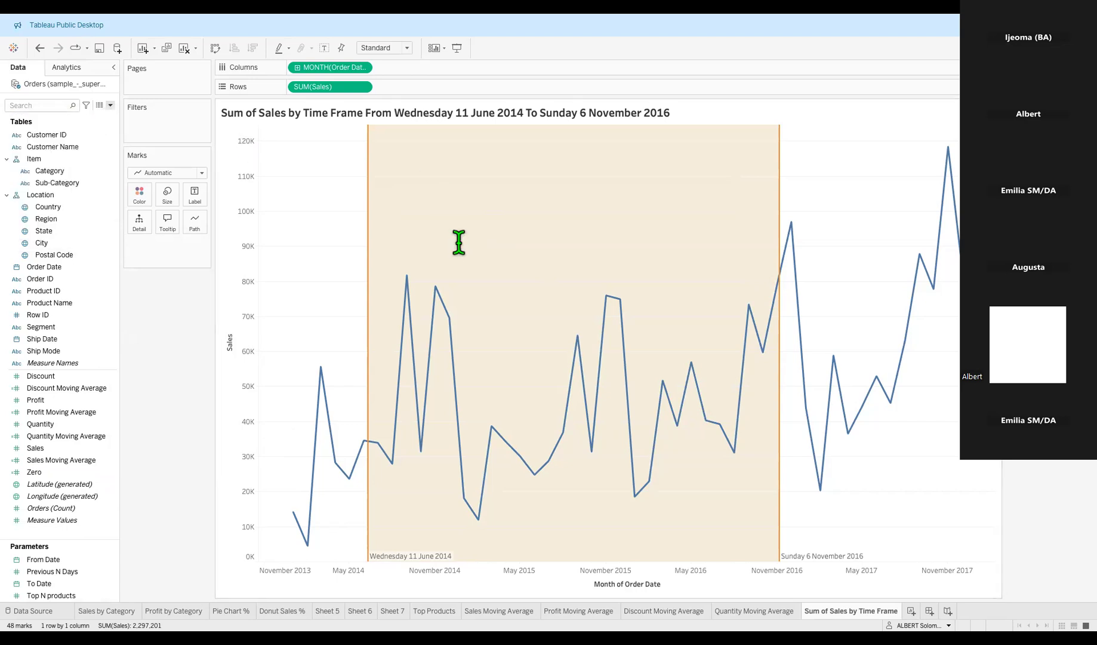
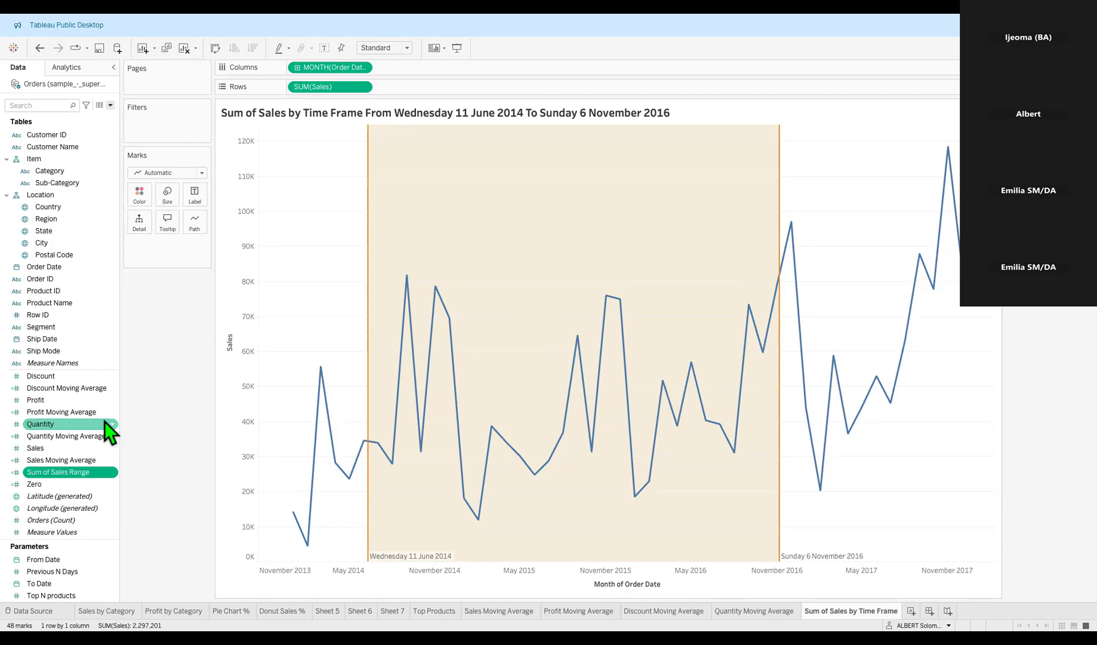
Open the Sum of Sales Range formula, then set the date reference band's Fill to None.
{"action": "right_click", "coordinate": [83, 474]}
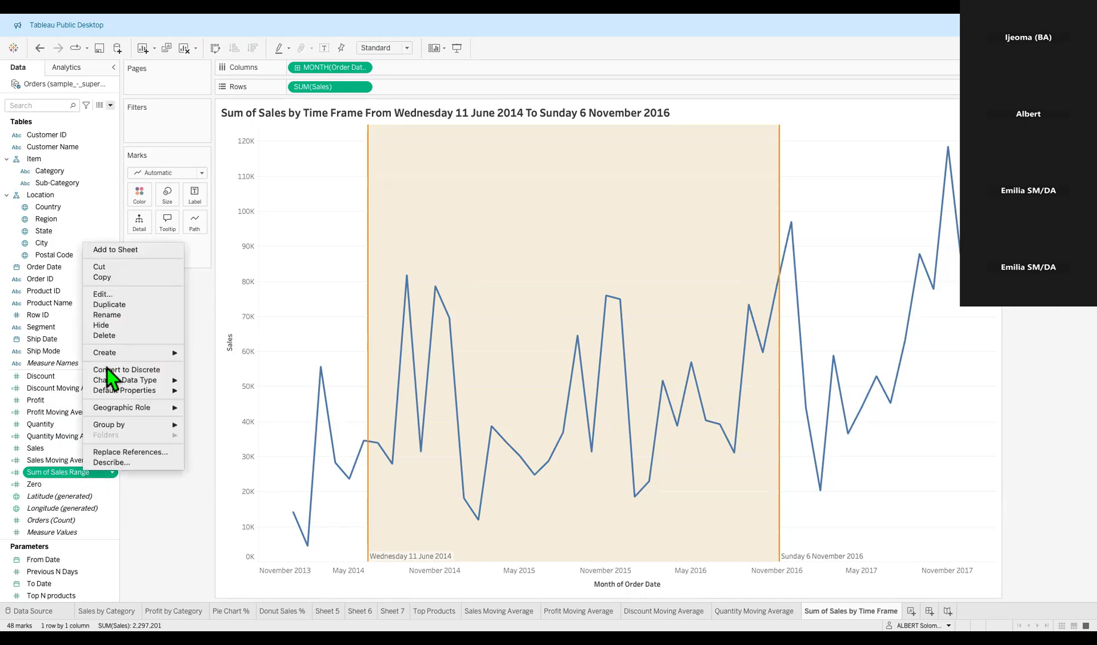
{"action": "left_click", "coordinate": [115, 295]}
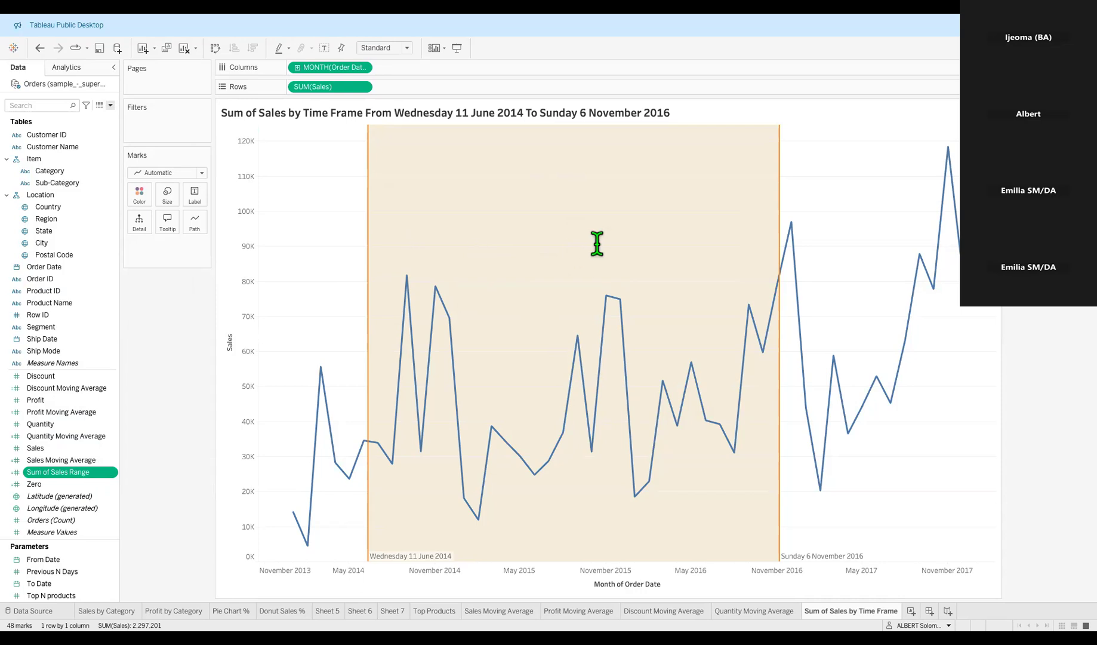
{"action": "right_click", "coordinate": [395, 557]}
{"action": "left_click", "coordinate": [426, 485]}
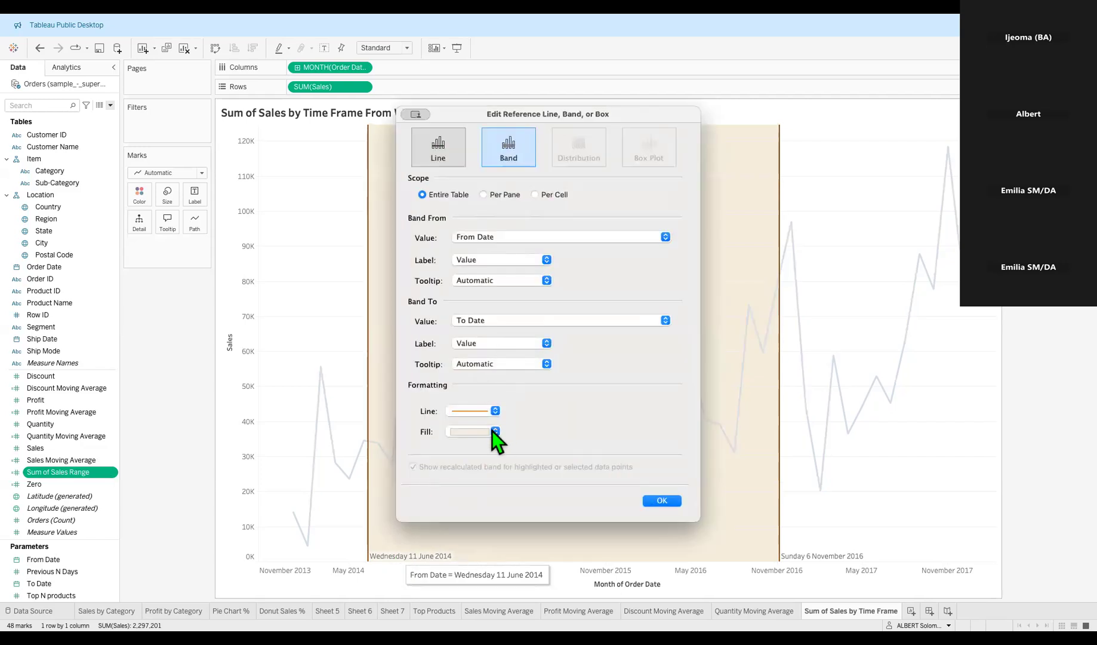
{"action": "left_click", "coordinate": [492, 431]}
{"action": "left_click", "coordinate": [484, 444]}
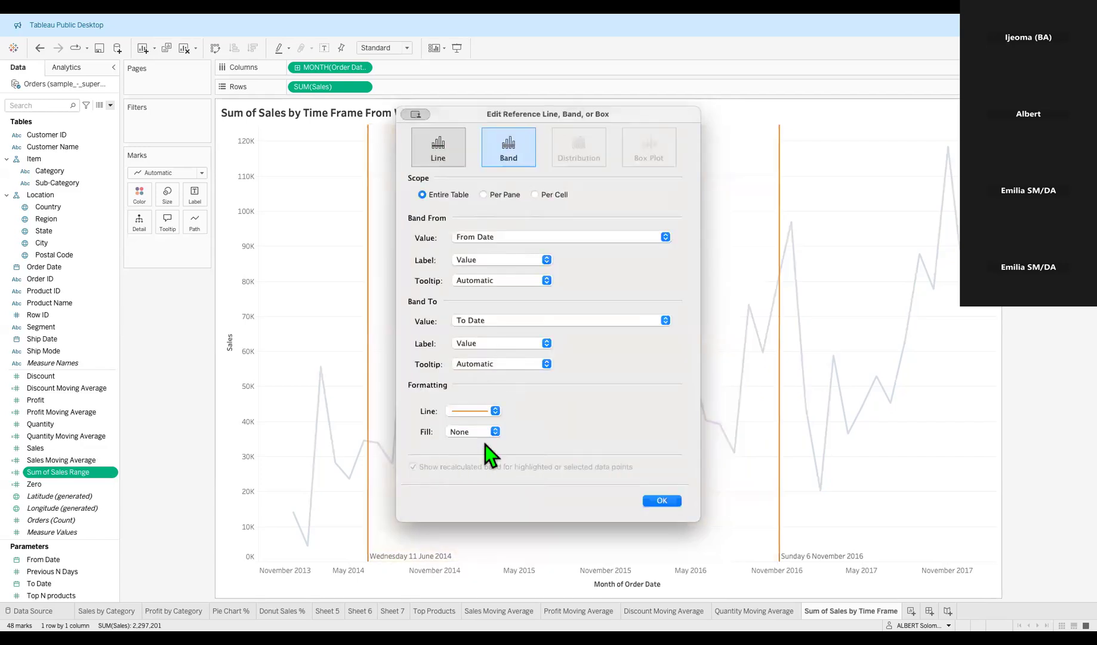
{"action": "left_click", "coordinate": [667, 501]}
{"action": "left_click", "coordinate": [530, 331]}
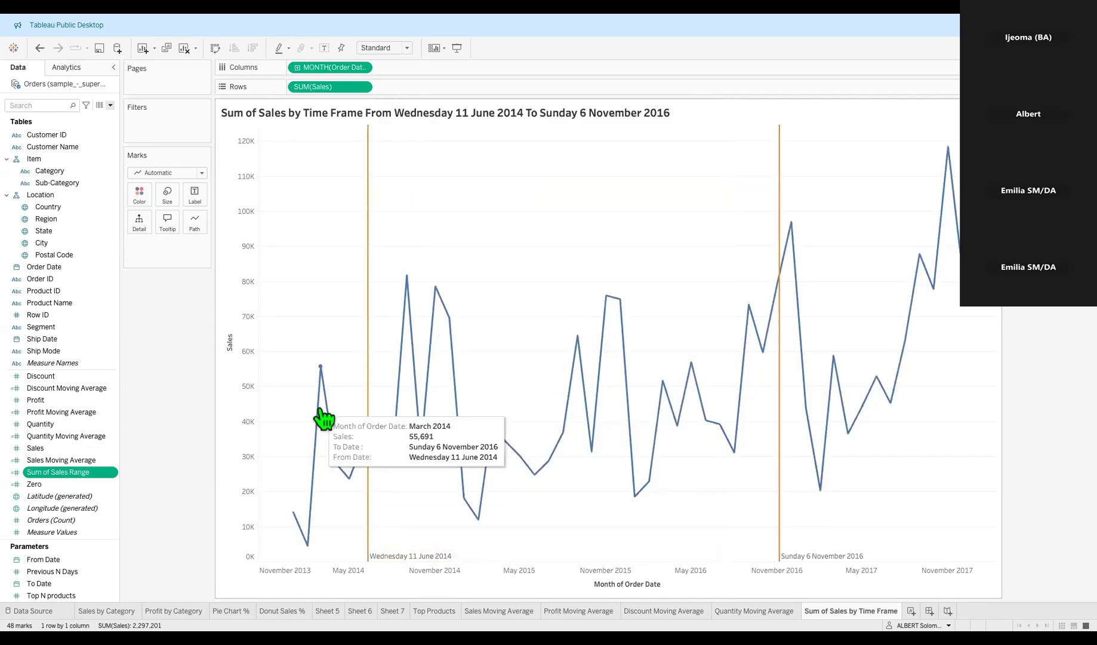
{"action": "right_click", "coordinate": [93, 475]}
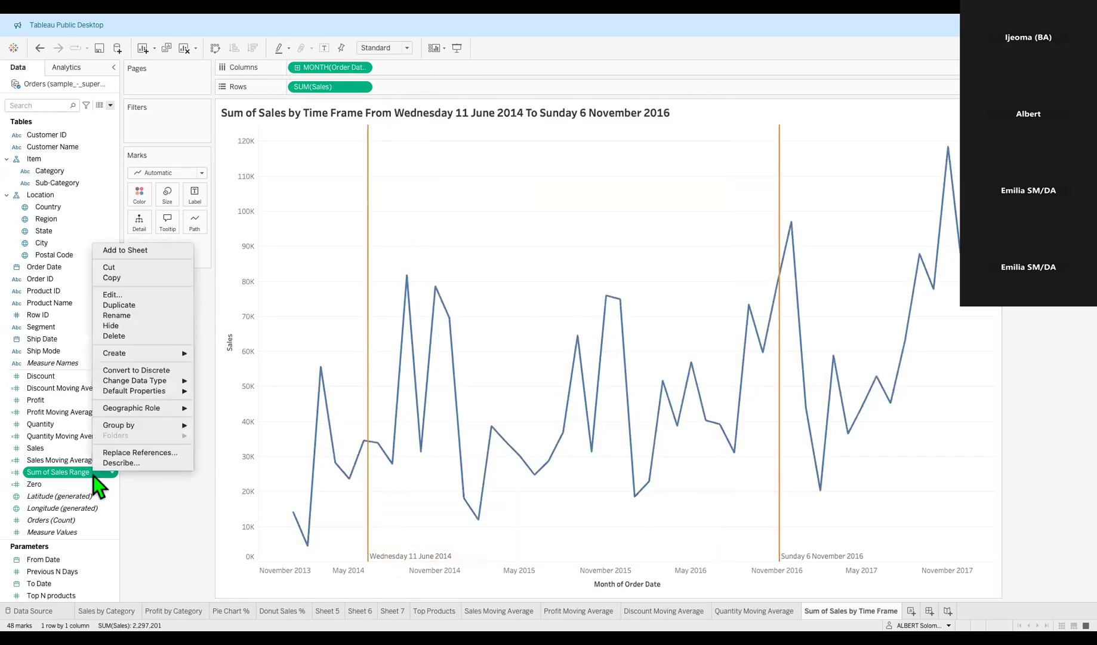
{"action": "left_click", "coordinate": [146, 294]}
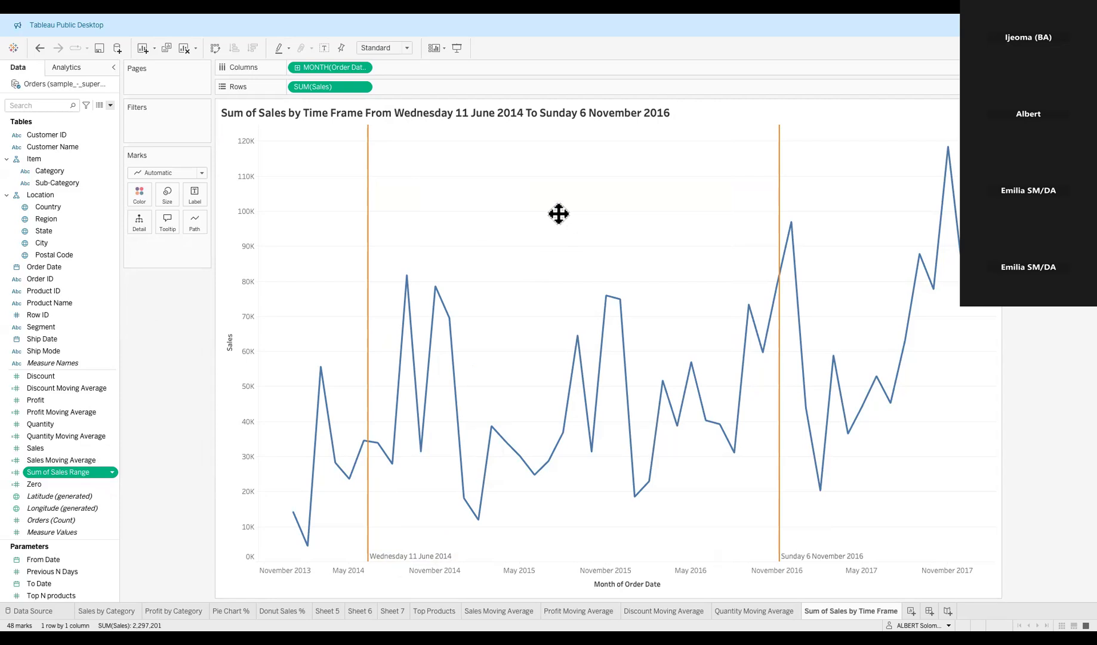
{"action": "left_click_drag", "start_coordinate": [552, 236], "coordinate": [301, 267]}
{"action": "left_click_drag", "start_coordinate": [332, 272], "coordinate": [326, 279]}
{"action": "left_click_drag", "start_coordinate": [283, 280], "coordinate": [290, 282]}
{"action": "left_click_drag", "start_coordinate": [285, 283], "coordinate": [580, 372]}
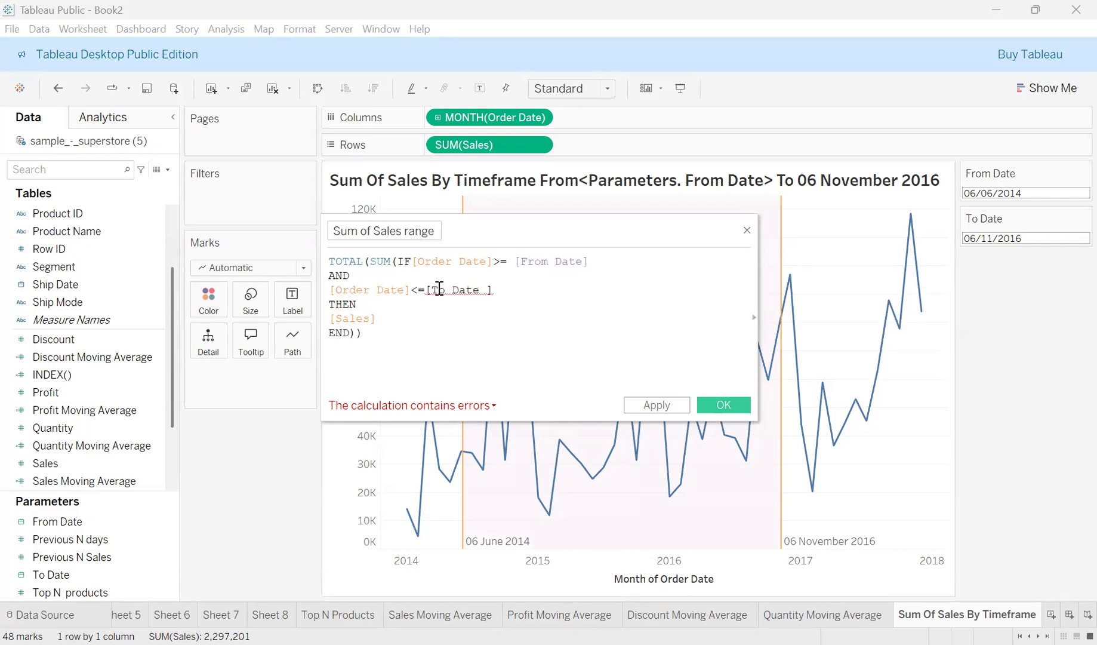
Replace the malformed [To Date ] reference with the To Date parameter, then apply and close the calculation.
{"action": "double_click", "coordinate": [482, 290]}
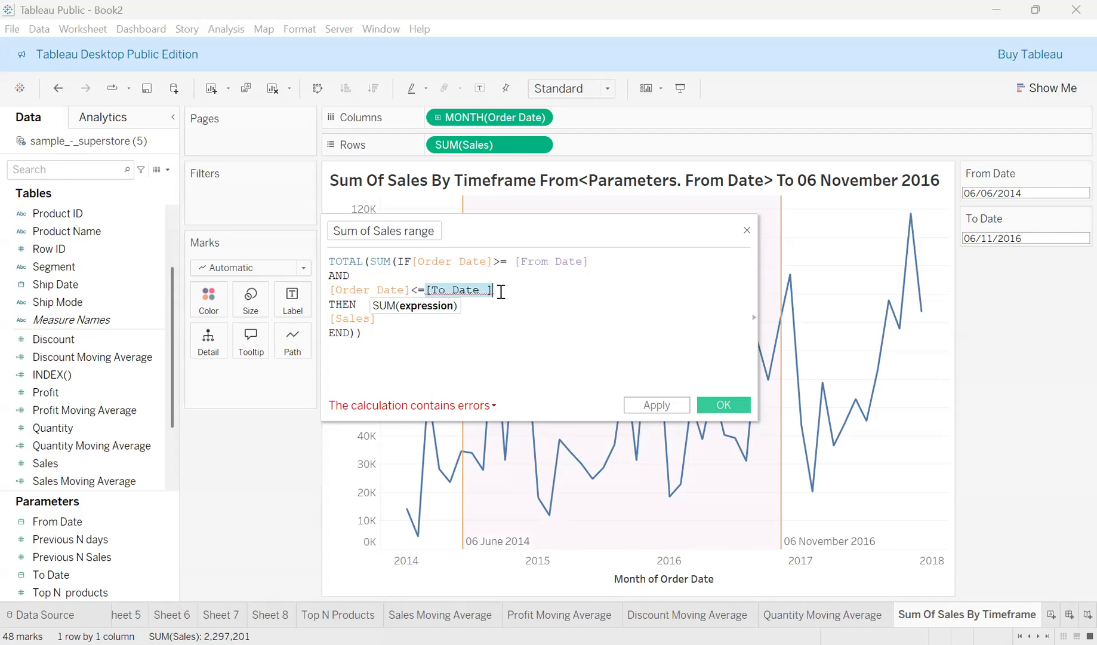
{"action": "key", "text": "BackSpace"}
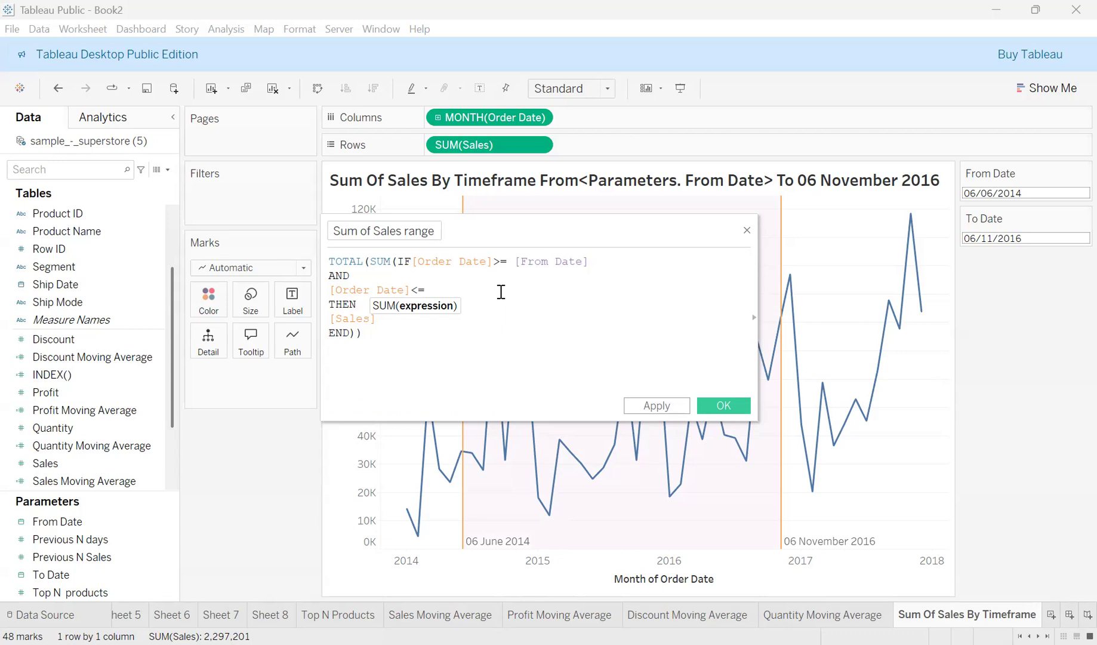
{"action": "left_click", "coordinate": [583, 326]}
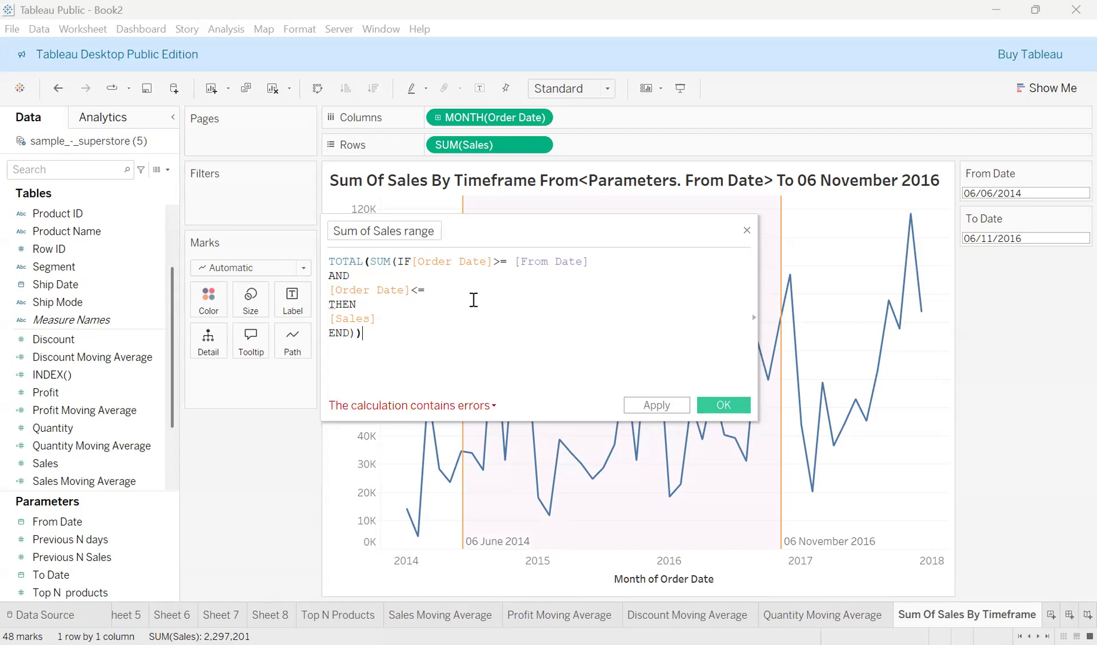
{"action": "left_click", "coordinate": [437, 287]}
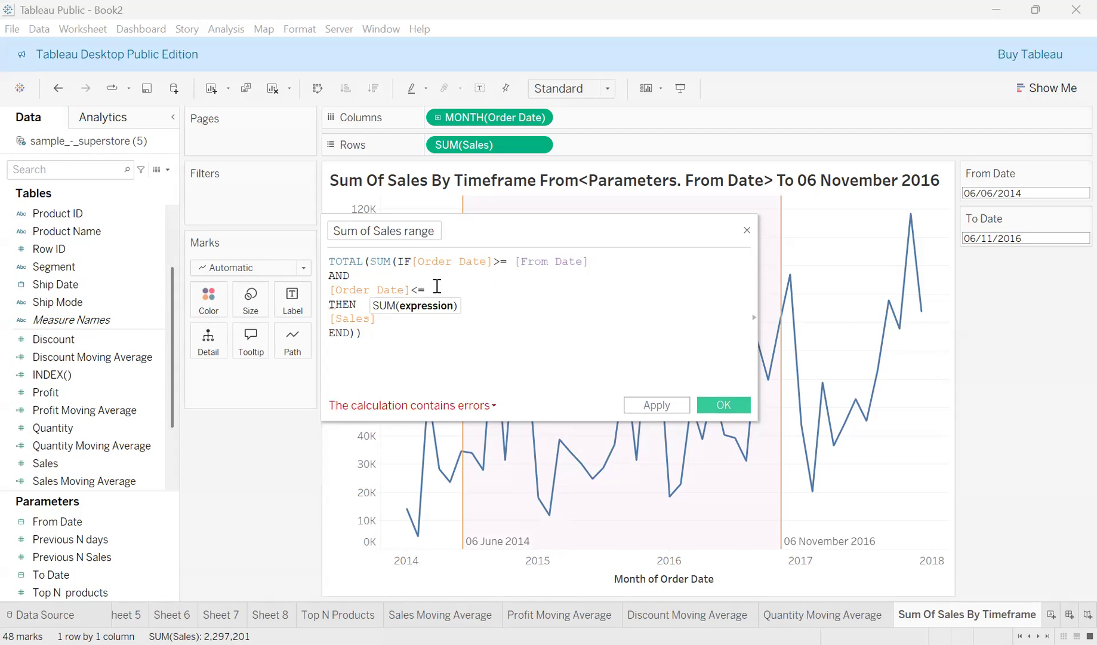
{"action": "type", "text": "T"}
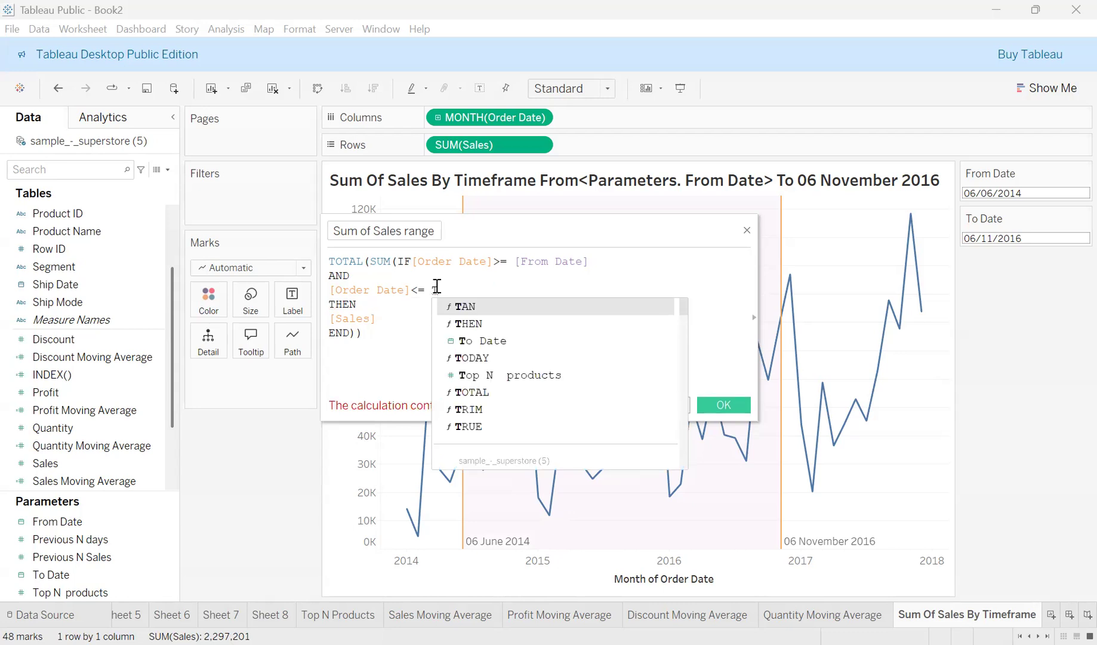
{"action": "type", "text": "o"}
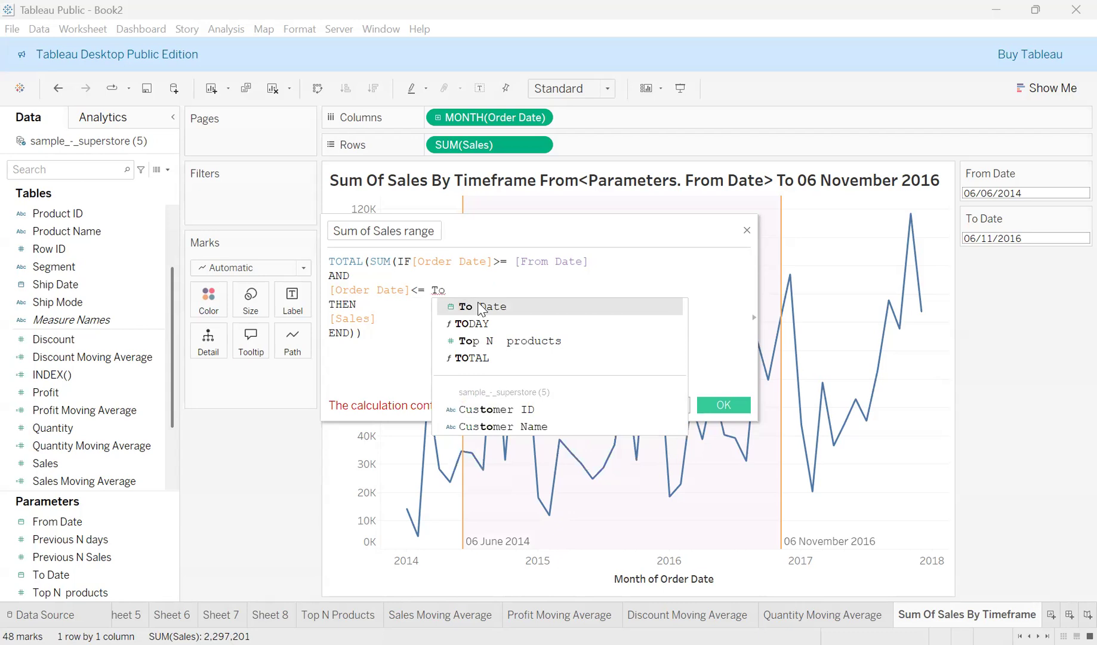
{"action": "left_click", "coordinate": [481, 305]}
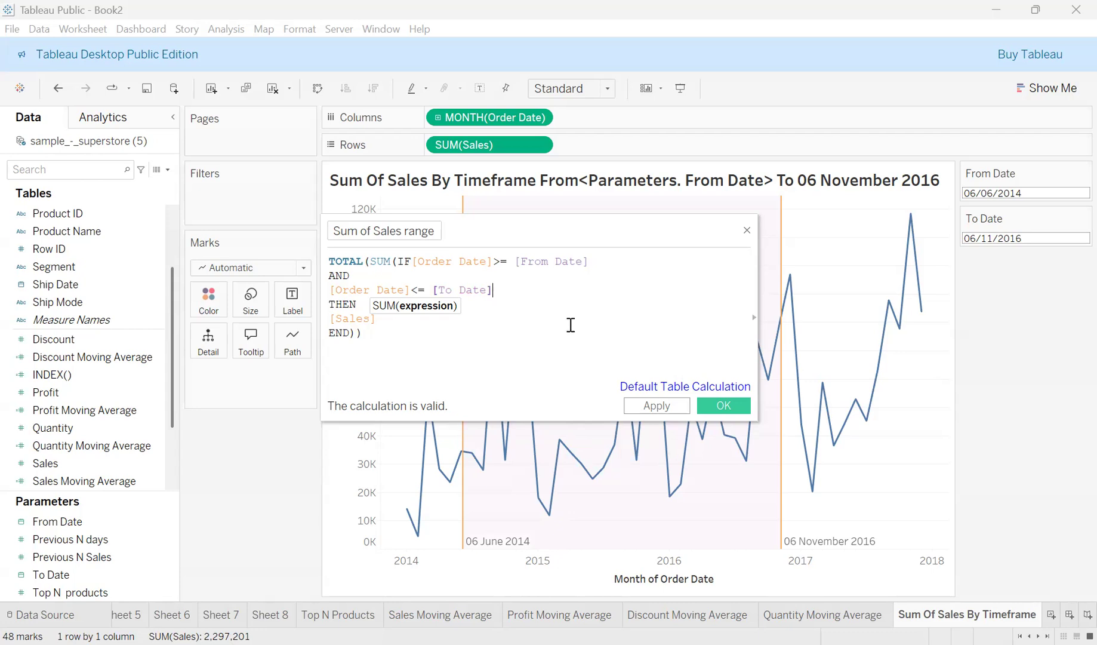
{"action": "left_click", "coordinate": [657, 410]}
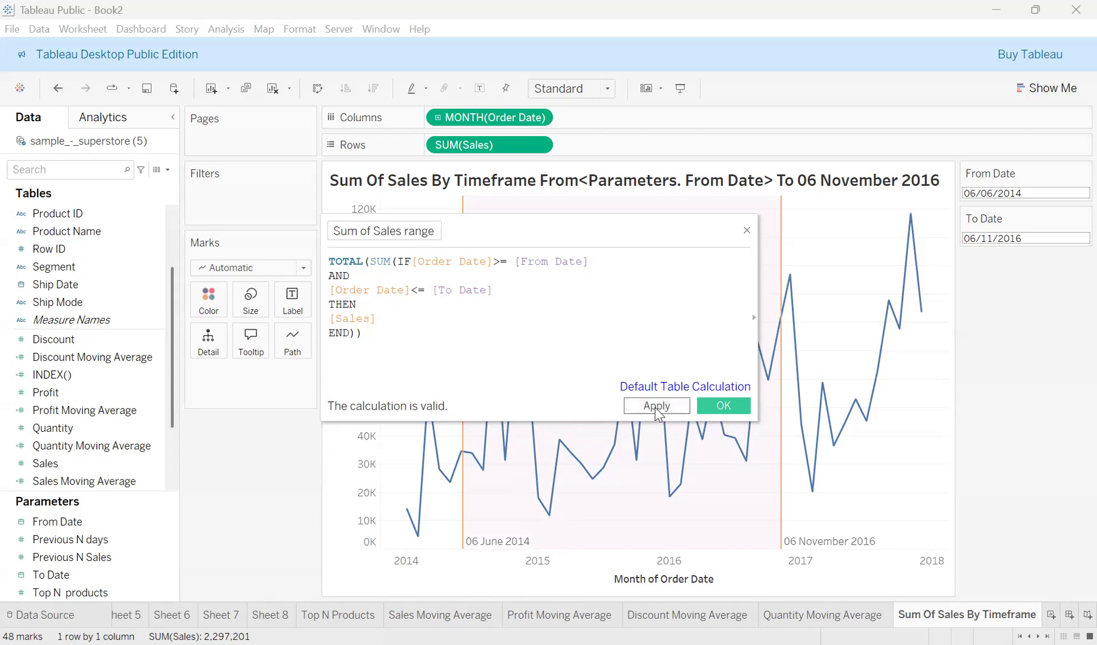
{"action": "left_click", "coordinate": [657, 406]}
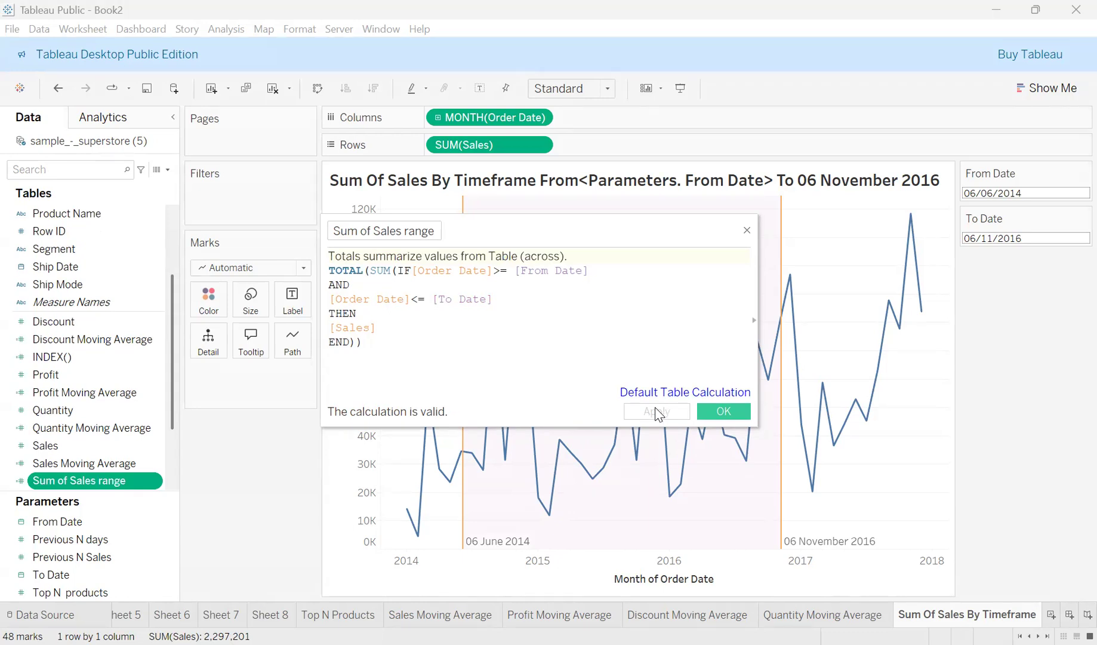
{"action": "left_click", "coordinate": [726, 416]}
{"action": "left_click", "coordinate": [725, 413]}
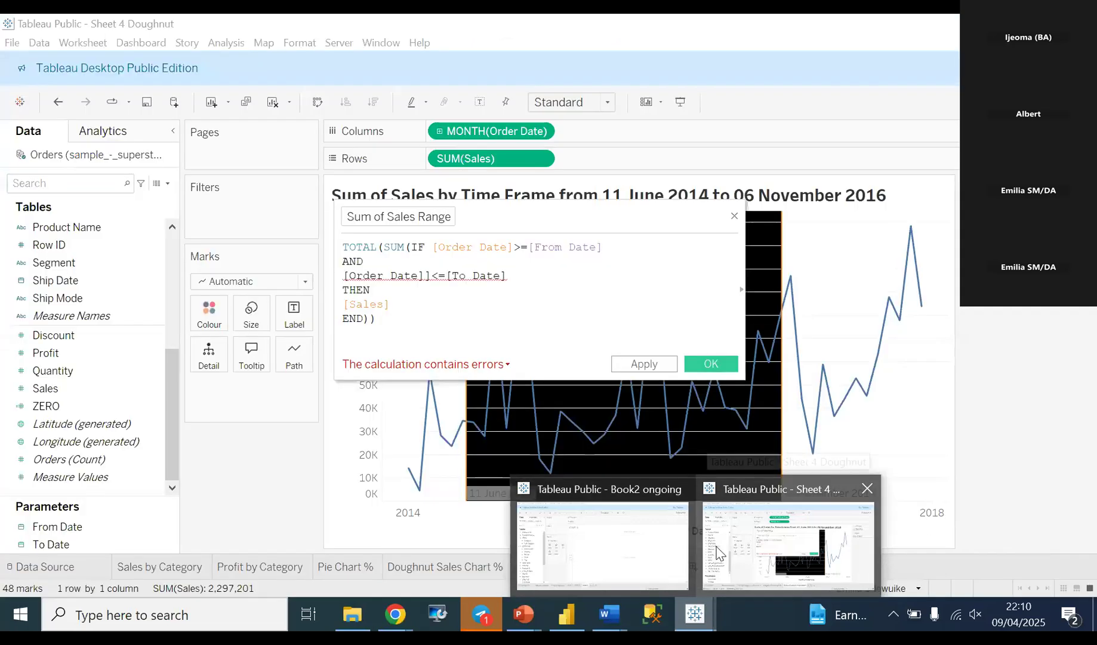
Bring the Sheet 4 Doughnut Tableau window to the front from the taskbar.
{"action": "mouse_move", "coordinate": [661, 545]}
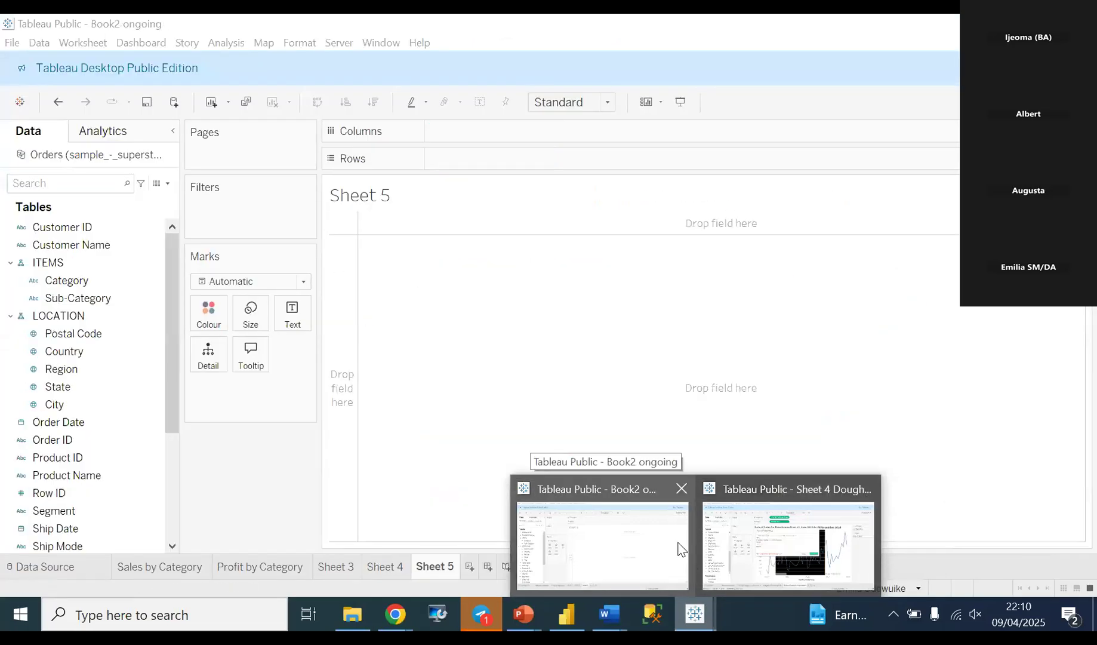
{"action": "left_click", "coordinate": [741, 542]}
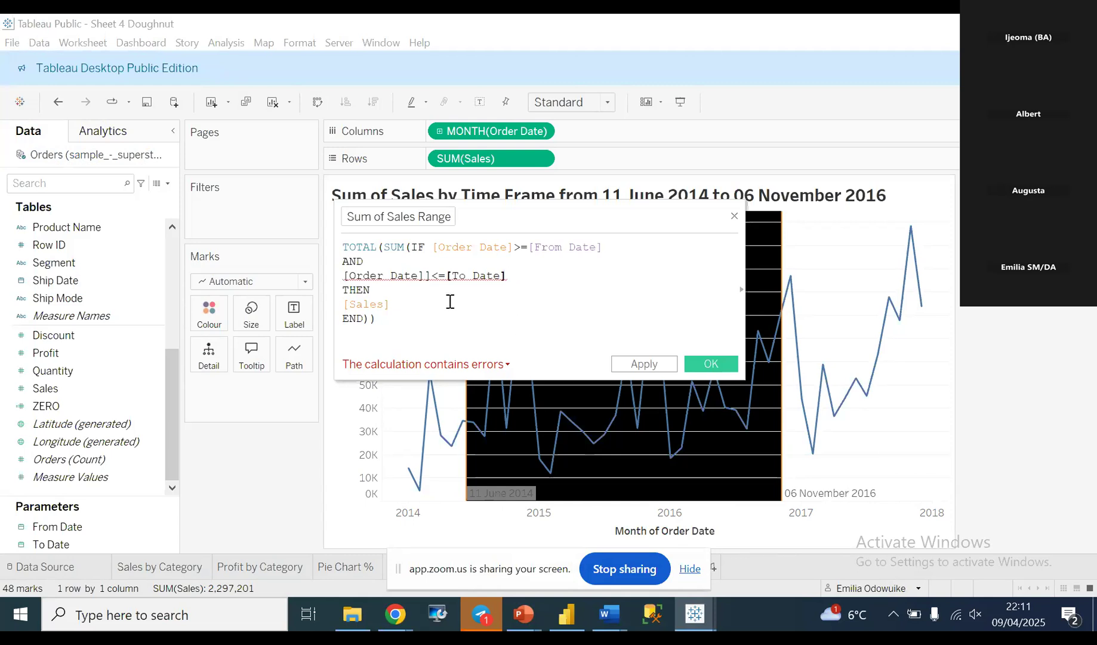
Retype the broken end-date condition as [Order Date]<=[To Date] using autocomplete.
{"action": "left_click_drag", "start_coordinate": [510, 276], "coordinate": [347, 275]}
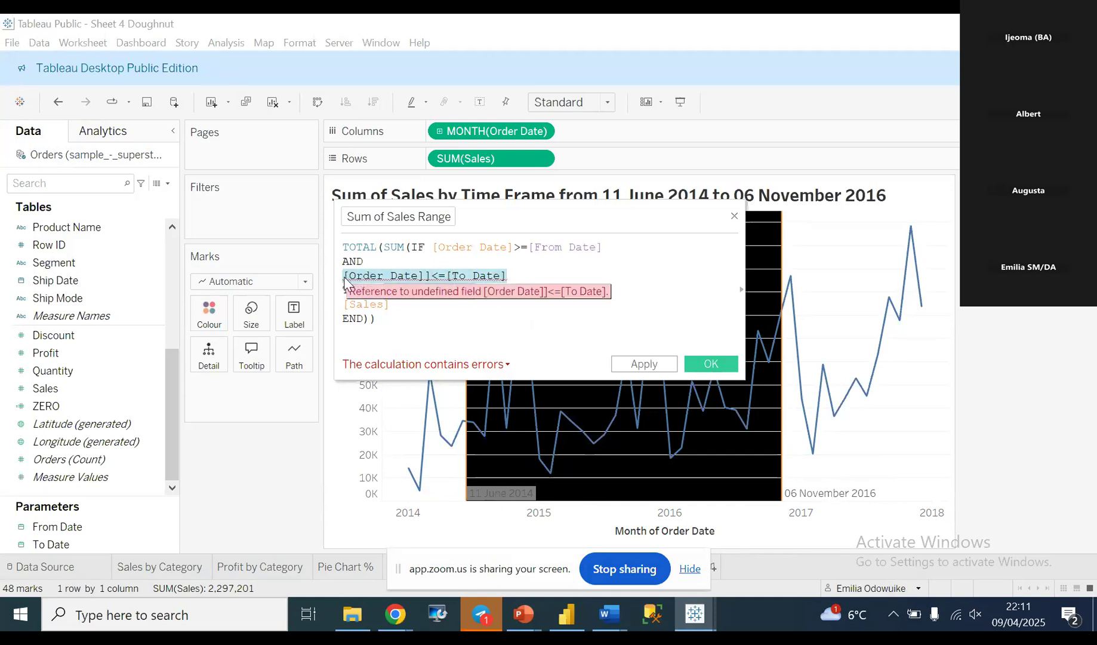
{"action": "key", "text": "BackSpace"}
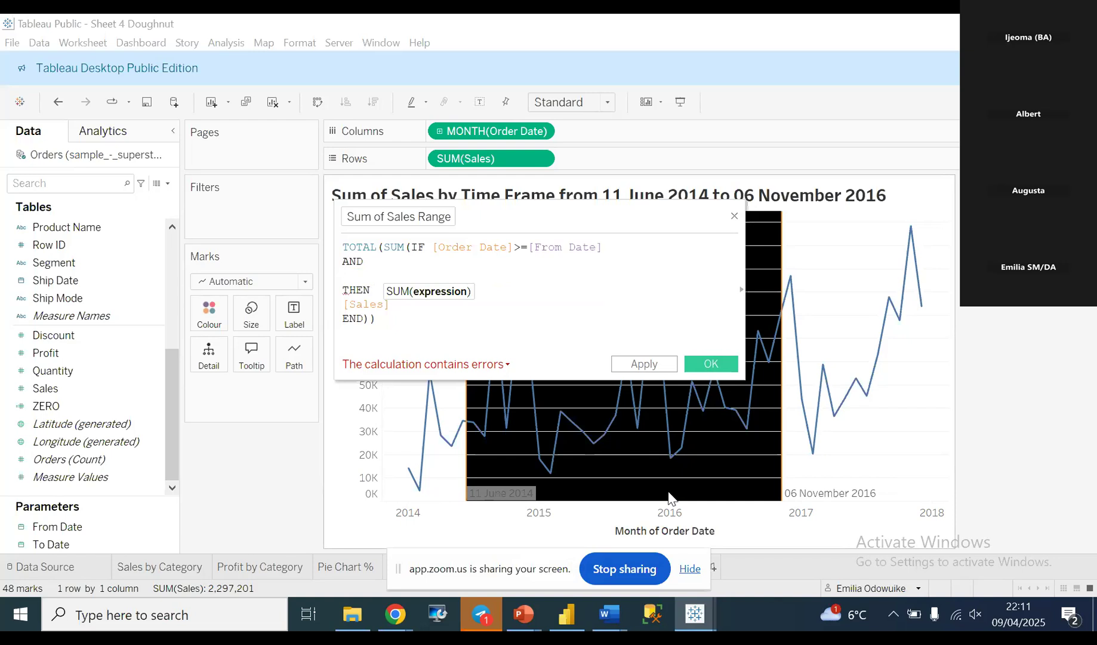
{"action": "type", "text": "O"}
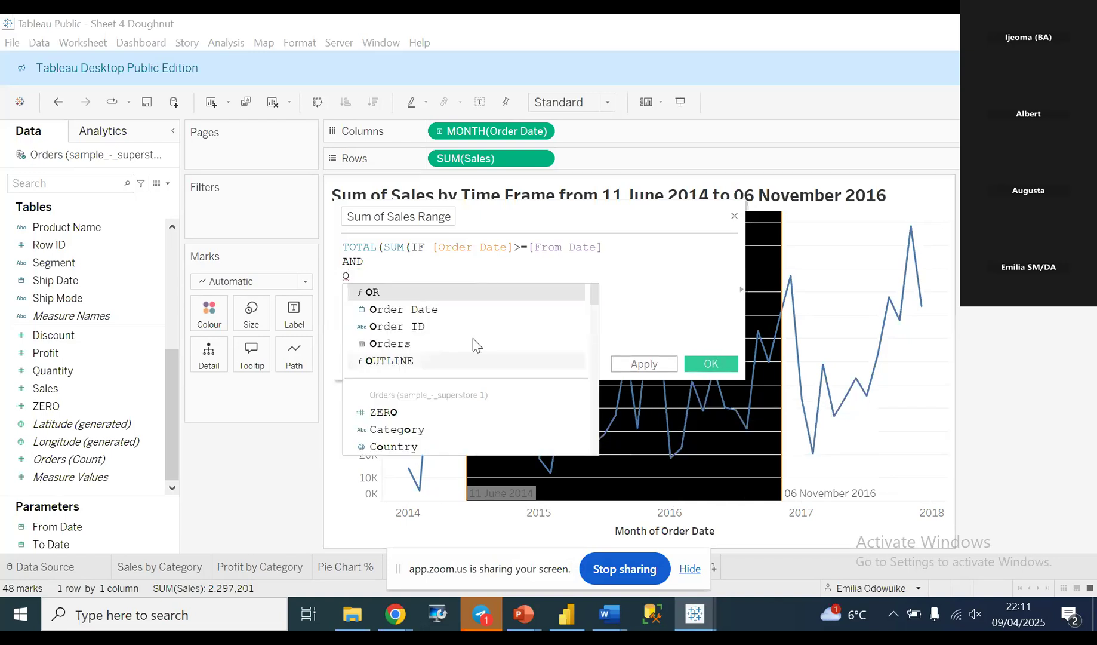
{"action": "double_click", "coordinate": [412, 309]}
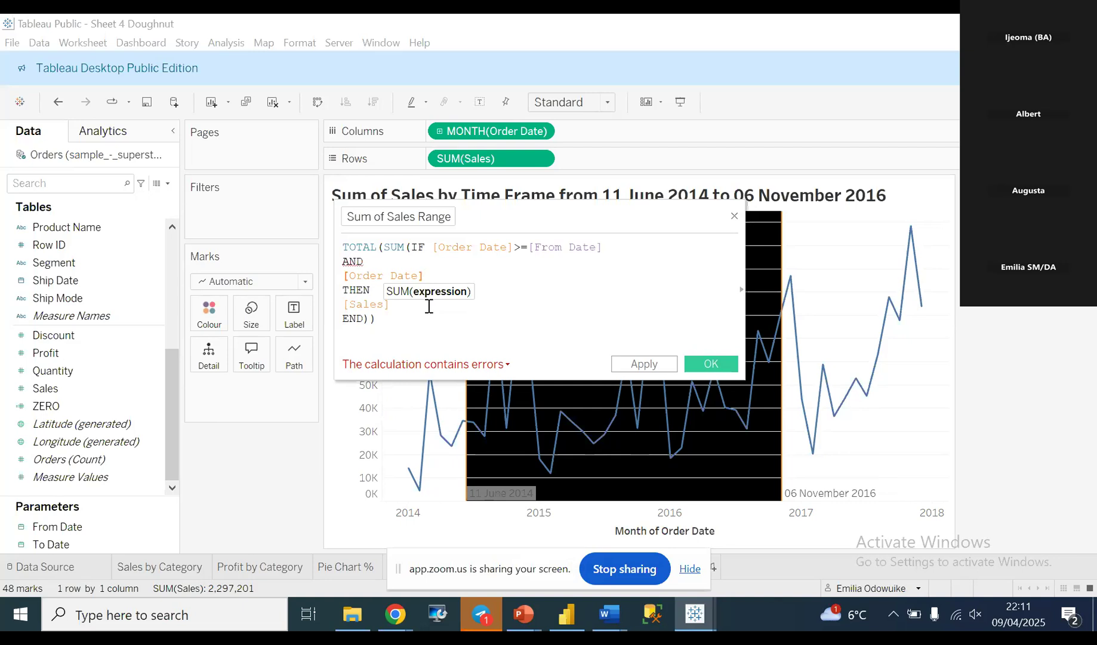
{"action": "type", "text": "<=T"}
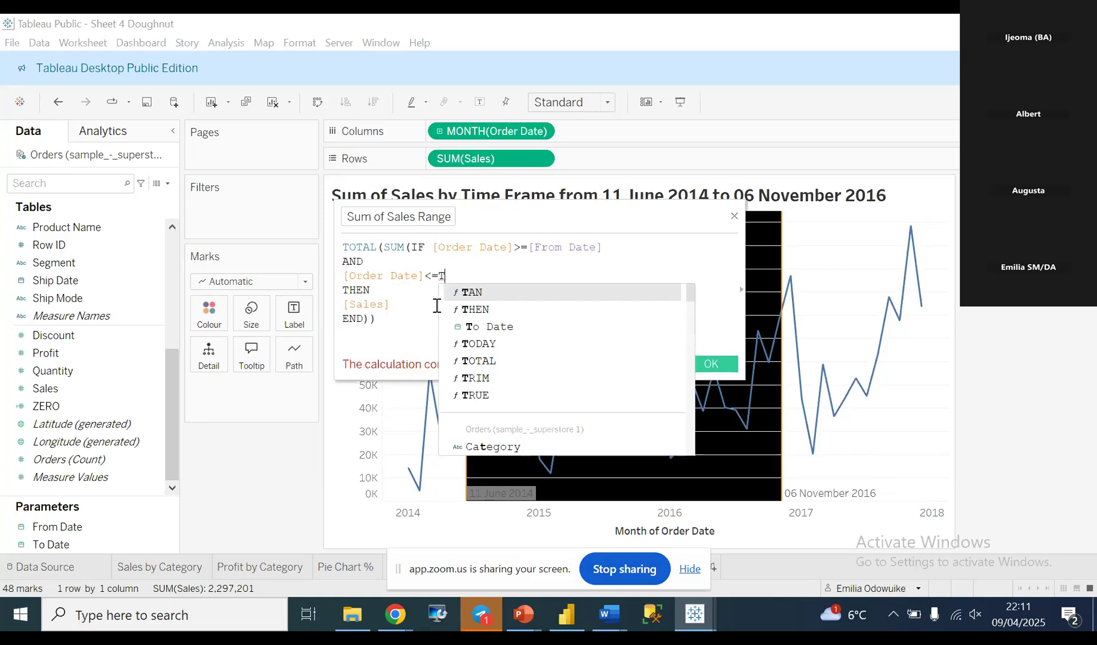
{"action": "left_click", "coordinate": [508, 326]}
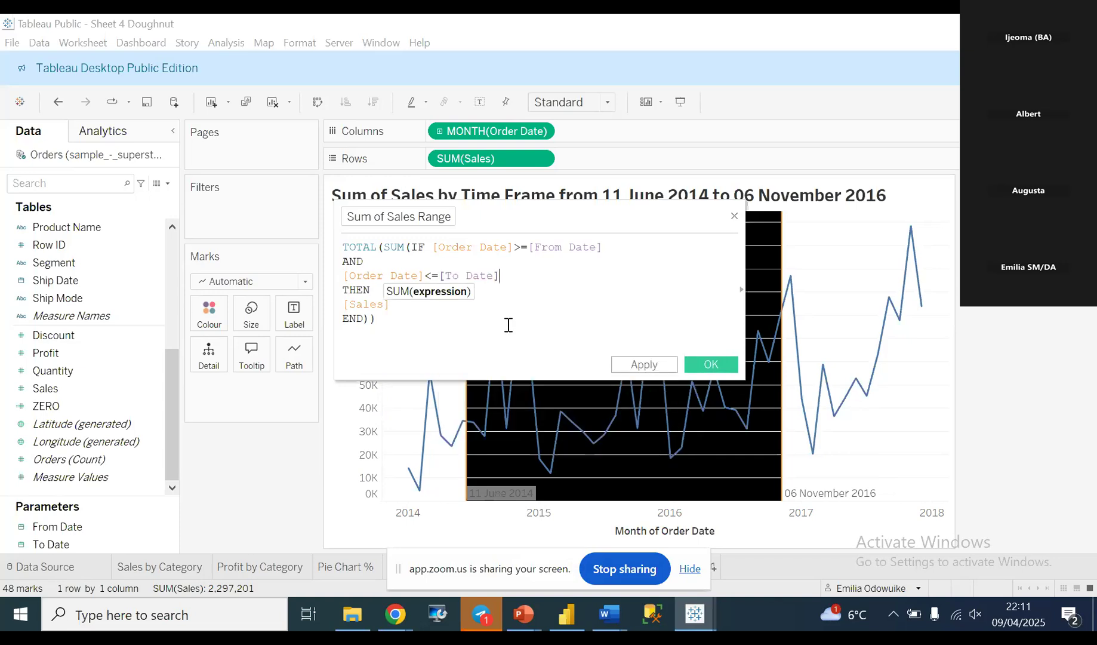
{"action": "left_click", "coordinate": [436, 347]}
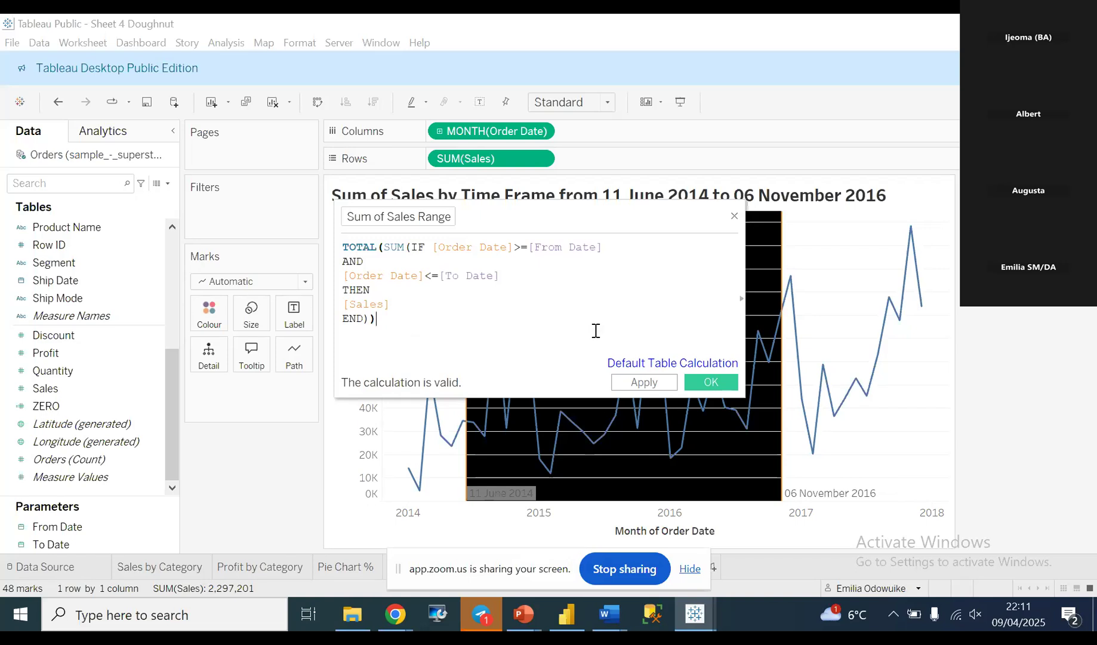
Apply and save the corrected formula, then stop screen sharing.
{"action": "left_click", "coordinate": [639, 383]}
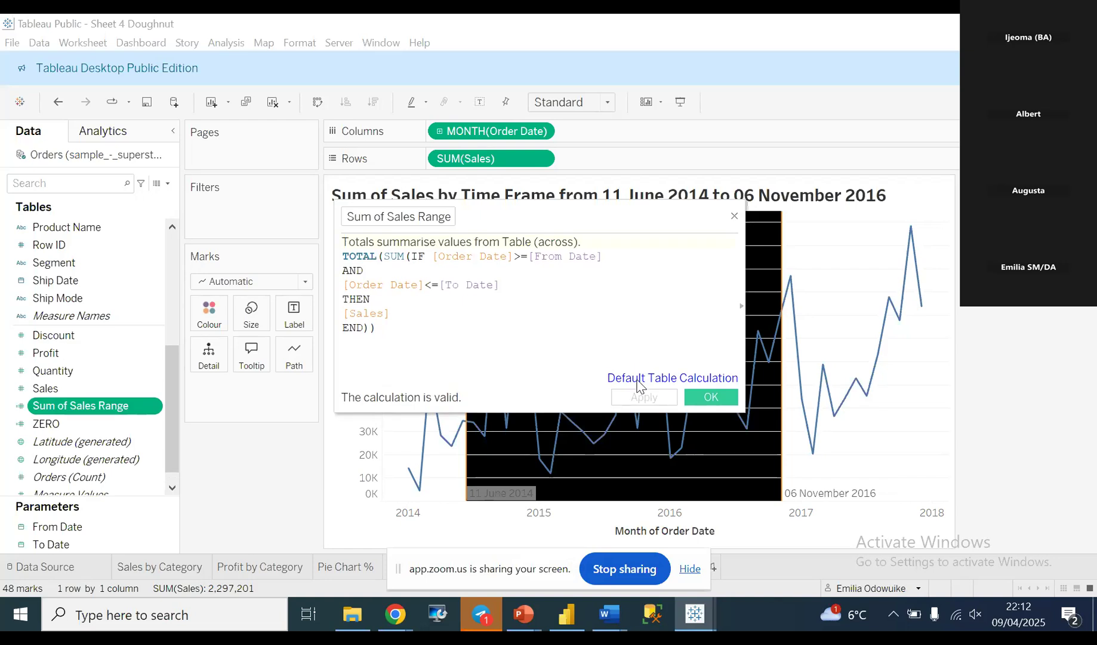
{"action": "left_click", "coordinate": [697, 399]}
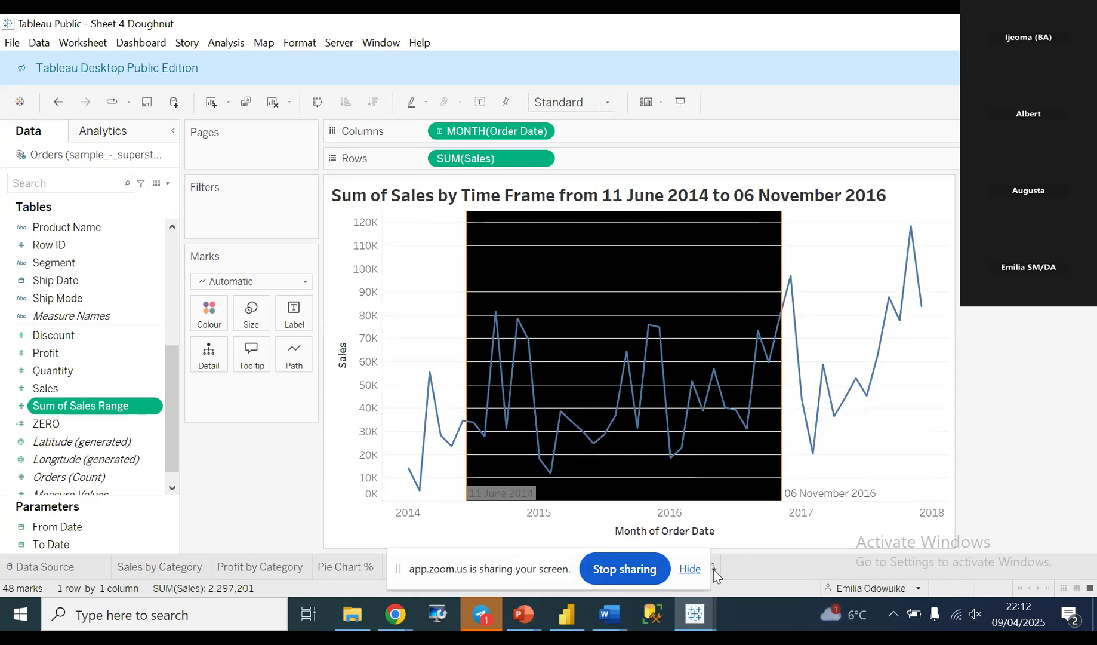
{"action": "left_click", "coordinate": [632, 570]}
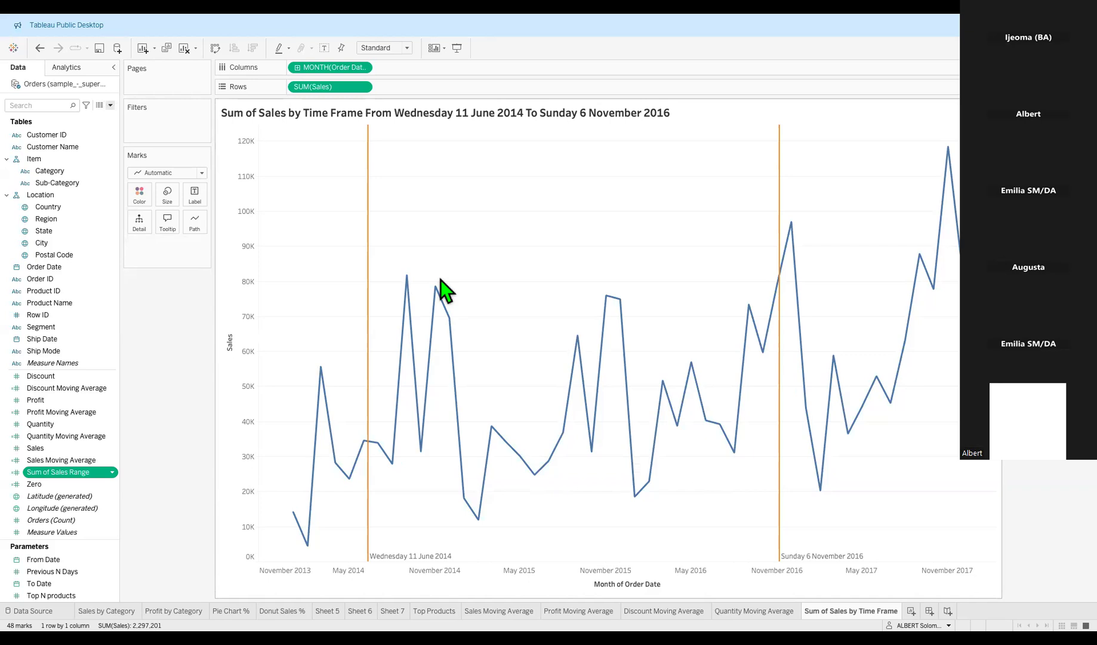
Drag Sum of Sales Range from the Data pane onto the Marks card's Detail shelf.
{"action": "left_click", "coordinate": [113, 473]}
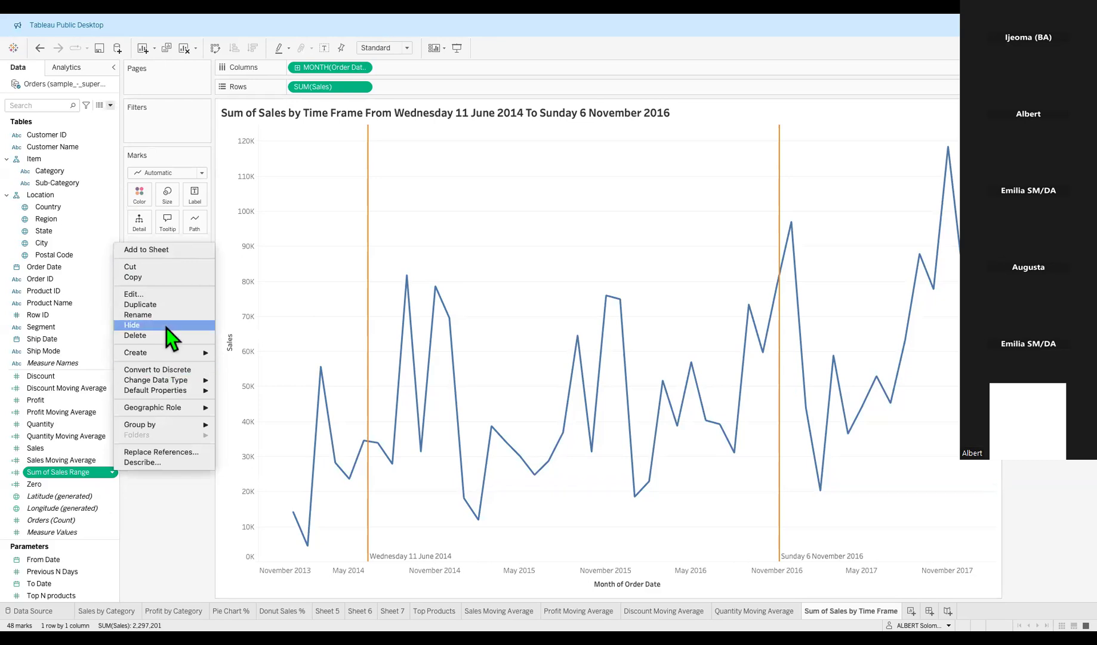
{"action": "left_click", "coordinate": [156, 295]}
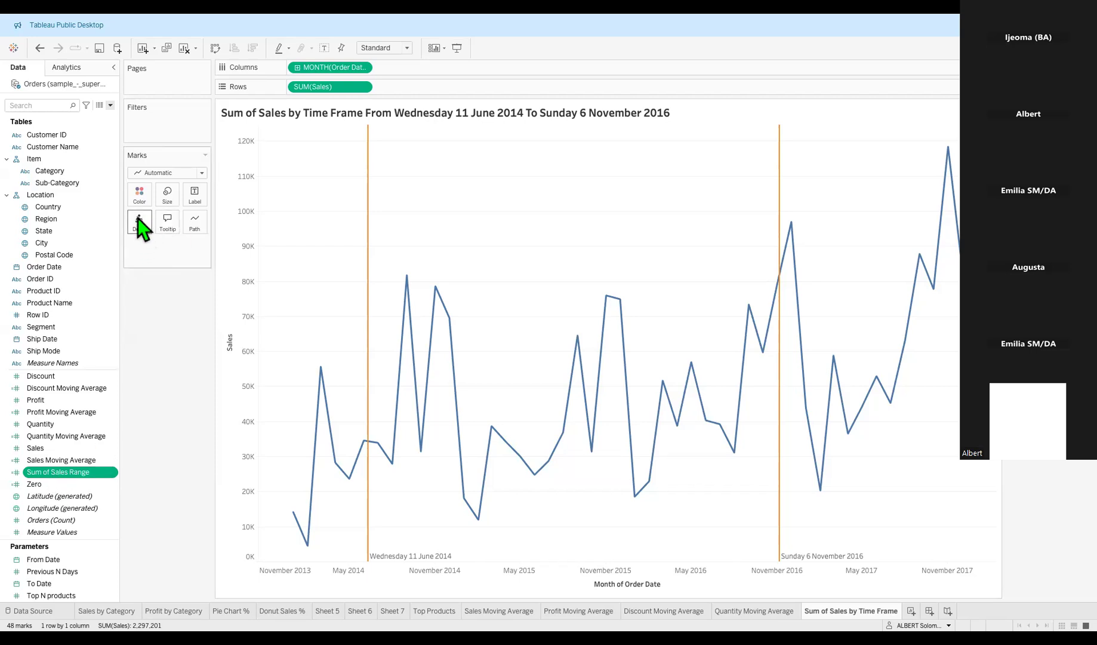
{"action": "left_click_drag", "start_coordinate": [65, 474], "coordinate": [140, 229]}
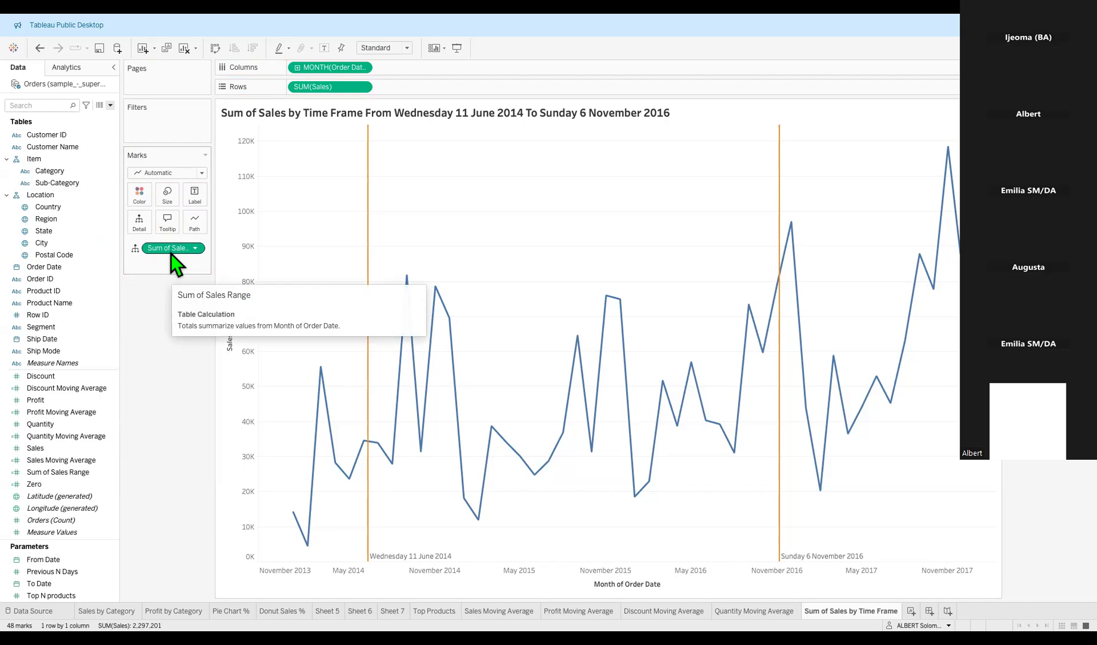
{"action": "double_click", "coordinate": [537, 113]}
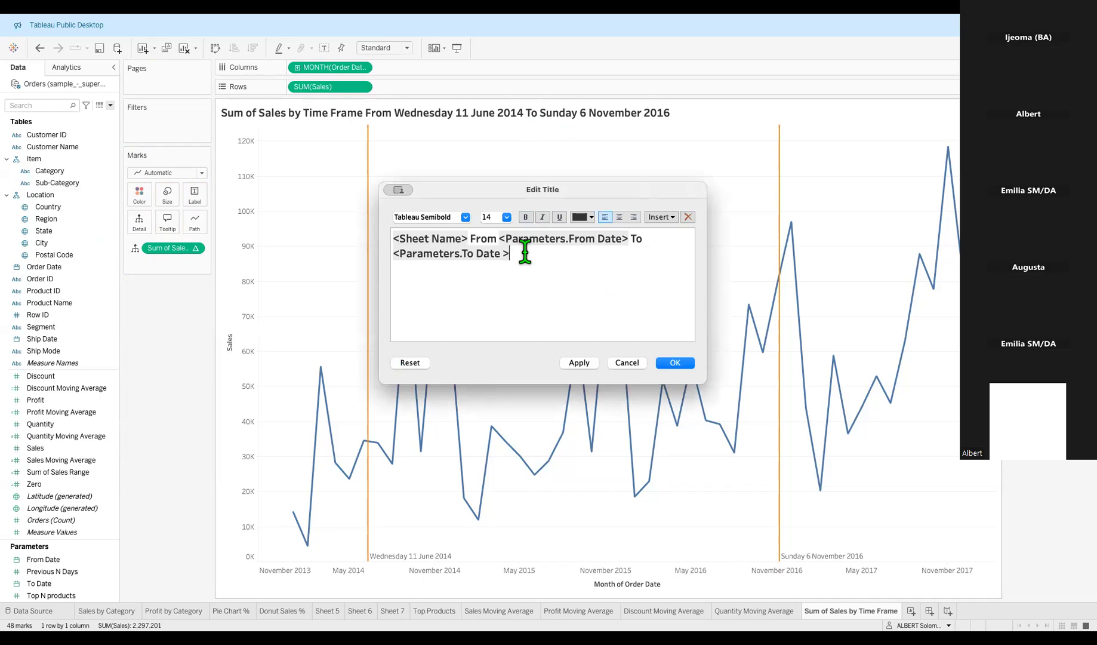
{"action": "left_click", "coordinate": [637, 364]}
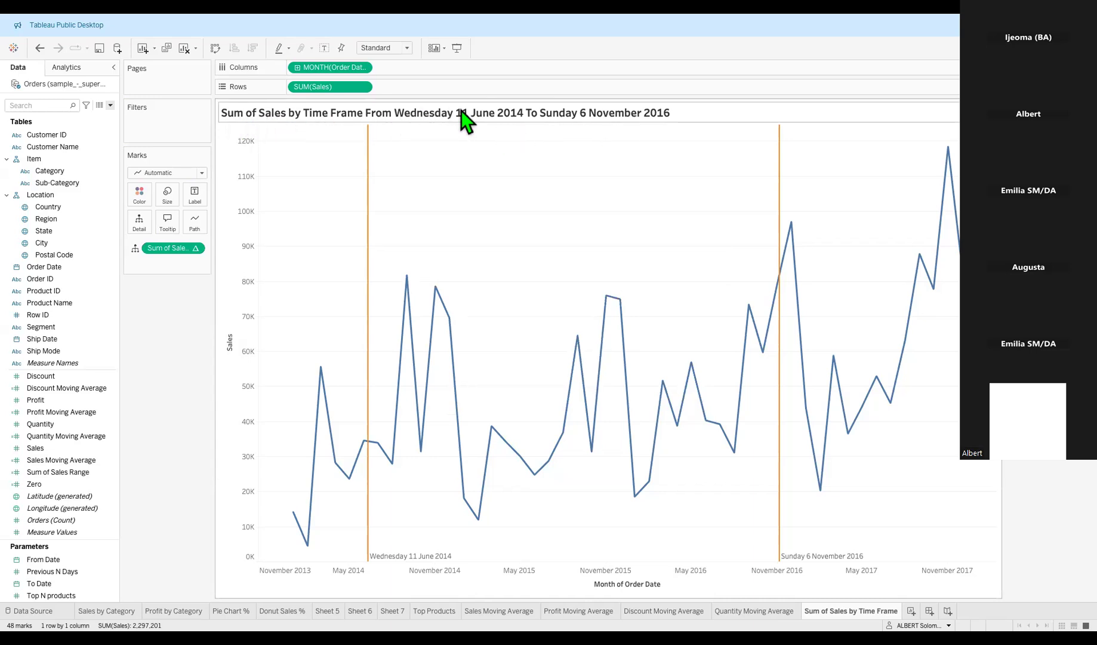
{"action": "double_click", "coordinate": [520, 110]}
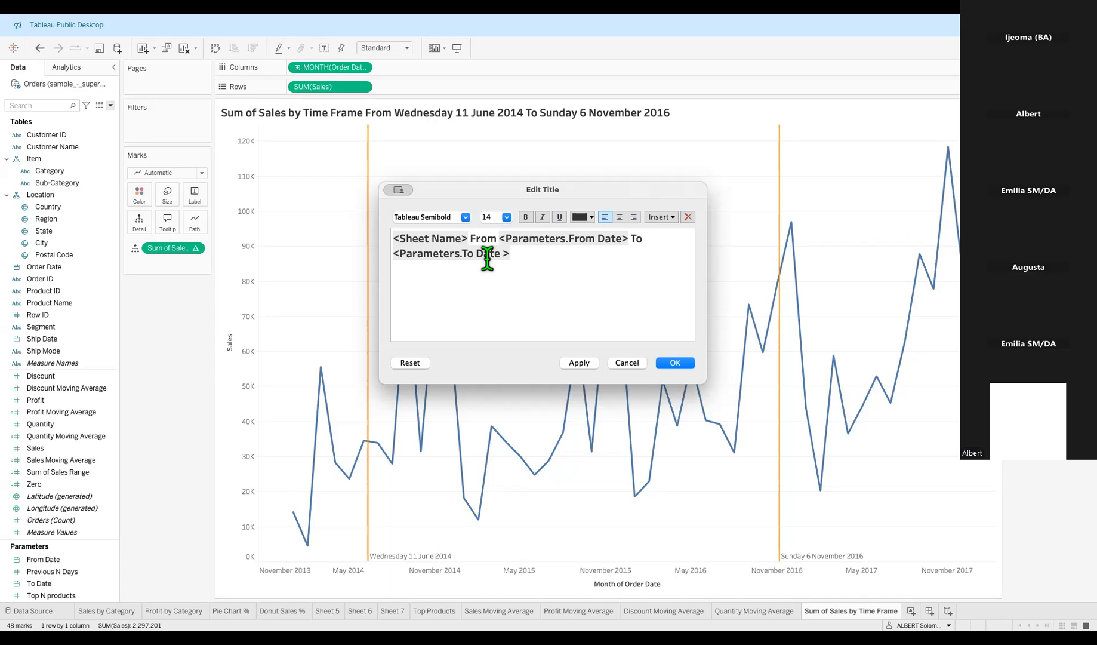
{"action": "left_click", "coordinate": [532, 253]}
{"action": "left_click", "coordinate": [621, 362]}
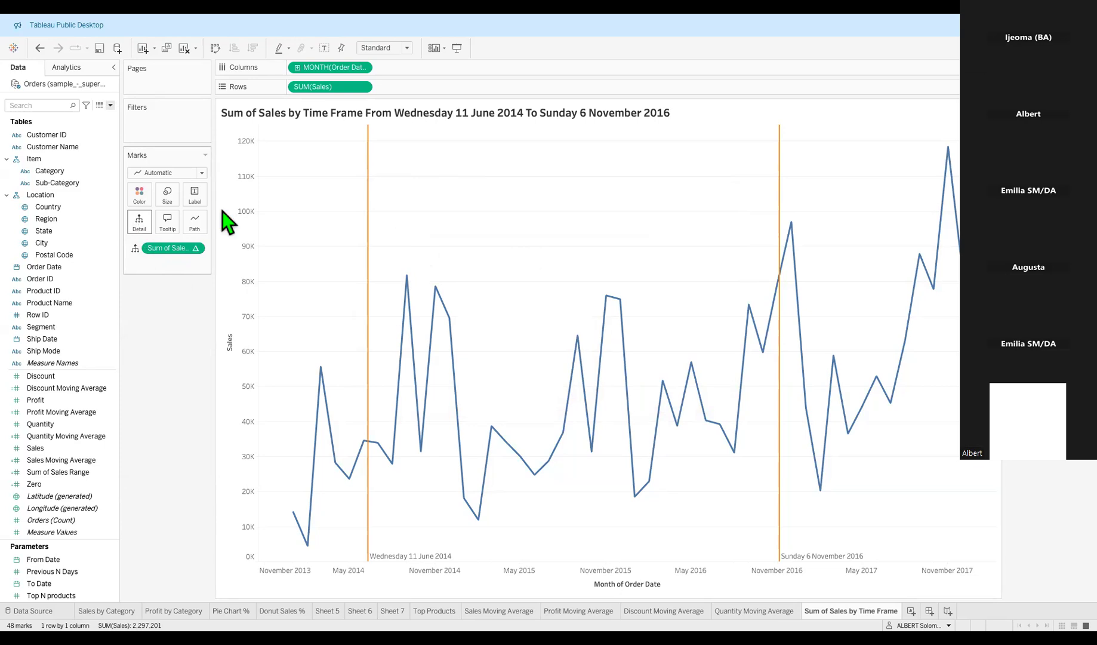
Append 'is' plus the inserted AGG(Sum of Sales Range) value to the title, showing 1,257,132.
{"action": "double_click", "coordinate": [499, 114]}
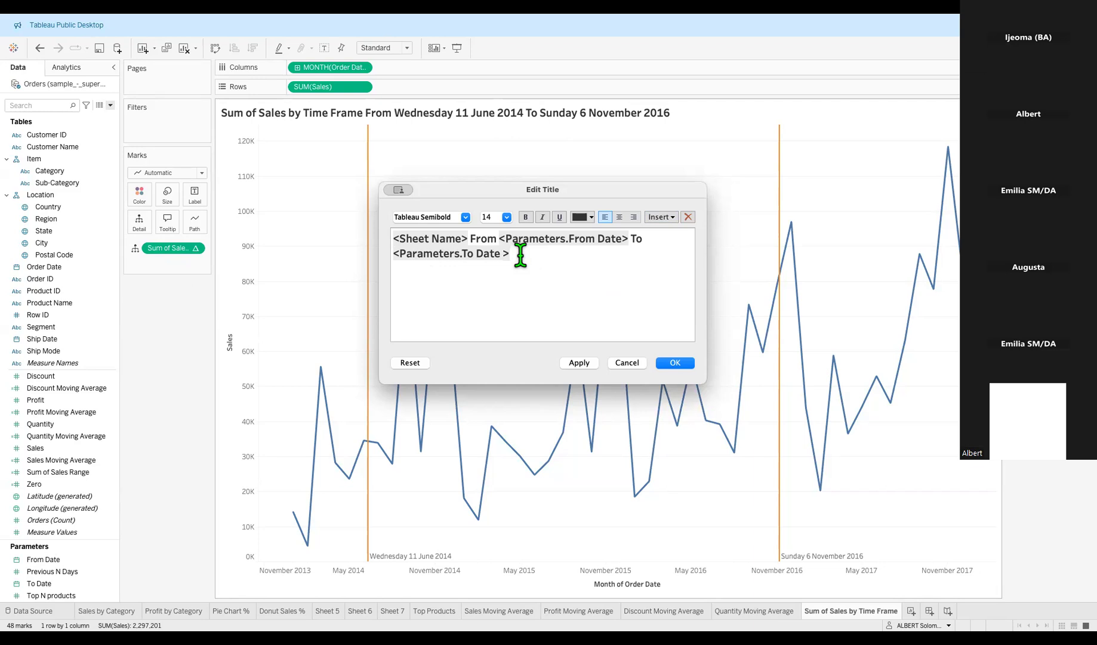
{"action": "type", "text": "is"}
{"action": "left_click", "coordinate": [672, 220]}
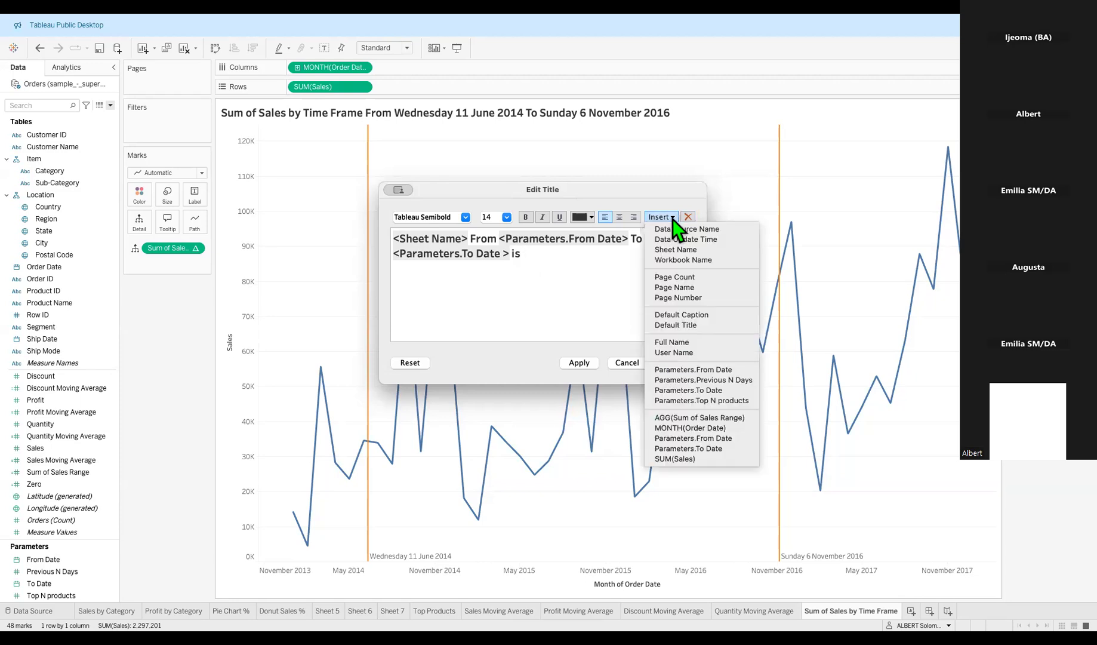
{"action": "left_click", "coordinate": [700, 418]}
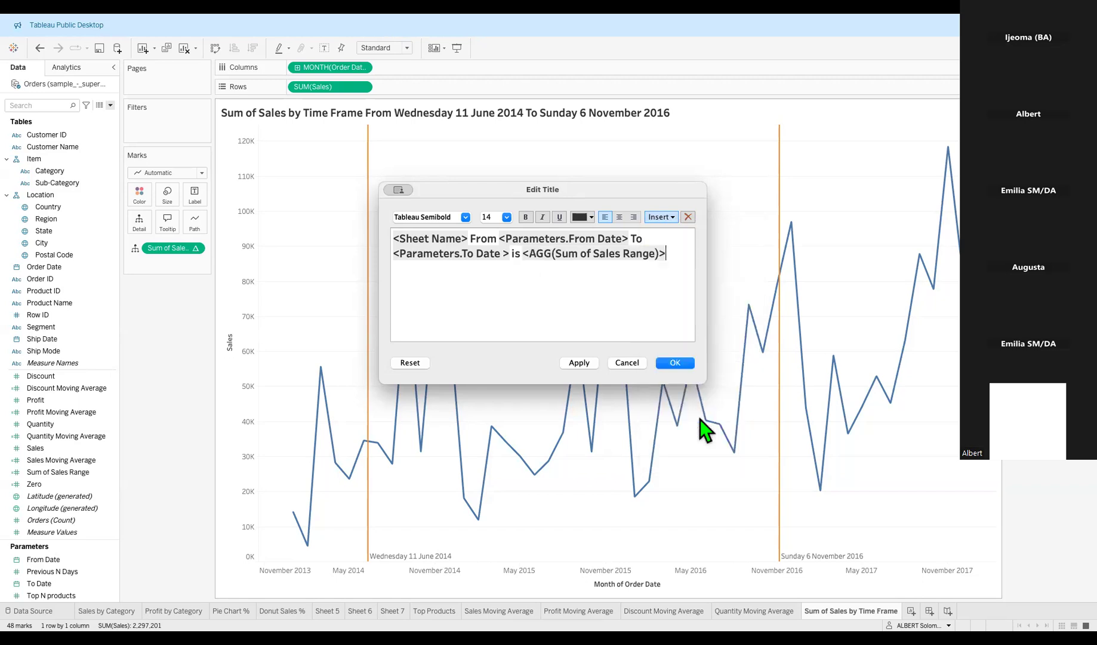
{"action": "left_click", "coordinate": [580, 363]}
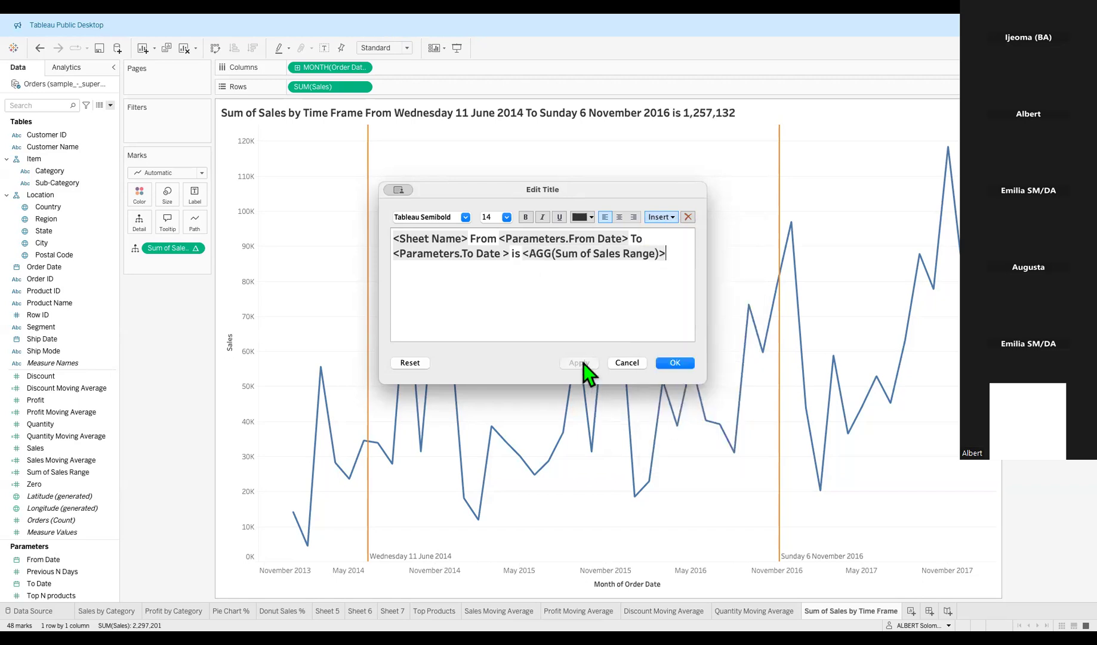
{"action": "left_click", "coordinate": [674, 363]}
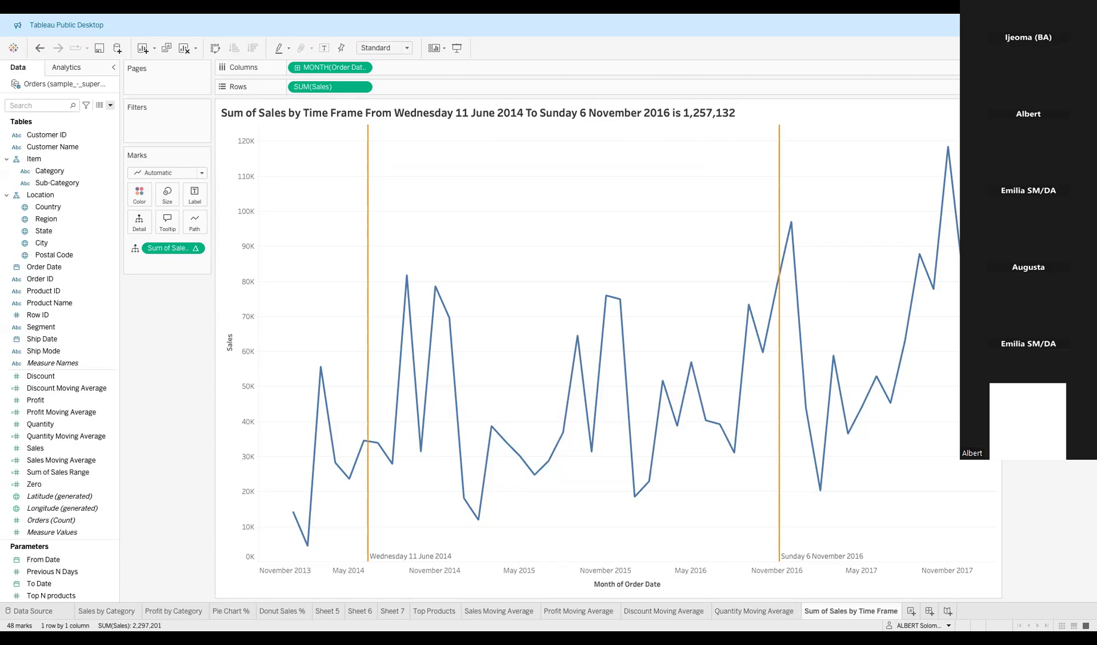
Delete ' is <AGG(Sum of Sales Range)>' so the title ends at 6 November 2016.
{"action": "double_click", "coordinate": [606, 118]}
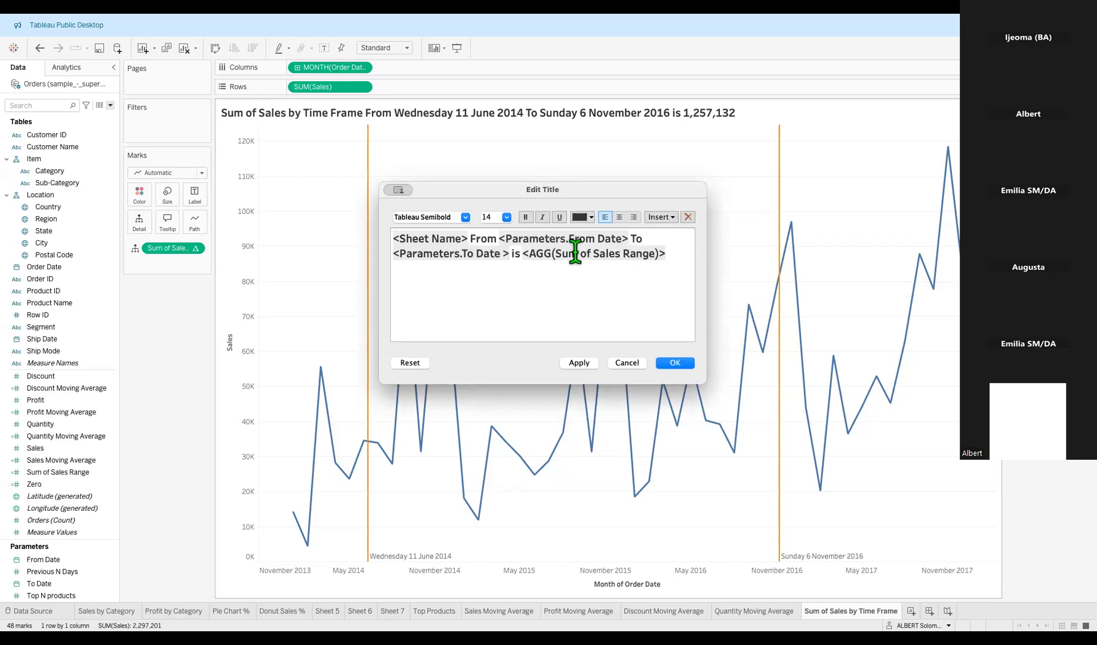
{"action": "left_click_drag", "start_coordinate": [665, 254], "coordinate": [557, 256]}
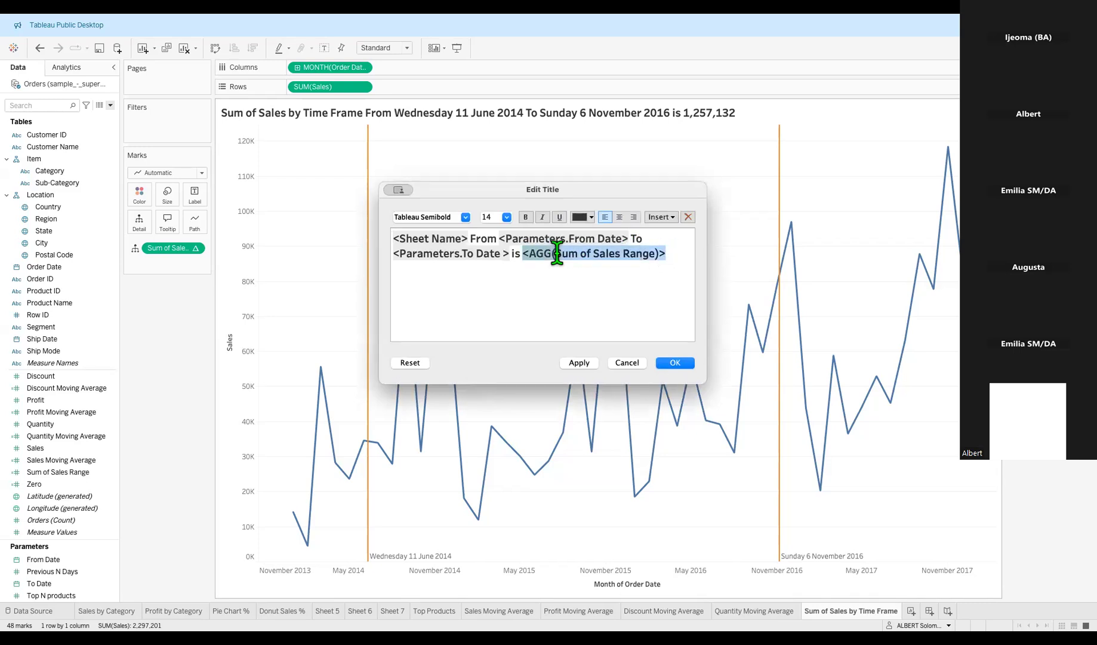
{"action": "key", "text": "BackSpace"}
{"action": "key", "text": "BackSpace"}
{"action": "key", "text": "BackSpace"}
{"action": "key", "text": "BackSpace"}
{"action": "key", "text": "BackSpace"}
{"action": "key", "text": "BackSpace"}
{"action": "key", "text": "BackSpace"}
{"action": "key", "text": "BackSpace"}
{"action": "key", "text": "BackSpace"}
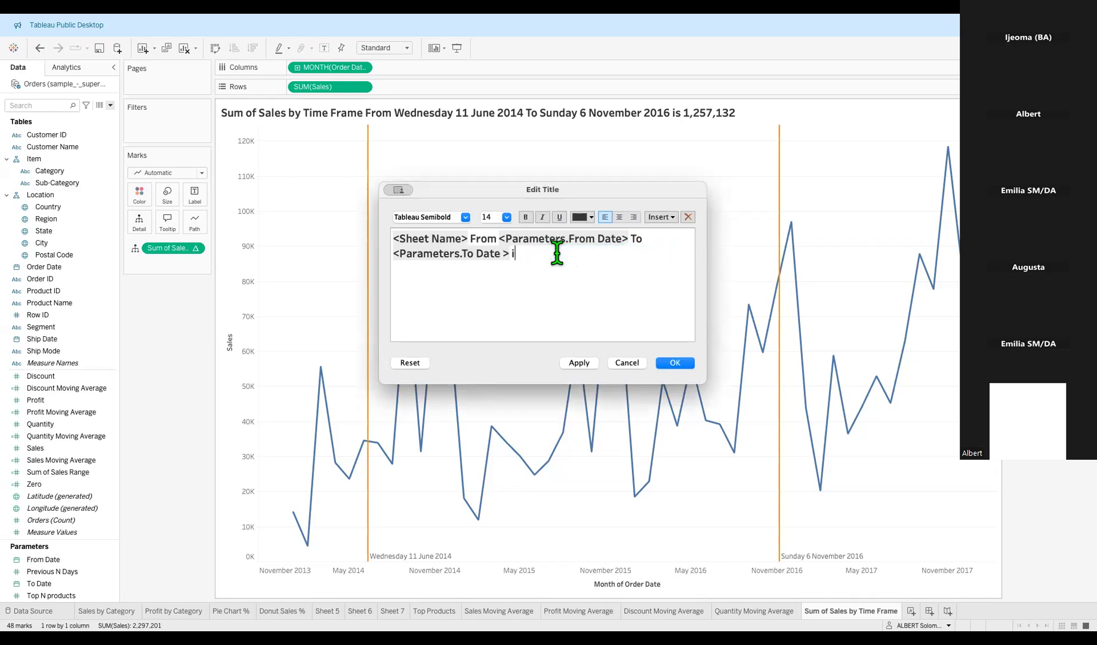
{"action": "left_click", "coordinate": [685, 368]}
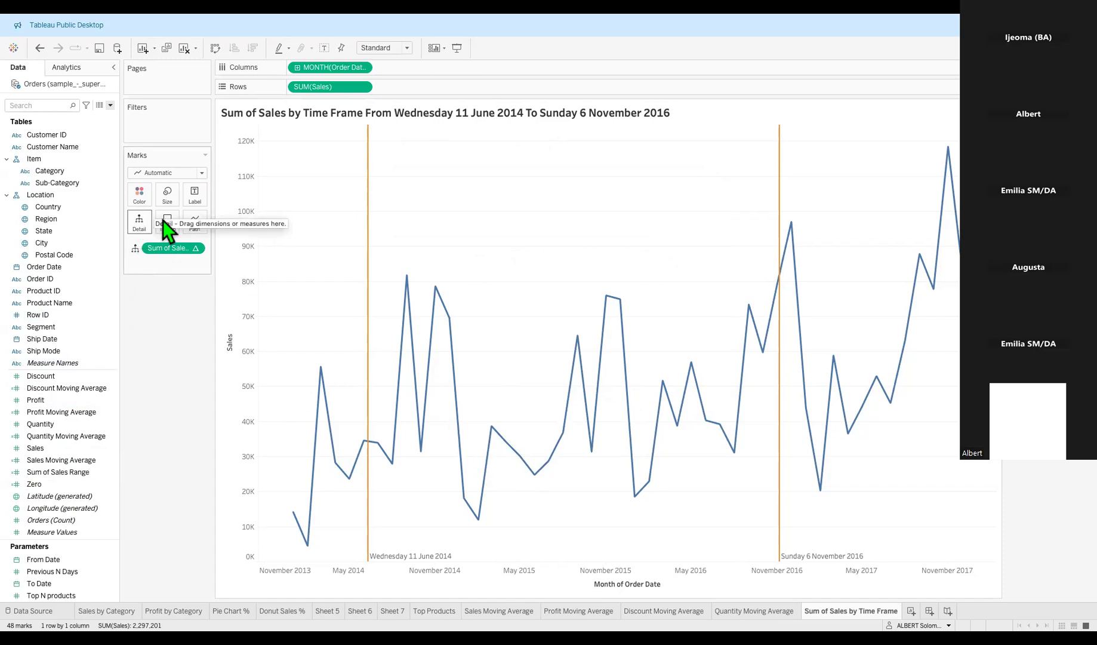
{"action": "mouse_move", "coordinate": [457, 394]}
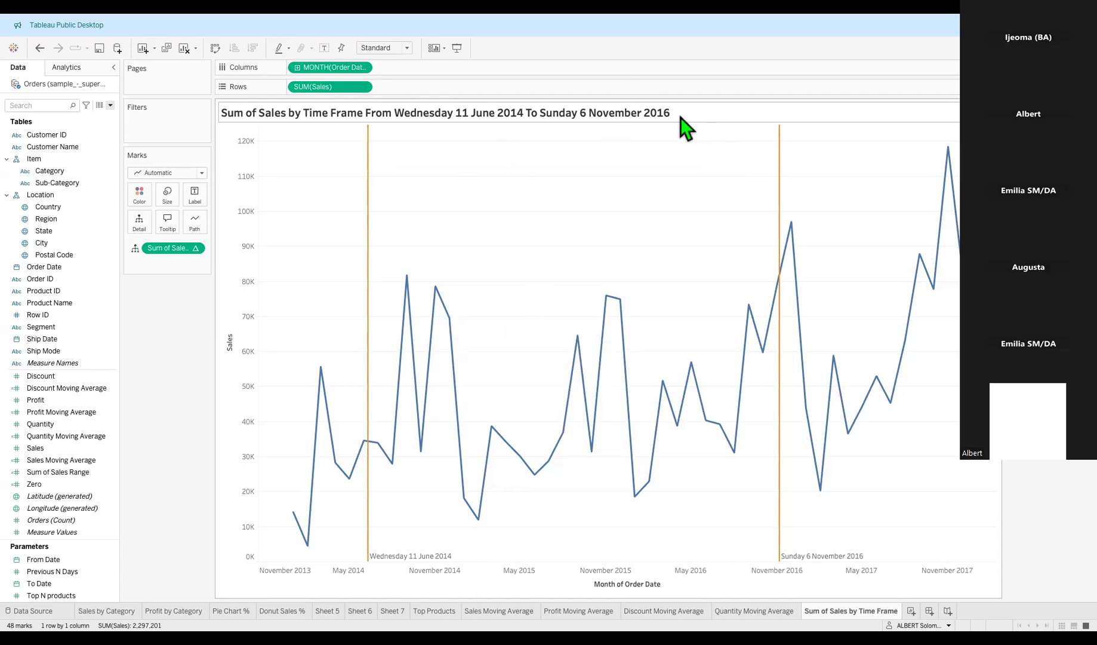
Re-append 'is' with the AGG(Sum of Sales Range) field at the title's end, showing 1,257,132.
{"action": "double_click", "coordinate": [554, 115]}
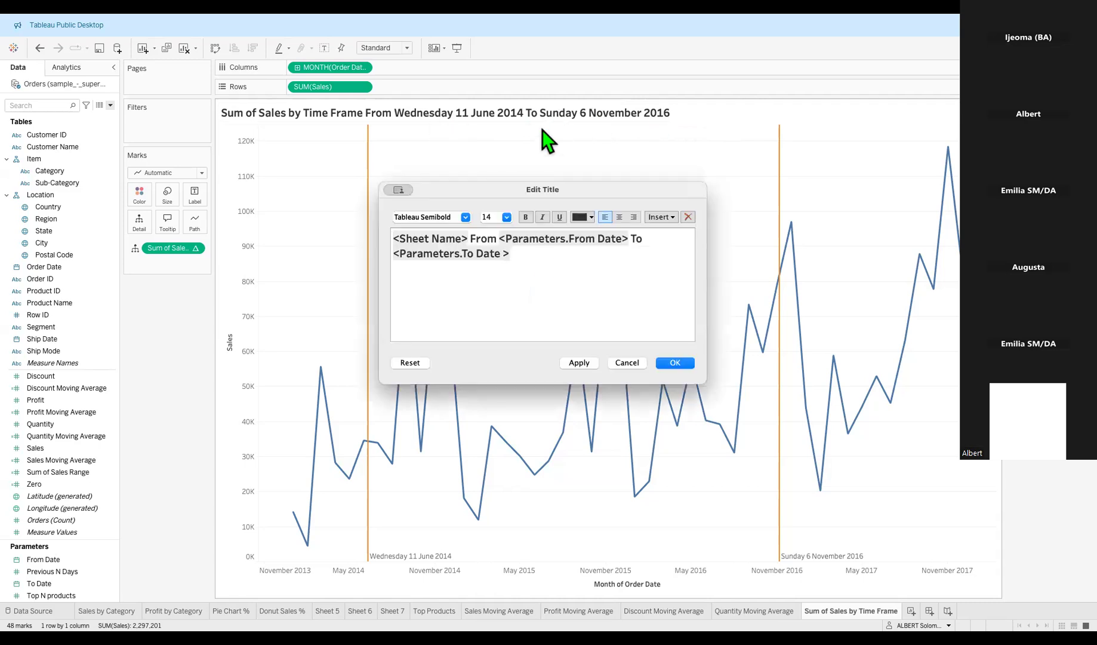
{"action": "left_click", "coordinate": [518, 255]}
{"action": "type", "text": "is"}
{"action": "left_click", "coordinate": [668, 220]}
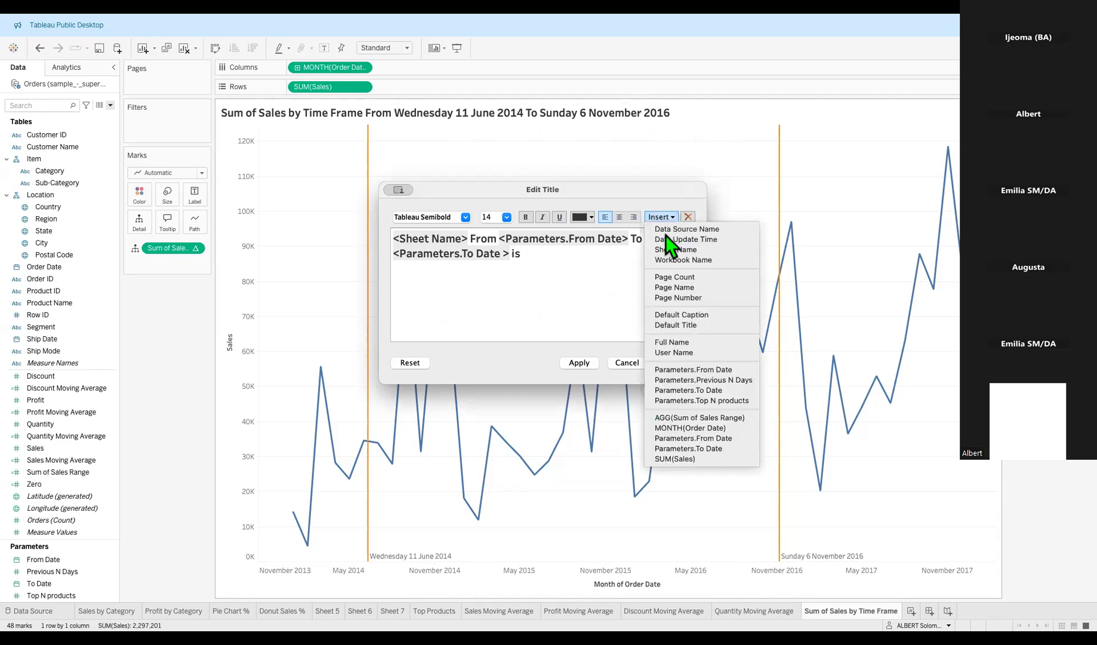
{"action": "left_click", "coordinate": [695, 420]}
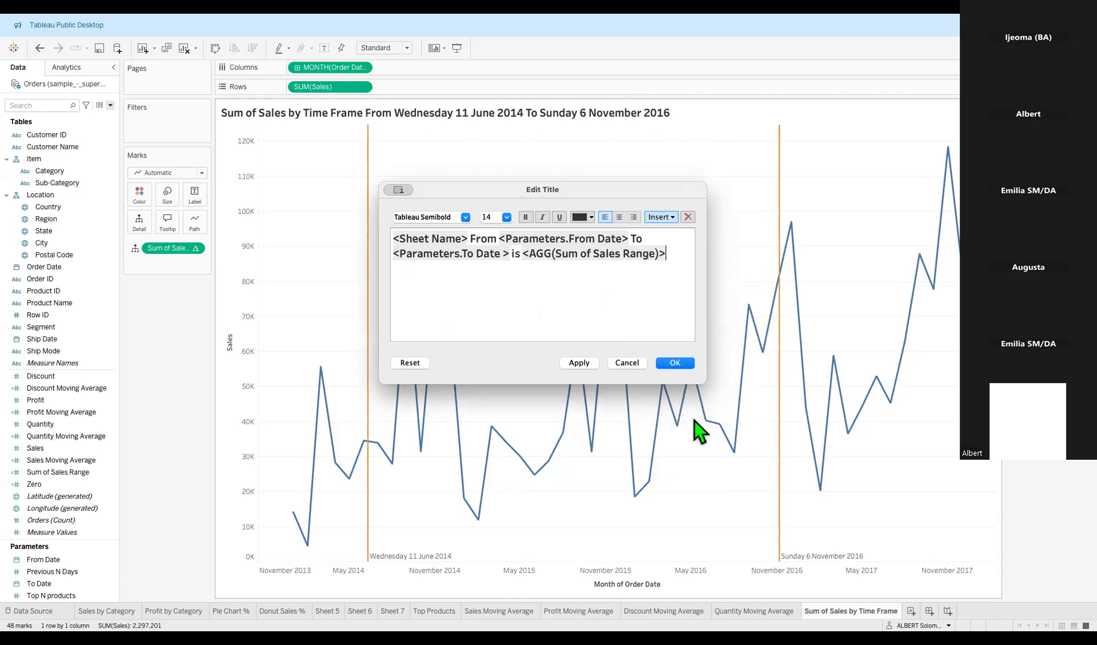
{"action": "left_click", "coordinate": [594, 368]}
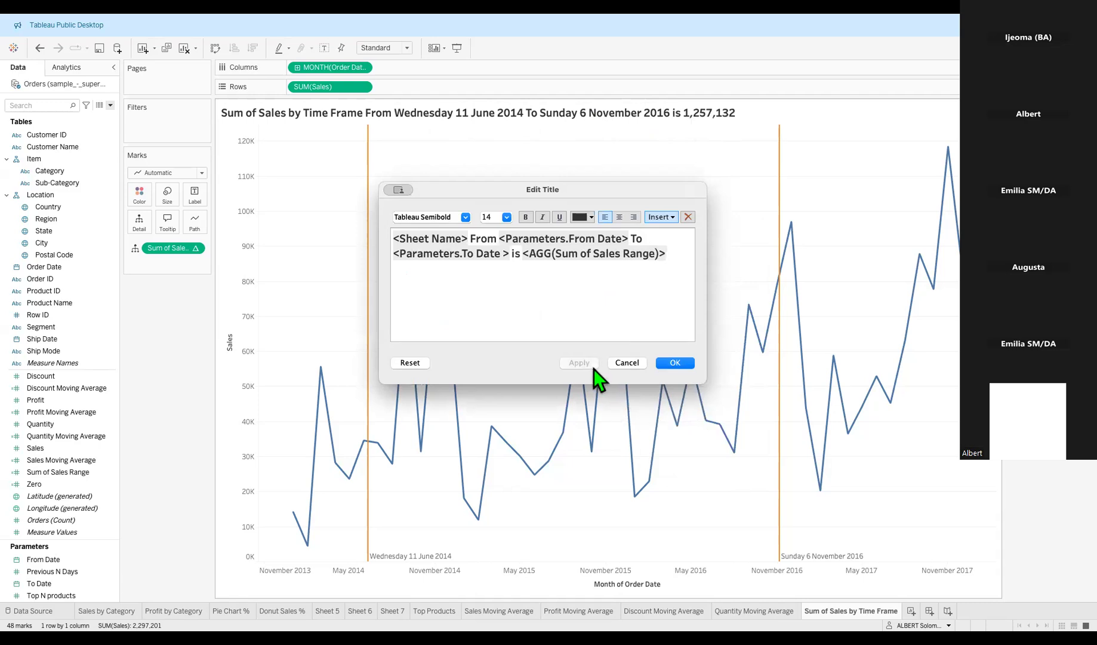
{"action": "left_click", "coordinate": [666, 362]}
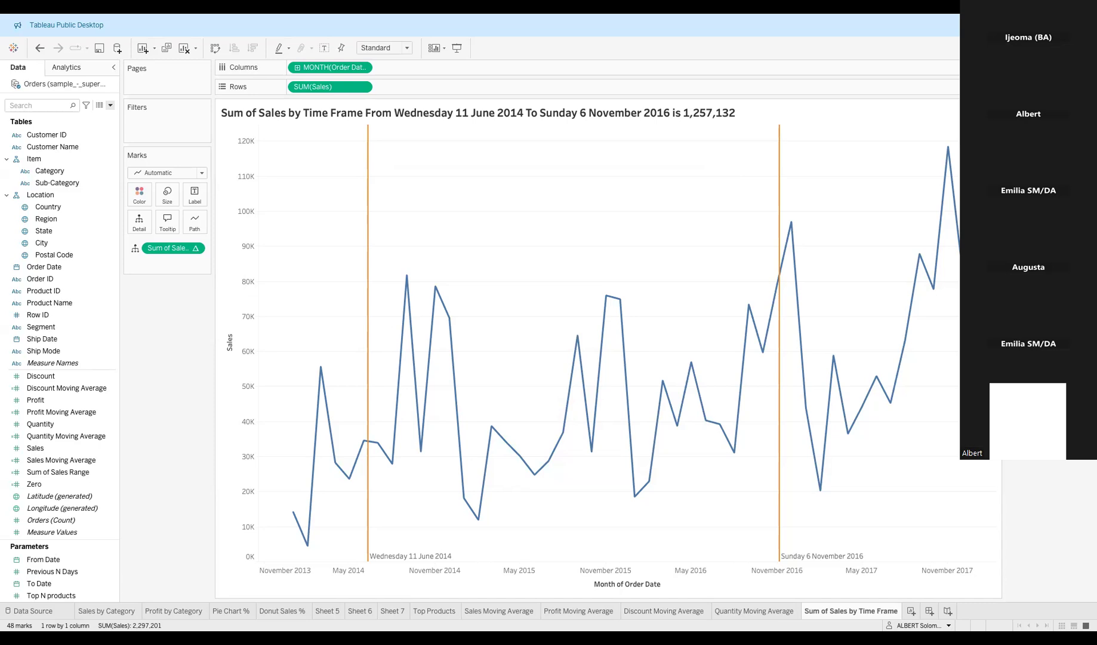
Move the To Date to 6 November 2015 and give the date band a grey fill.
{"action": "key", "text": "Return"}
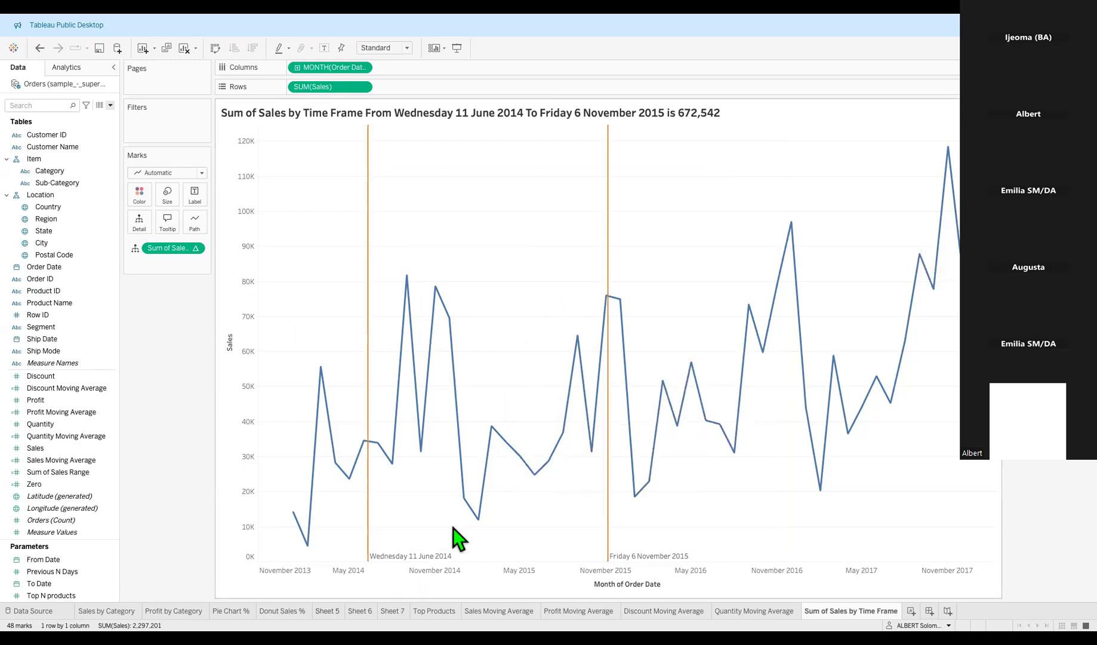
{"action": "right_click", "coordinate": [396, 557]}
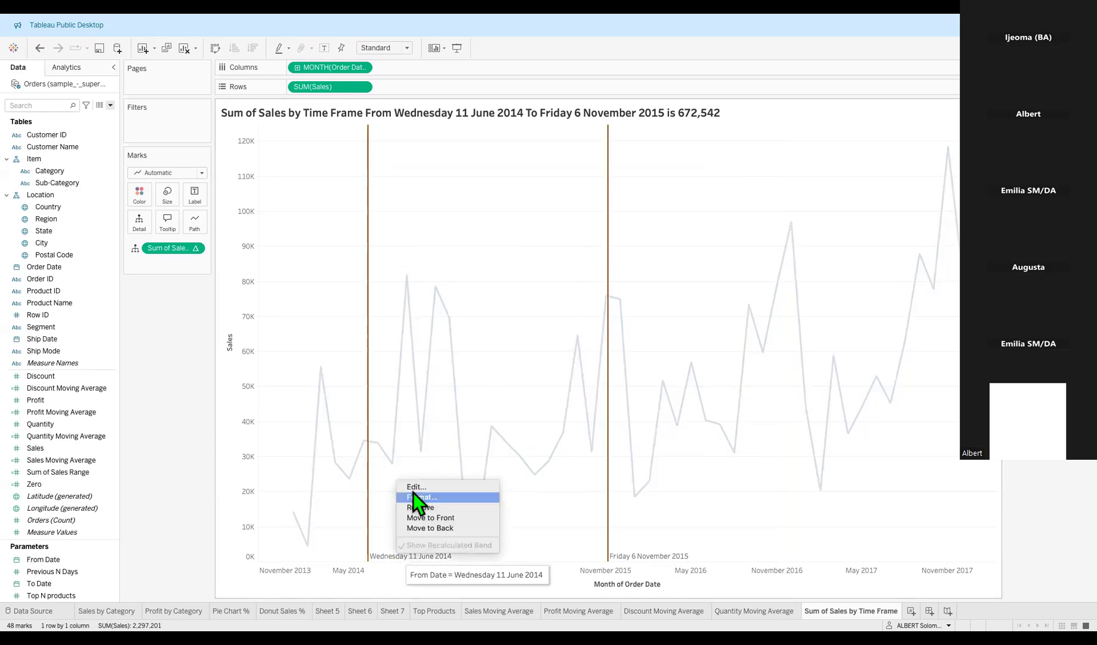
{"action": "left_click", "coordinate": [413, 490]}
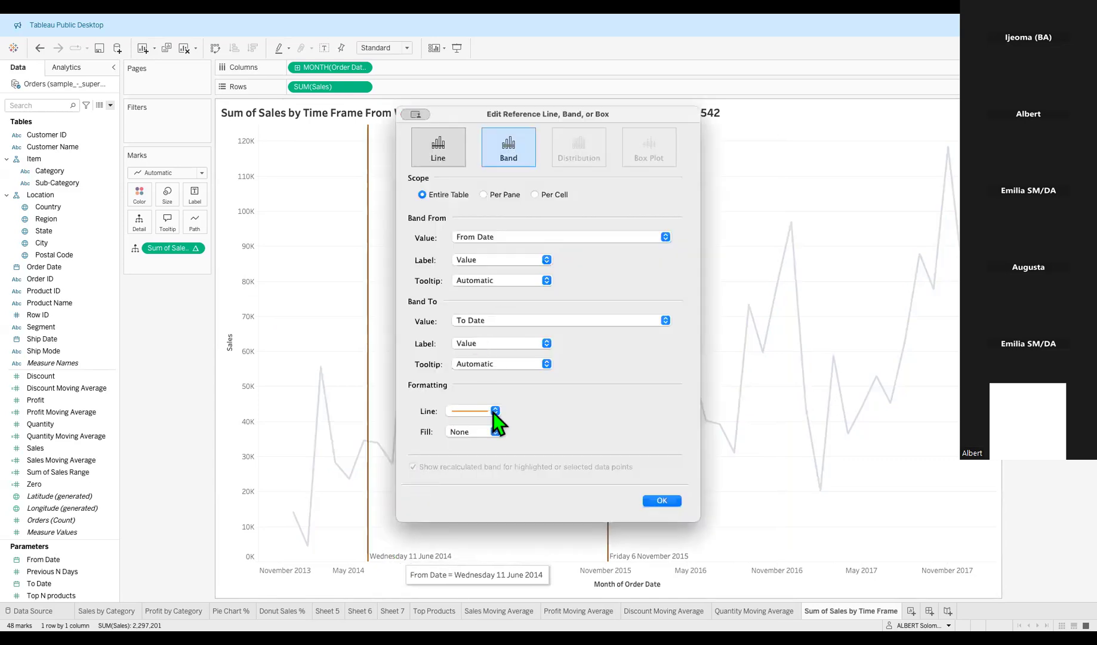
{"action": "left_click", "coordinate": [495, 430]}
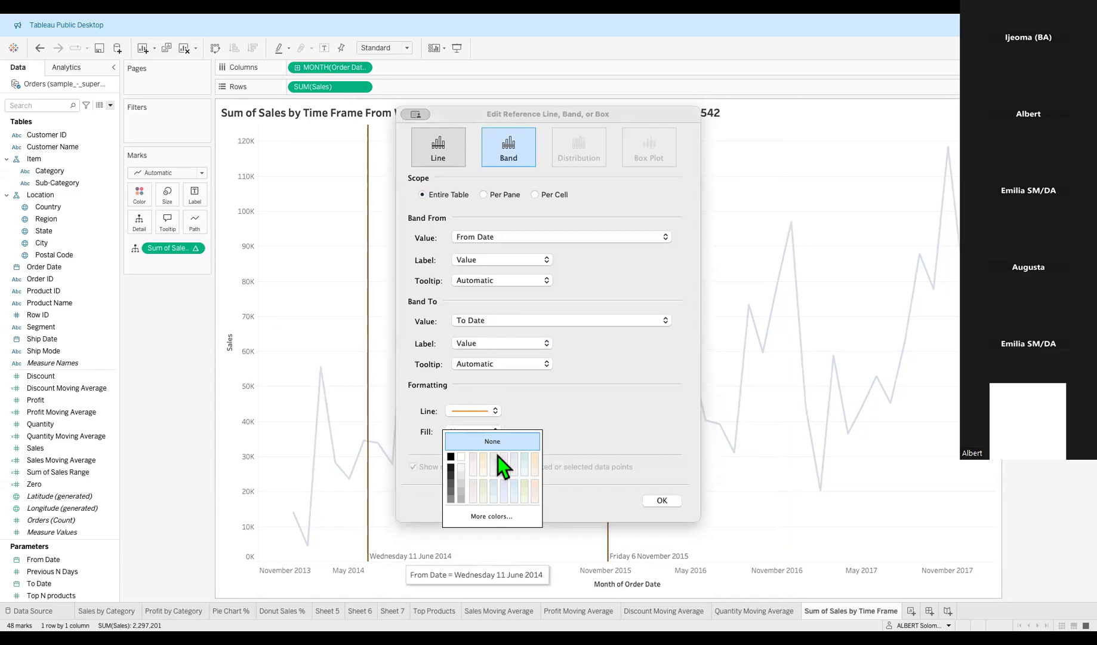
{"action": "left_click", "coordinate": [495, 455]}
{"action": "left_click", "coordinate": [657, 500]}
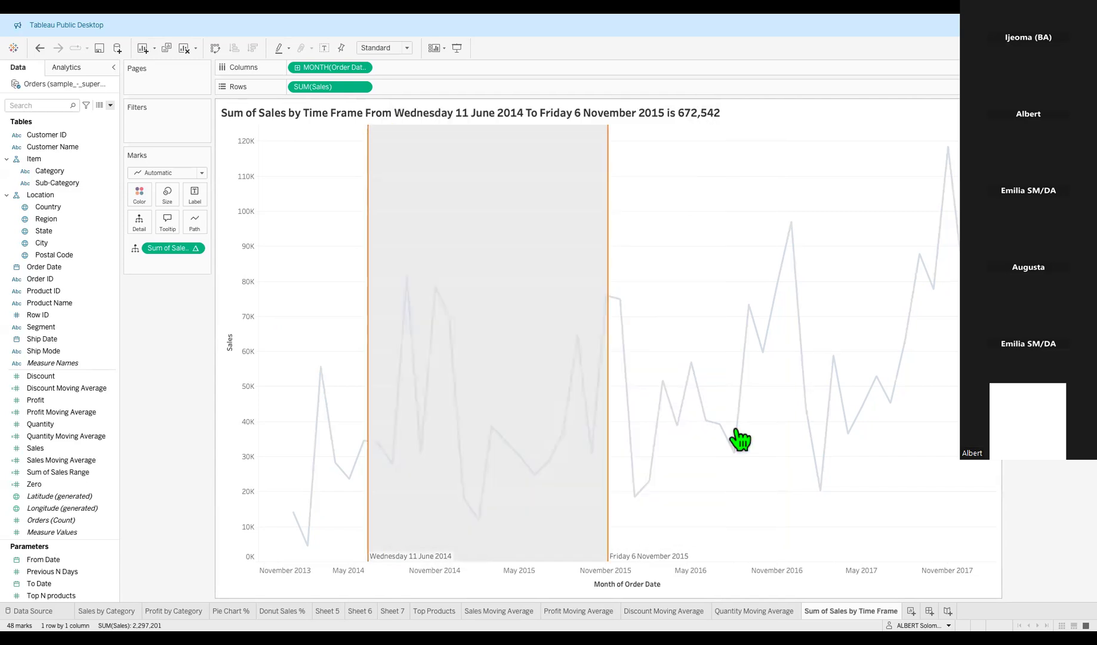
{"action": "left_click", "coordinate": [664, 358]}
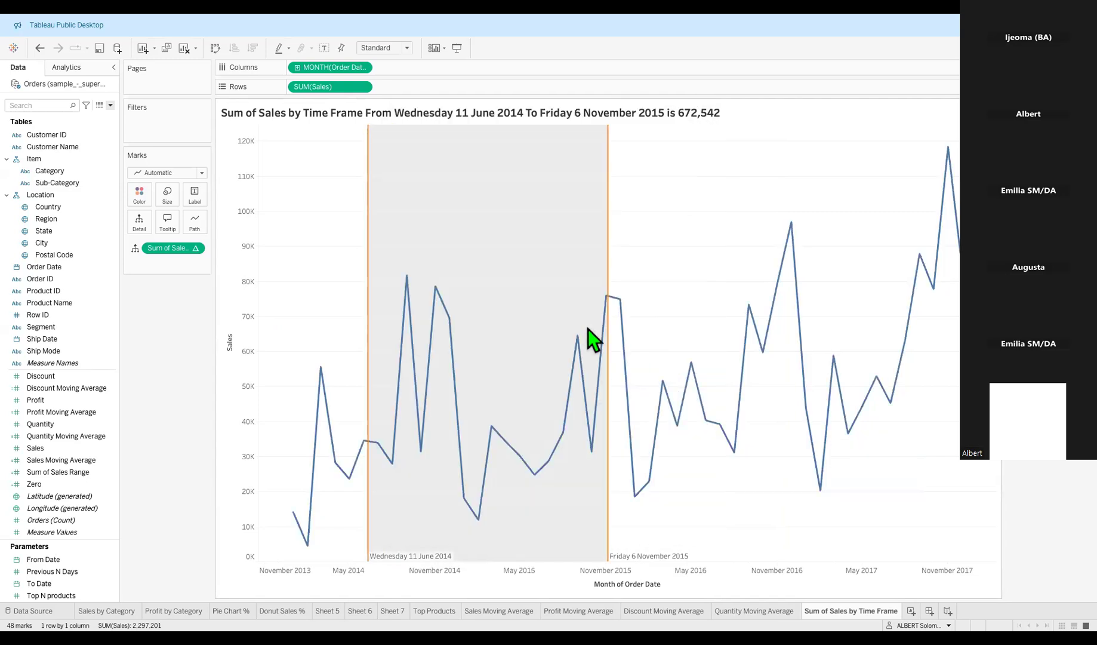
Switch the band to a paler fill and shift the To Date back to November 2014.
{"action": "left_click", "coordinate": [417, 560]}
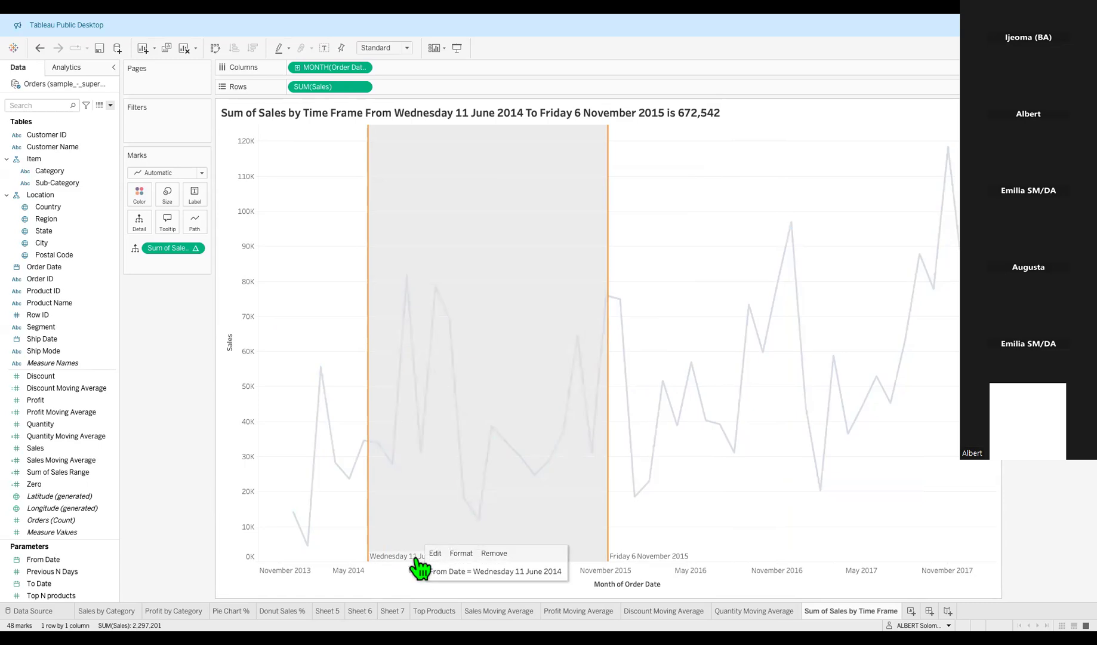
{"action": "right_click", "coordinate": [416, 559]}
{"action": "left_click", "coordinate": [440, 487]}
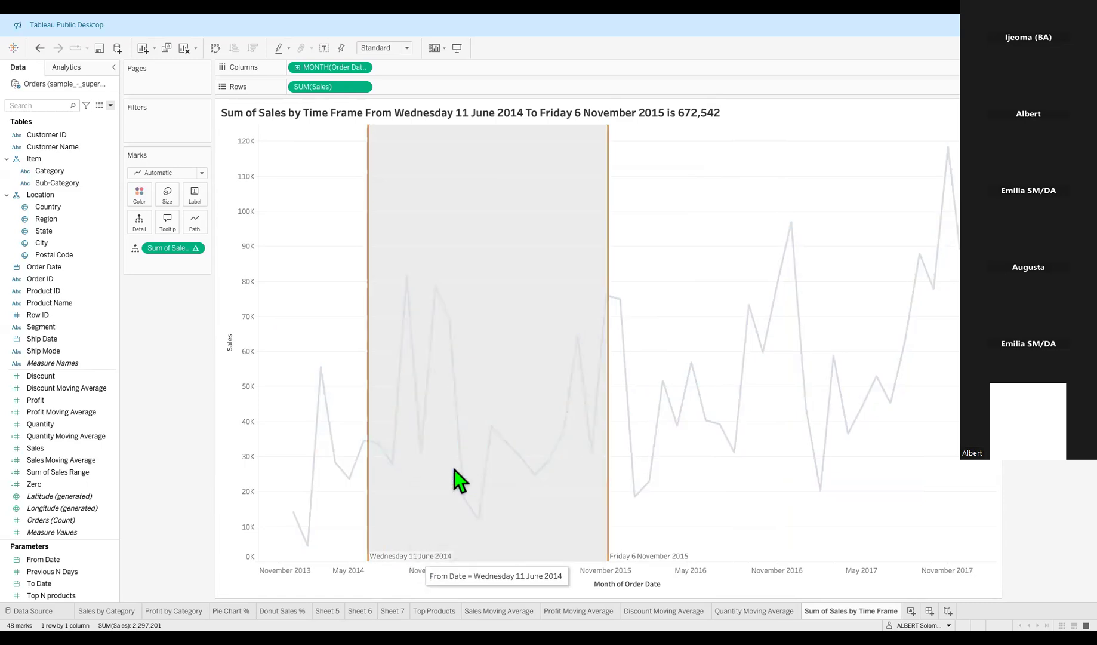
{"action": "left_click", "coordinate": [495, 431]}
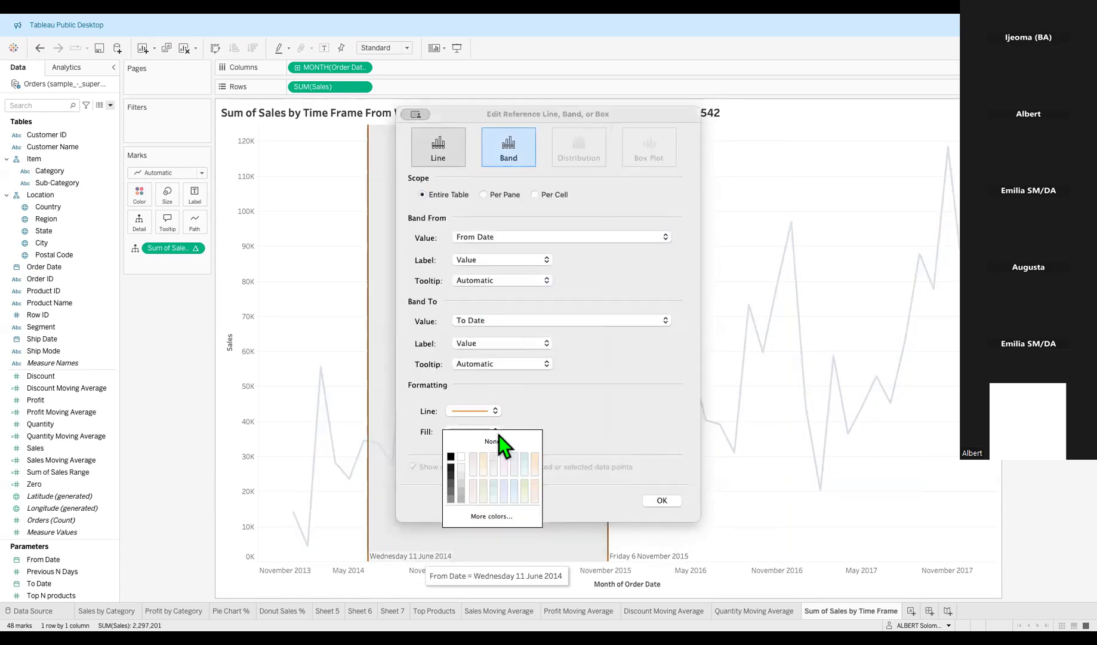
{"action": "left_click", "coordinate": [526, 457]}
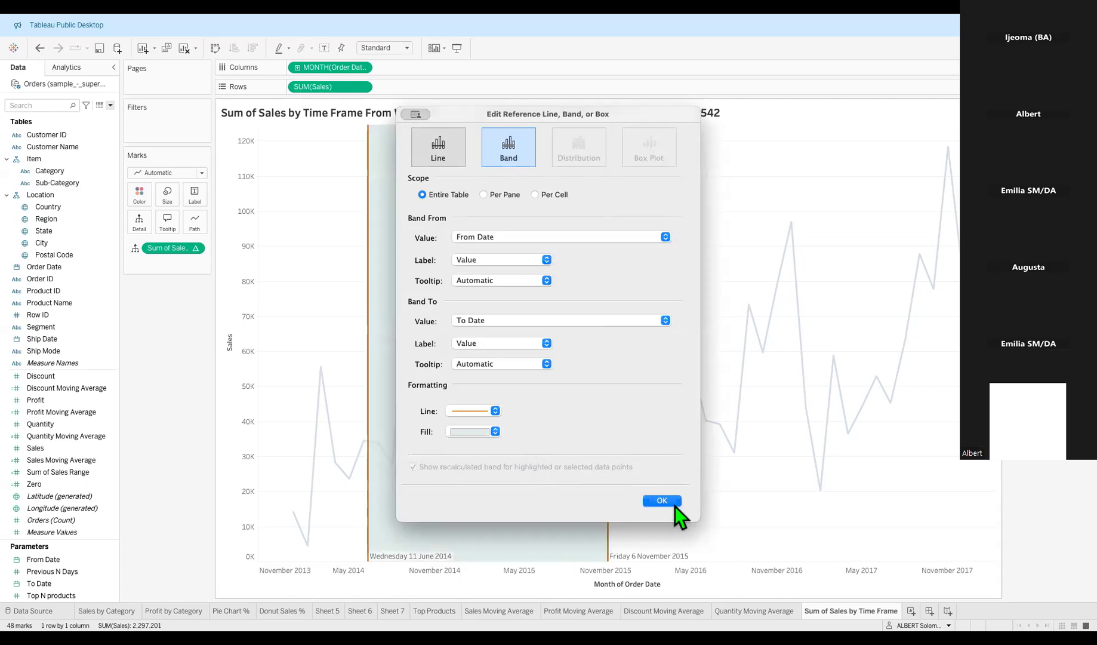
{"action": "left_click", "coordinate": [663, 501]}
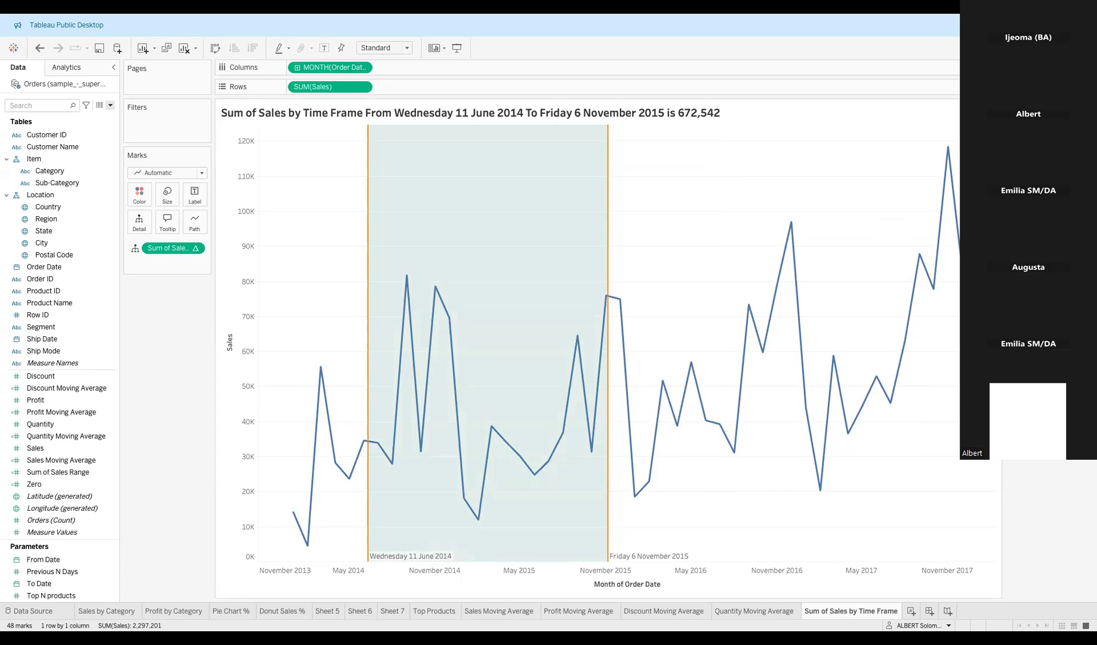
{"action": "key", "text": "Return"}
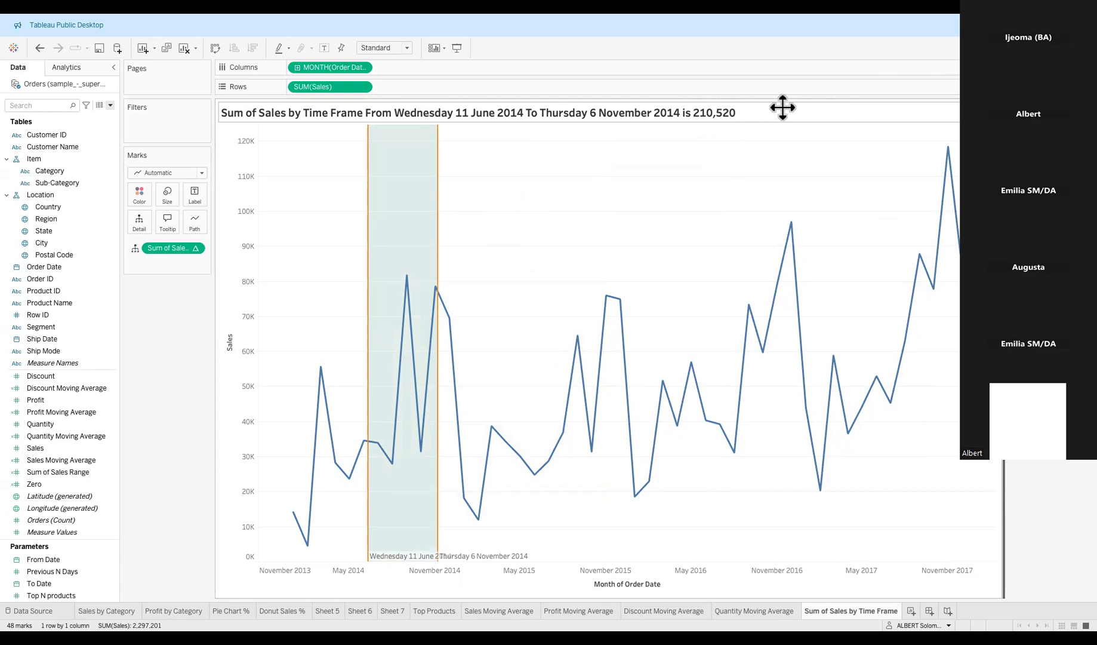
Drag the title aside and back above the chart, then step the To Date forward by years.
{"action": "left_click_drag", "start_coordinate": [776, 108], "coordinate": [932, 144]}
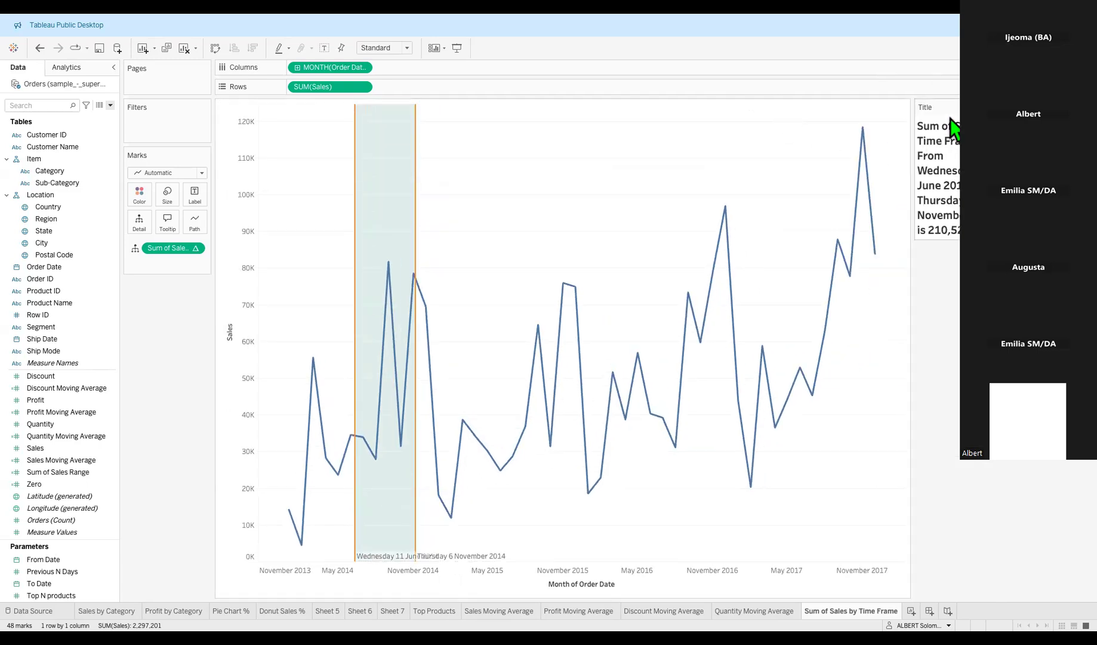
{"action": "left_click_drag", "start_coordinate": [953, 112], "coordinate": [788, 99]}
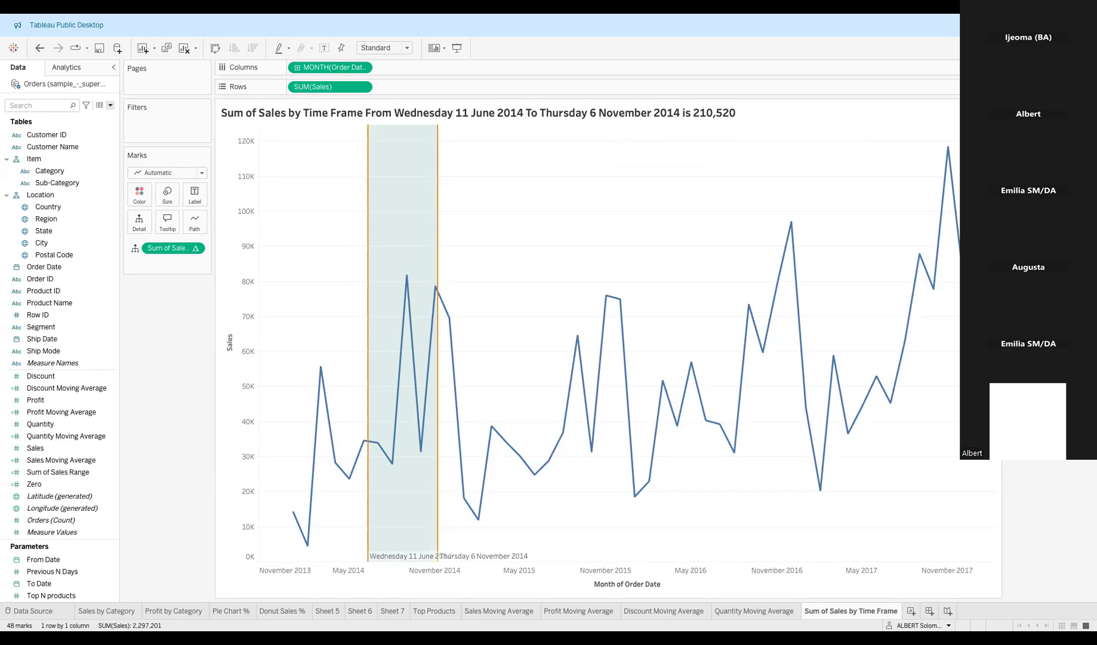
{"action": "key", "text": "Return"}
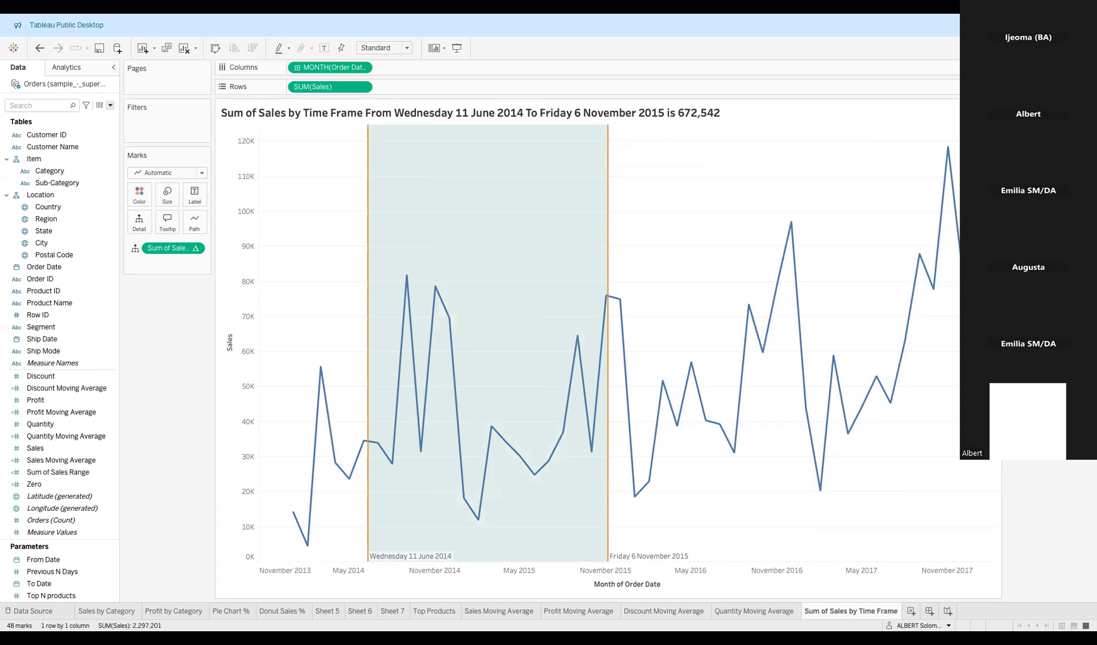
{"action": "key", "text": "Return"}
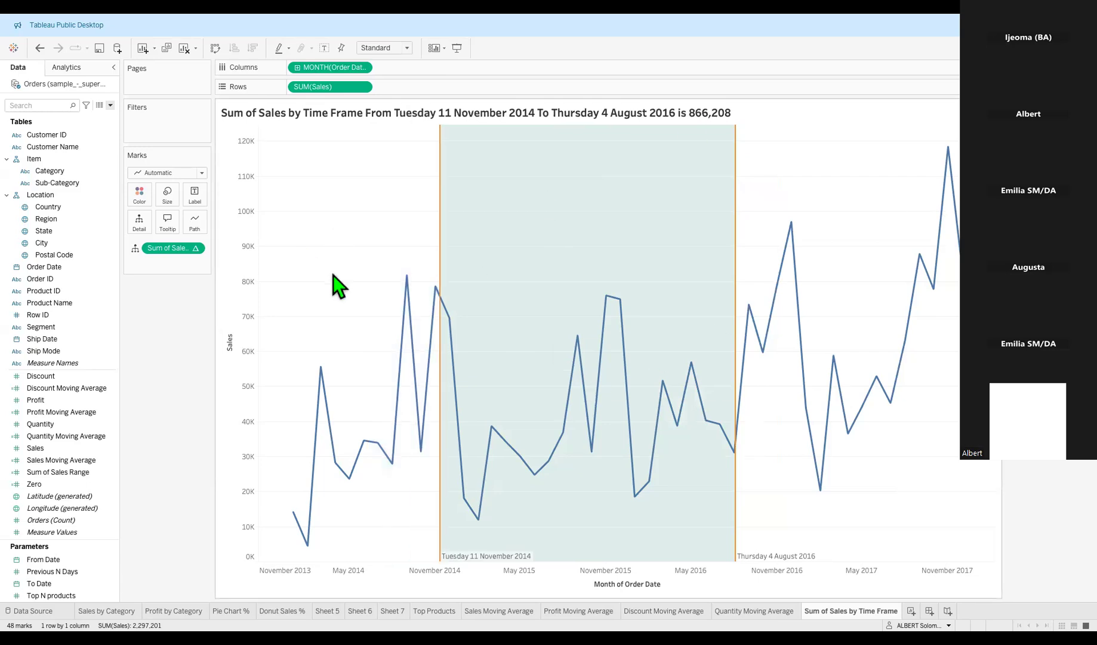
Turn off Show Header on both the Sales axis and the order-date axis.
{"action": "right_click", "coordinate": [236, 234]}
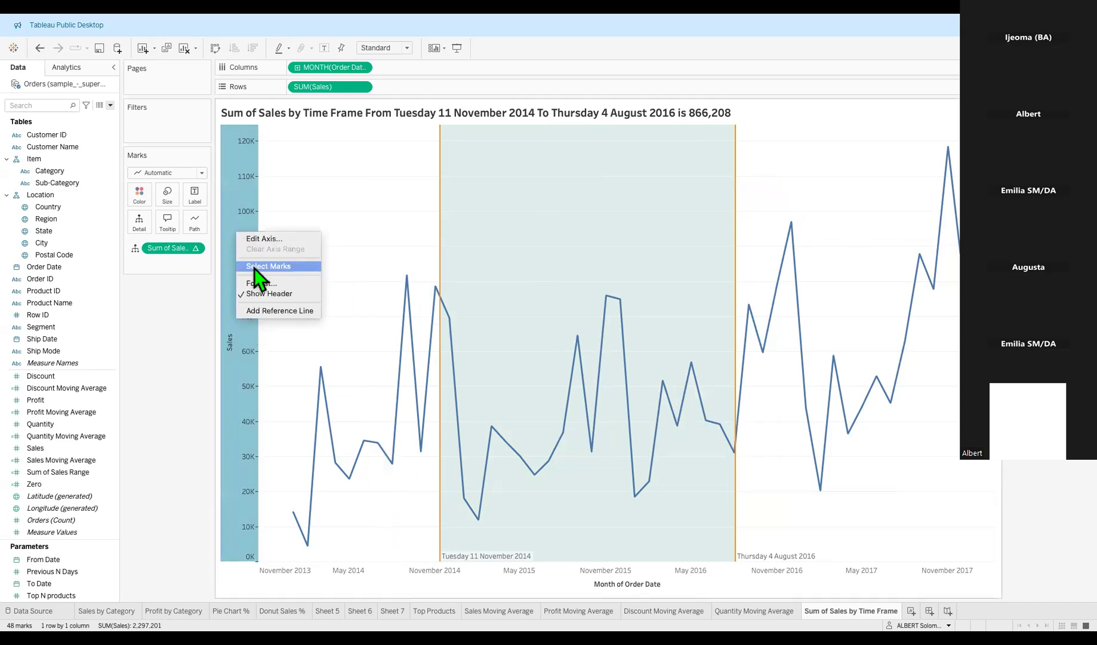
{"action": "left_click", "coordinate": [265, 295]}
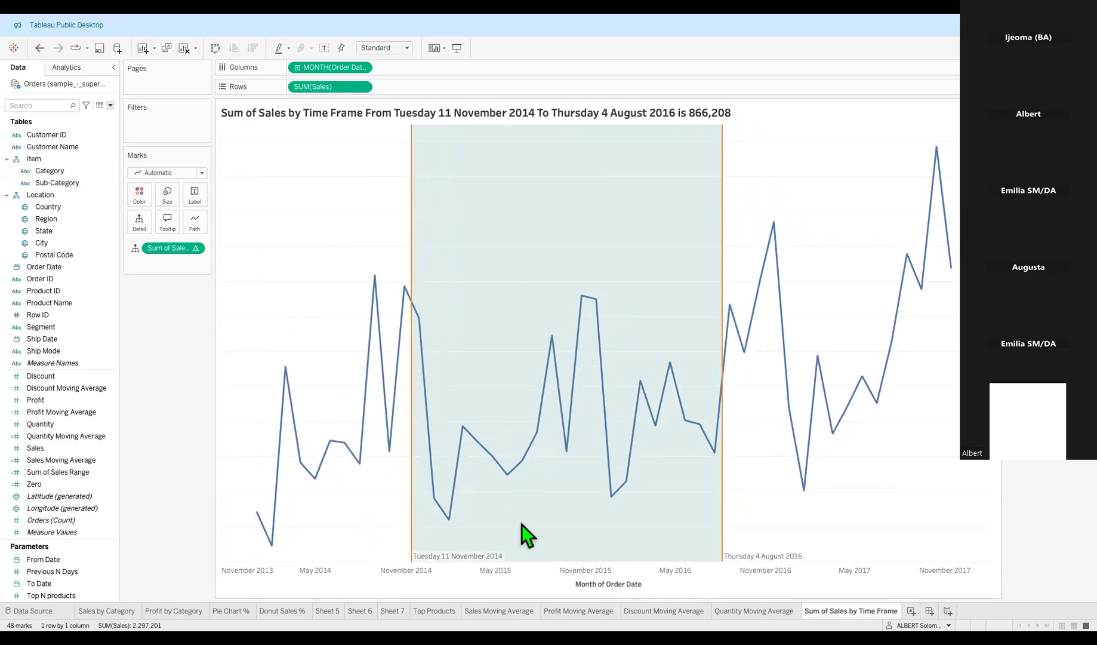
{"action": "right_click", "coordinate": [783, 582]}
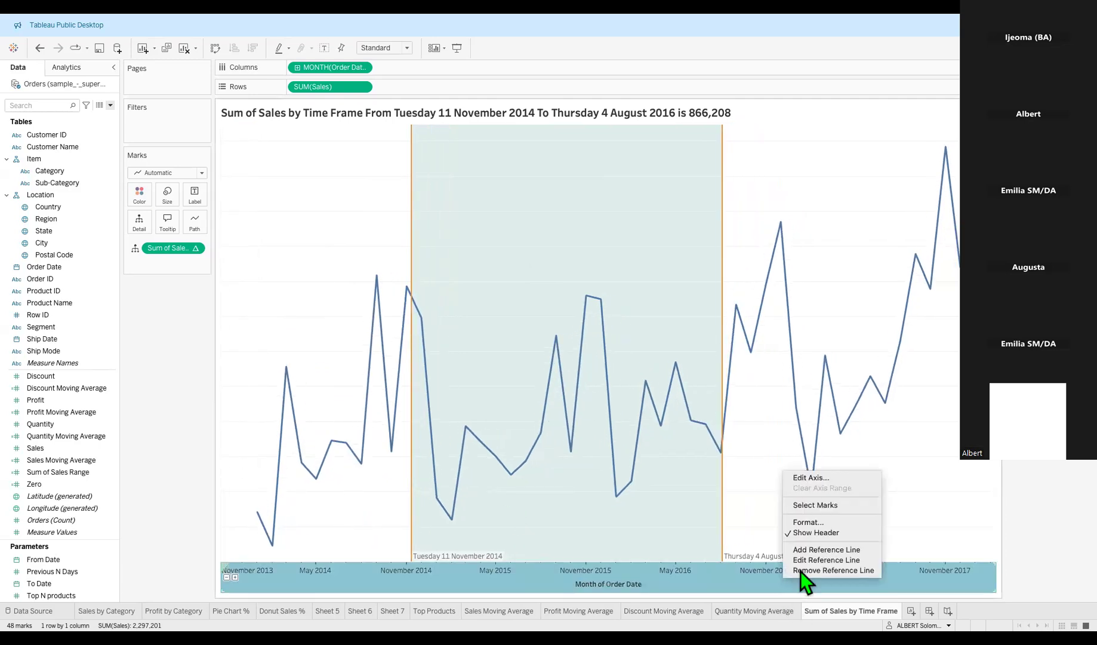
{"action": "left_click", "coordinate": [799, 534]}
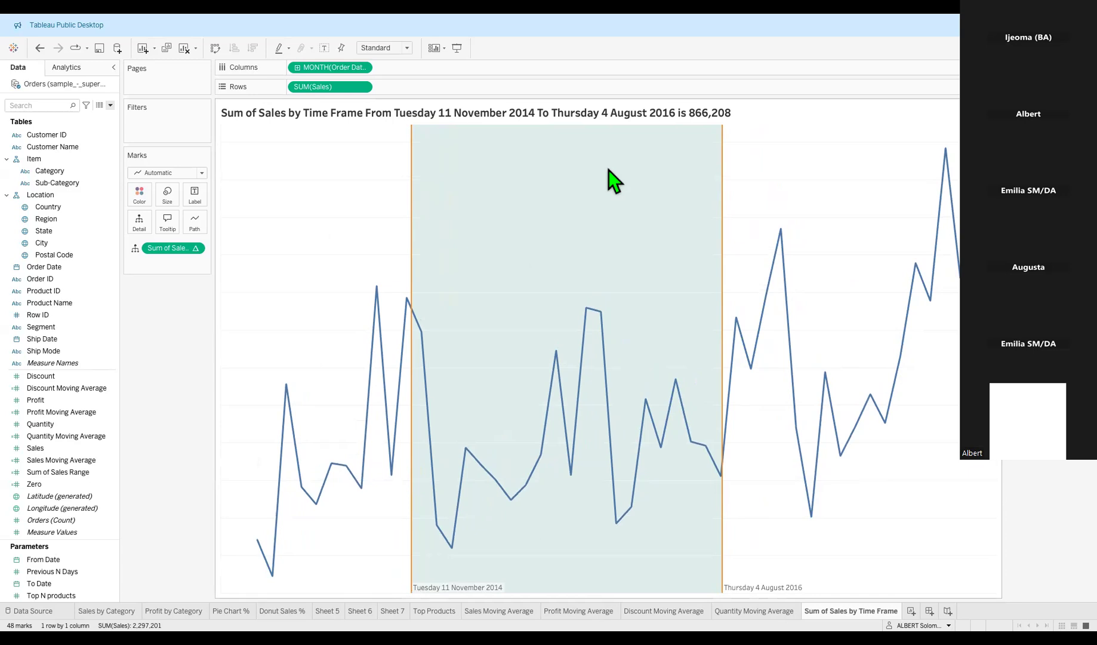
{"action": "double_click", "coordinate": [759, 110]}
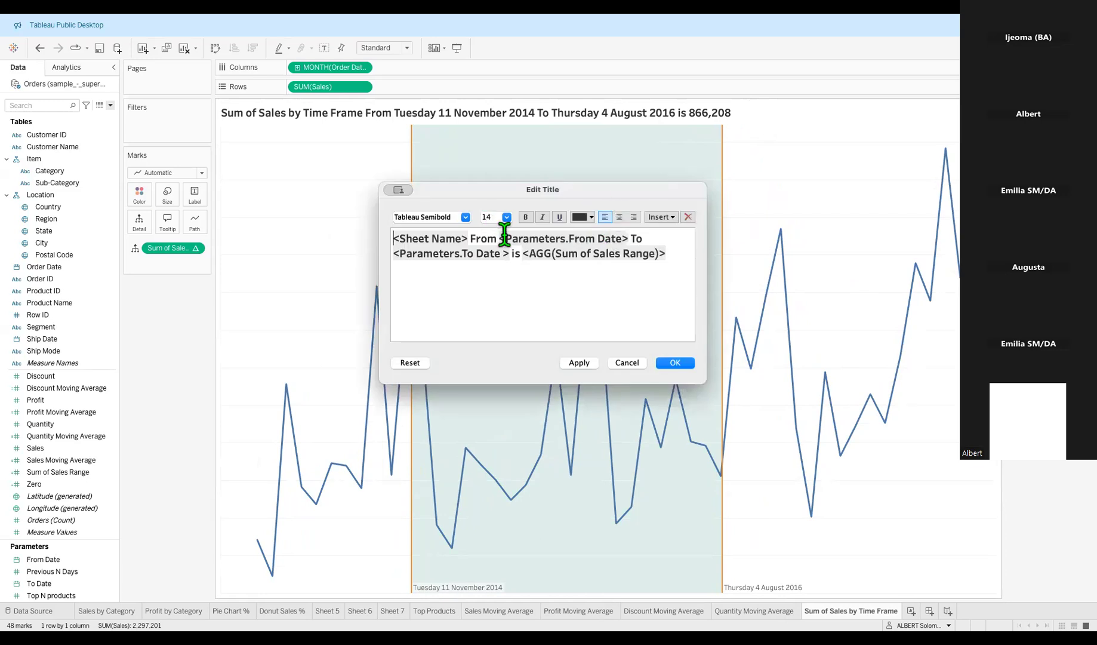
{"action": "left_click", "coordinate": [627, 363]}
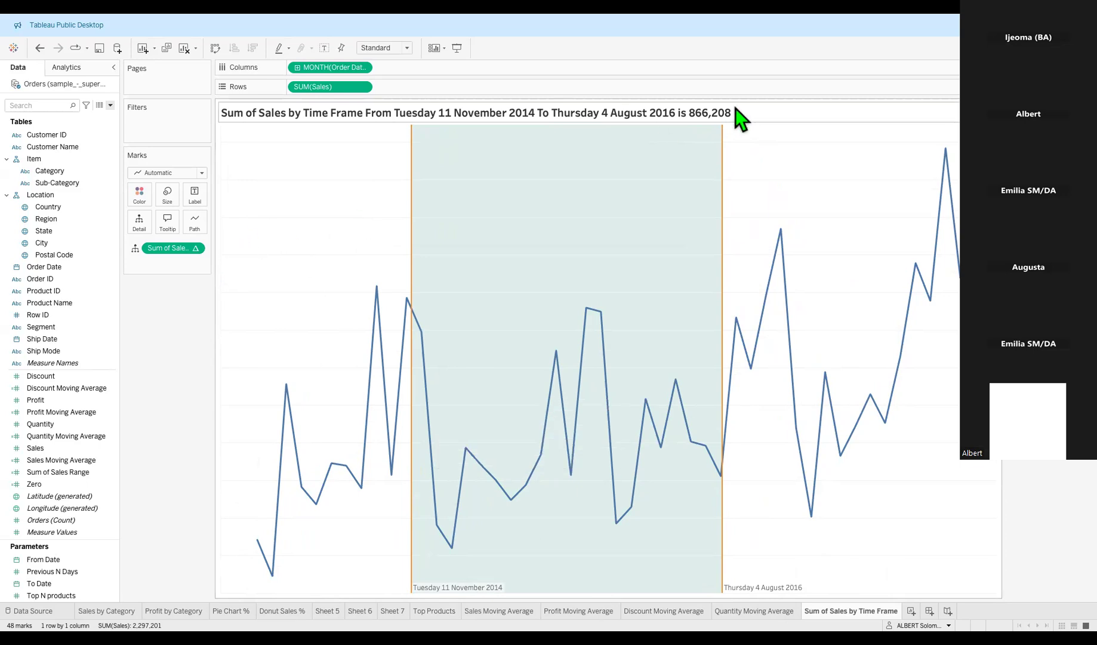
{"action": "double_click", "coordinate": [862, 611]}
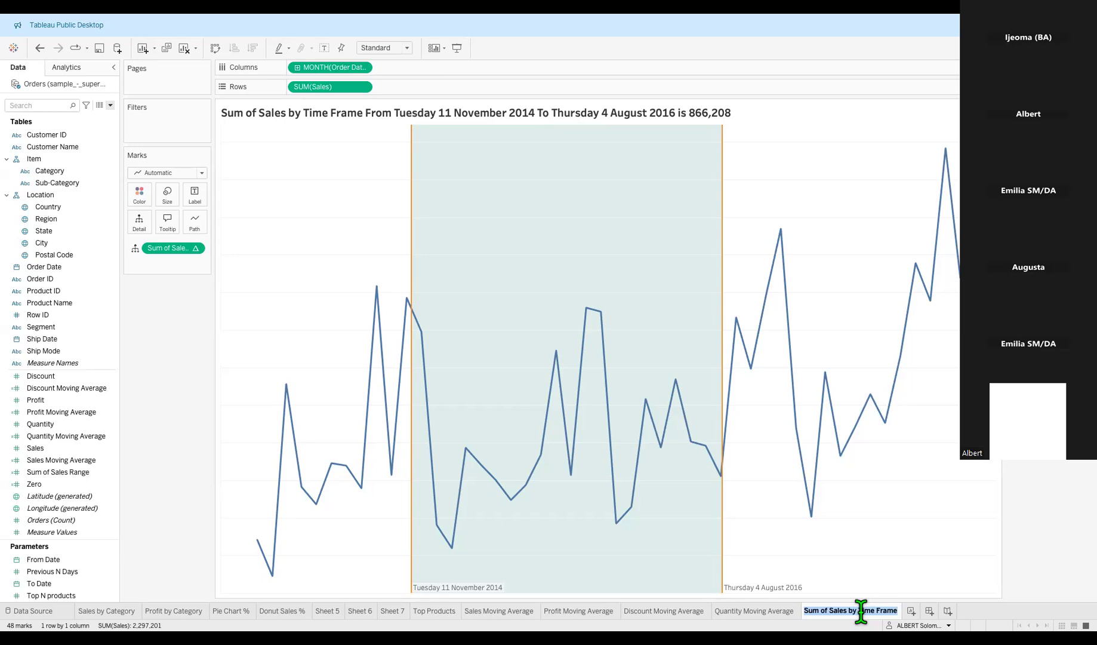
Rename the sheet tab to 'Sales Time Frame'.
{"action": "type", "text": "a"}
{"action": "type", "text": "Sal"}
{"action": "type", "text": "es "}
{"action": "type", "text": "T"}
{"action": "type", "text": "ime Fra"}
{"action": "type", "text": "me"}
{"action": "key", "text": "Return"}
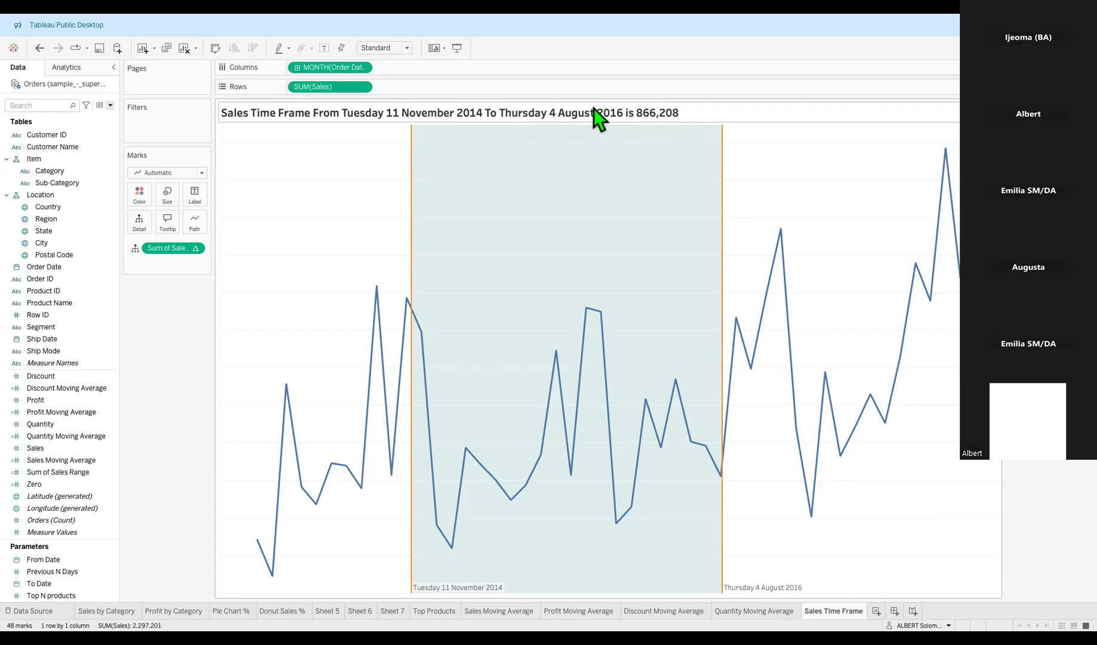
Reduce the chart title's font size to 12.
{"action": "double_click", "coordinate": [690, 113]}
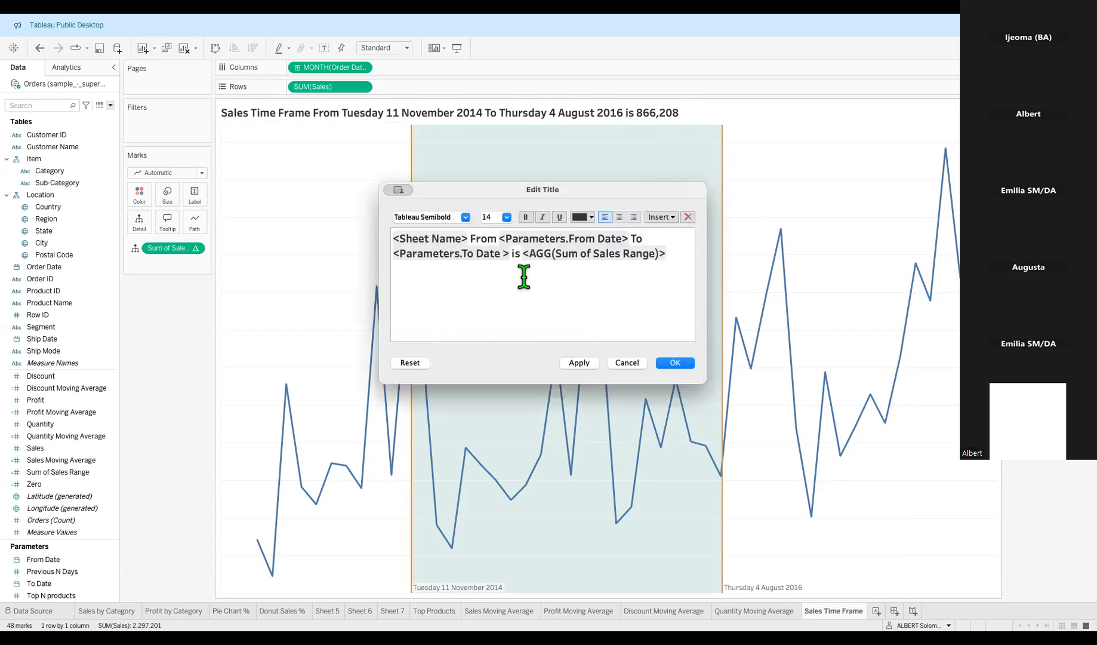
{"action": "key", "text": "ctrl+a"}
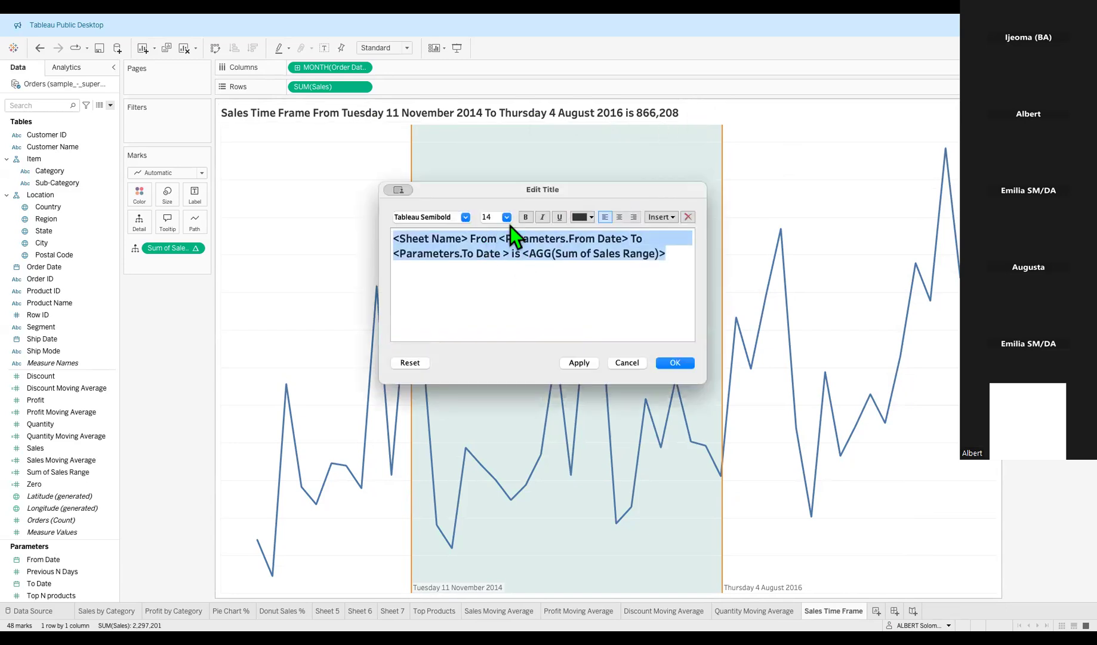
{"action": "left_click", "coordinate": [507, 218]}
{"action": "left_click", "coordinate": [490, 264]}
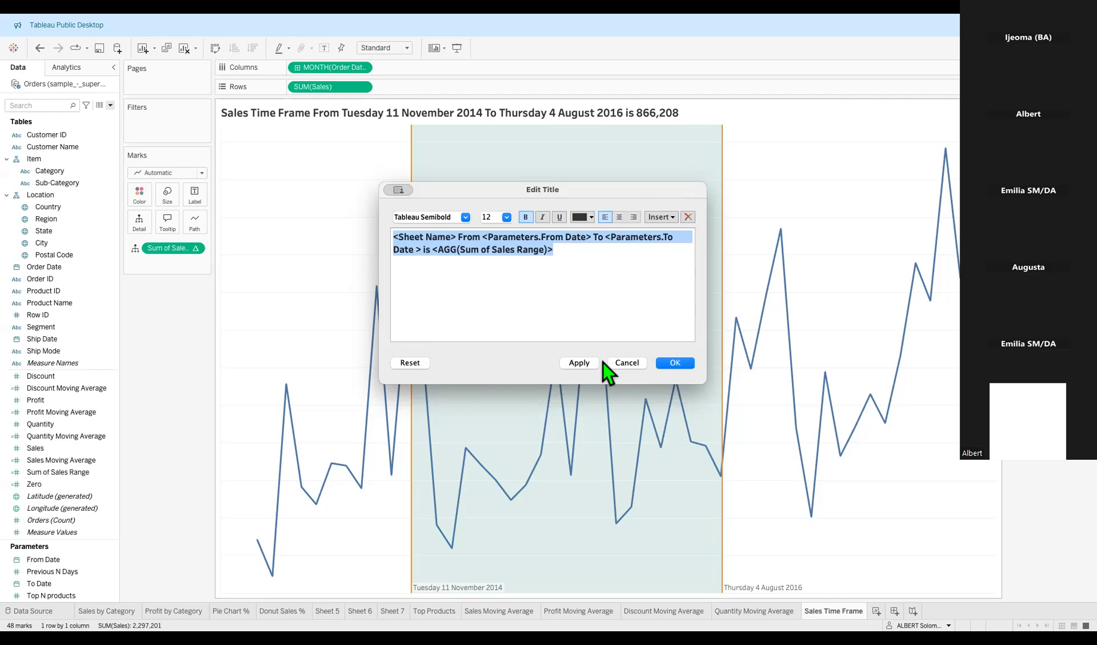
{"action": "left_click", "coordinate": [586, 362]}
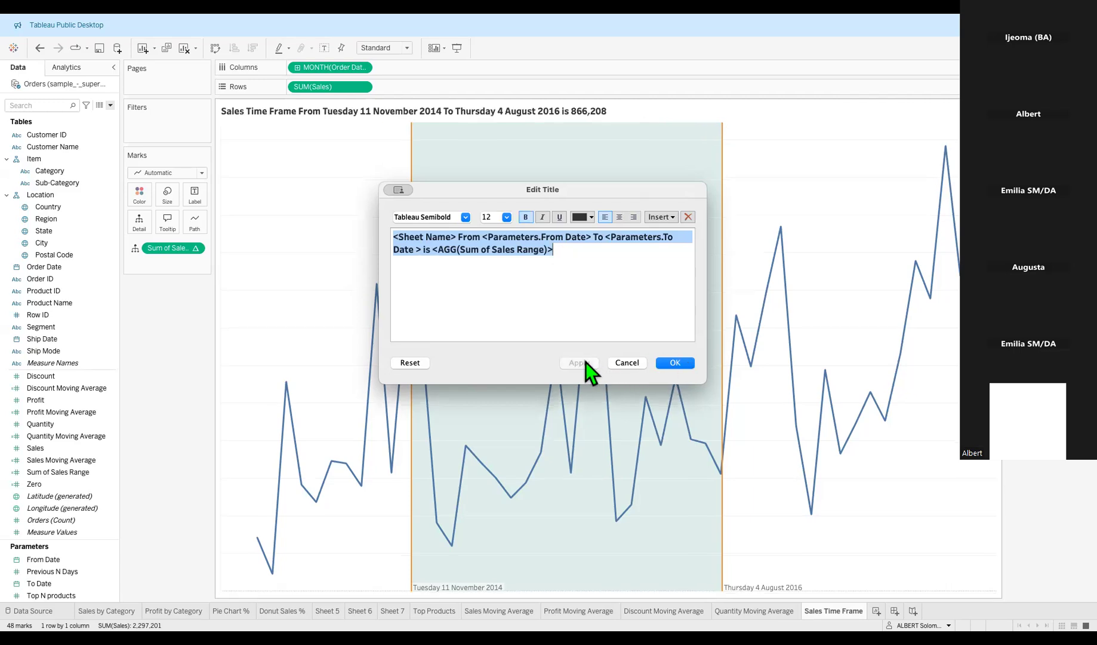
{"action": "left_click", "coordinate": [664, 364]}
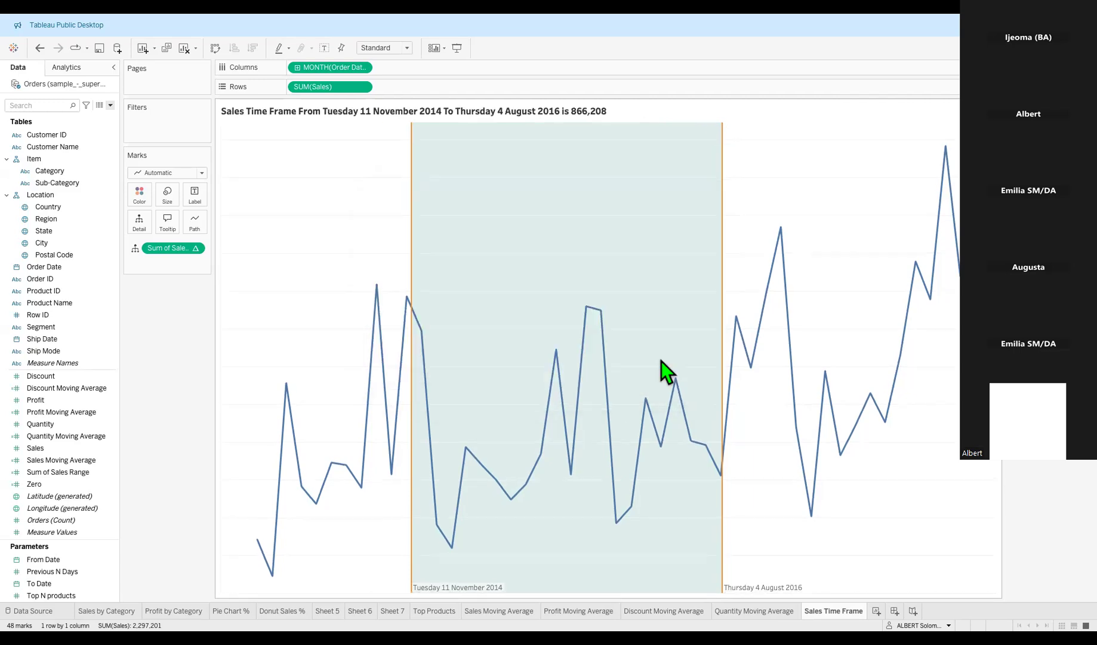
Colour the whole chart title text orange.
{"action": "double_click", "coordinate": [655, 112]}
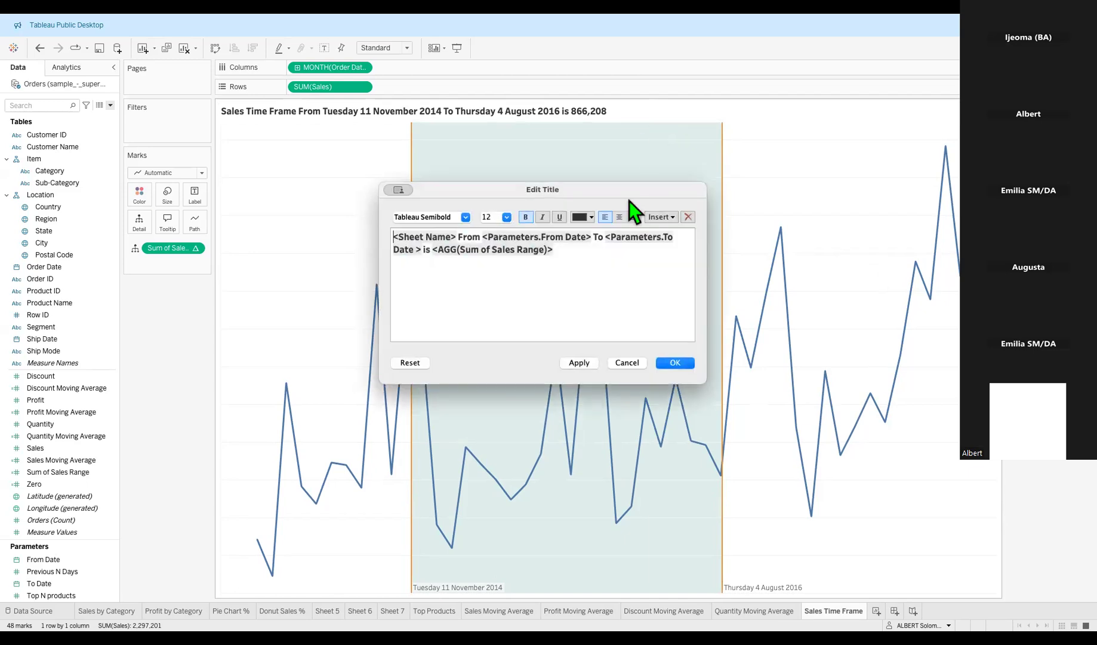
{"action": "key", "text": "ctrl+a"}
{"action": "left_click", "coordinate": [592, 217]}
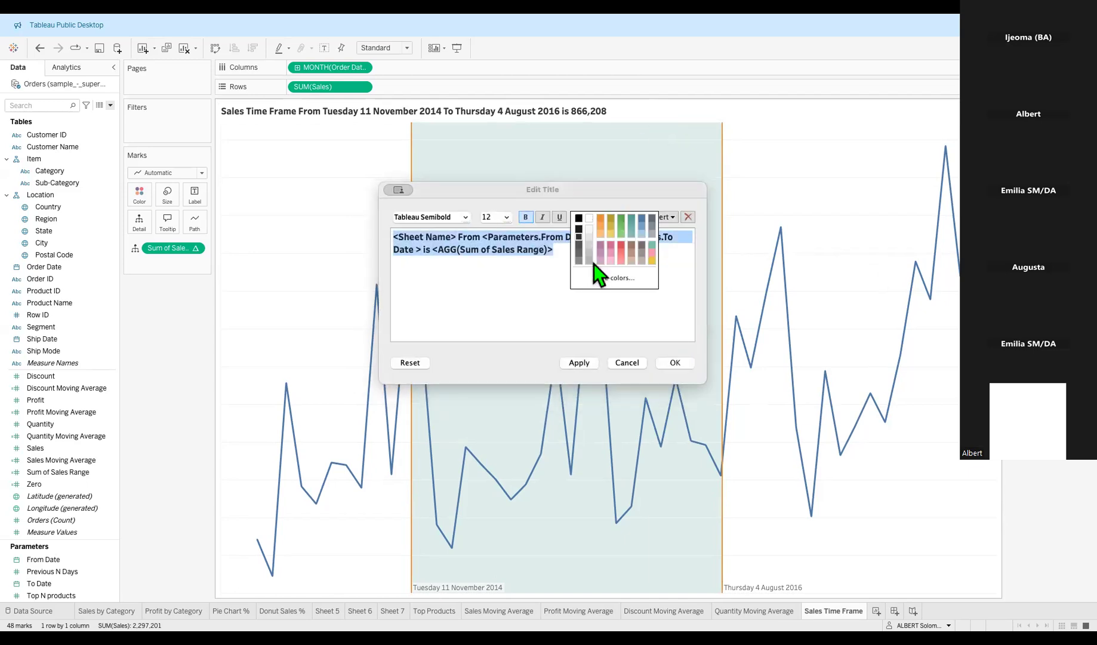
{"action": "left_click", "coordinate": [600, 218]}
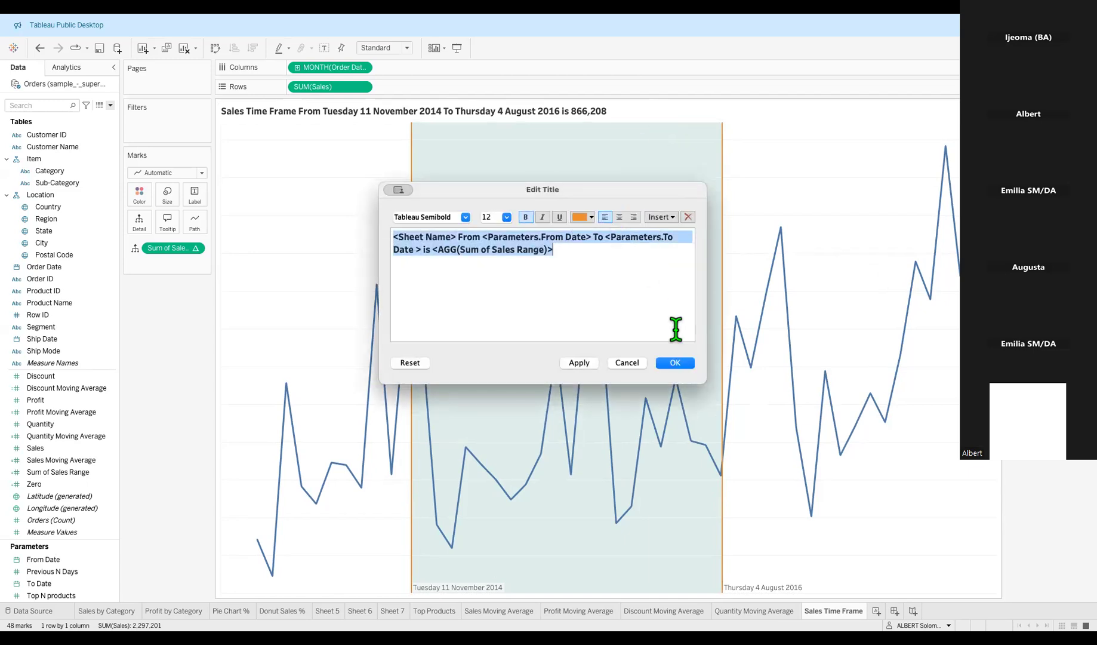
{"action": "left_click", "coordinate": [680, 362]}
Change the chart title text colour to green.
{"action": "double_click", "coordinate": [705, 117]}
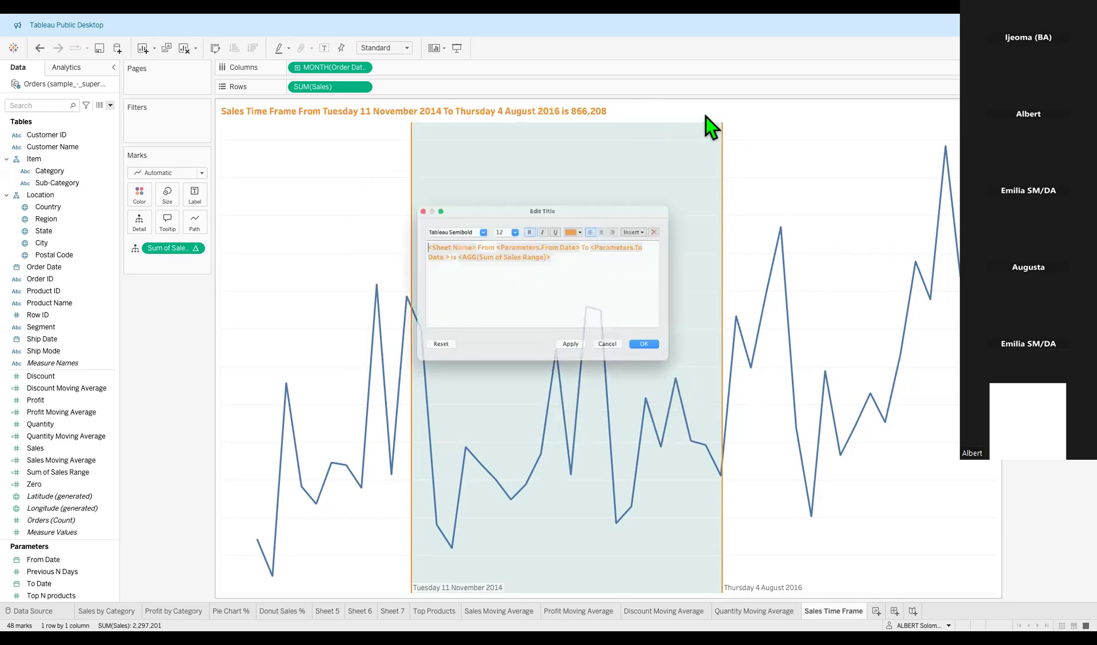
{"action": "left_click", "coordinate": [587, 218]}
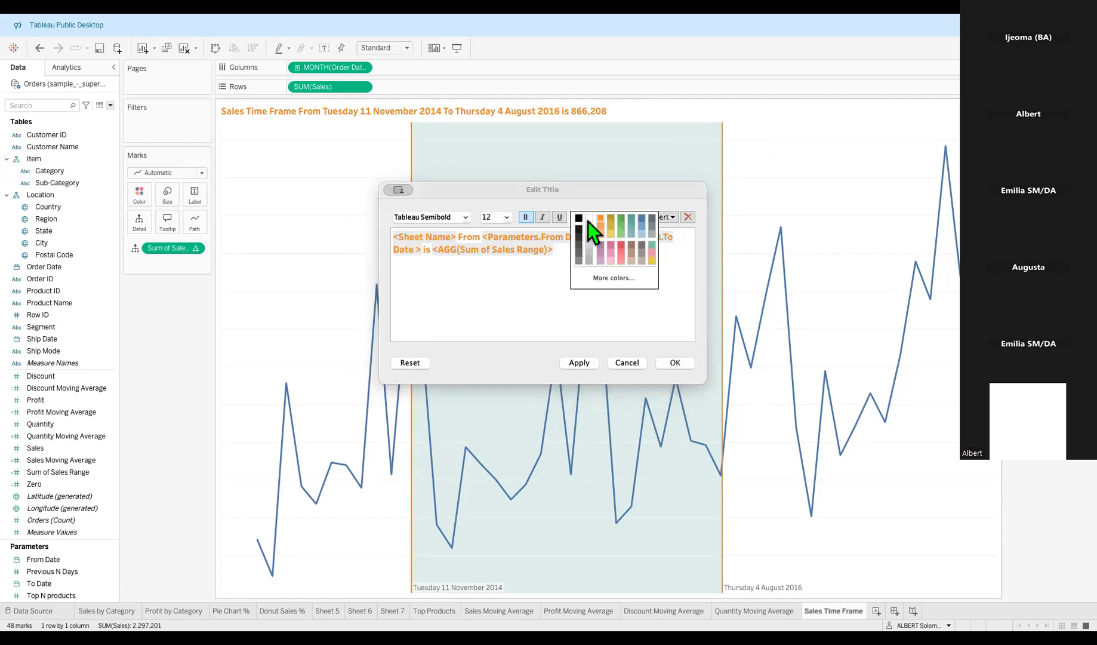
{"action": "left_click", "coordinate": [620, 220]}
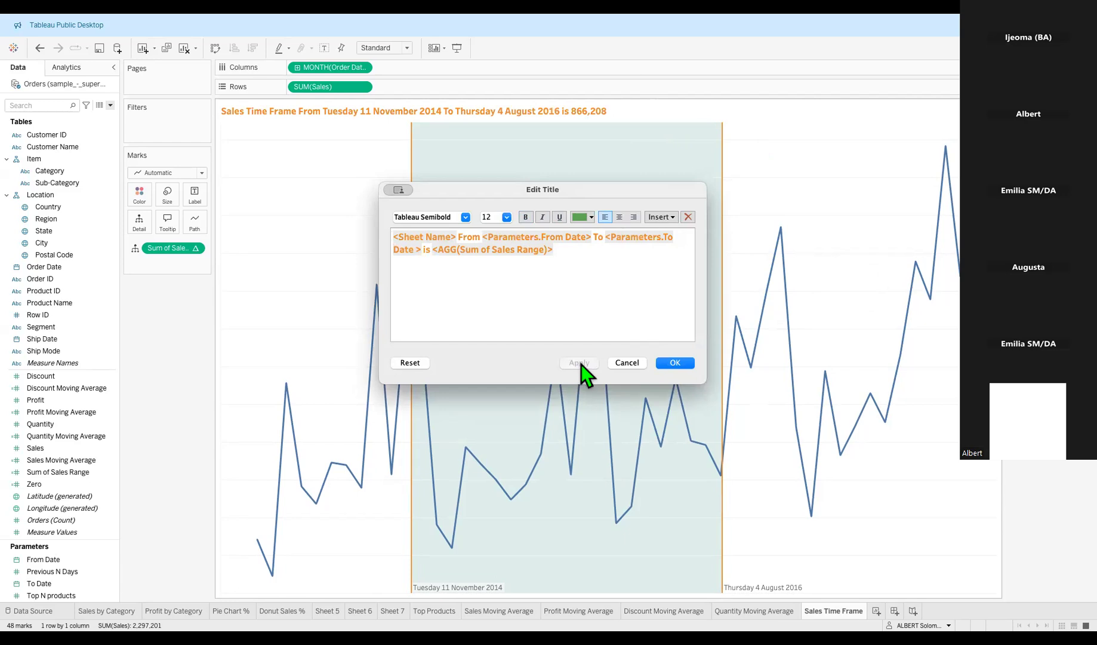
{"action": "left_click", "coordinate": [604, 287]}
{"action": "key", "text": "ctrl+a"}
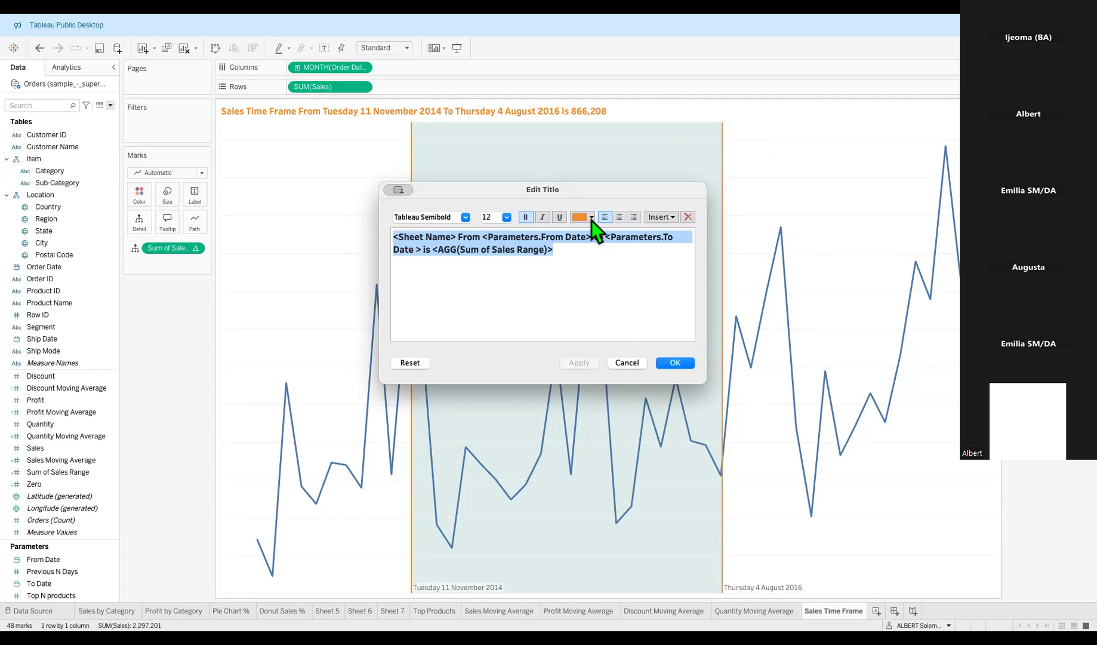
{"action": "left_click", "coordinate": [590, 218]}
{"action": "left_click", "coordinate": [621, 231]}
{"action": "left_click", "coordinate": [580, 363]}
{"action": "left_click", "coordinate": [673, 363]}
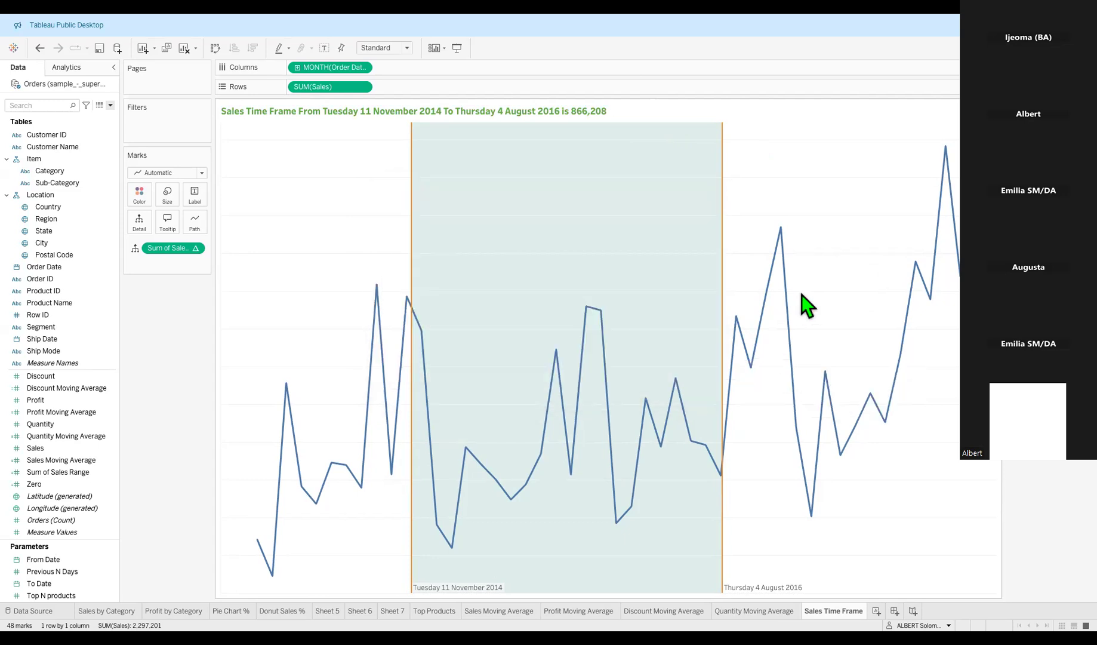
Switch the chart title text colour back to orange.
{"action": "double_click", "coordinate": [680, 114]}
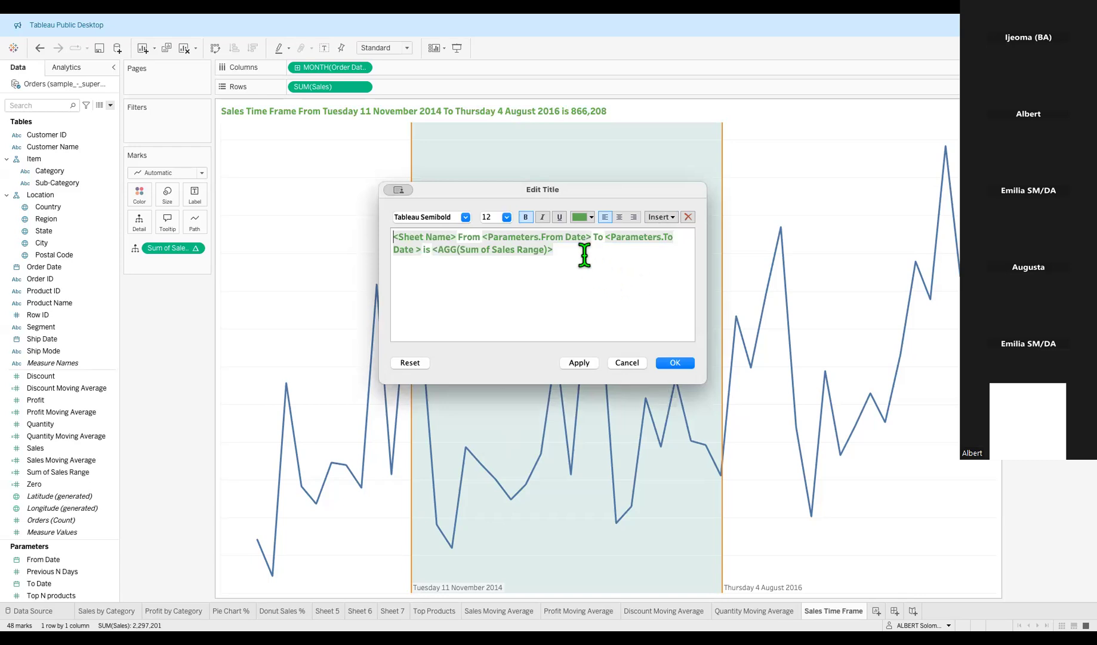
{"action": "key", "text": "super+a"}
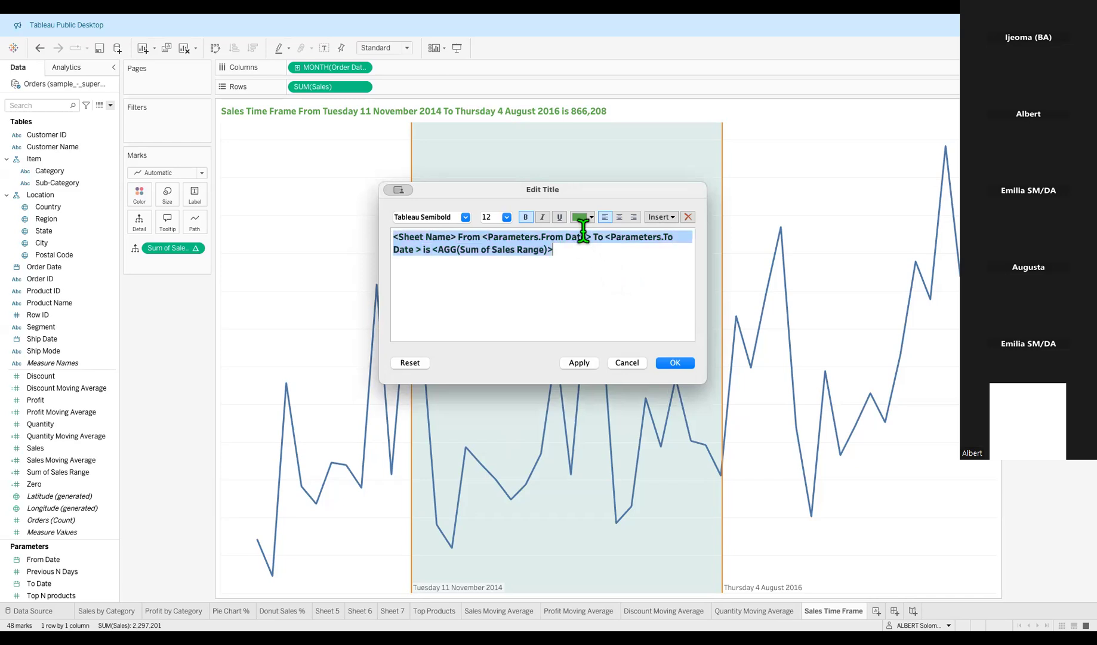
{"action": "left_click", "coordinate": [591, 218]}
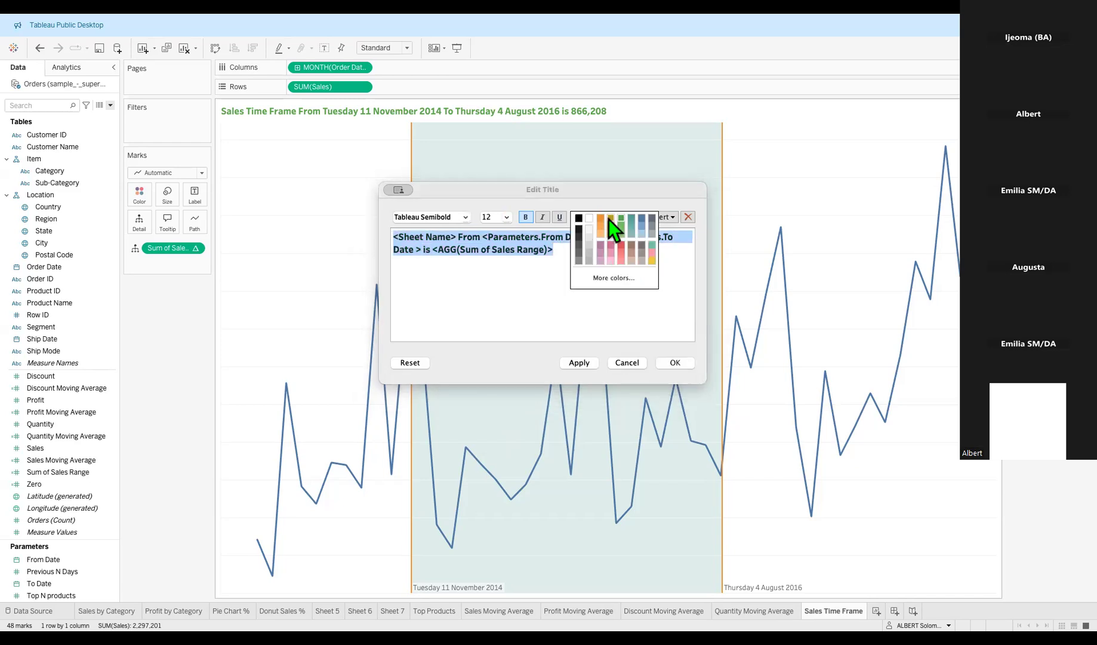
{"action": "left_click", "coordinate": [602, 219]}
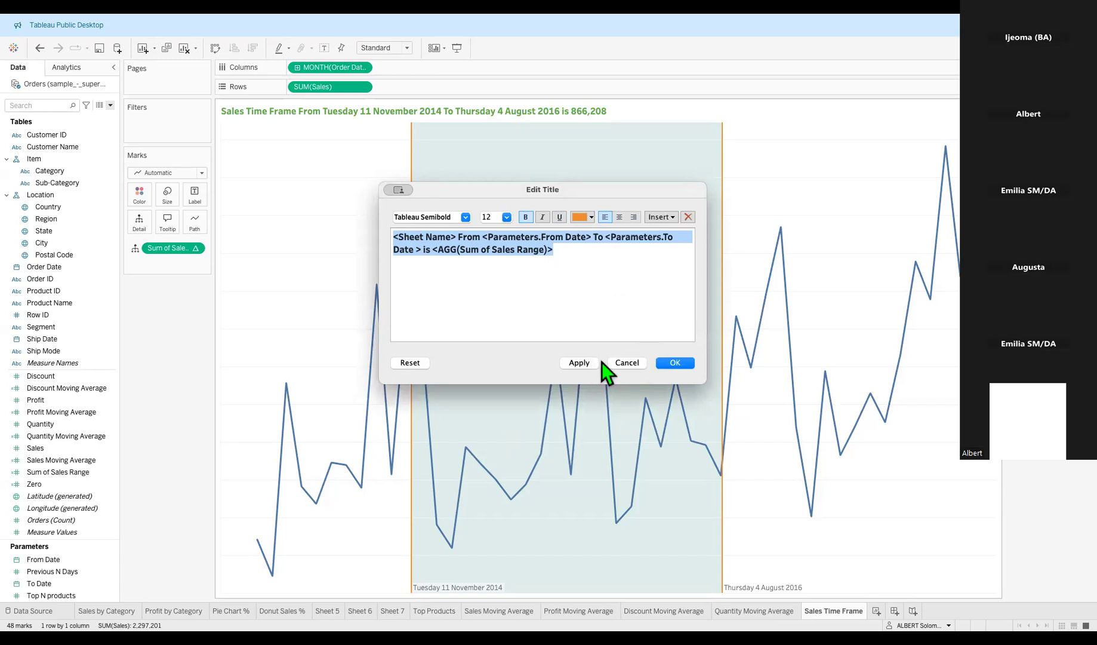
{"action": "left_click", "coordinate": [582, 363]}
{"action": "left_click", "coordinate": [676, 363]}
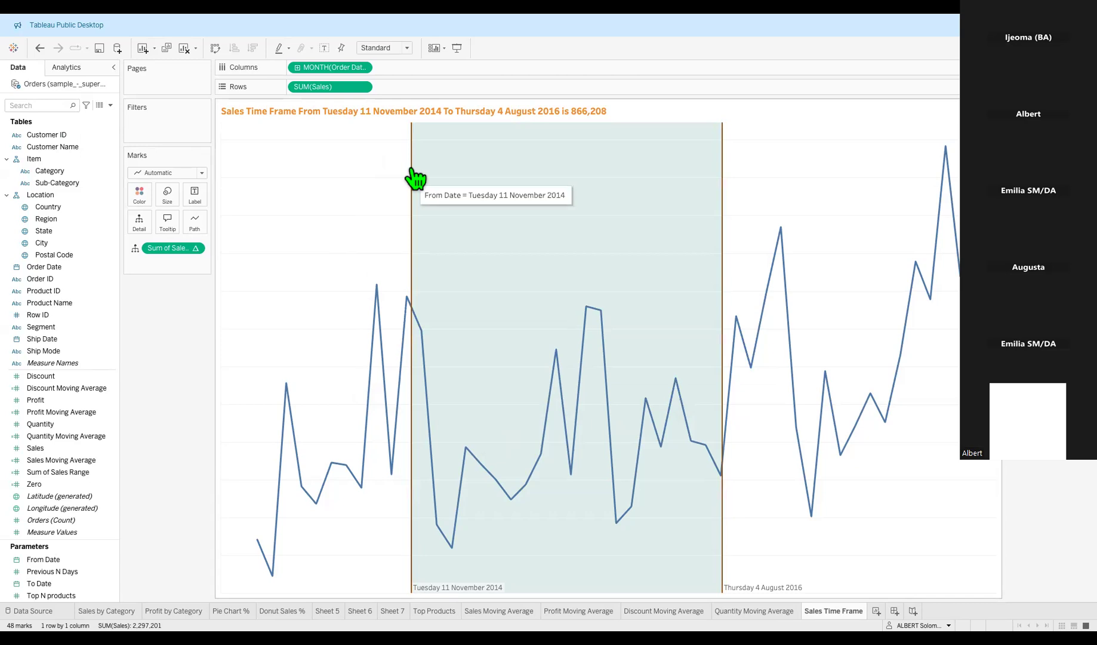
In the sheet's Lines formatting, set zero, trend and reference lines to None.
{"action": "right_click", "coordinate": [502, 204]}
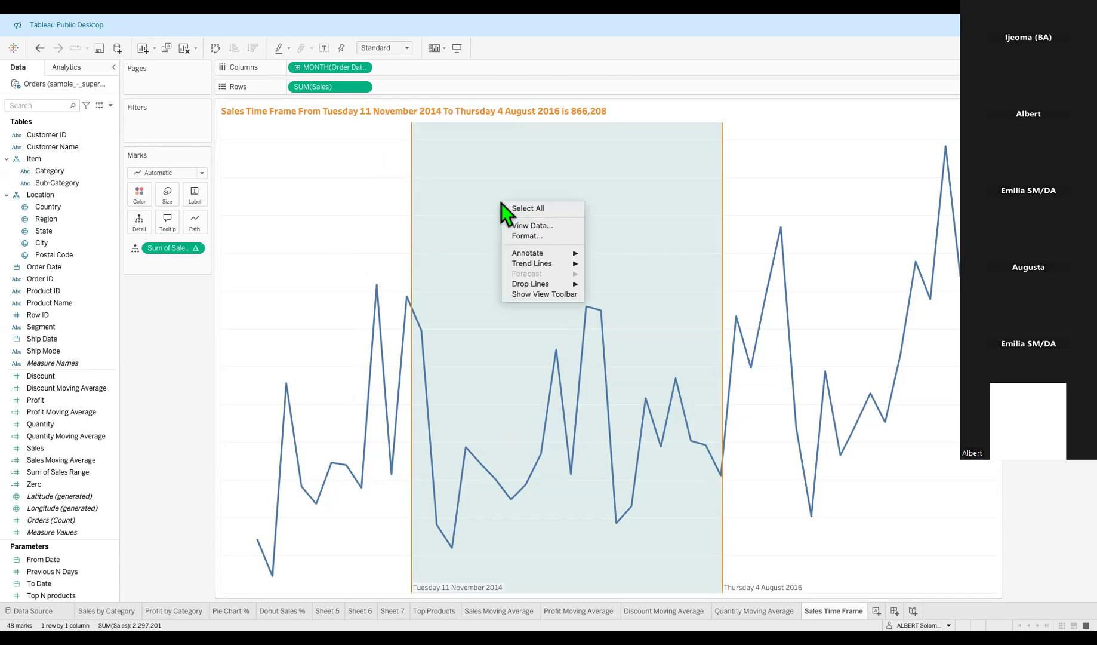
{"action": "left_click", "coordinate": [355, 195]}
{"action": "right_click", "coordinate": [445, 184]}
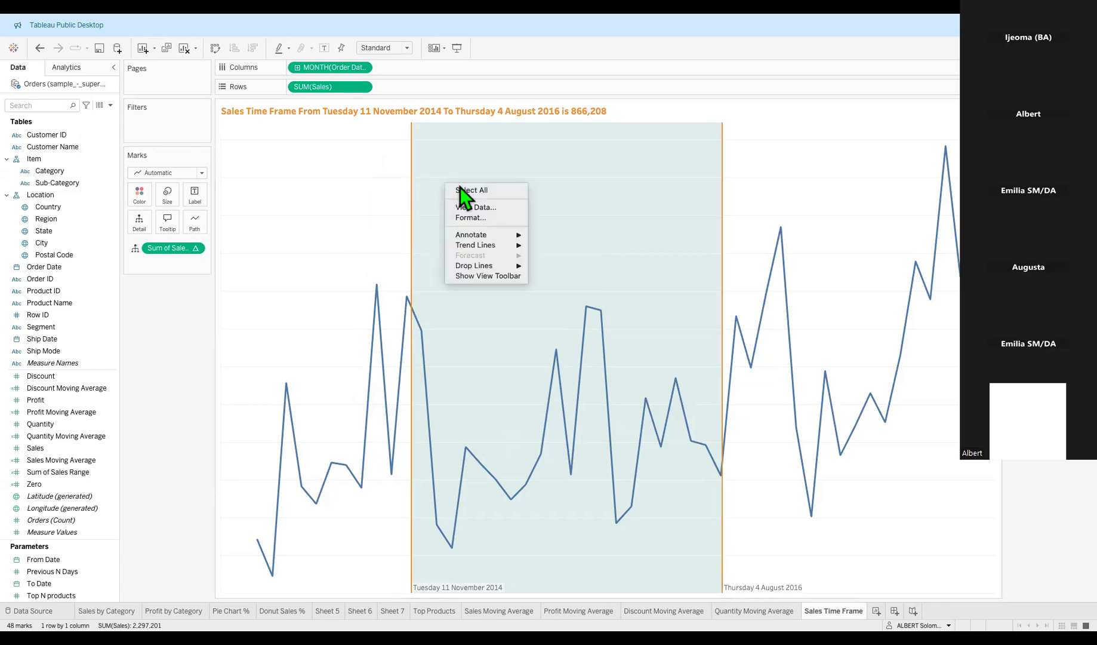
{"action": "left_click", "coordinate": [472, 219]}
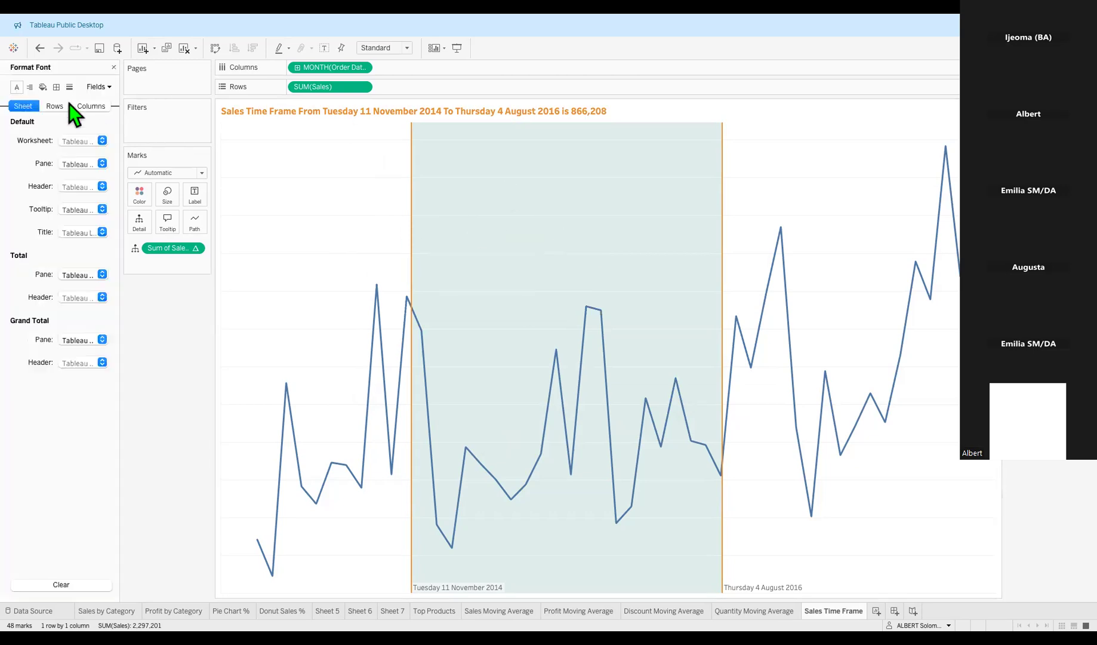
{"action": "left_click", "coordinate": [69, 87]}
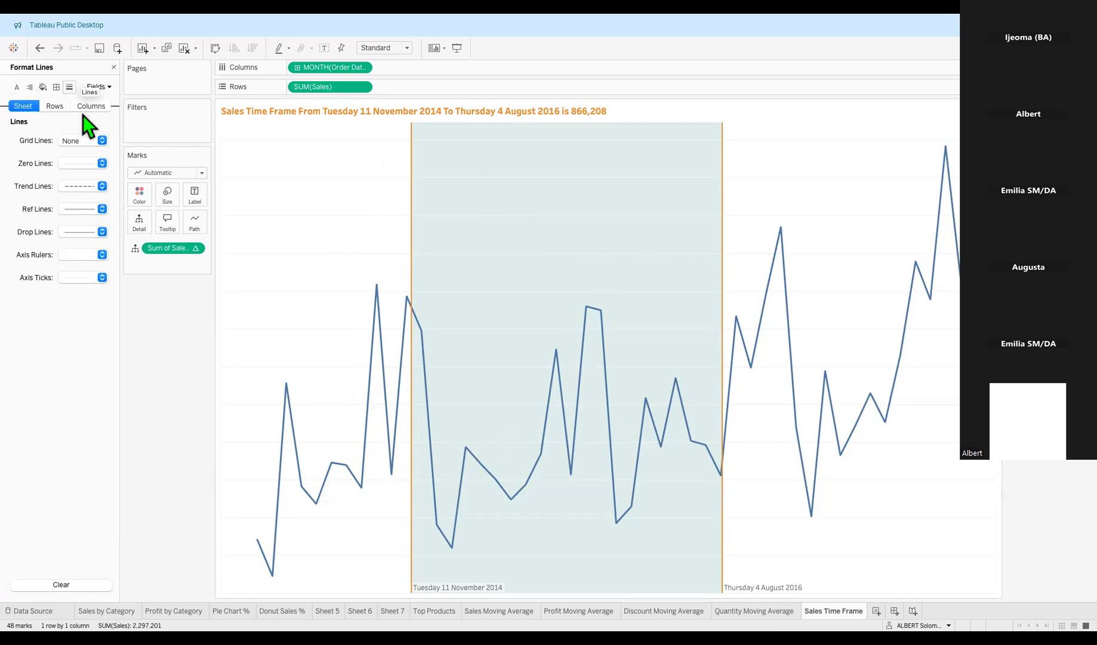
{"action": "left_click", "coordinate": [107, 175]}
{"action": "left_click", "coordinate": [102, 372]}
{"action": "left_click", "coordinate": [102, 186]}
{"action": "left_click", "coordinate": [33, 320]}
{"action": "left_click", "coordinate": [100, 212]}
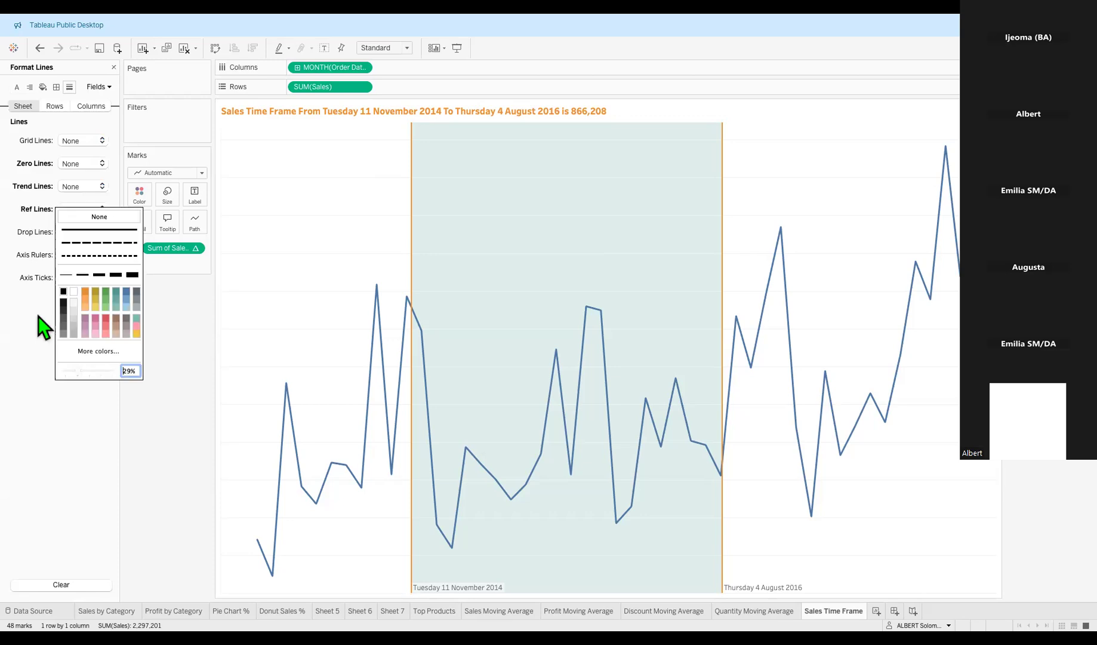
{"action": "left_click", "coordinate": [38, 316]}
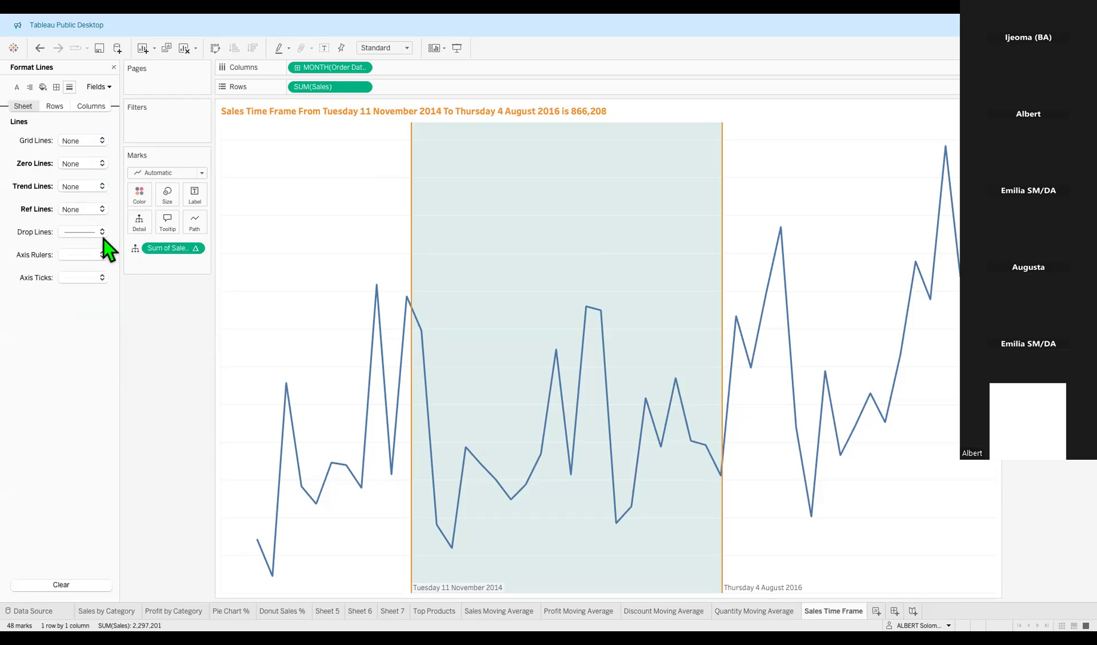
Set drop lines, axis rulers, ticks and row grid lines to None.
{"action": "left_click", "coordinate": [102, 232]}
{"action": "left_click", "coordinate": [28, 310]}
{"action": "left_click", "coordinate": [106, 255]}
{"action": "left_click", "coordinate": [34, 343]}
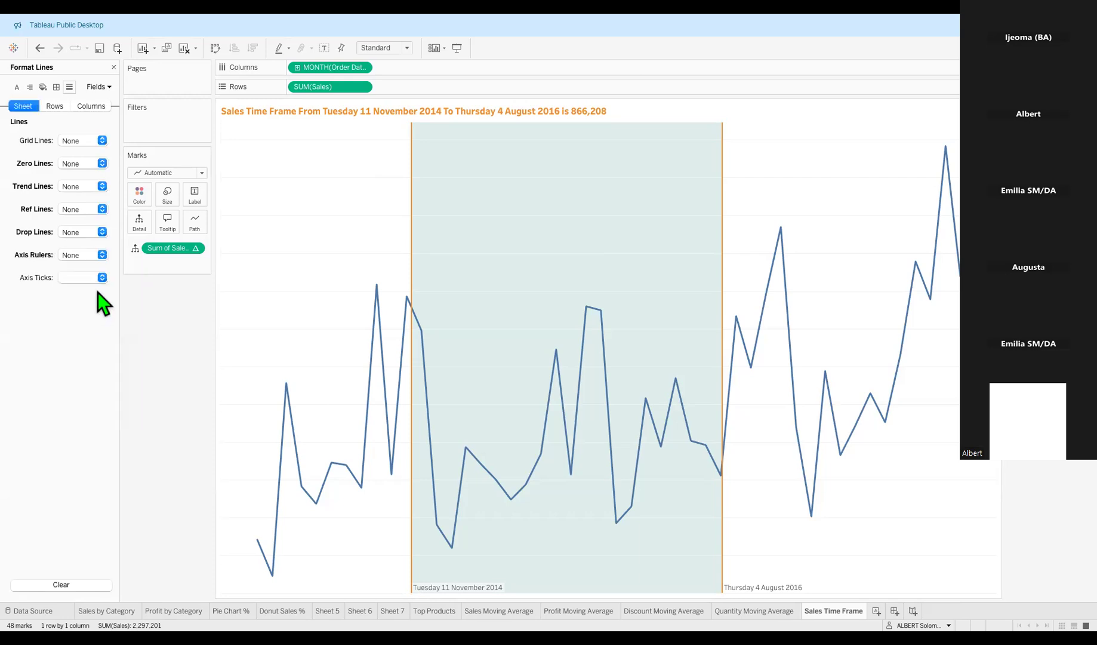
{"action": "left_click", "coordinate": [91, 277]}
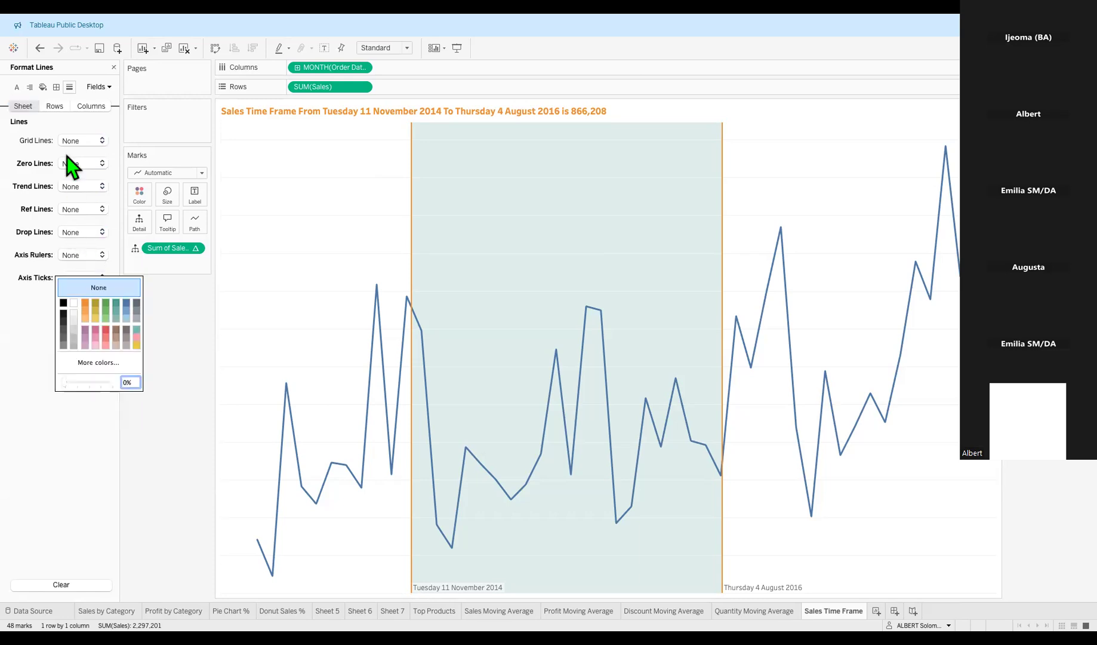
{"action": "left_click", "coordinate": [62, 109]}
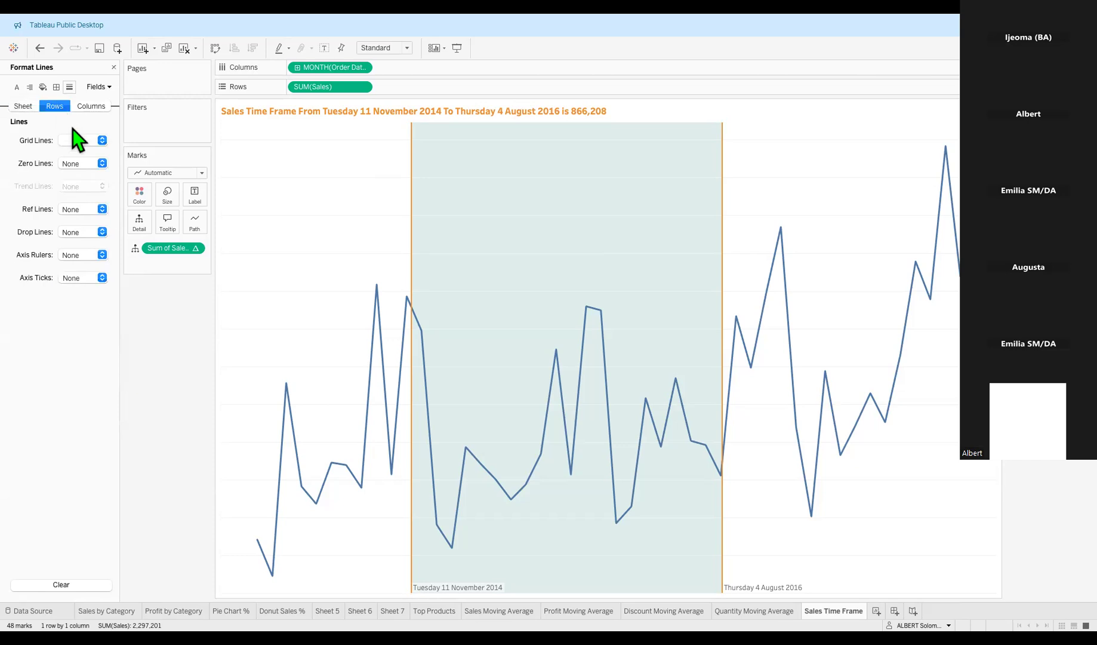
{"action": "left_click", "coordinate": [100, 146]}
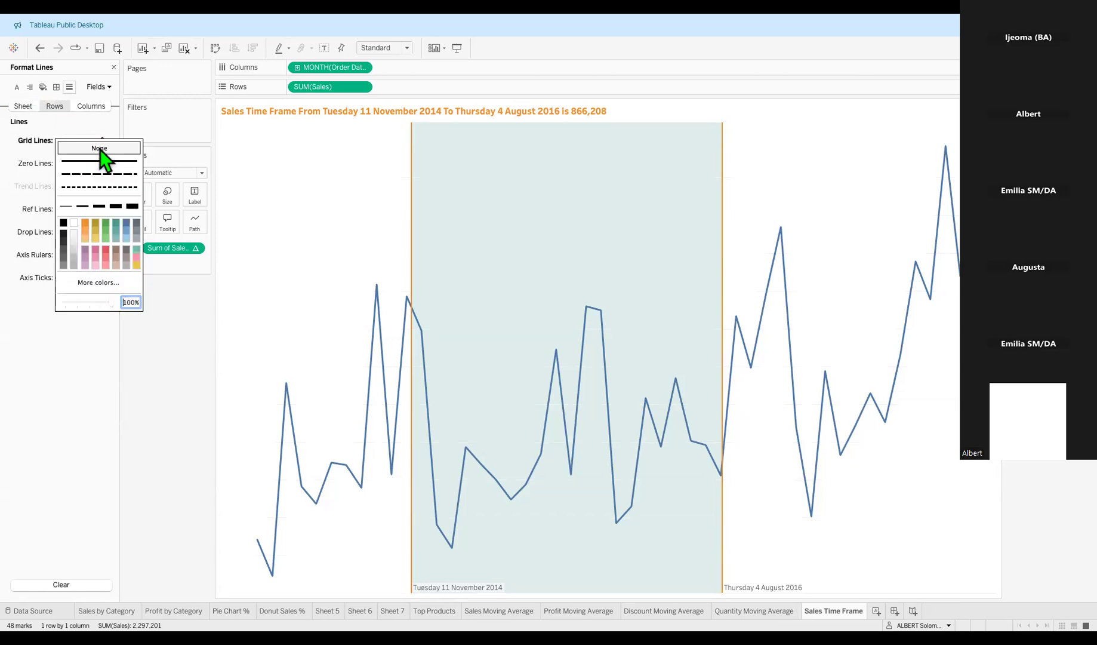
{"action": "left_click", "coordinate": [103, 336]}
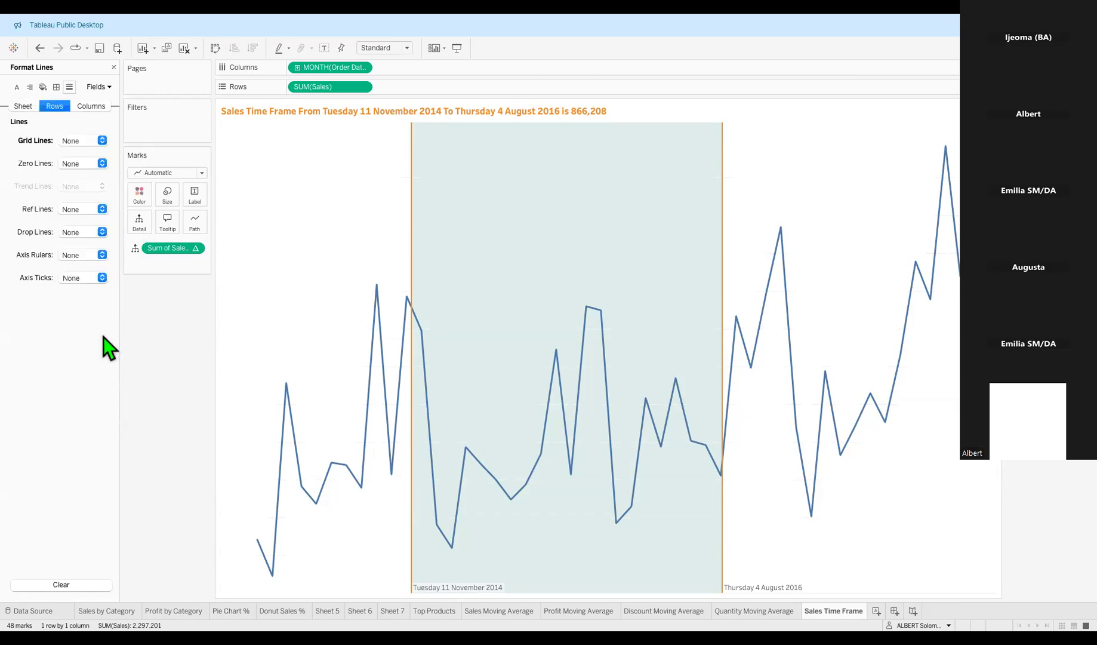
{"action": "left_click", "coordinate": [97, 108]}
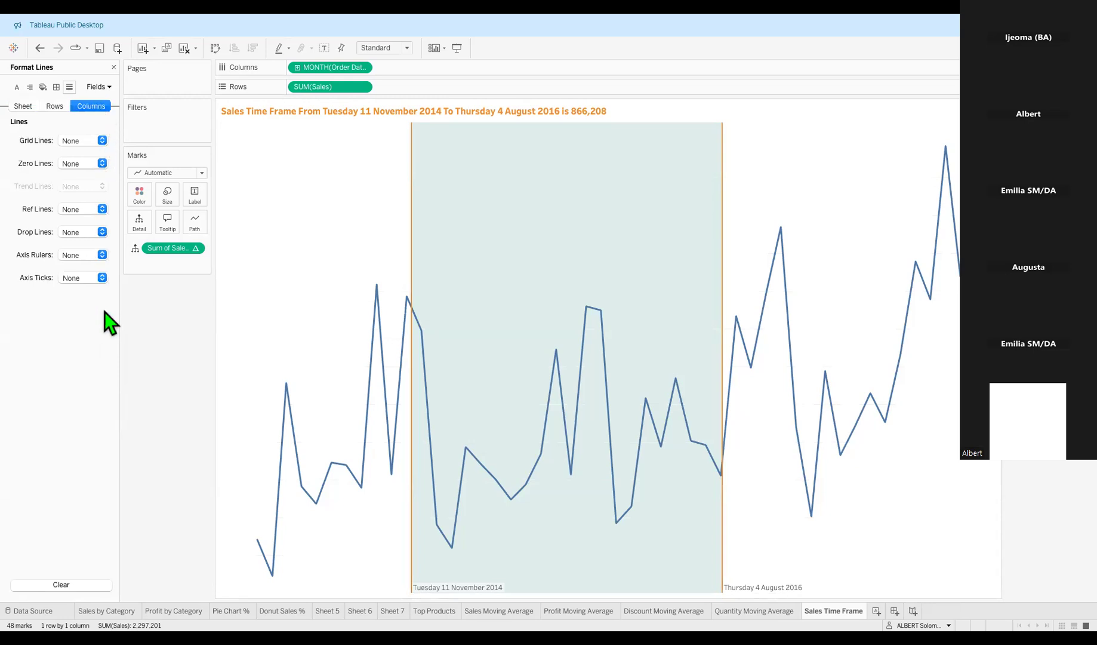
Format the AGG(Sum of Sales Range) axis numbers as currency in thousands (£123K).
{"action": "left_click", "coordinate": [109, 89]}
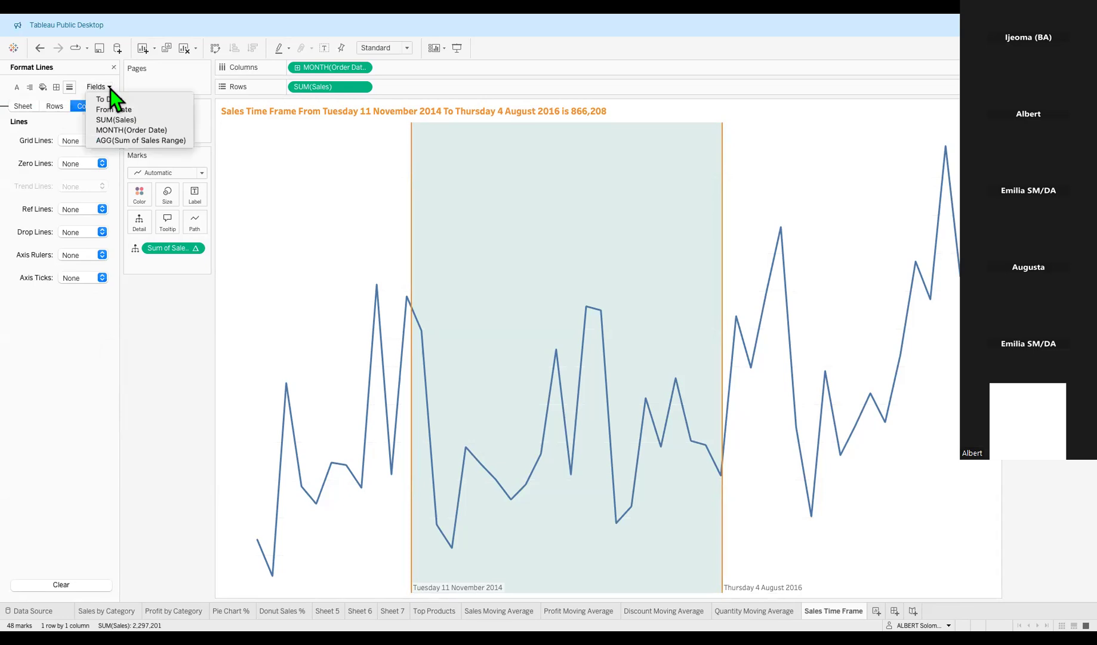
{"action": "left_click", "coordinate": [132, 141]}
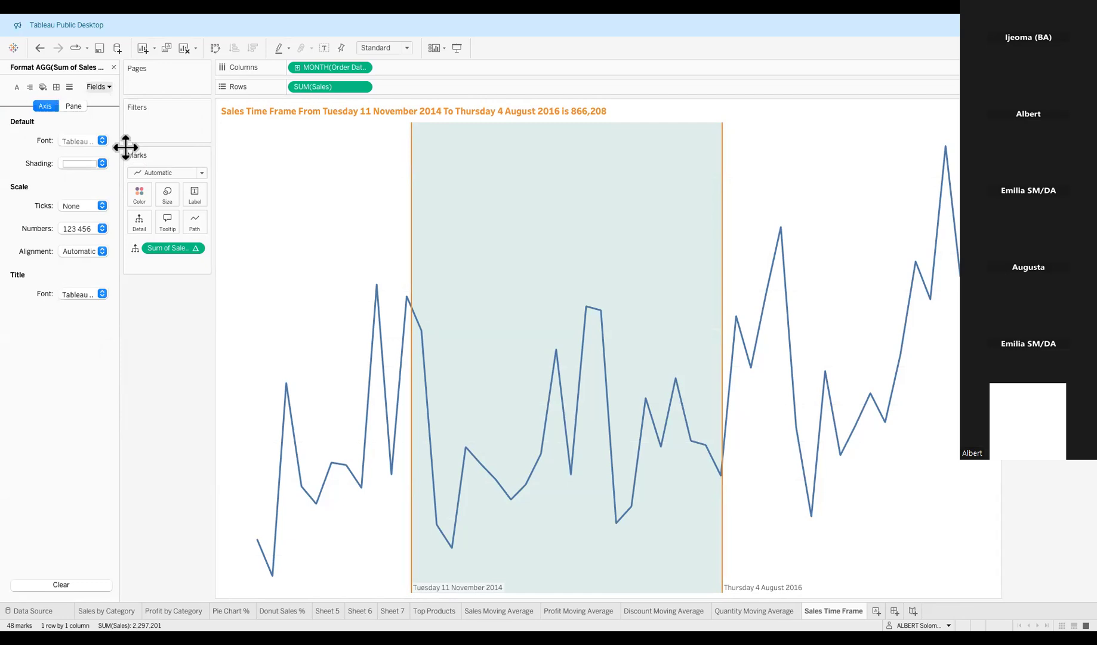
{"action": "left_click", "coordinate": [102, 230]}
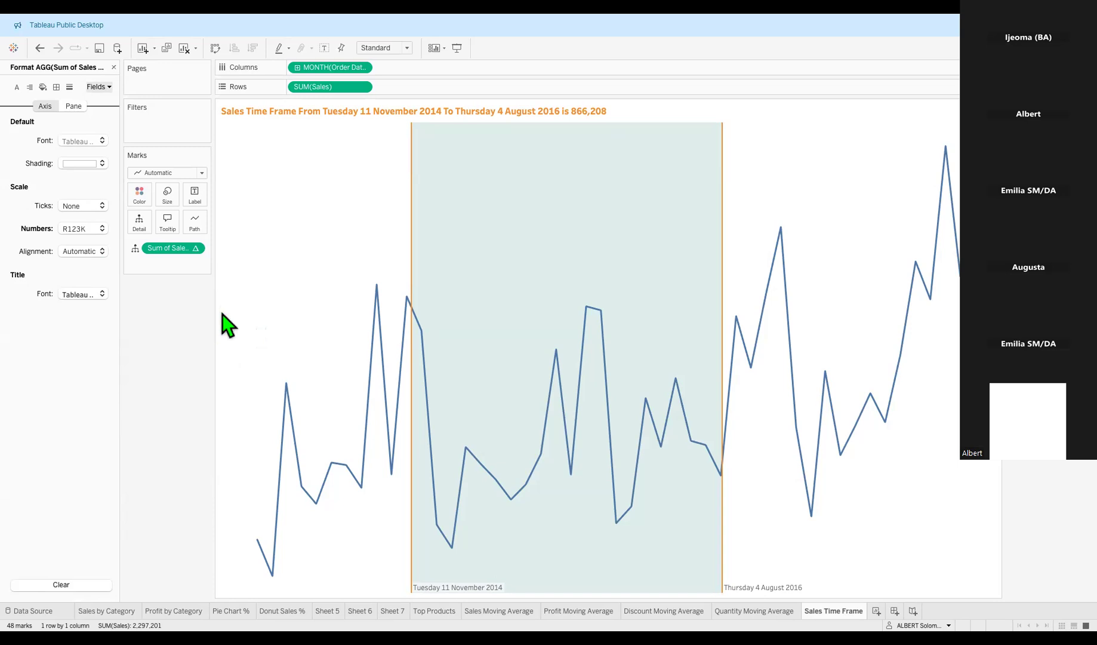
{"action": "key", "text": "ctrl+z"}
{"action": "left_click", "coordinate": [173, 442]}
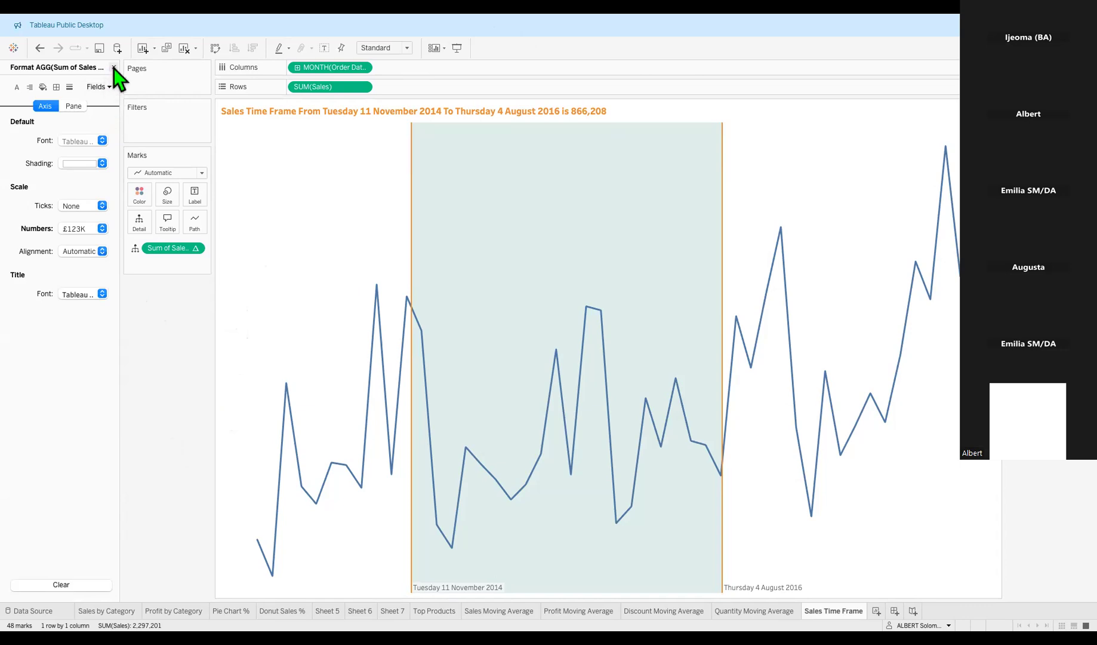
{"action": "mouse_move", "coordinate": [570, 427]}
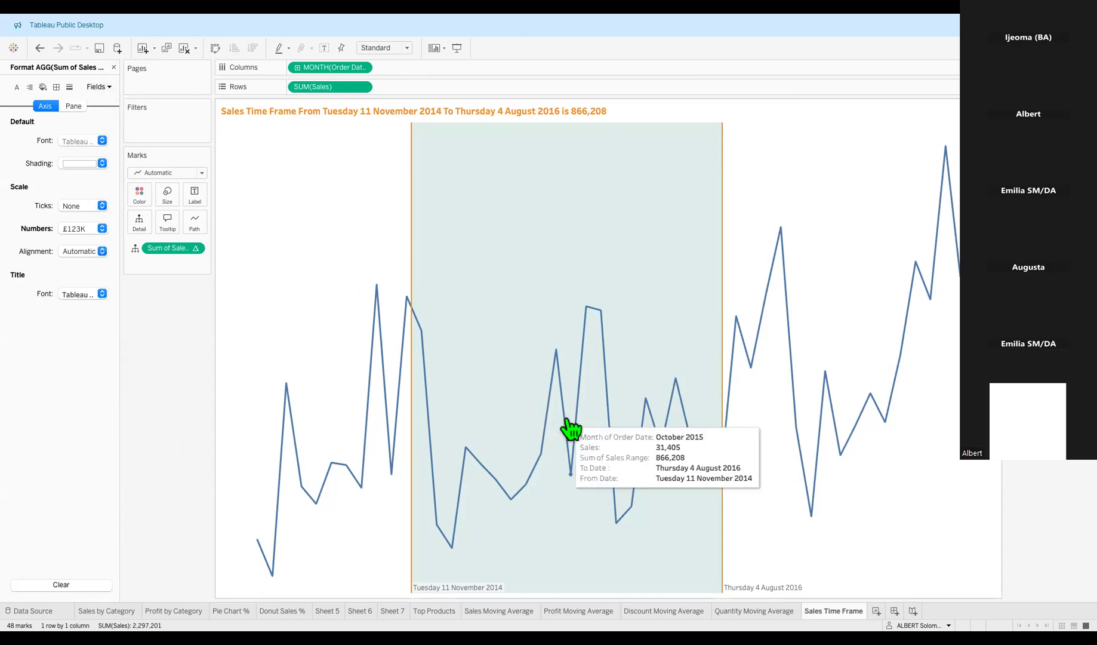
Format SUM(Sales) as currency with Thousands (K) units, so December 2014 reads R70K.
{"action": "left_click", "coordinate": [113, 67]}
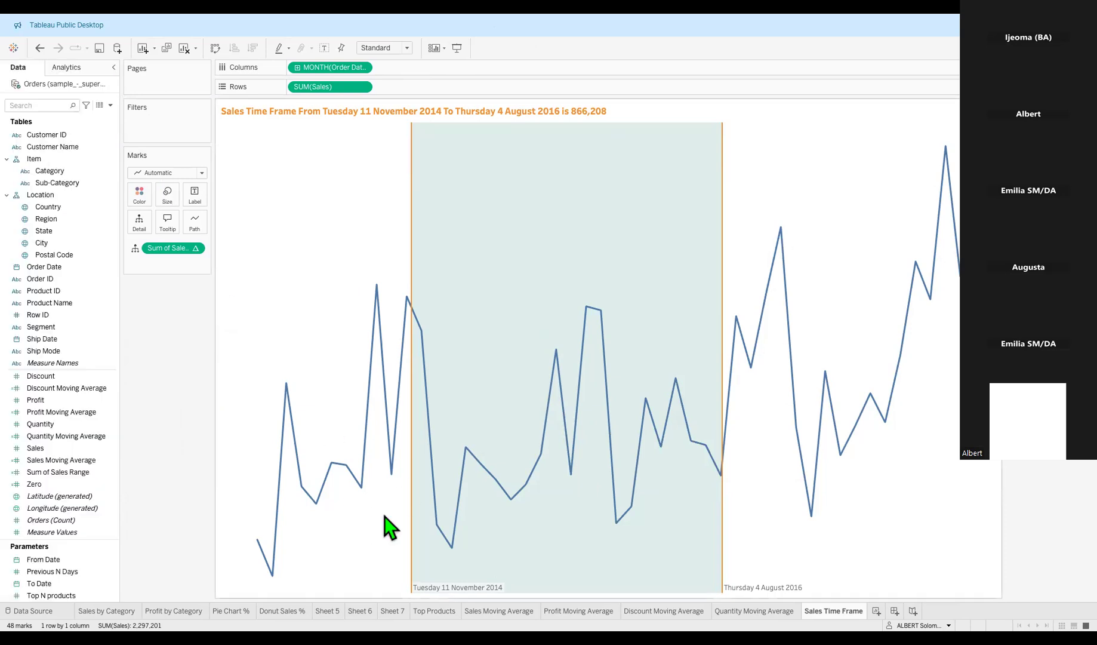
{"action": "right_click", "coordinate": [500, 279]}
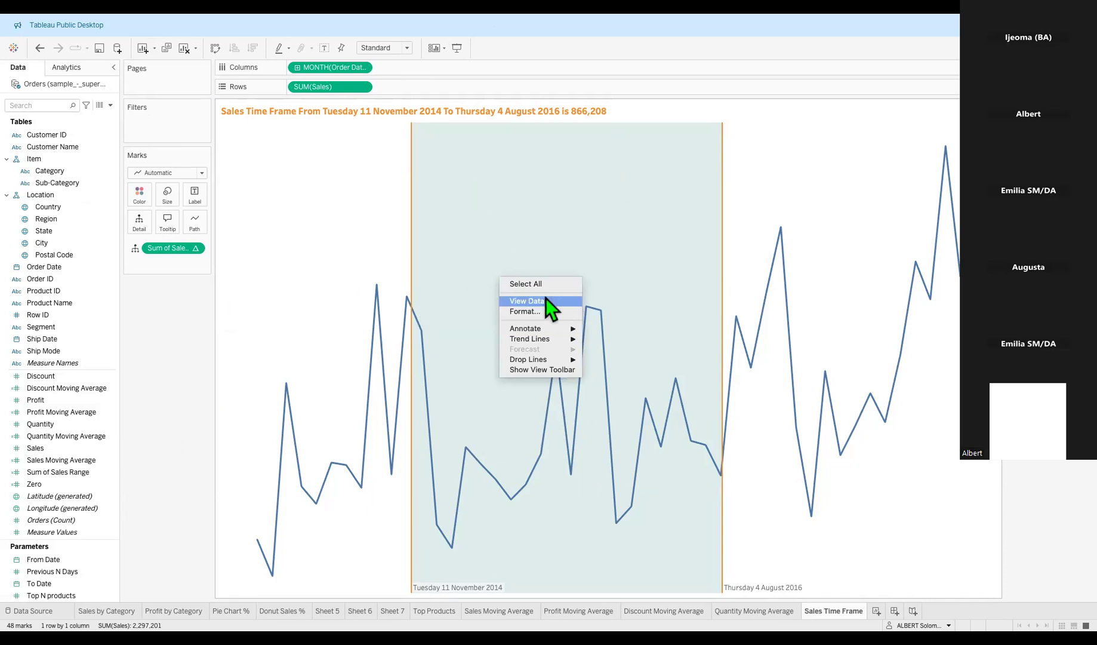
{"action": "left_click", "coordinate": [531, 312]}
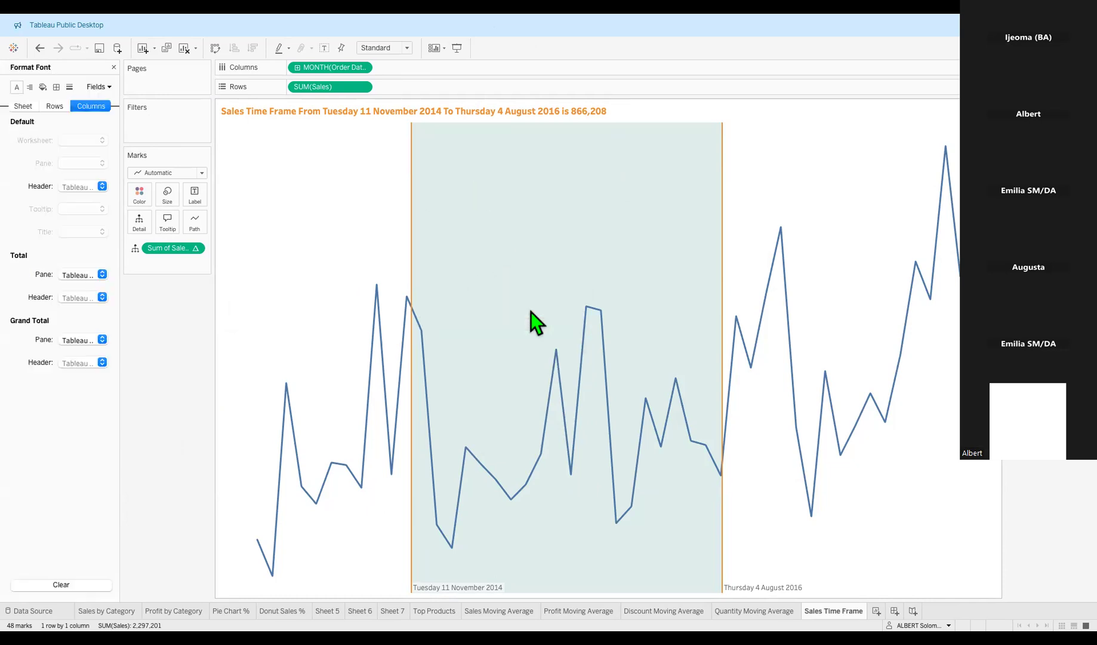
{"action": "left_click", "coordinate": [108, 89]}
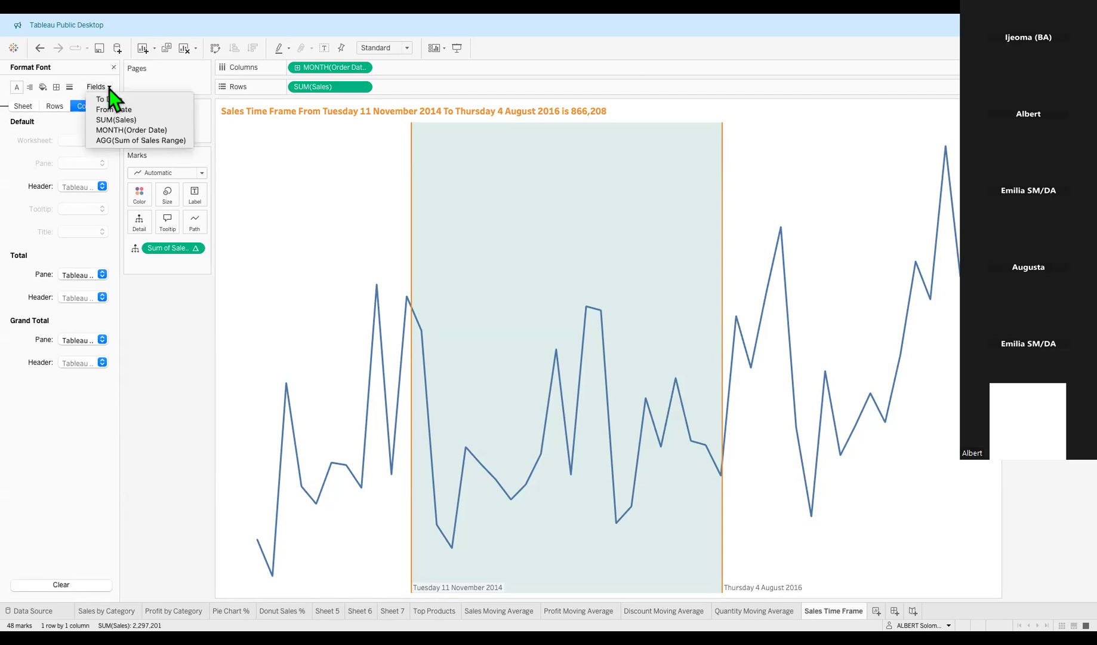
{"action": "left_click", "coordinate": [149, 121]}
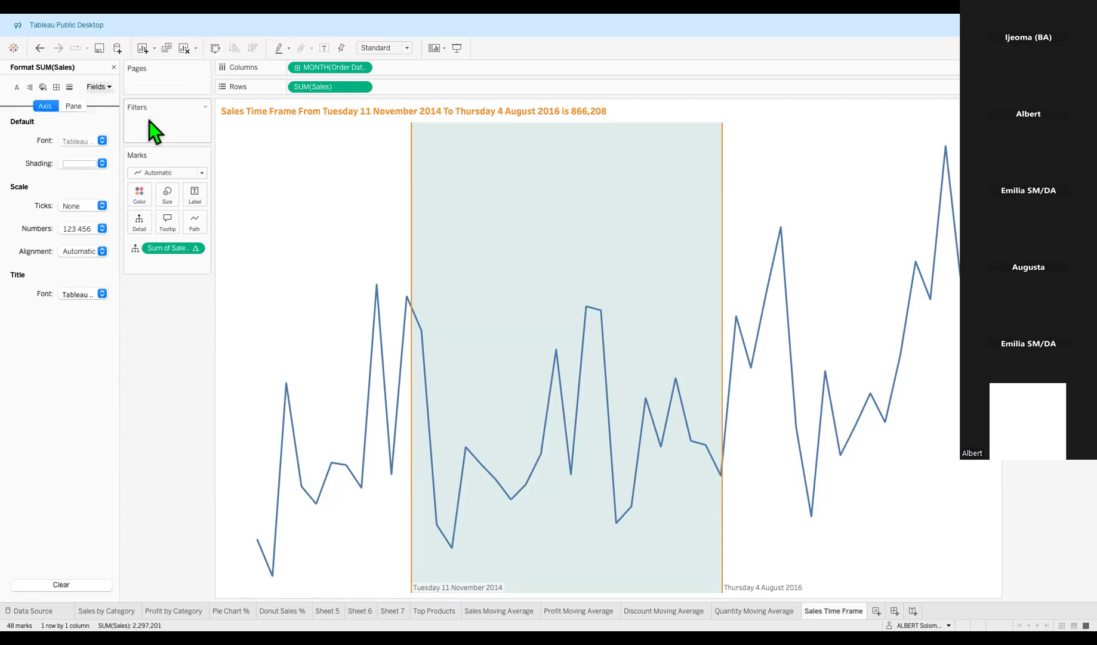
{"action": "left_click", "coordinate": [102, 229]}
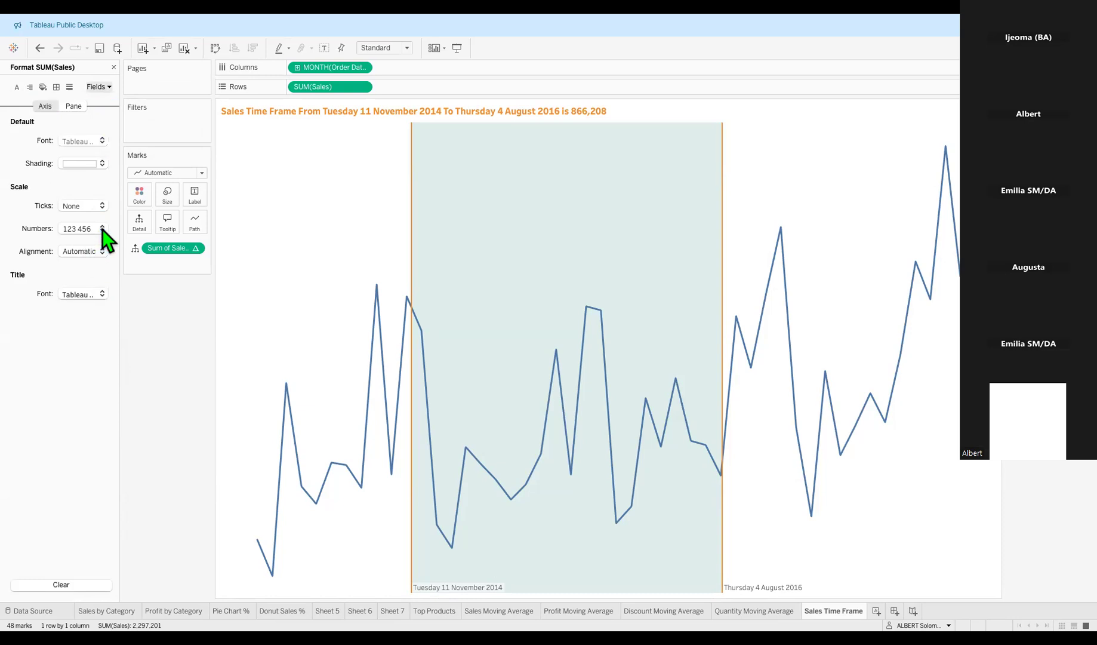
{"action": "left_click", "coordinate": [83, 279]}
{"action": "left_click", "coordinate": [216, 328]}
{"action": "left_click", "coordinate": [191, 440]}
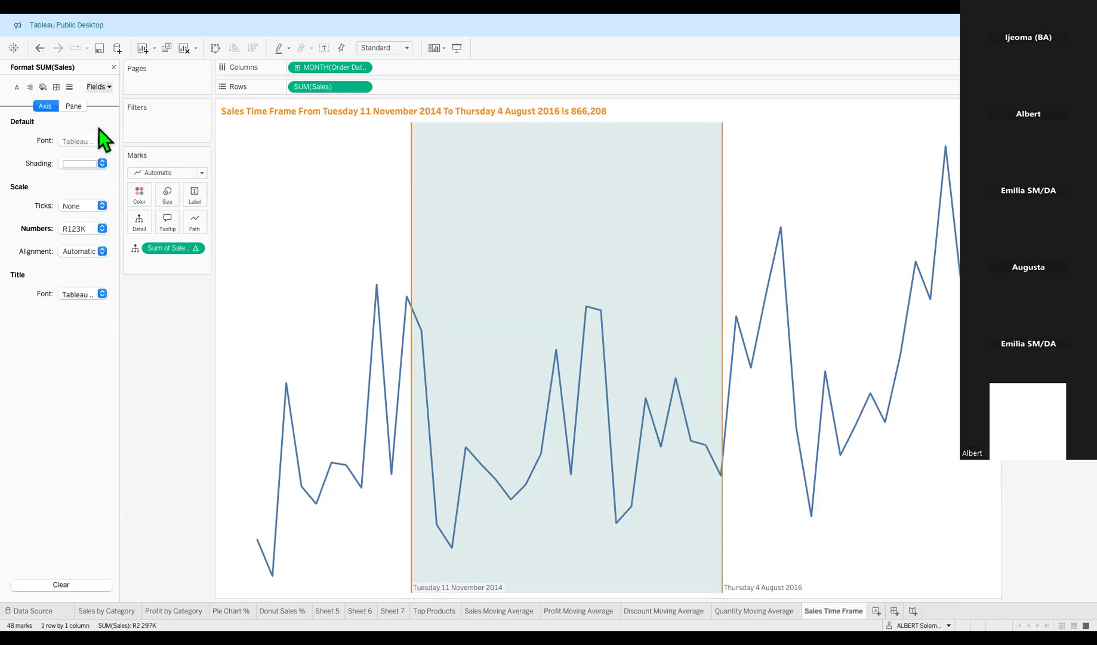
{"action": "left_click", "coordinate": [113, 68]}
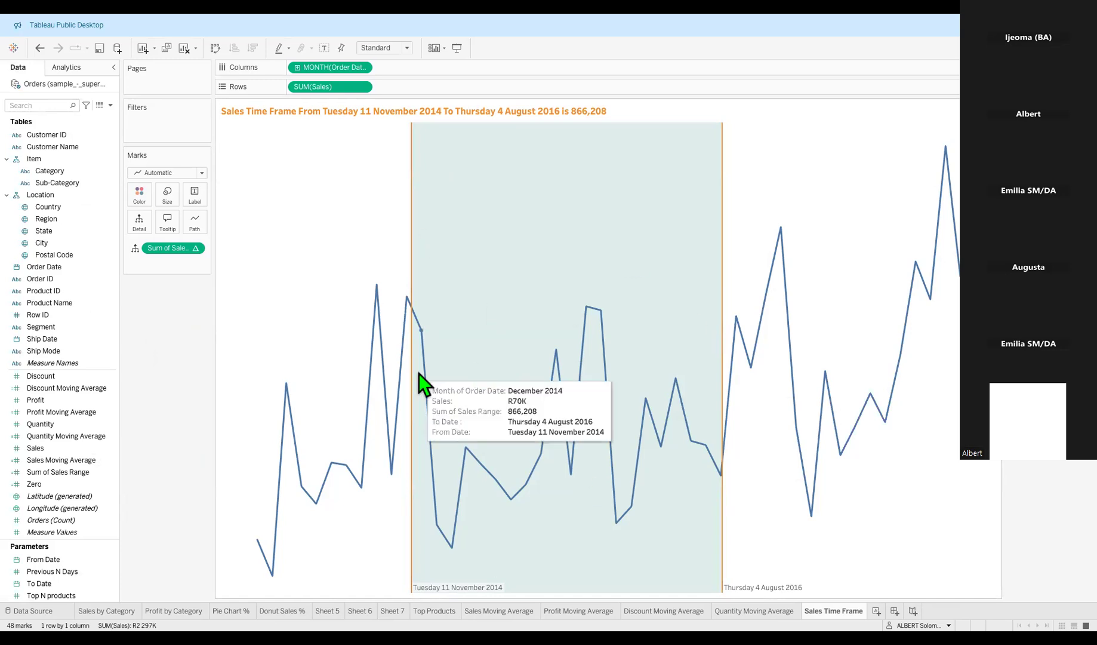
{"action": "mouse_move", "coordinate": [676, 393]}
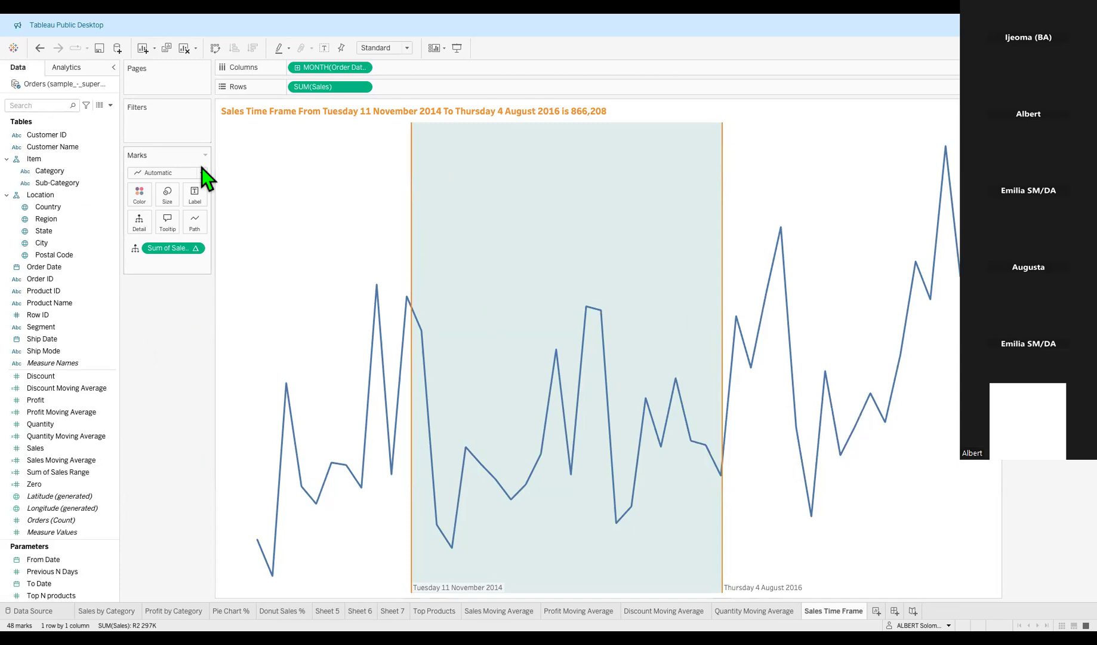
{"action": "mouse_move", "coordinate": [425, 370]}
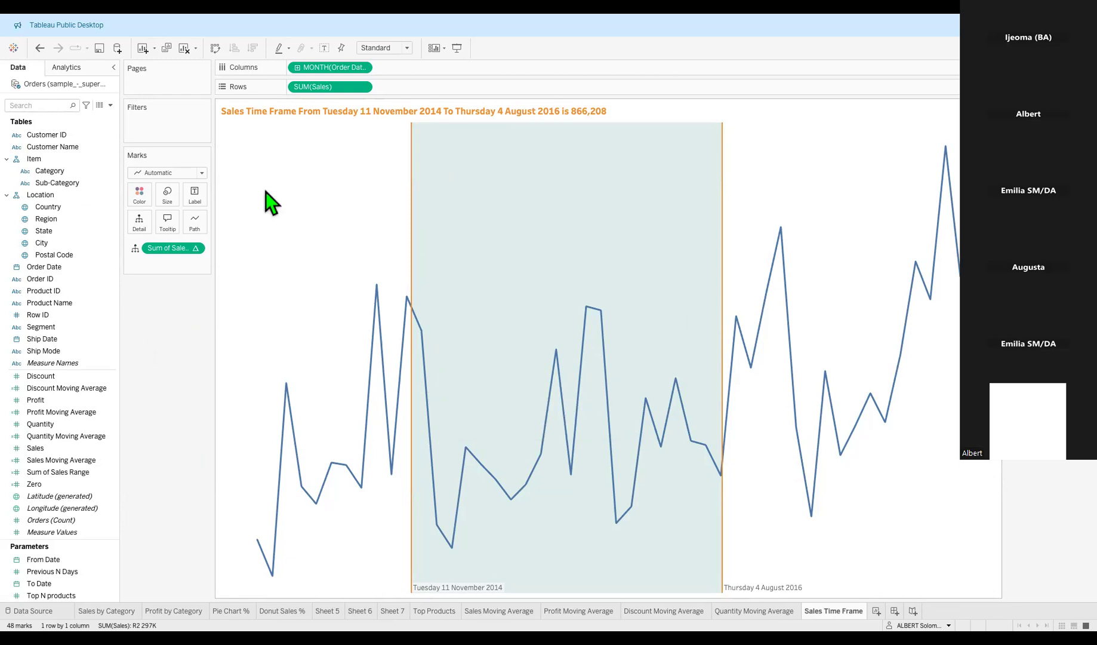
{"action": "right_click", "coordinate": [422, 266]}
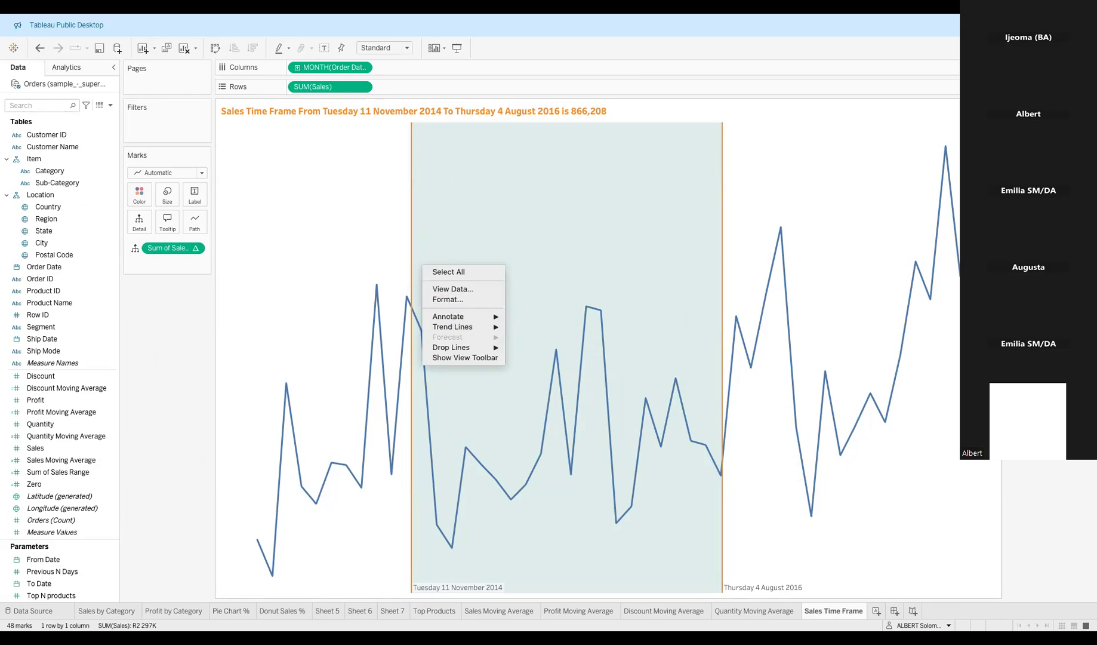
{"action": "key", "text": "Escape"}
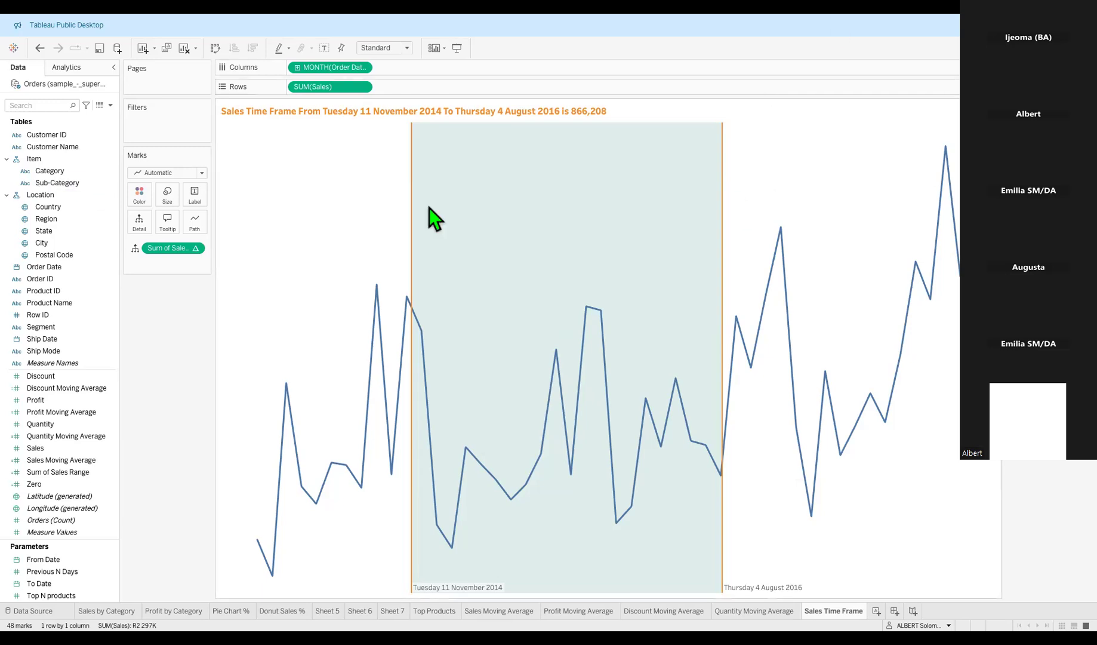
Switch the SUM(Sales) number format from R123K abbreviations to full values with decimals.
{"action": "right_click", "coordinate": [498, 190]}
{"action": "left_click", "coordinate": [525, 225]}
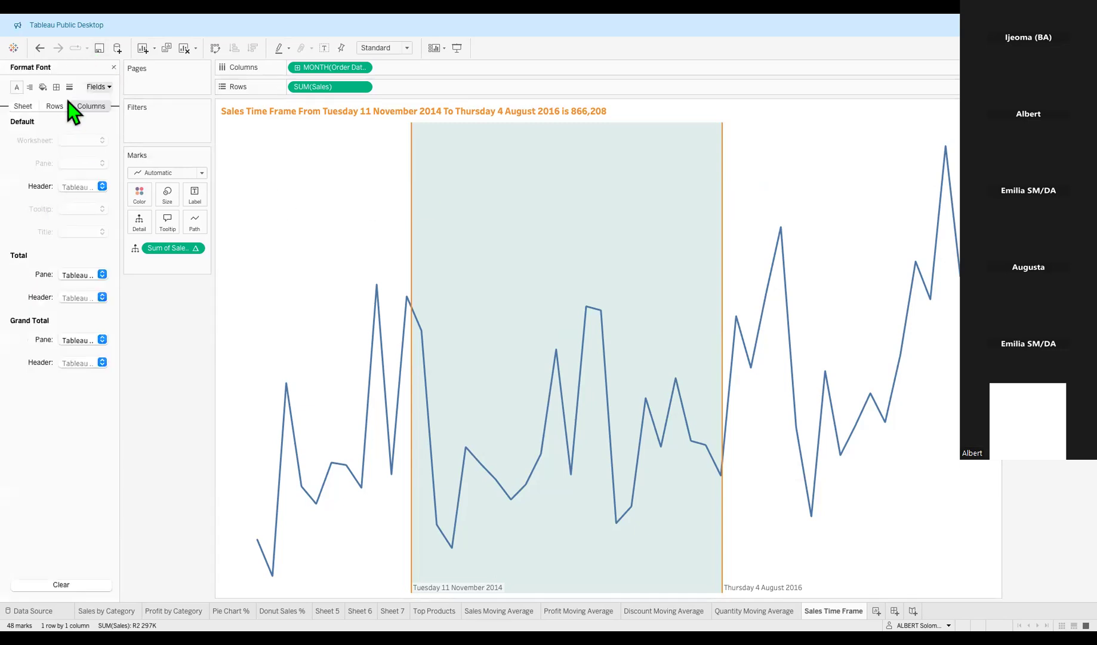
{"action": "left_click", "coordinate": [110, 86]}
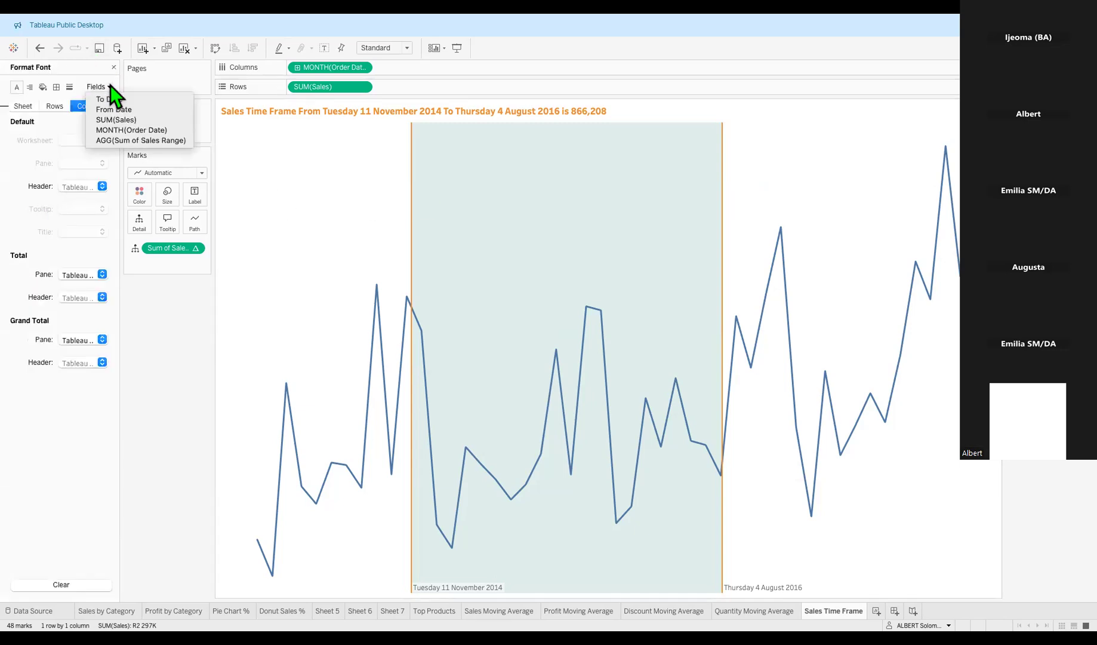
{"action": "left_click", "coordinate": [139, 120]}
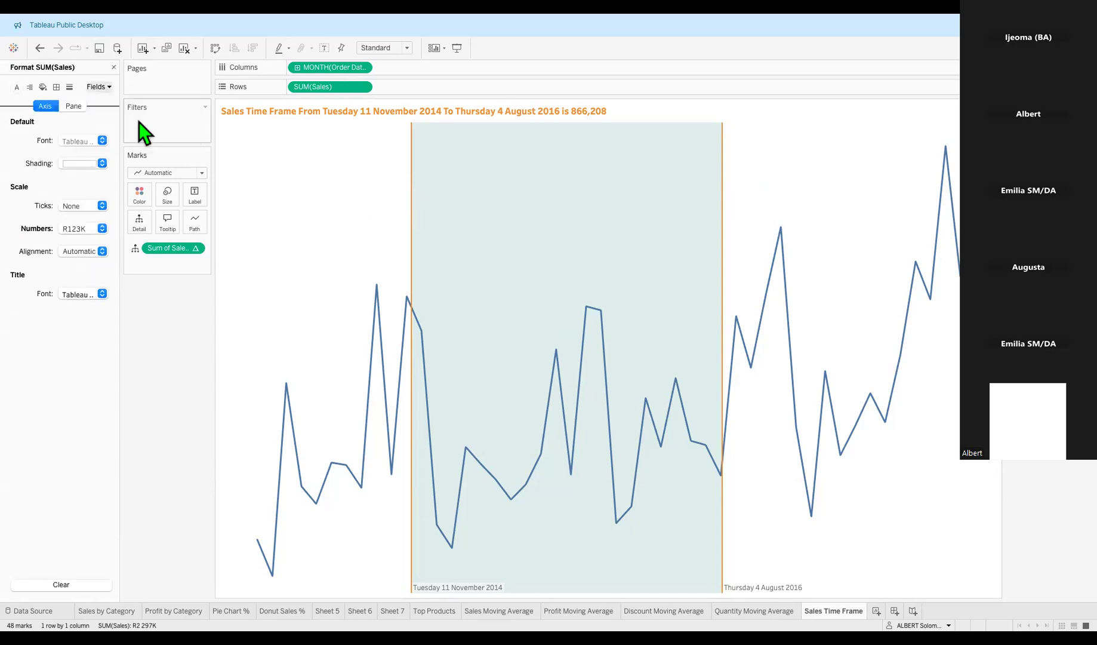
{"action": "left_click", "coordinate": [103, 230]}
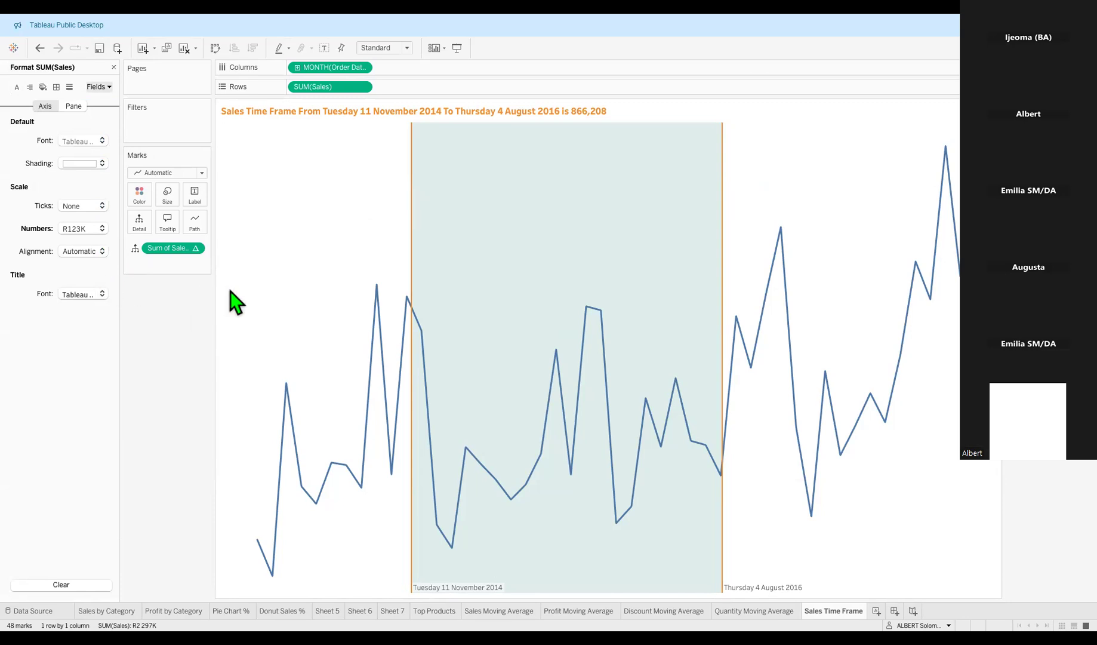
{"action": "left_click", "coordinate": [108, 271]}
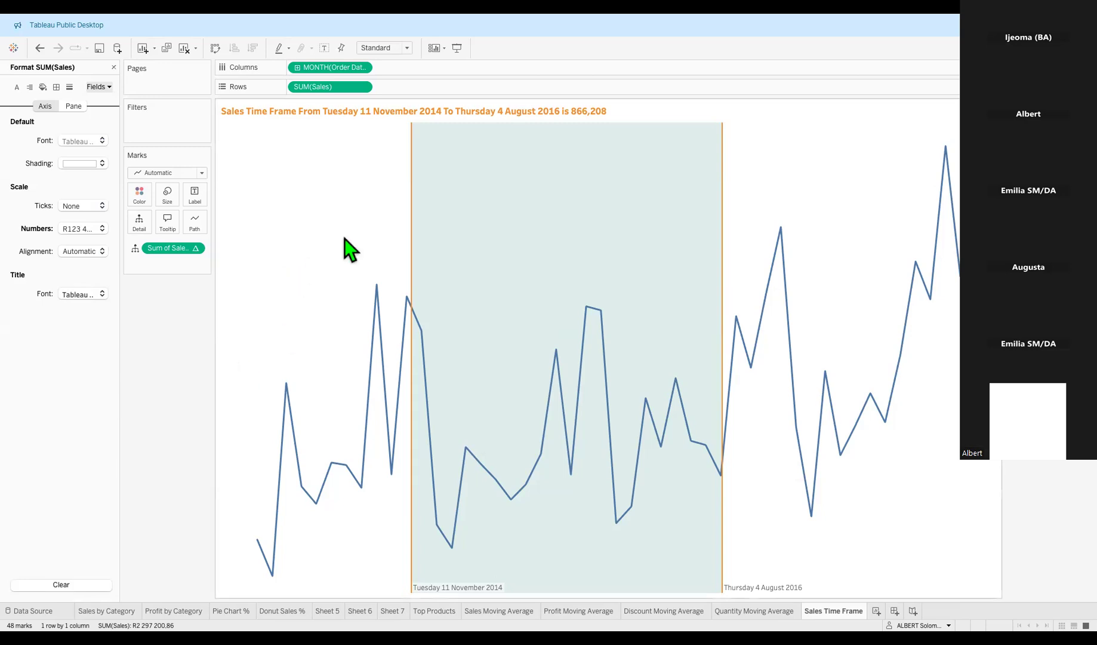
{"action": "left_click", "coordinate": [311, 225]}
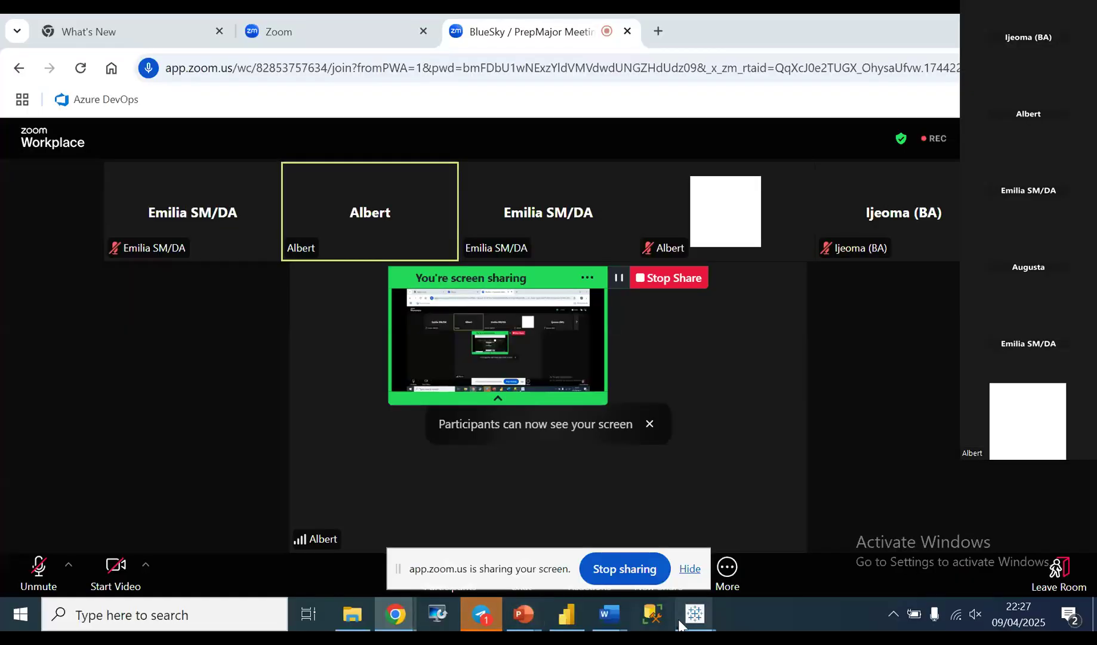
Bring the 'Tableau Public - Sheet 4 Doughnut' window to the front from the taskbar.
{"action": "mouse_move", "coordinate": [692, 624]}
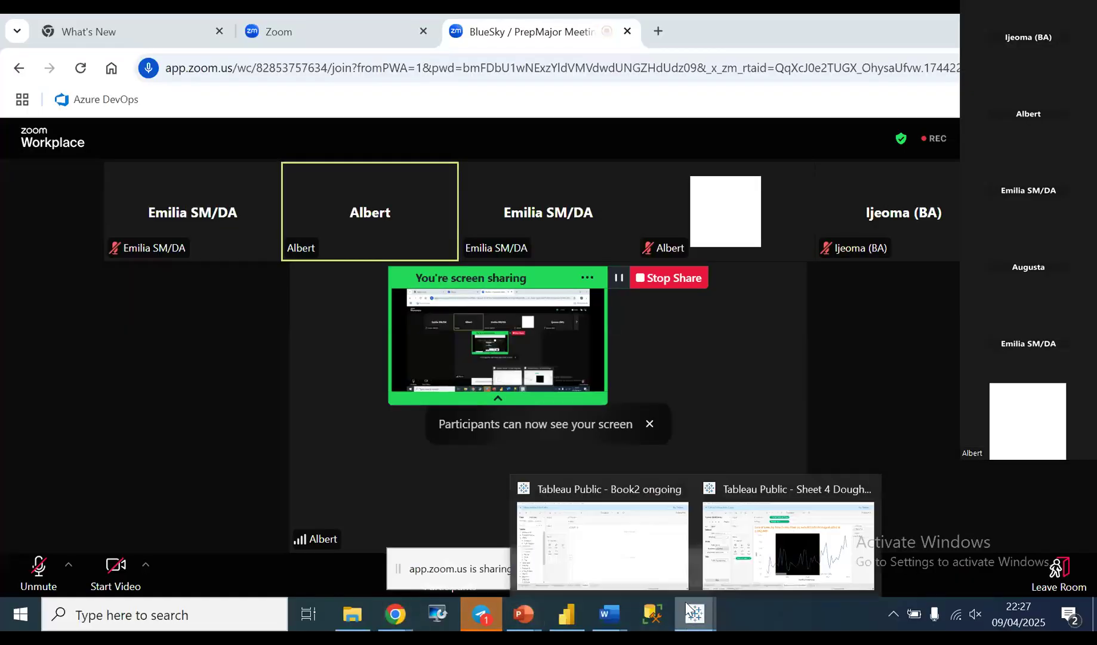
{"action": "left_click", "coordinate": [752, 538]}
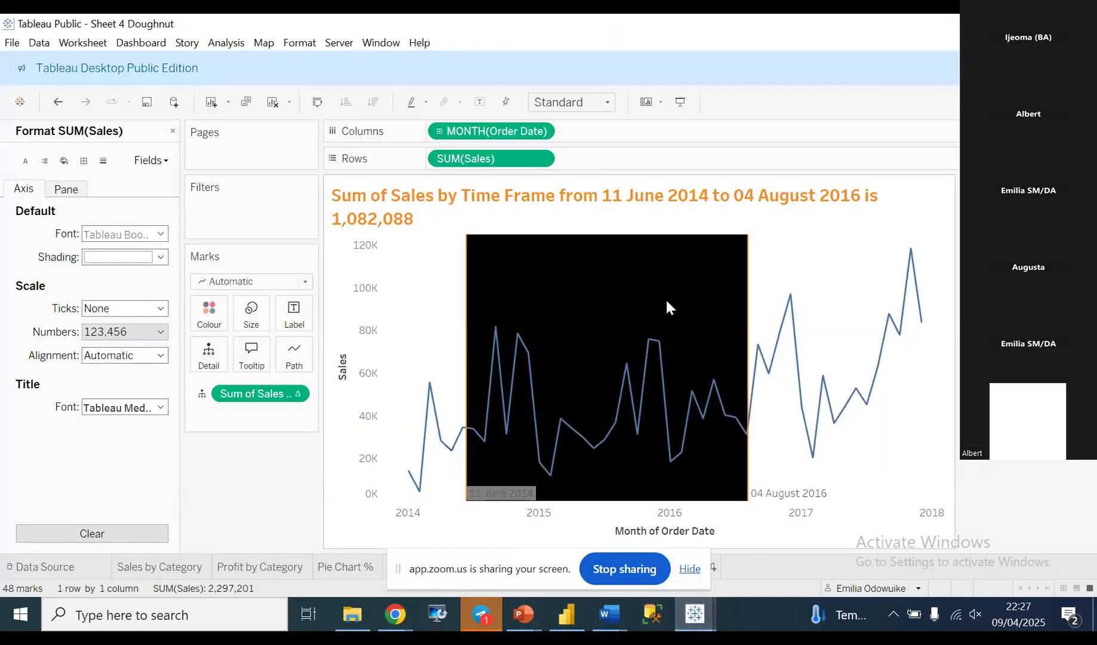
{"action": "mouse_move", "coordinate": [802, 346]}
Turn off Show Header on the Sales axis so the line chart widens.
{"action": "right_click", "coordinate": [326, 248]}
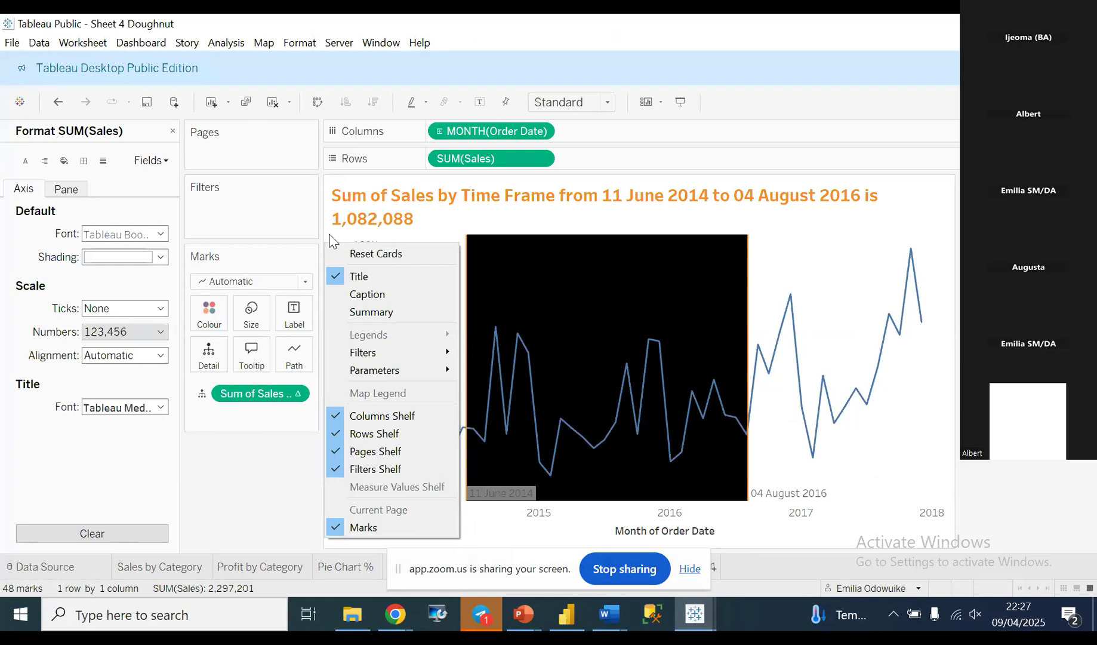
{"action": "left_click", "coordinate": [327, 233]}
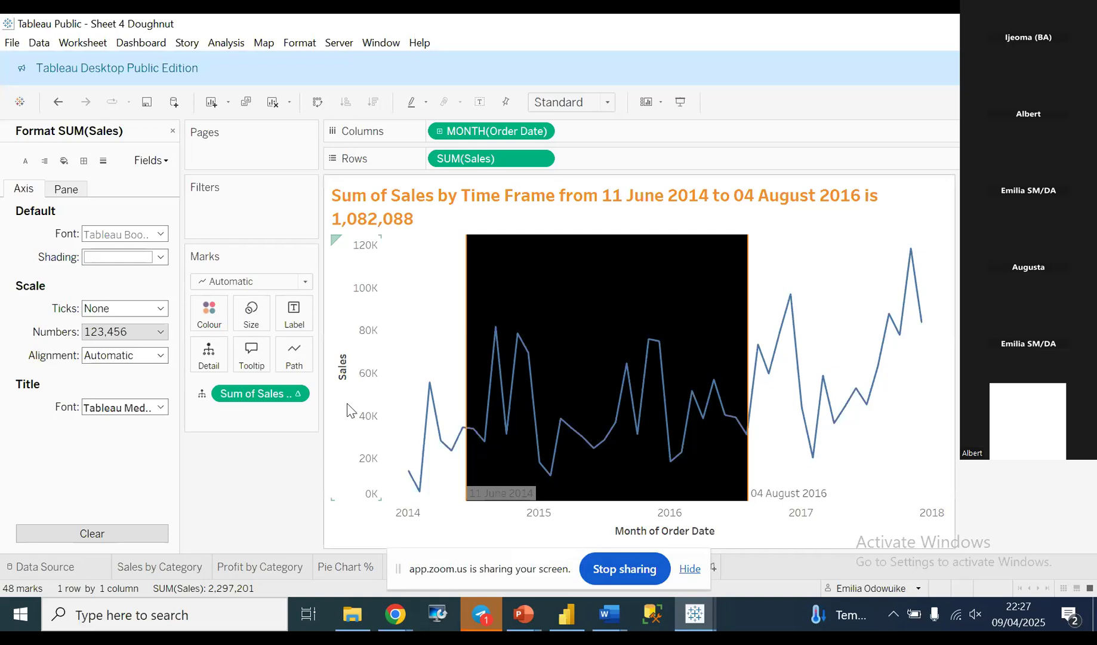
{"action": "right_click", "coordinate": [350, 499]}
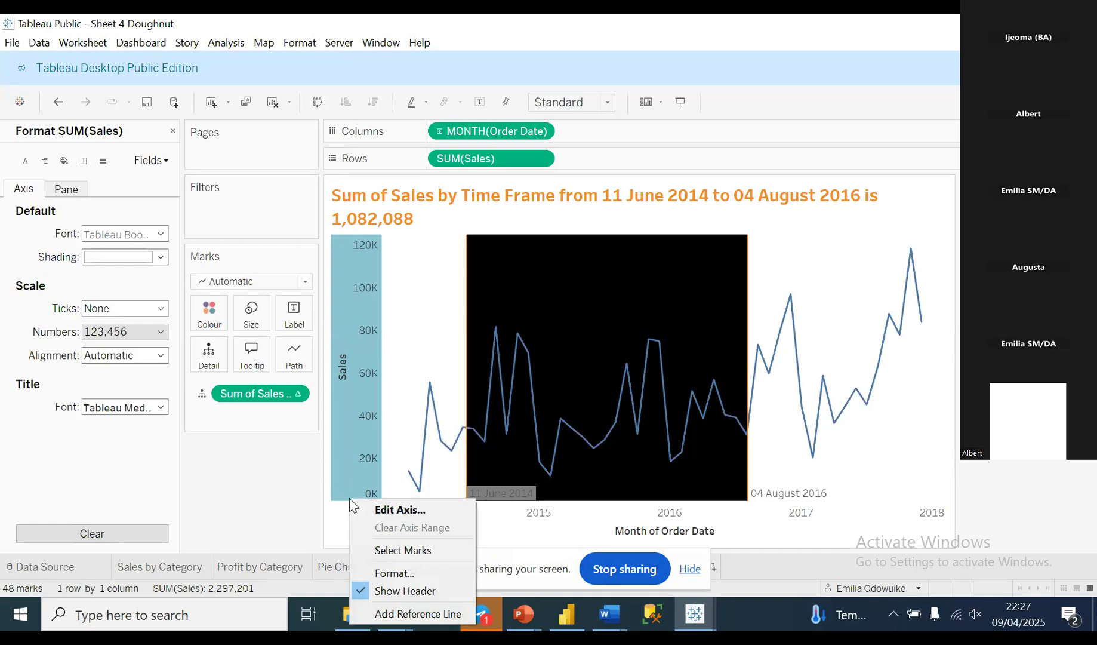
{"action": "left_click", "coordinate": [400, 591]}
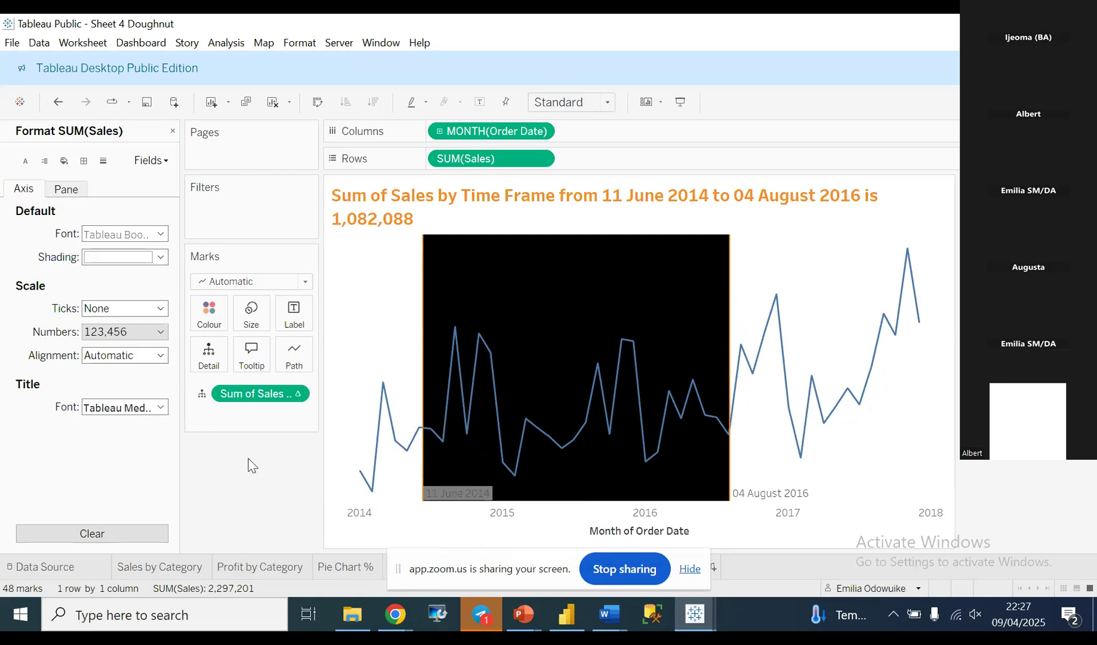
{"action": "mouse_move", "coordinate": [363, 471]}
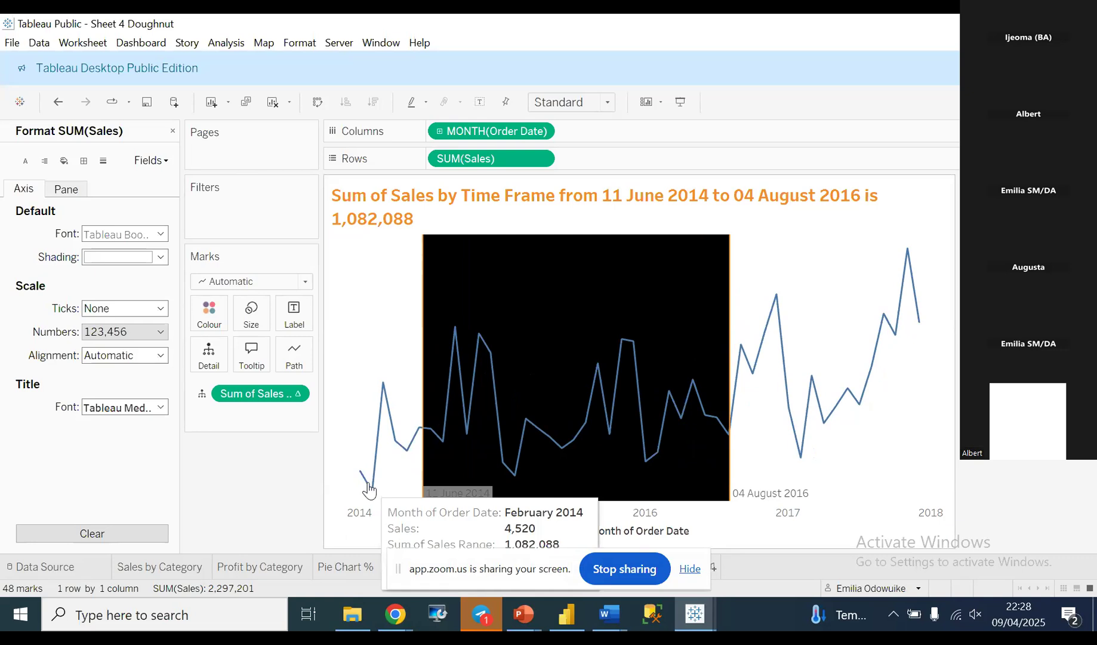
{"action": "mouse_move", "coordinate": [384, 385]}
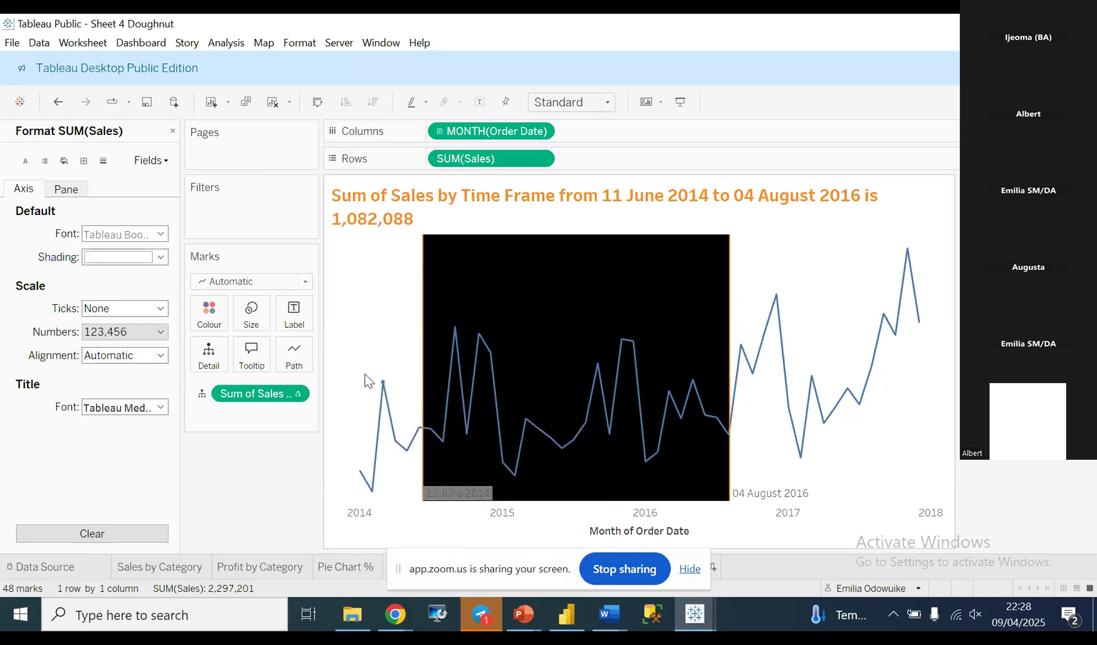
{"action": "left_click", "coordinate": [161, 159]}
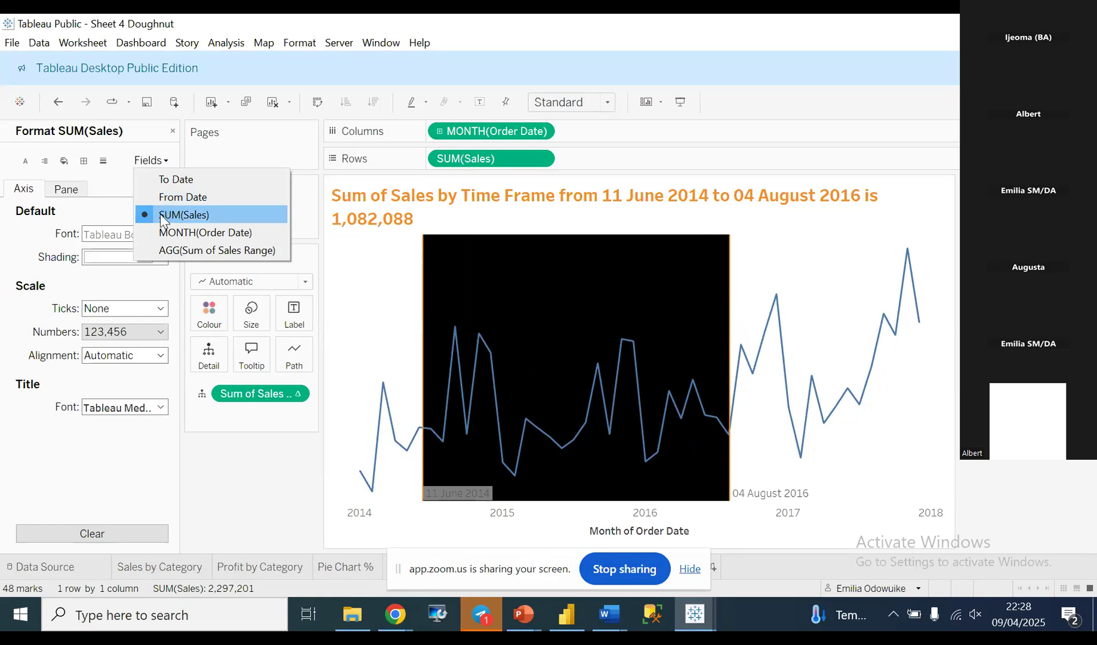
Format SUM(Sales) as custom currency with 0 decimal places and Thousands (K) units.
{"action": "left_click", "coordinate": [151, 289]}
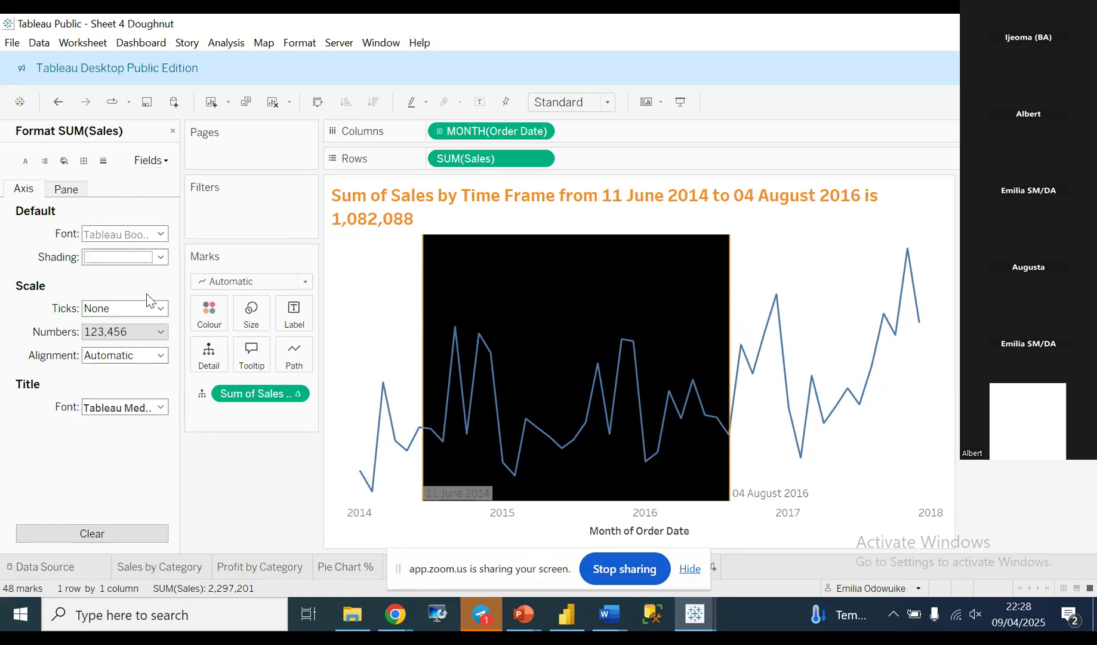
{"action": "left_click", "coordinate": [160, 332]}
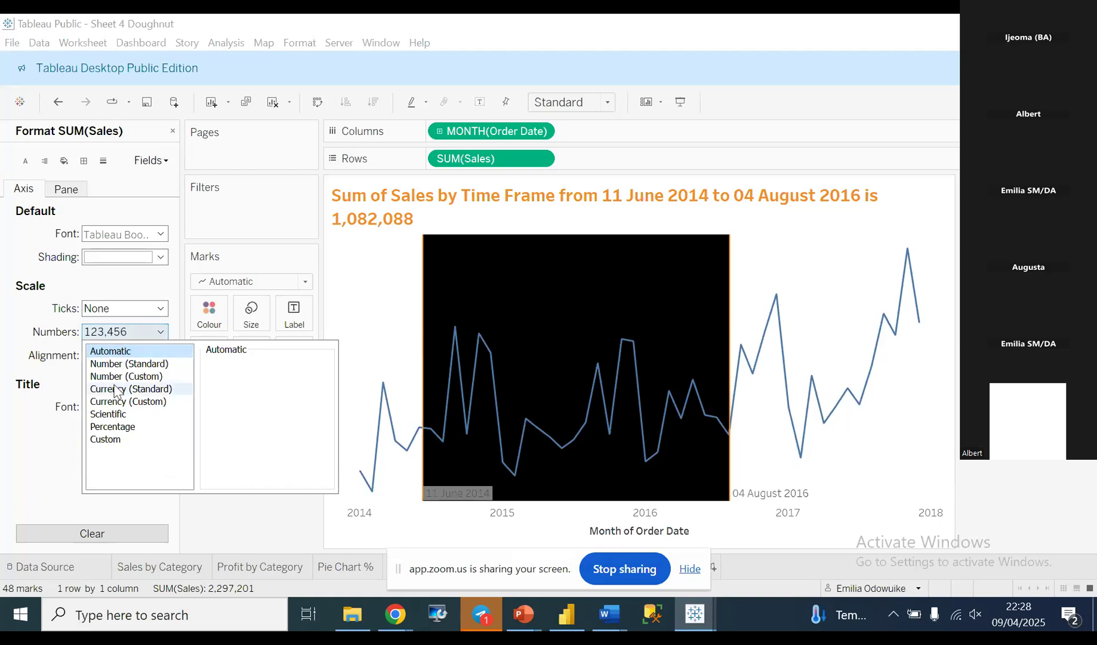
{"action": "left_click", "coordinate": [126, 401]}
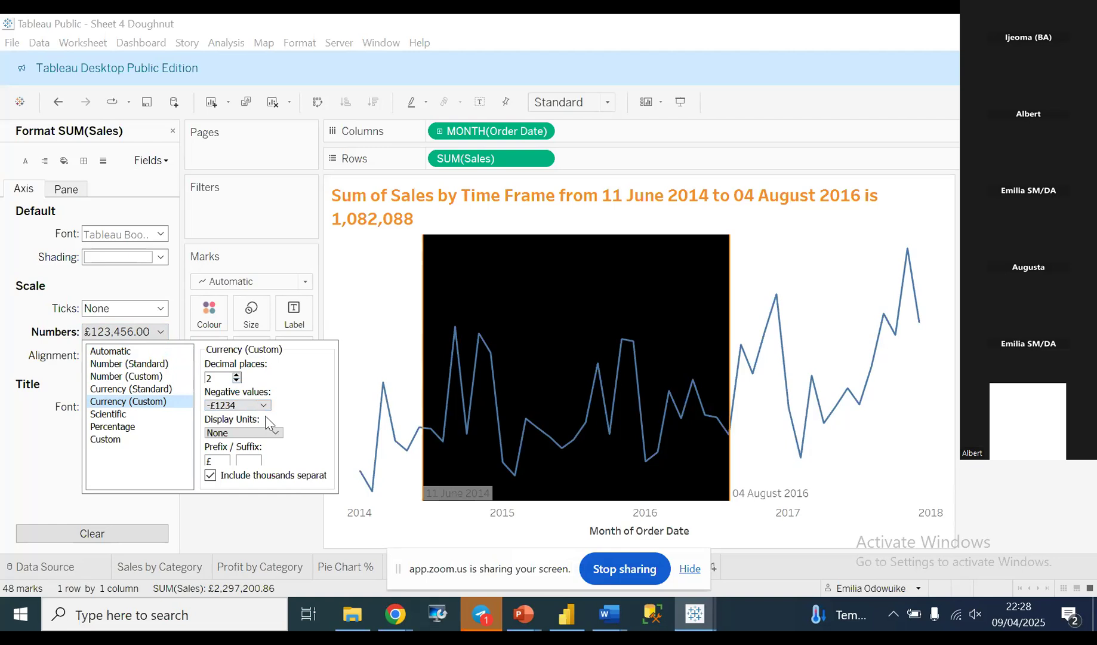
{"action": "left_click", "coordinate": [236, 381]}
{"action": "left_click", "coordinate": [237, 381]}
{"action": "left_click", "coordinate": [277, 436]}
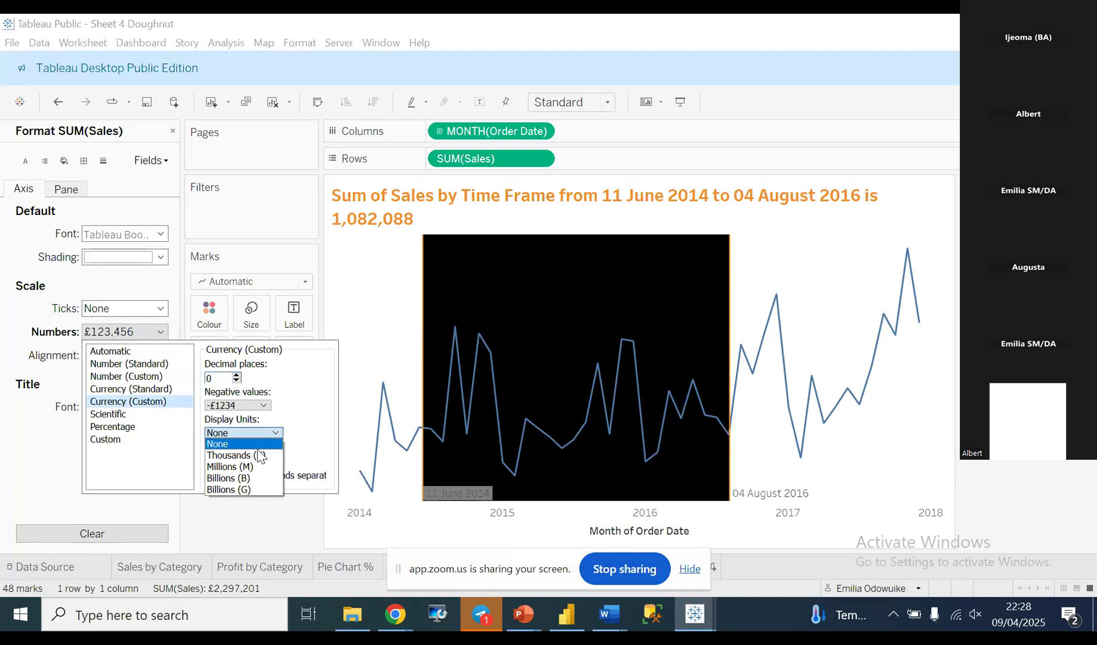
{"action": "left_click", "coordinate": [252, 456]}
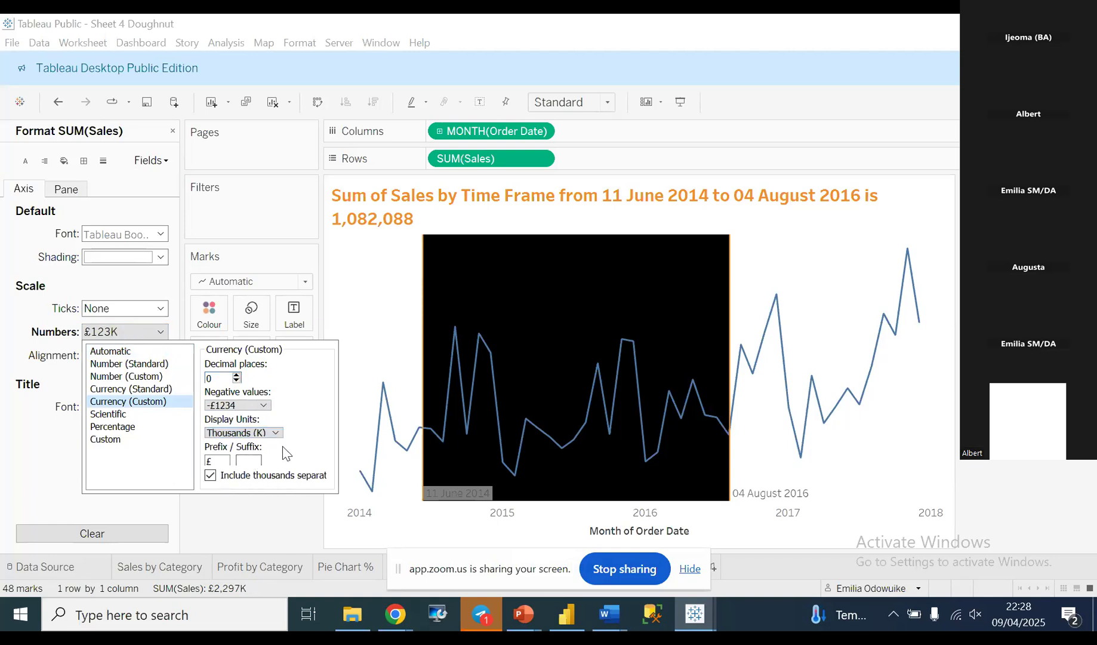
{"action": "left_click", "coordinate": [362, 357]}
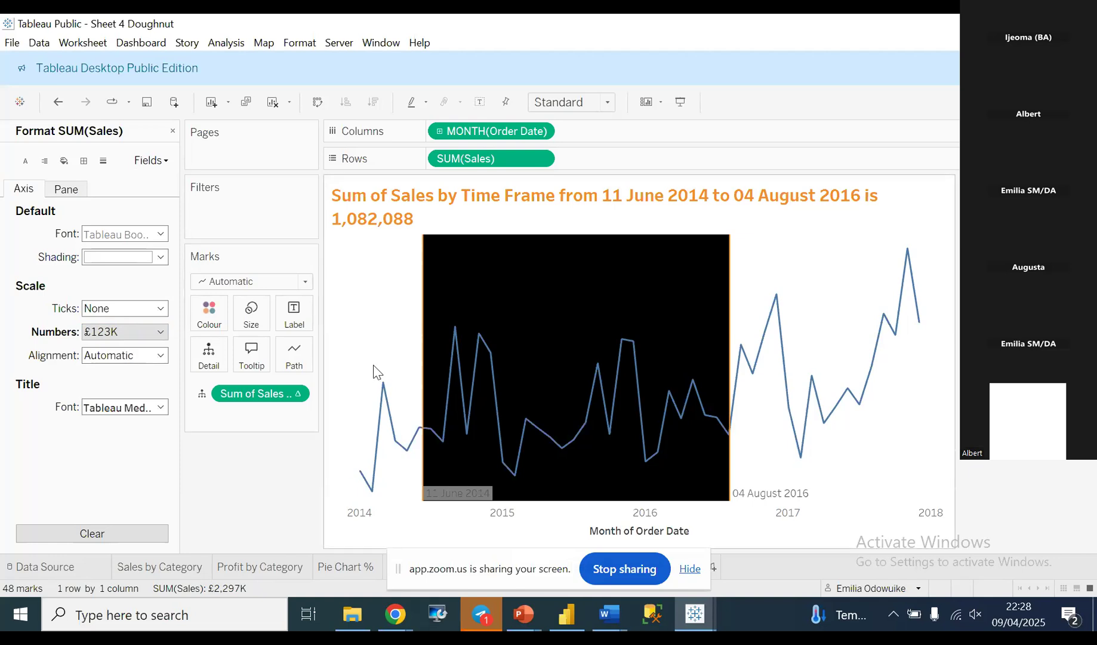
{"action": "mouse_move", "coordinate": [454, 337]}
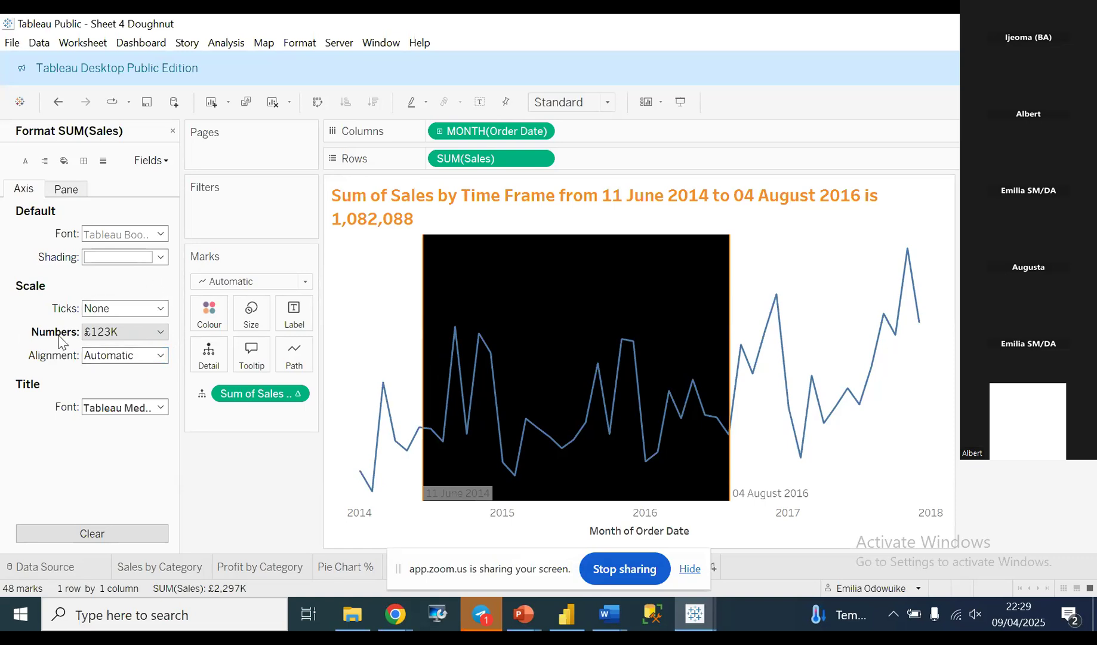
Recheck the Sales number format, then stop sharing the screen.
{"action": "left_click", "coordinate": [160, 333]}
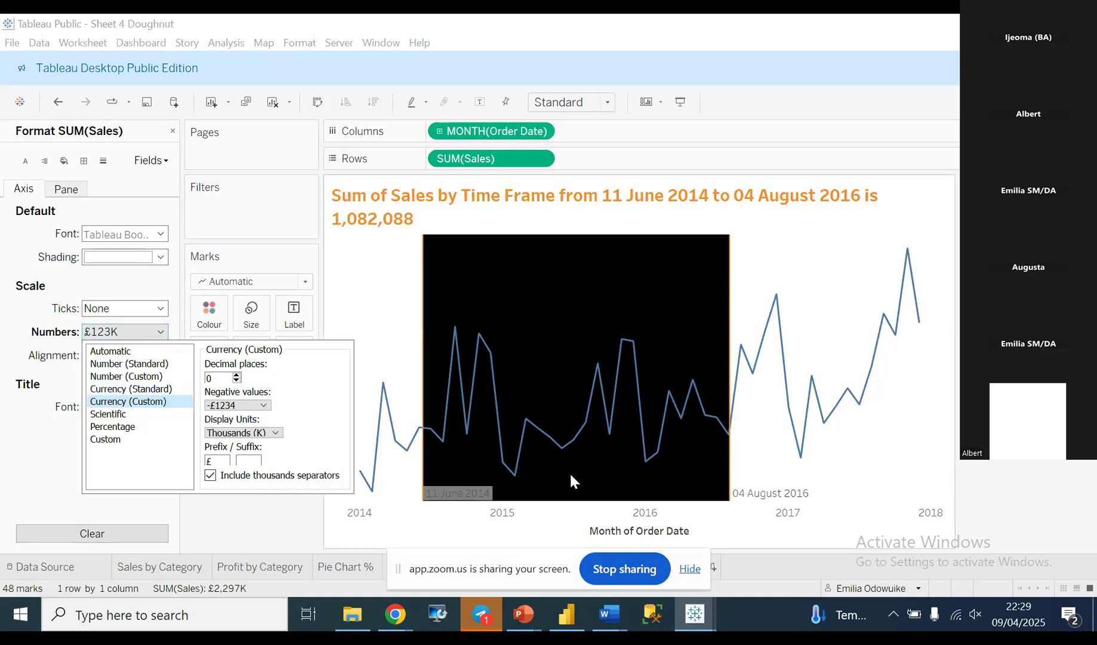
{"action": "left_click", "coordinate": [118, 516]}
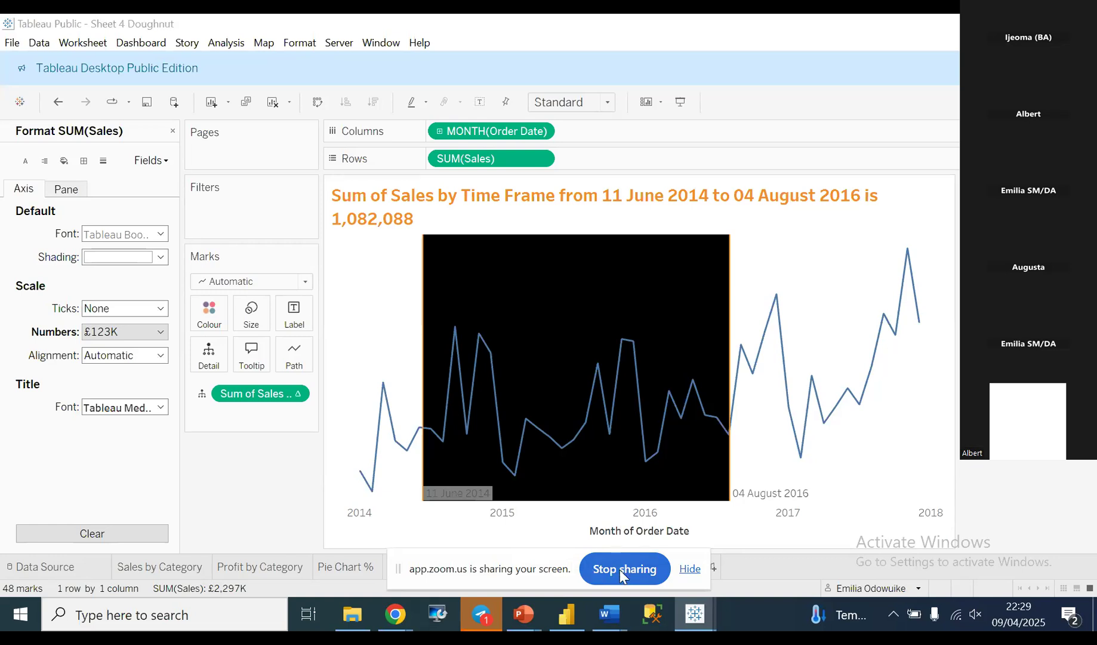
{"action": "left_click", "coordinate": [619, 569]}
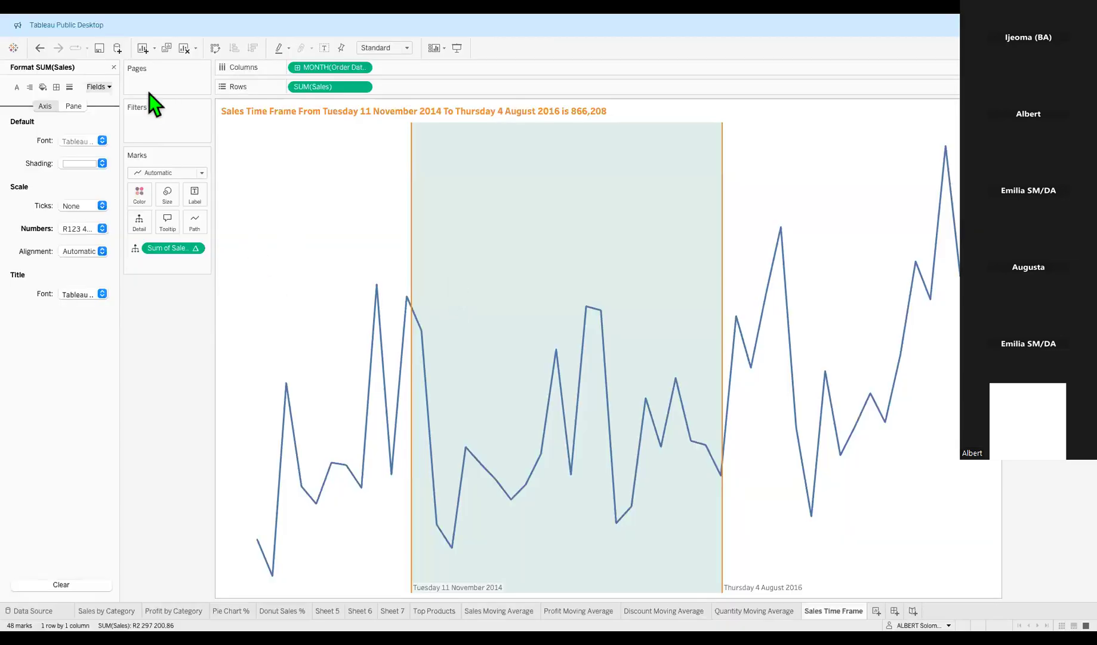
Close the Format pane and step back through the sheets to Profit by Category.
{"action": "left_click", "coordinate": [113, 67]}
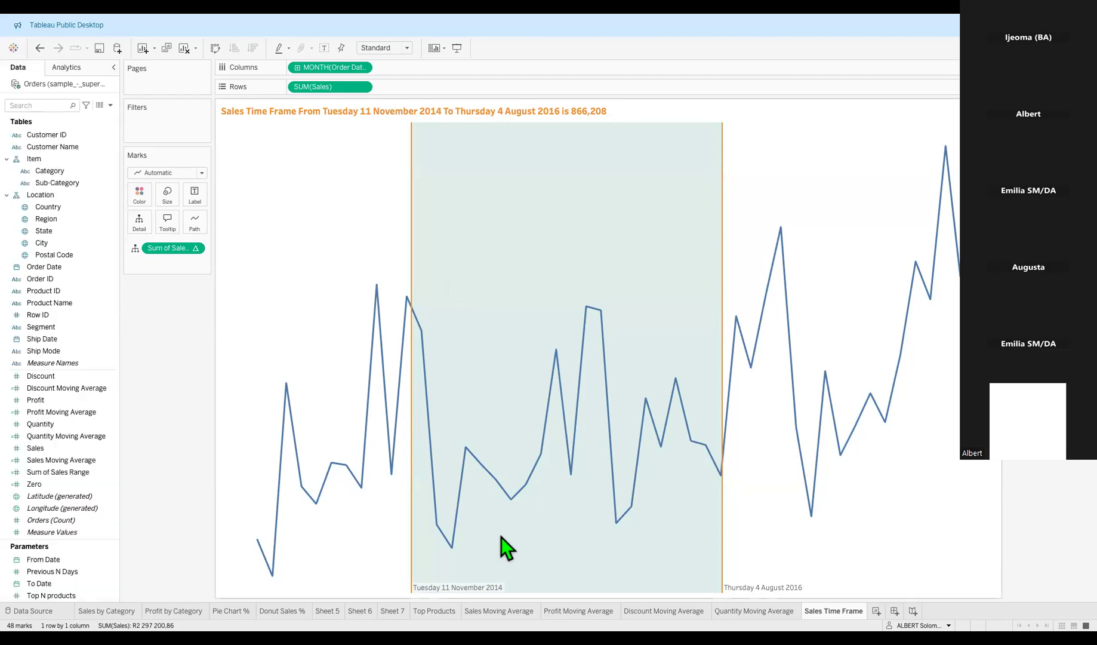
{"action": "left_click", "coordinate": [674, 612]}
{"action": "left_click", "coordinate": [578, 611]}
{"action": "left_click", "coordinate": [499, 611]}
{"action": "left_click", "coordinate": [436, 612]}
{"action": "left_click", "coordinate": [394, 611]}
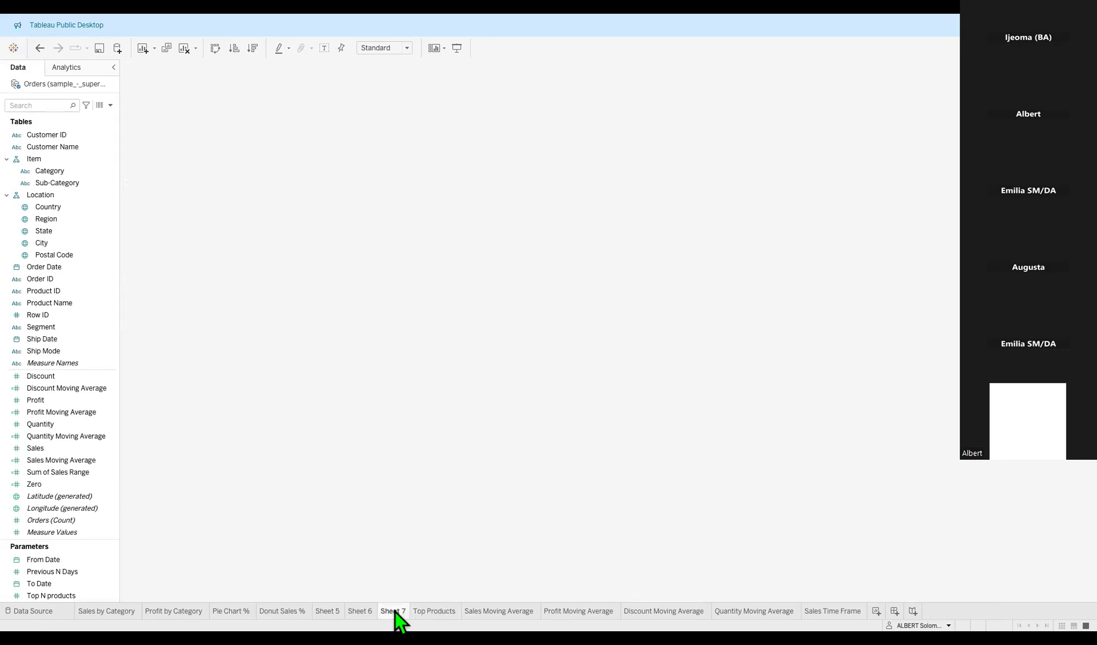
{"action": "left_click", "coordinate": [365, 612]}
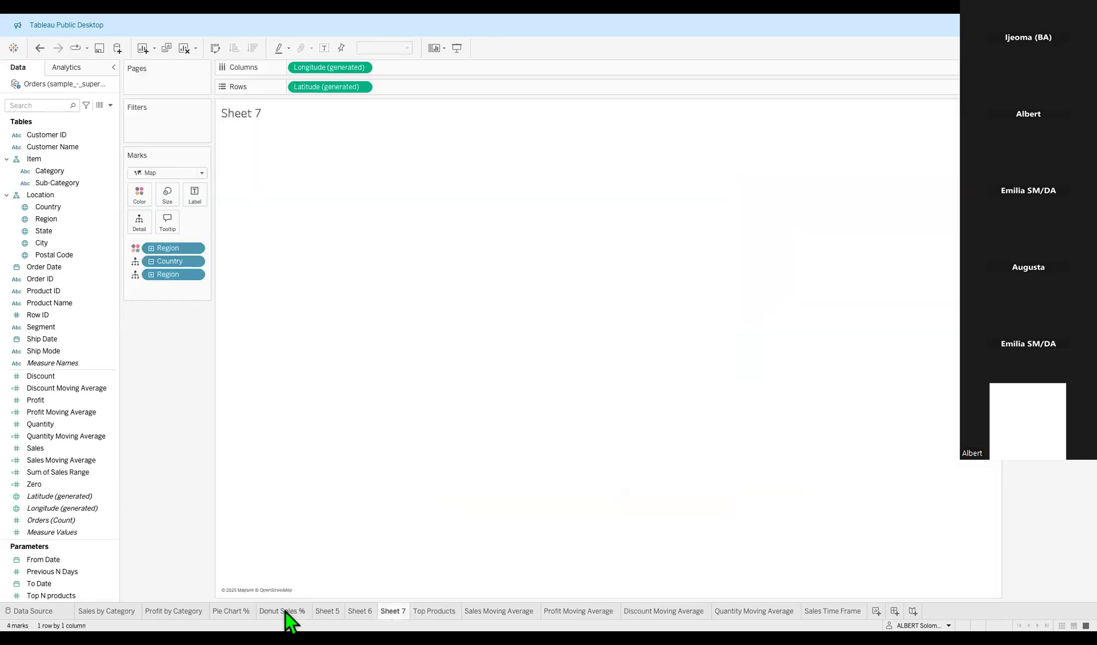
{"action": "left_click", "coordinate": [285, 610]}
{"action": "left_click", "coordinate": [238, 612]}
{"action": "left_click", "coordinate": [192, 612]}
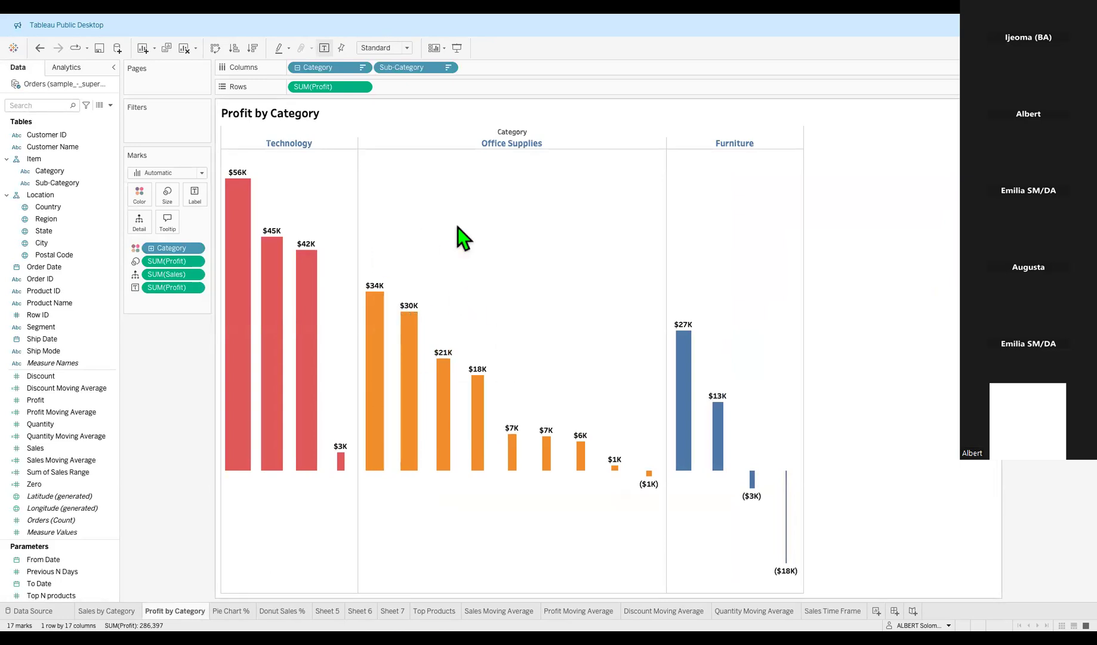
Look over the Profit by Category chart, then switch to the Pie Chart % sheet.
{"action": "mouse_move", "coordinate": [225, 220]}
{"action": "mouse_move", "coordinate": [304, 253]}
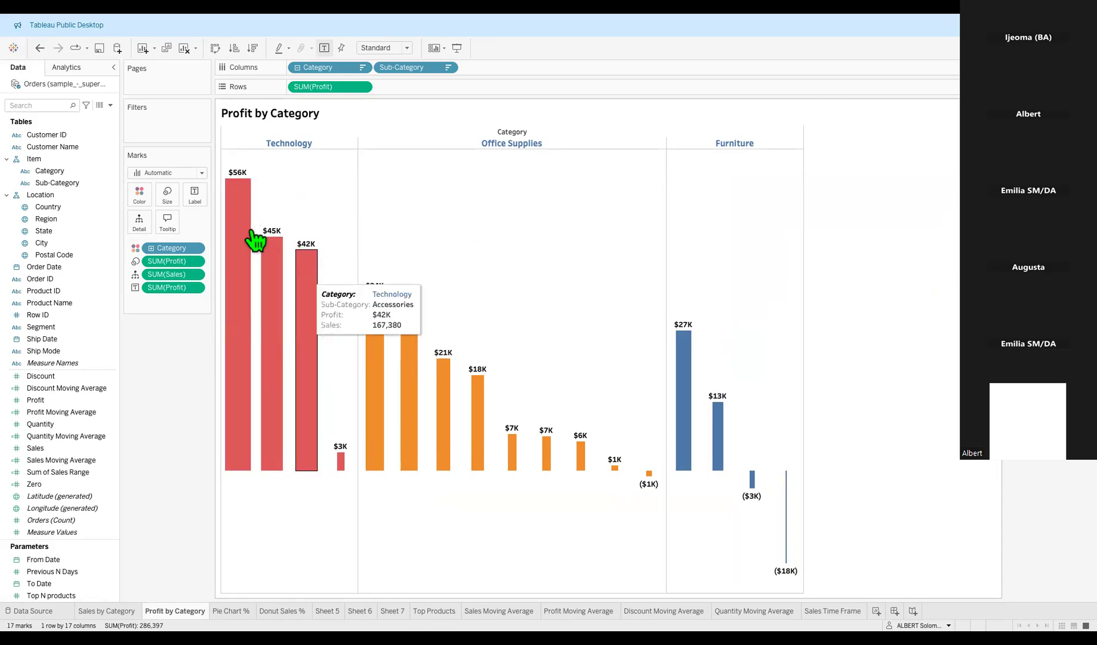
{"action": "mouse_move", "coordinate": [242, 179]}
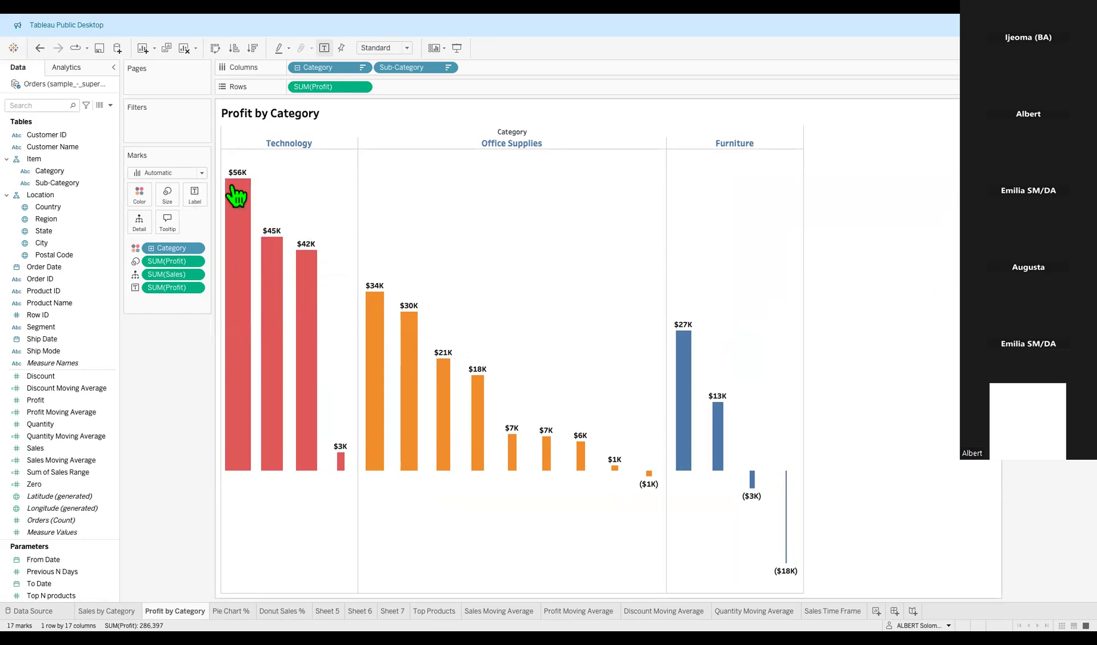
{"action": "mouse_move", "coordinate": [716, 441]}
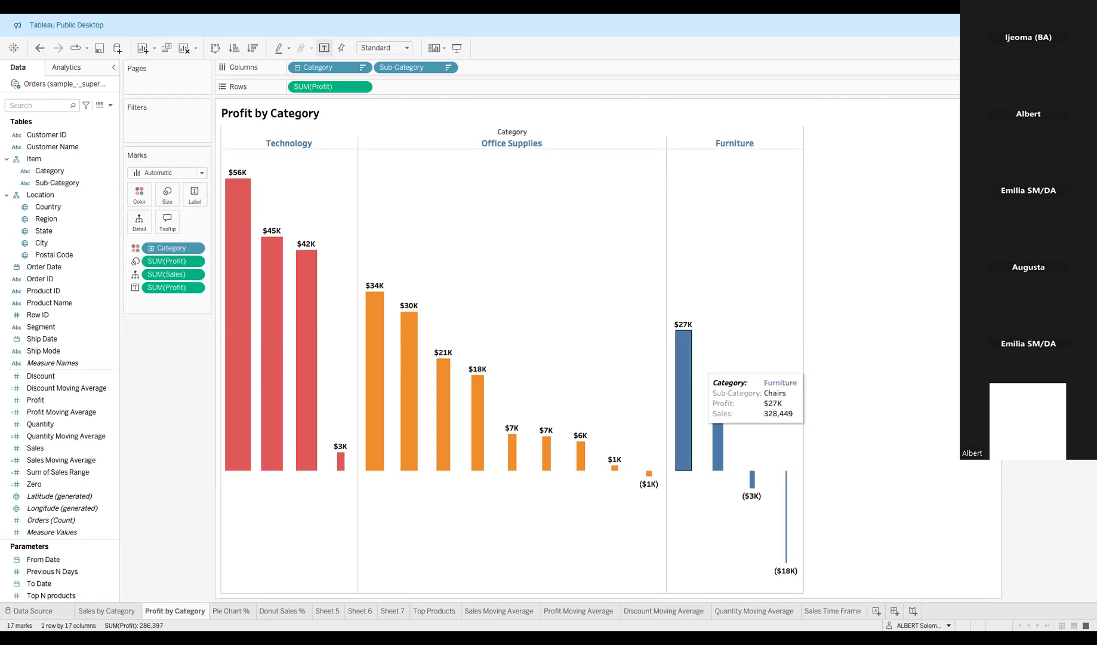
{"action": "left_click", "coordinate": [231, 612]}
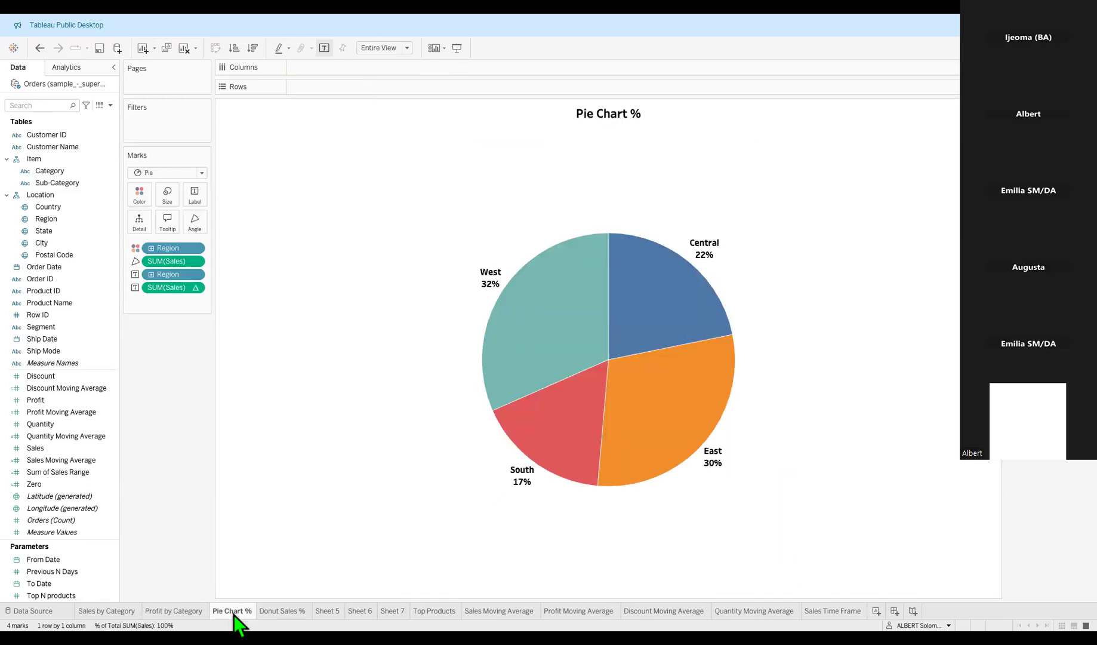
Review Donut Sales %, the Sheet 5–7 maps, Top Products and the moving-average sheets.
{"action": "left_click", "coordinate": [284, 611]}
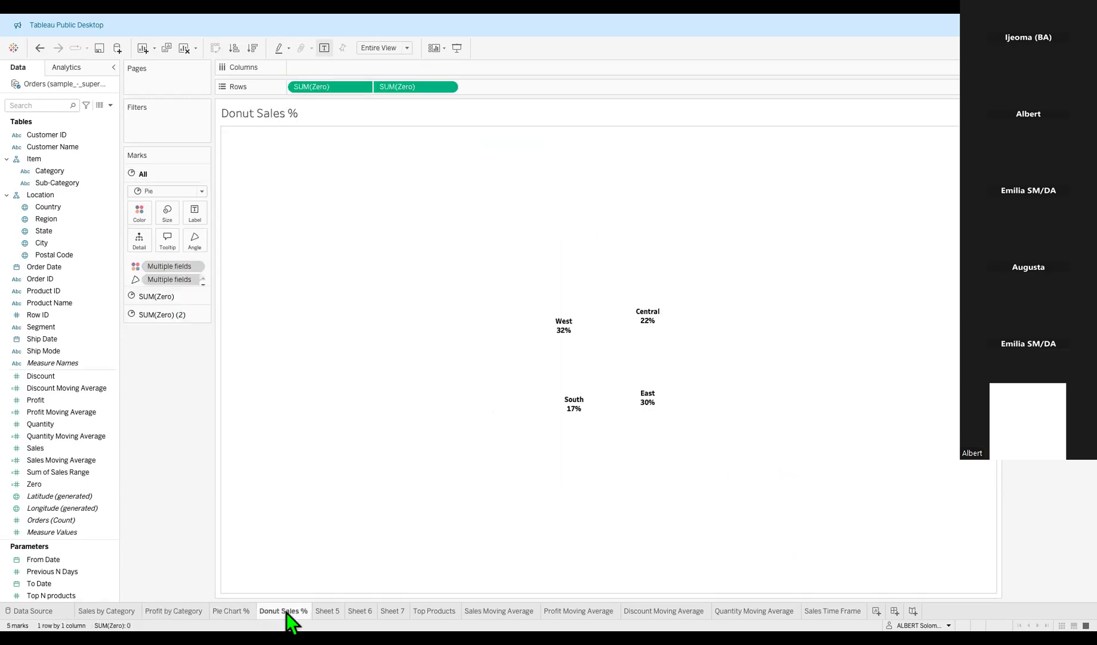
{"action": "left_click", "coordinate": [323, 612]}
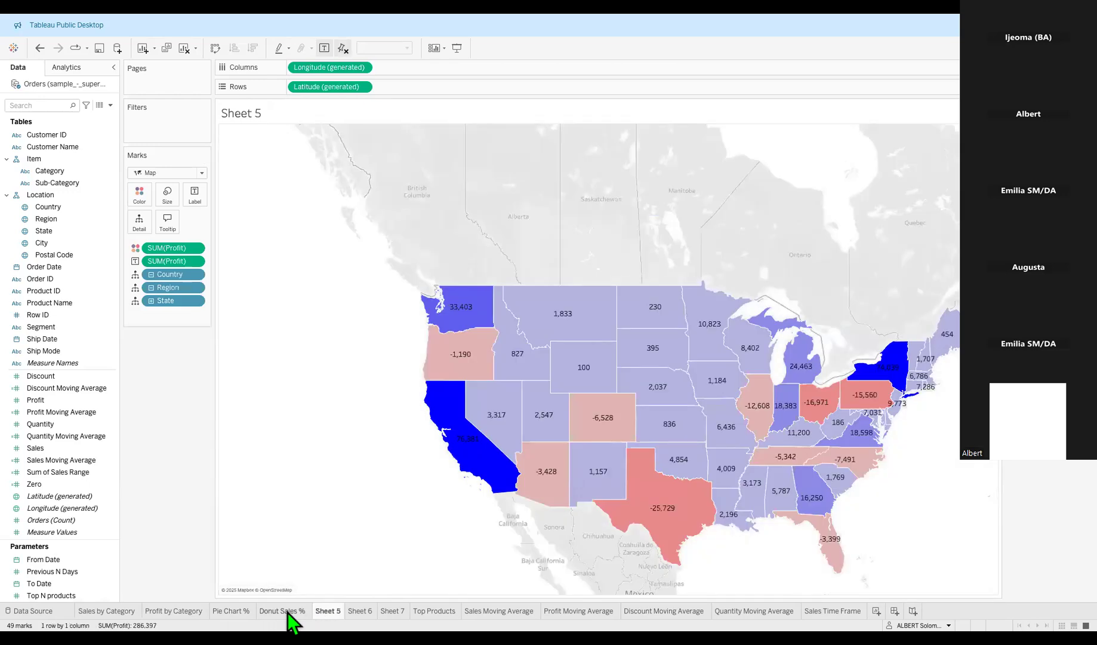
{"action": "left_click", "coordinate": [287, 612]}
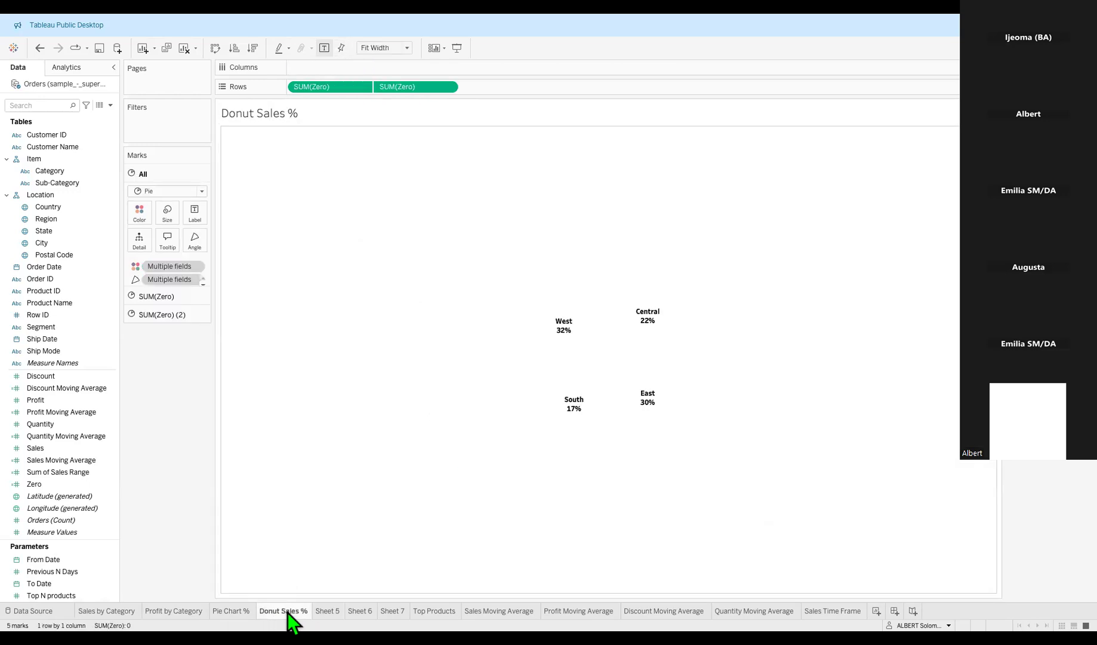
{"action": "left_click", "coordinate": [368, 612]}
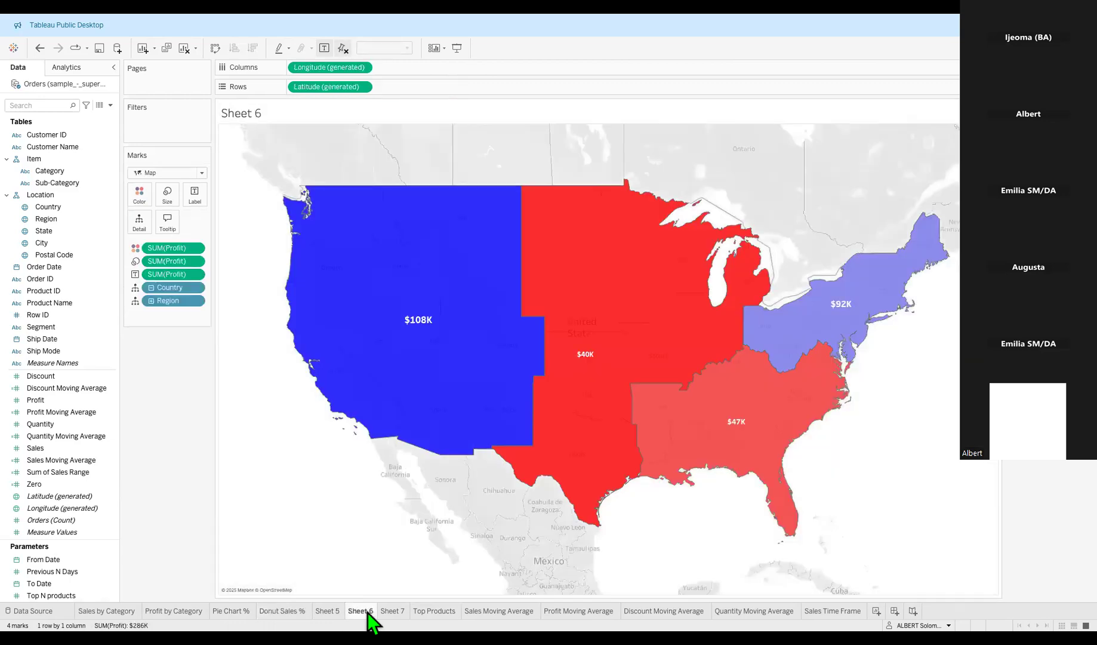
{"action": "left_click", "coordinate": [387, 612]}
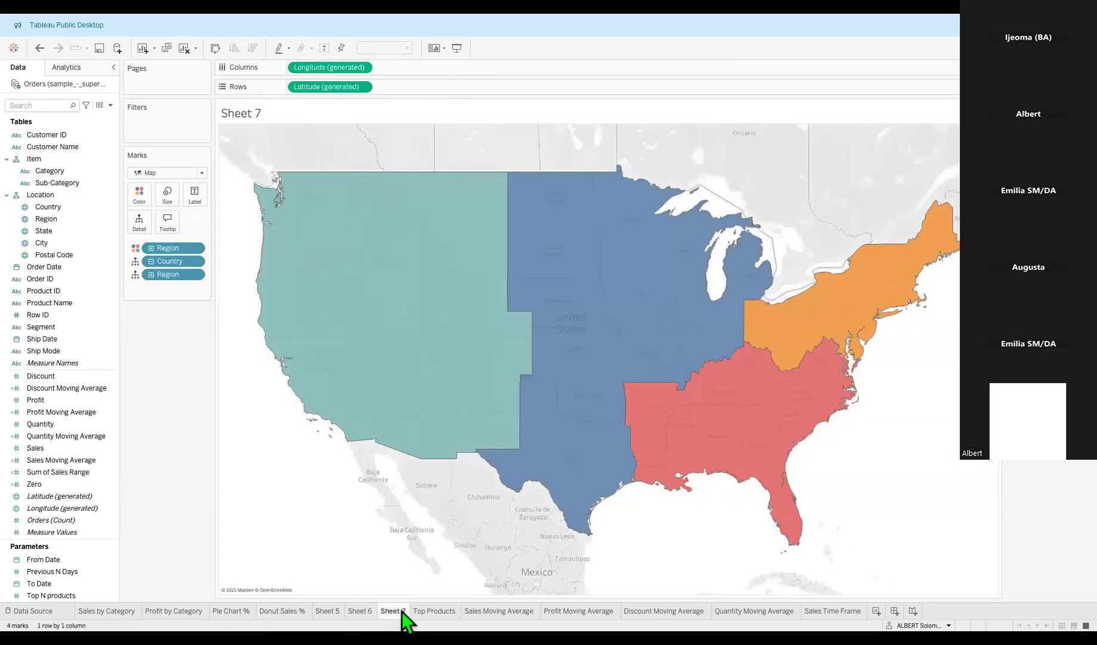
{"action": "left_click", "coordinate": [426, 612]}
{"action": "left_click", "coordinate": [481, 611]}
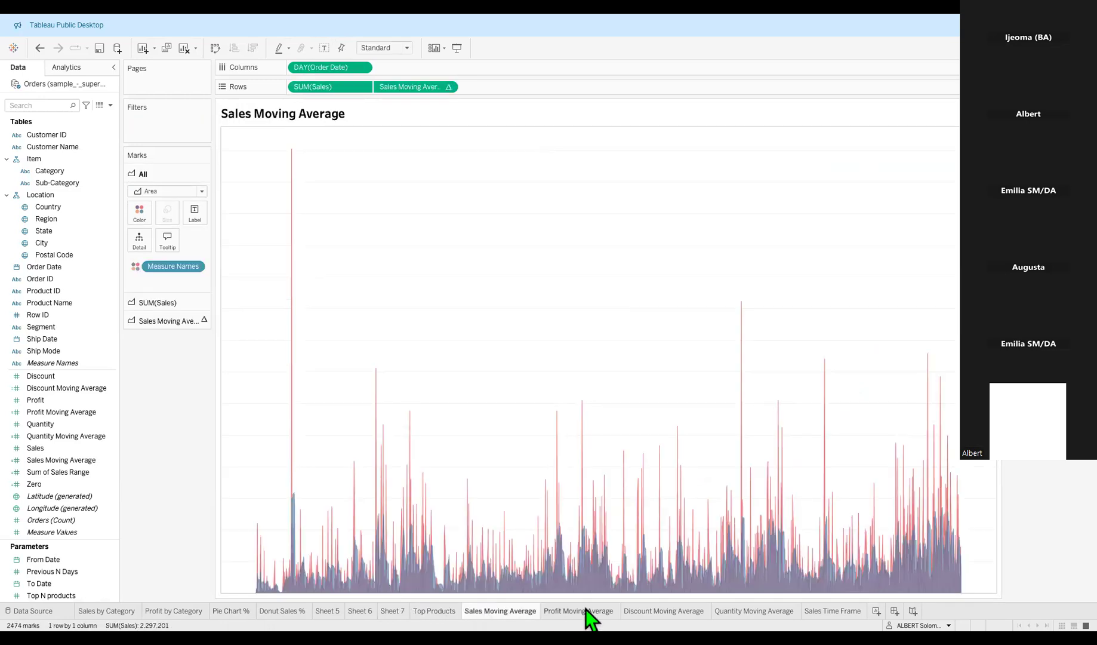
{"action": "left_click", "coordinate": [655, 610]}
{"action": "left_click", "coordinate": [723, 611]}
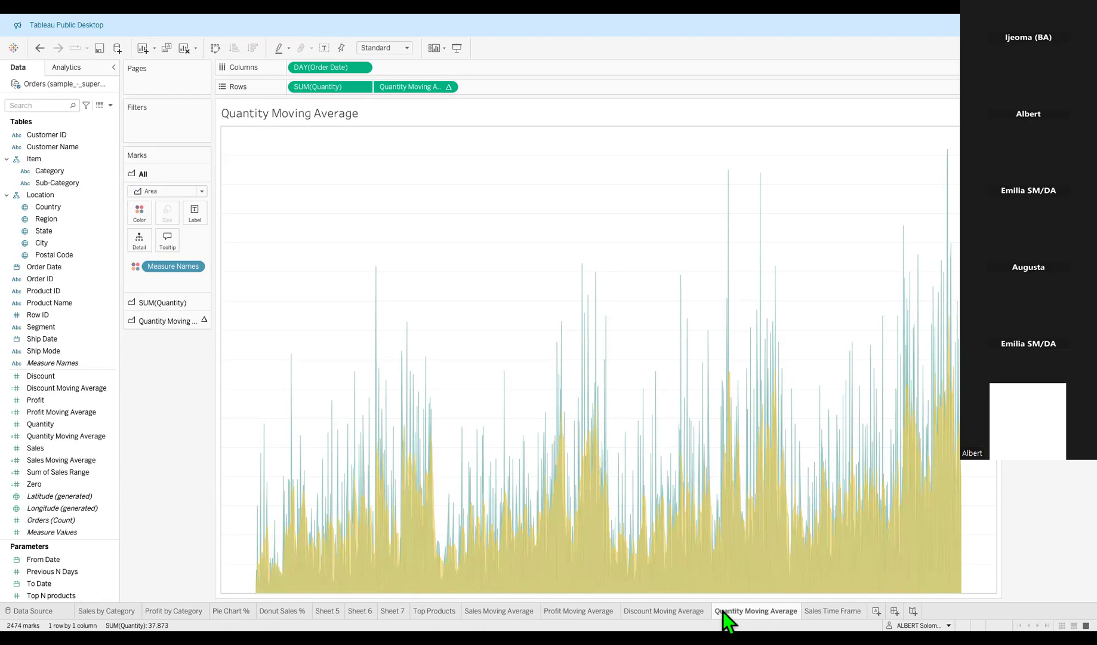
Review Sales Time Frame and Sales by Category, then cycle back through the charts to Top Products.
{"action": "left_click", "coordinate": [821, 610]}
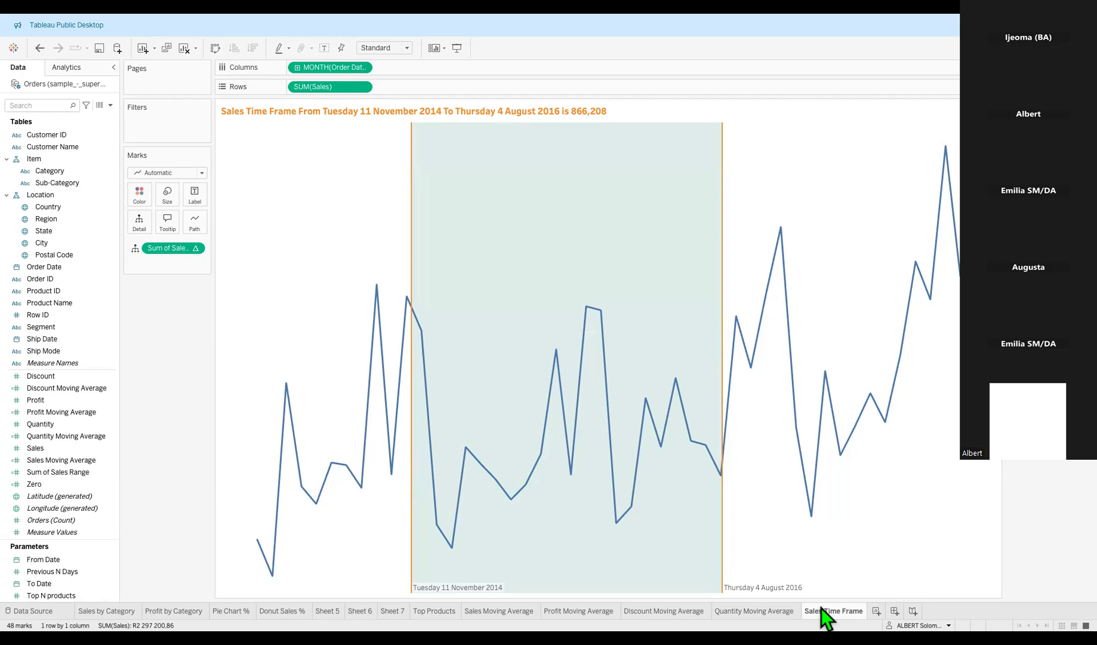
{"action": "left_click", "coordinate": [94, 607]}
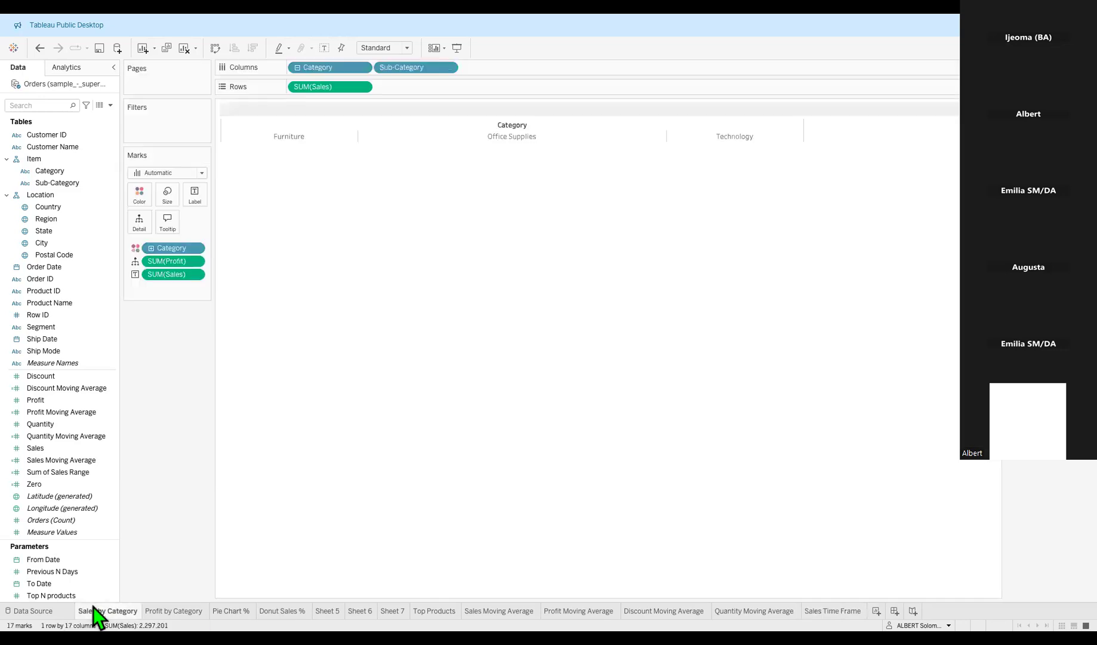
{"action": "mouse_move", "coordinate": [235, 524]}
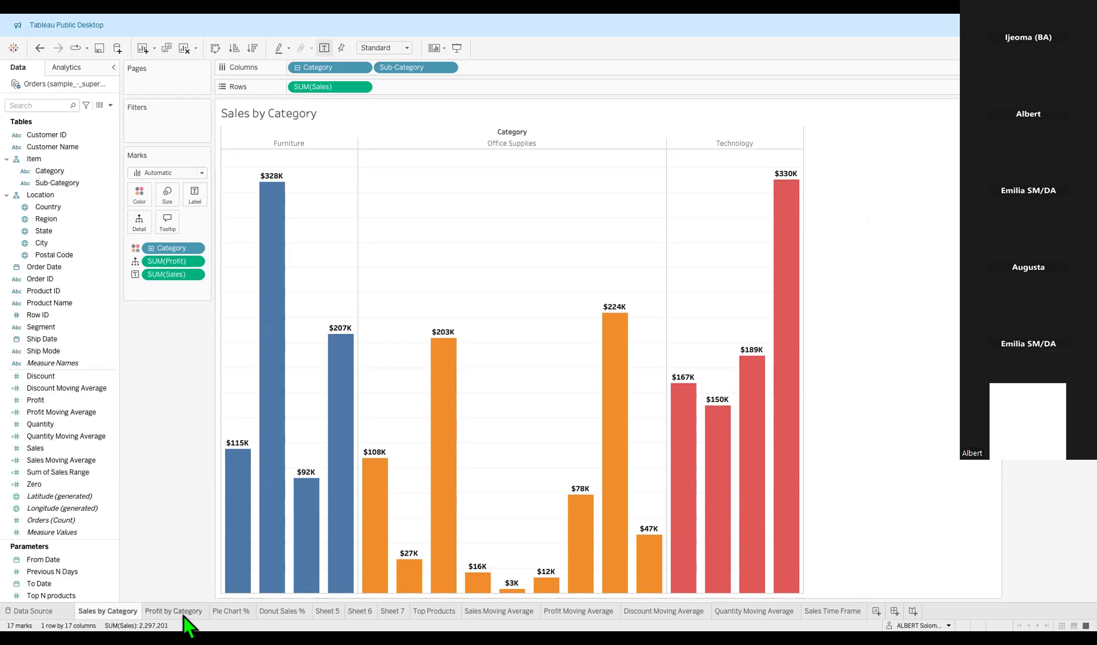
{"action": "left_click", "coordinate": [230, 612]}
{"action": "left_click", "coordinate": [262, 611]}
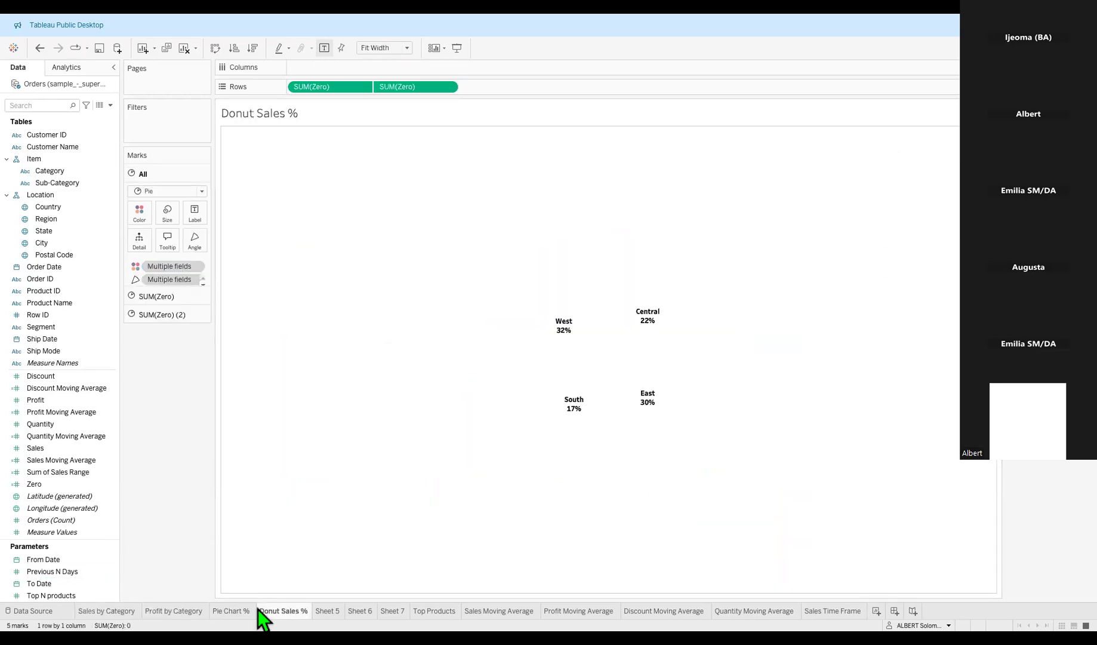
{"action": "left_click", "coordinate": [328, 610]}
{"action": "left_click", "coordinate": [386, 610]}
{"action": "left_click", "coordinate": [427, 610]}
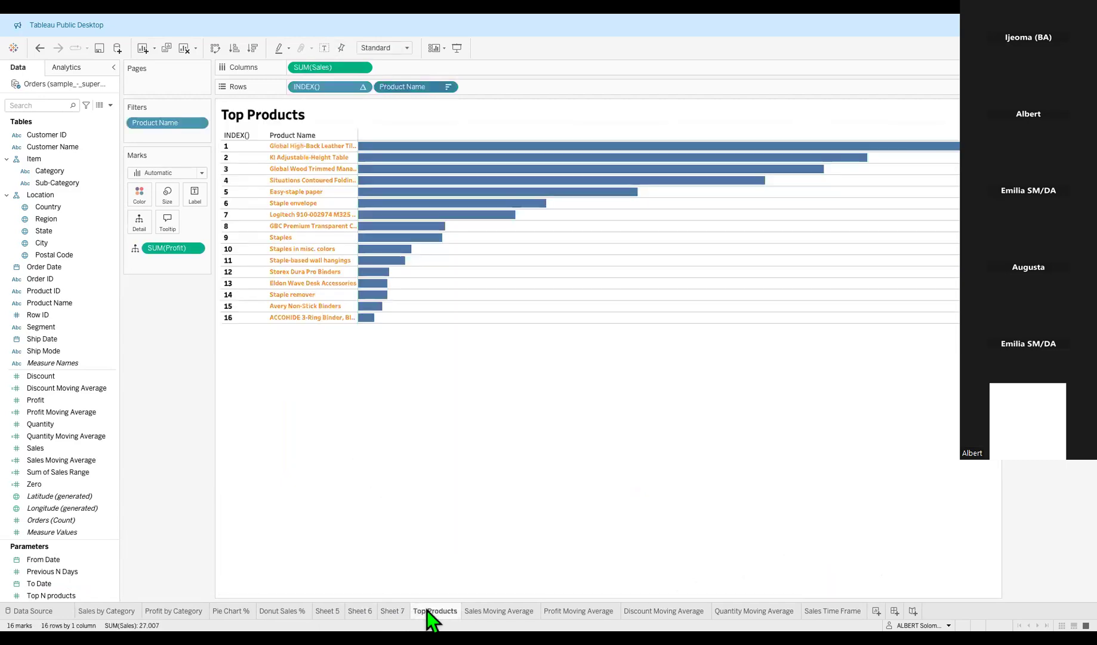
{"action": "mouse_move", "coordinate": [372, 184]}
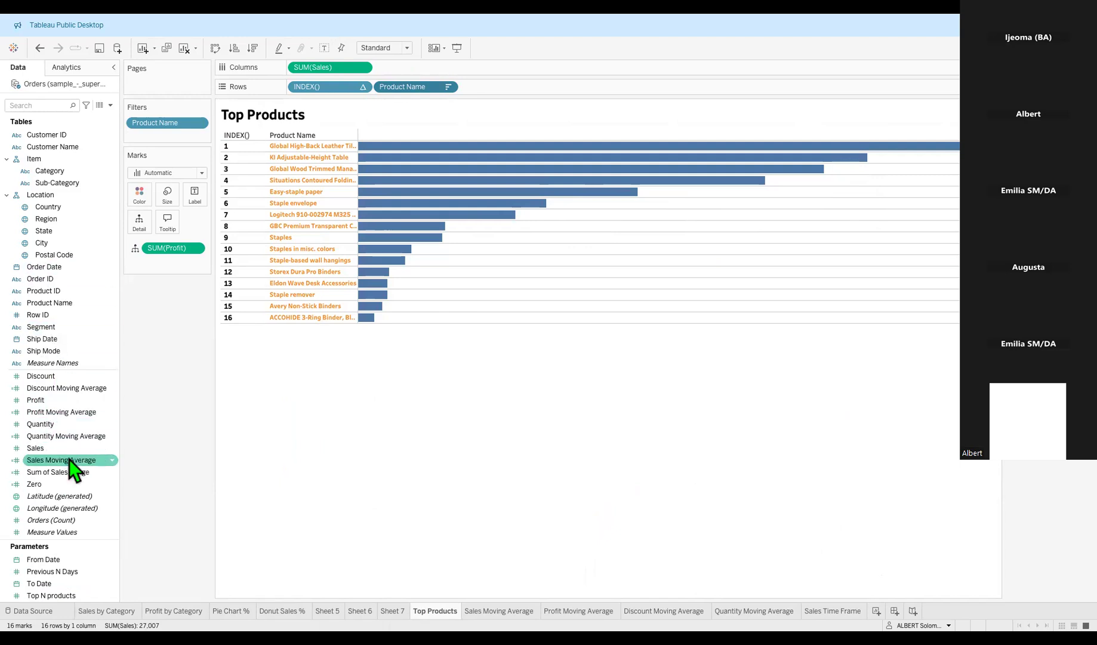
{"action": "left_click_drag", "start_coordinate": [57, 449], "coordinate": [194, 197]}
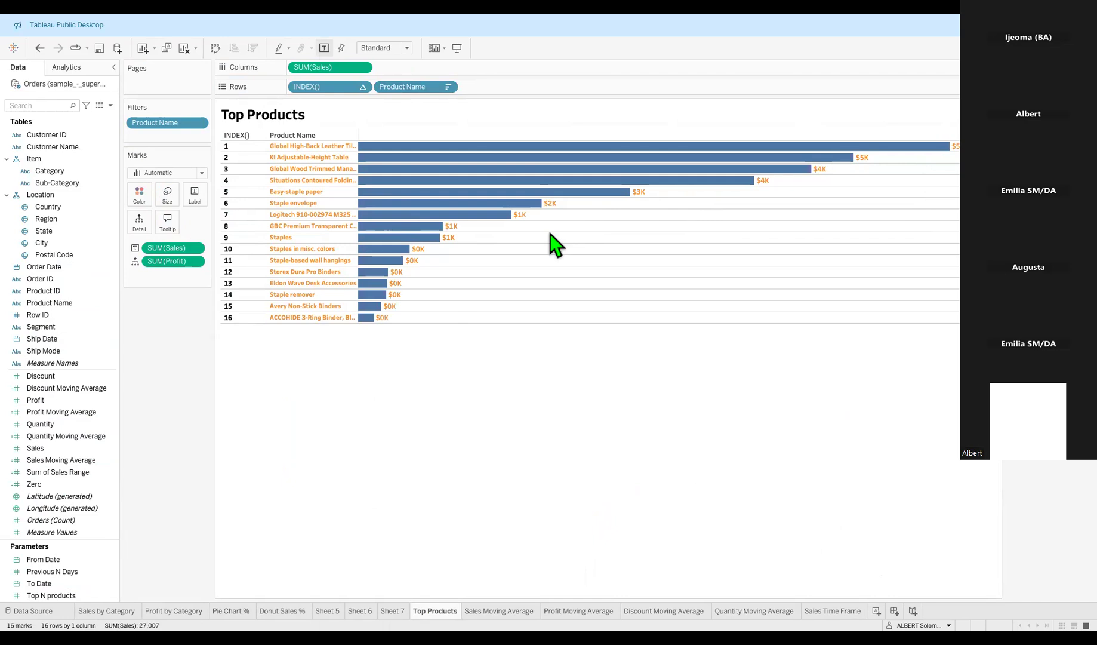
{"action": "mouse_move", "coordinate": [517, 170]}
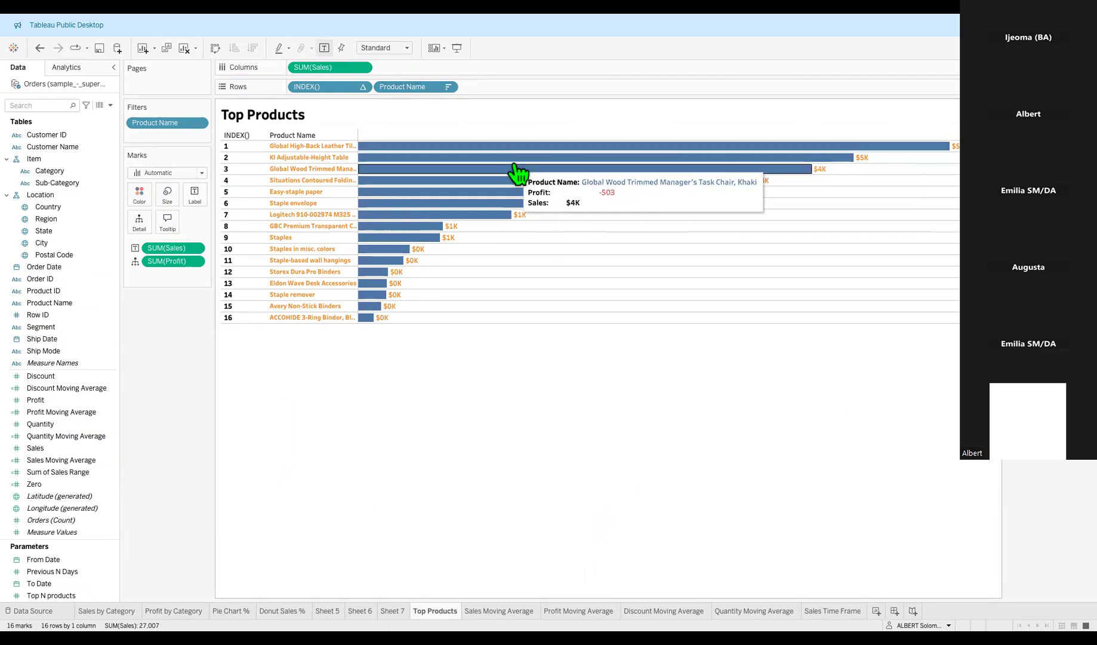
{"action": "mouse_move", "coordinate": [655, 186]}
{"action": "mouse_move", "coordinate": [430, 169]}
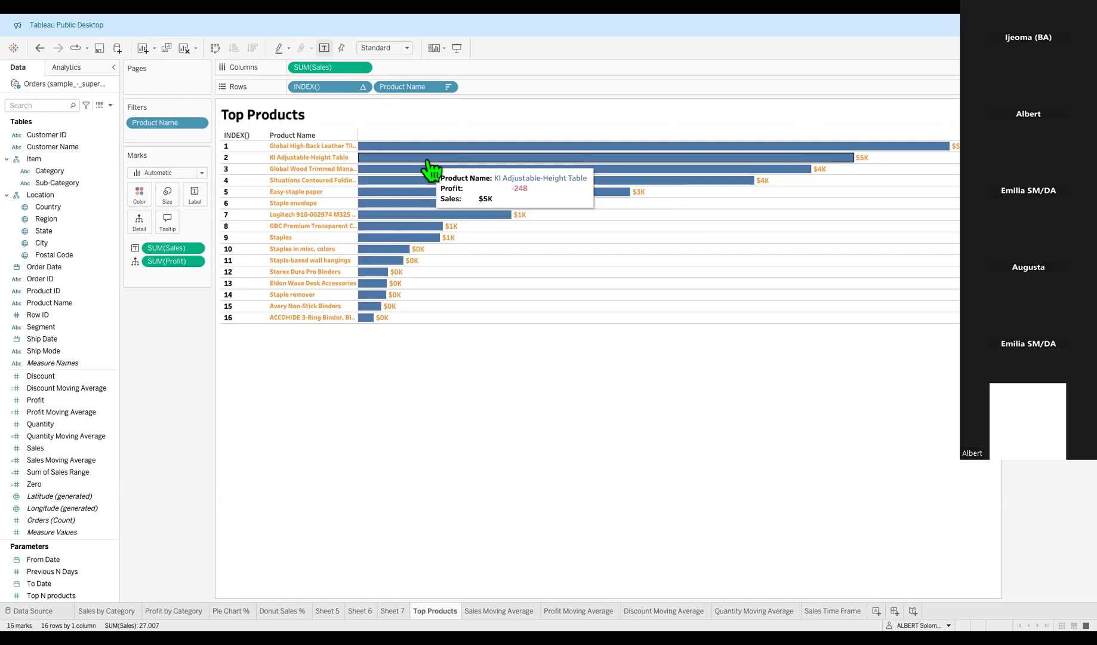
{"action": "mouse_move", "coordinate": [594, 170]}
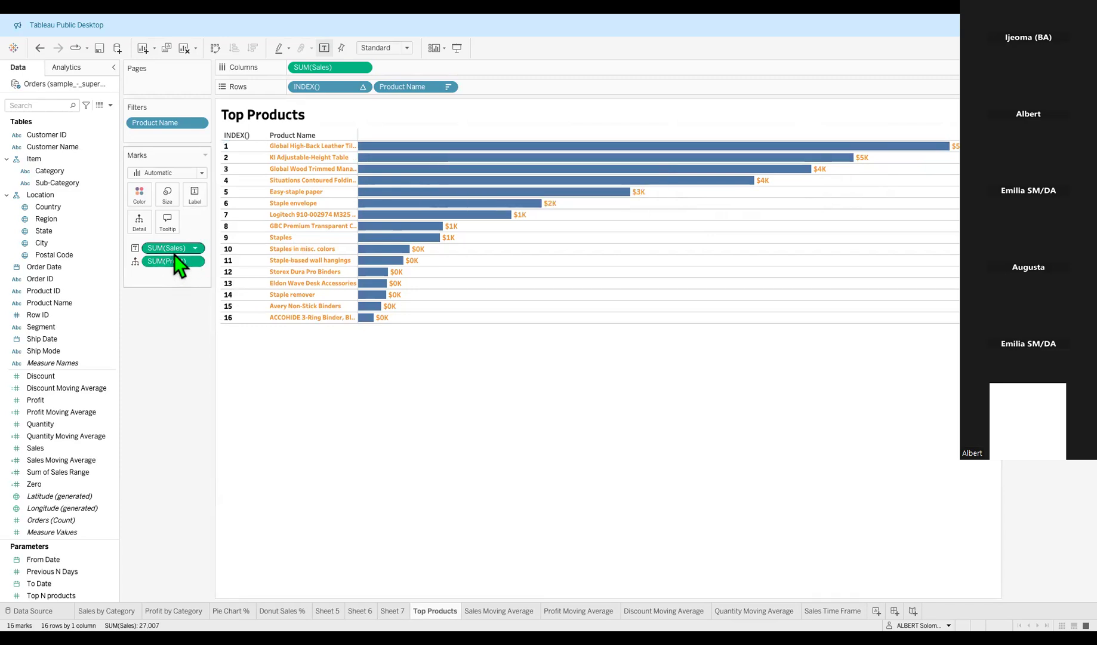
{"action": "left_click_drag", "start_coordinate": [175, 249], "coordinate": [168, 314]}
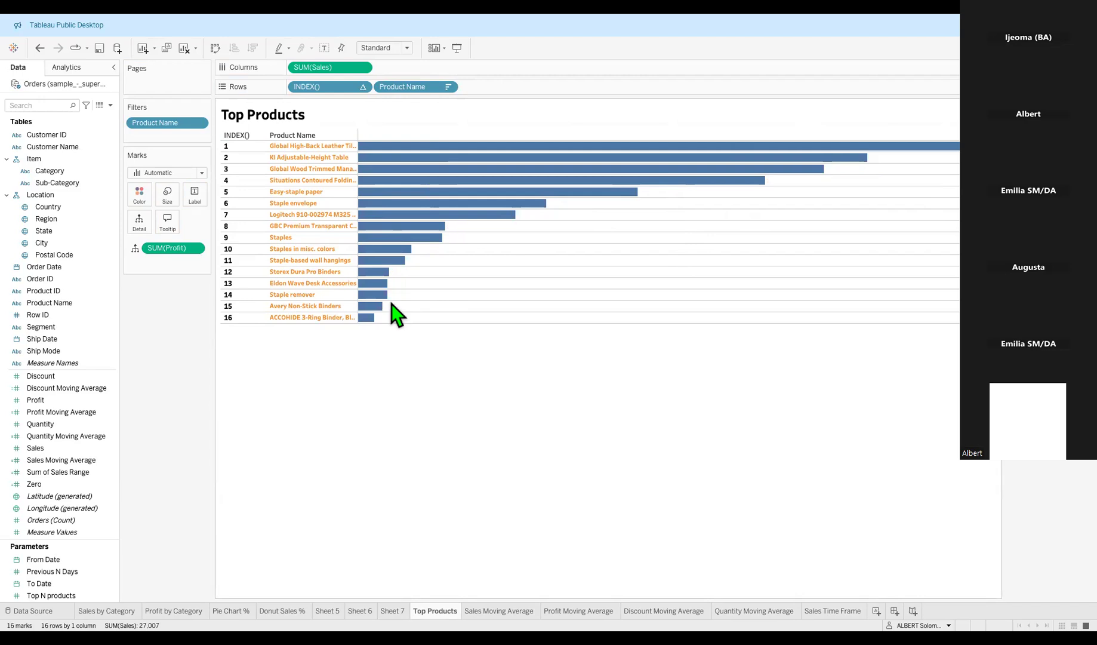
Put Sales on Label so each Top Products bar shows its amount, then view Quantity Moving Average.
{"action": "mouse_move", "coordinate": [937, 155]}
{"action": "mouse_move", "coordinate": [720, 176]}
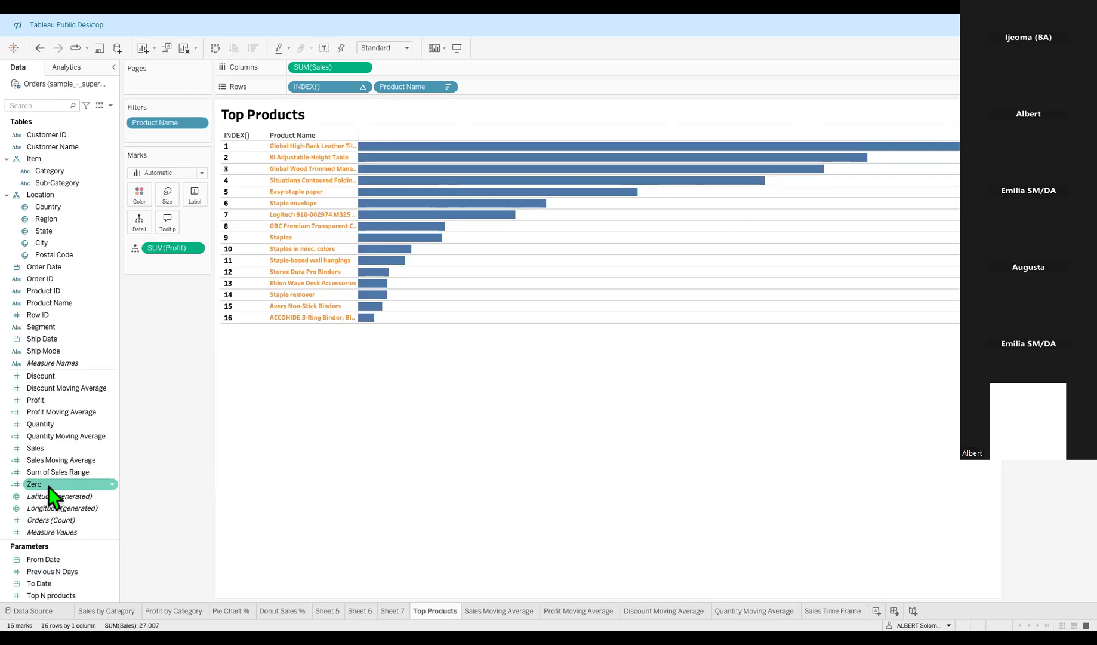
{"action": "left_click_drag", "start_coordinate": [39, 450], "coordinate": [186, 196]}
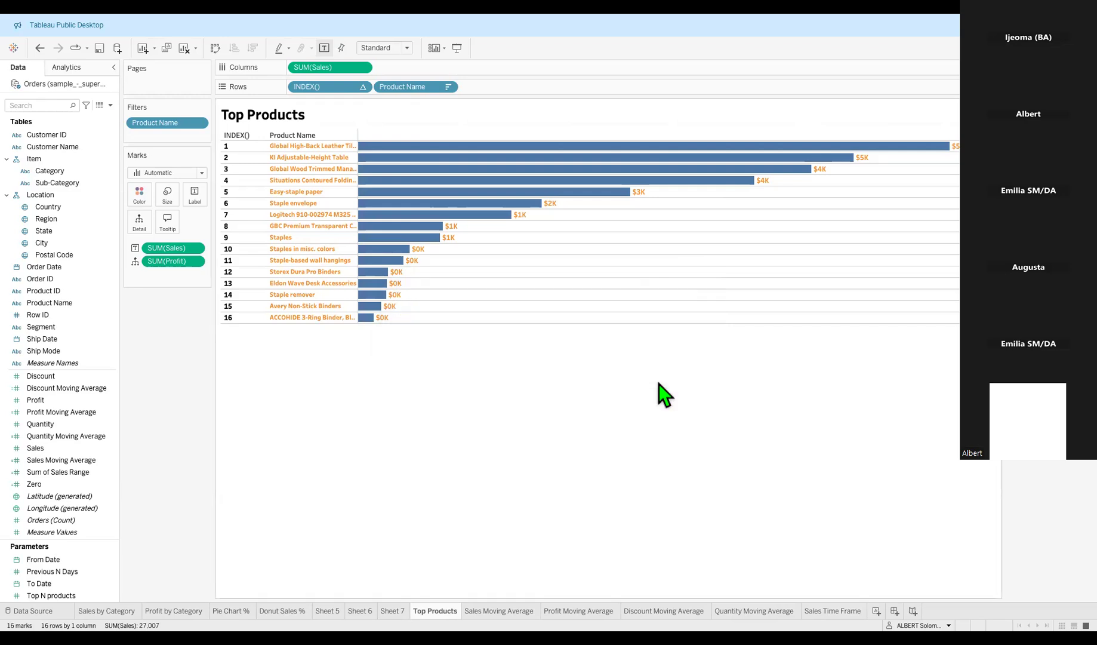
{"action": "left_click", "coordinate": [736, 613]}
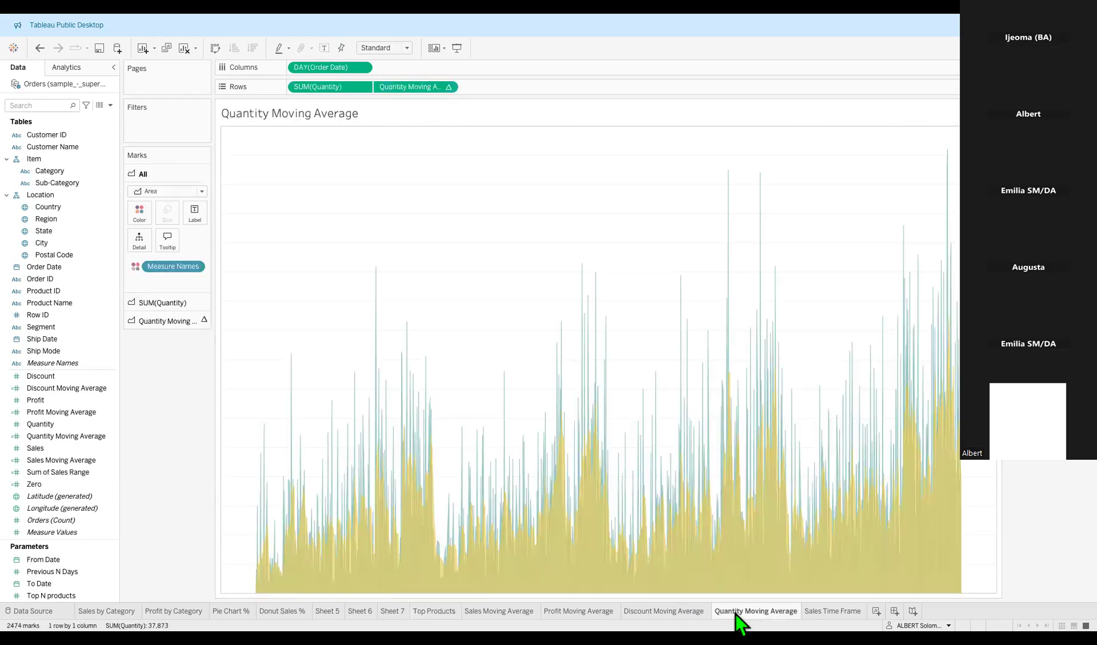
Compare the Sales Time Frame, Discount and Quantity Moving Average sheets, finishing on Sales Time Frame.
{"action": "left_click", "coordinate": [835, 612]}
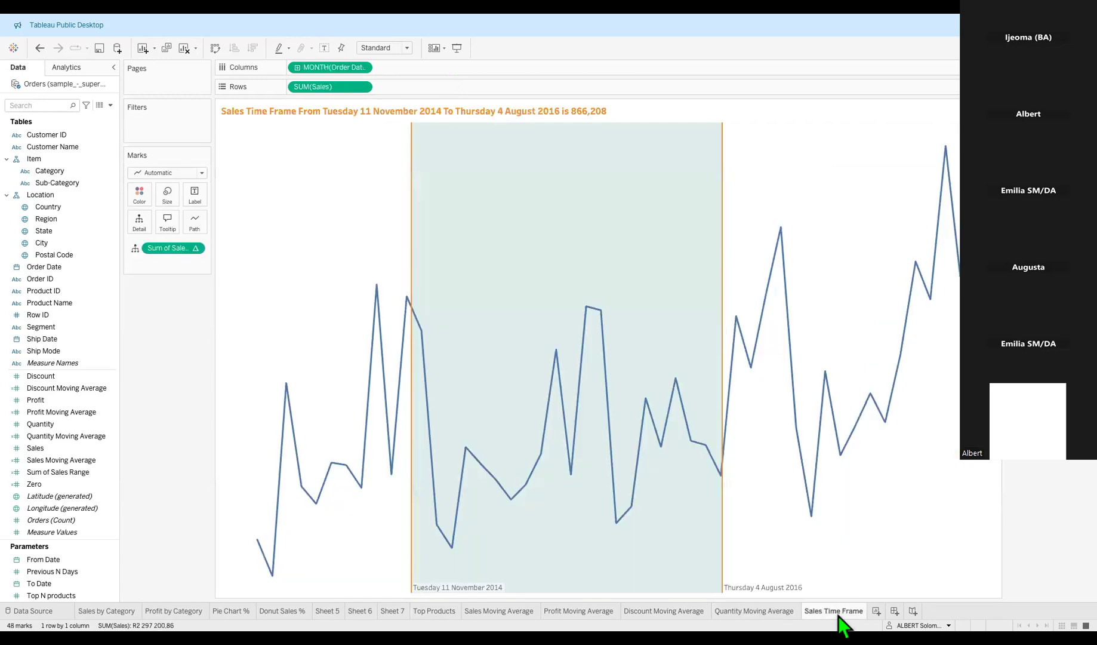
{"action": "left_click", "coordinate": [649, 612]}
{"action": "left_click", "coordinate": [754, 612]}
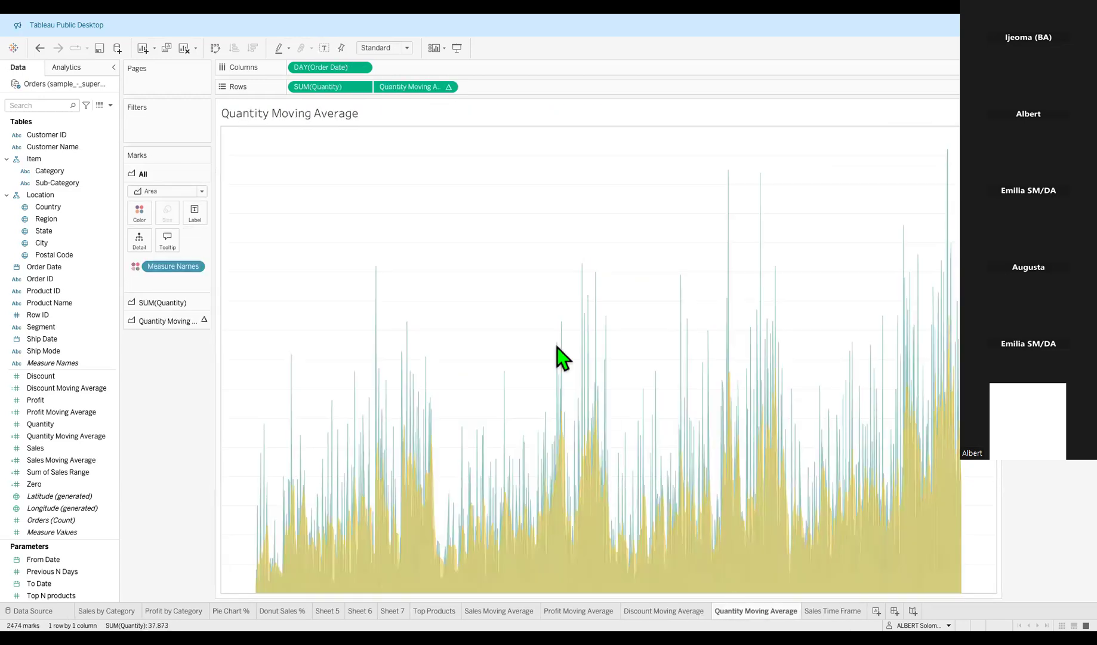
{"action": "mouse_move", "coordinate": [558, 347]}
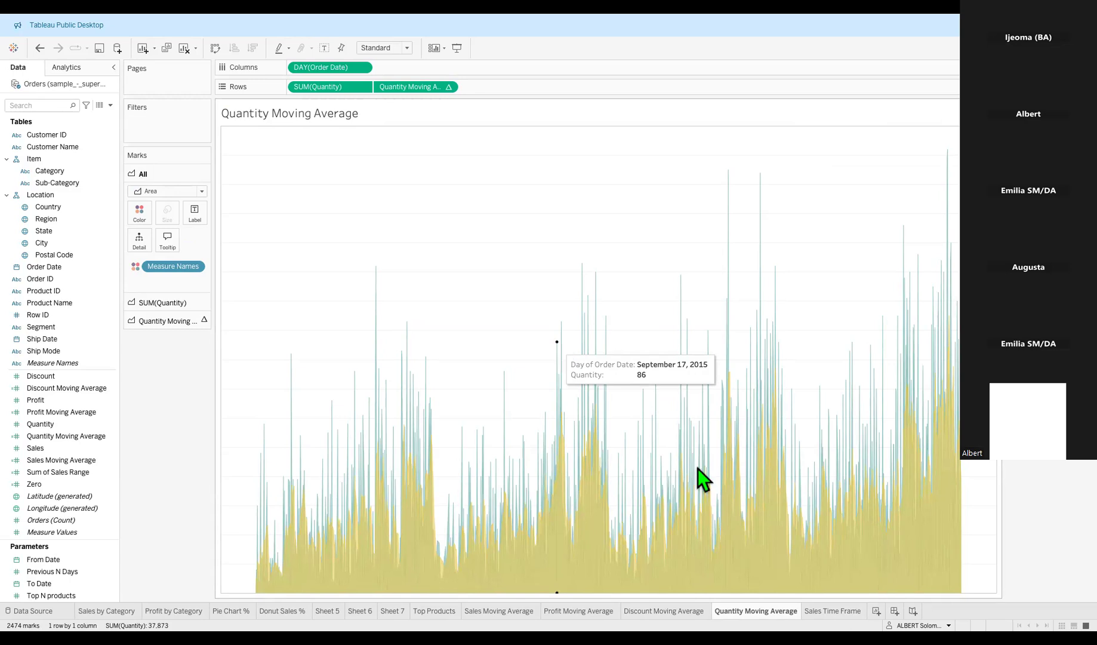
{"action": "left_click", "coordinate": [835, 610]}
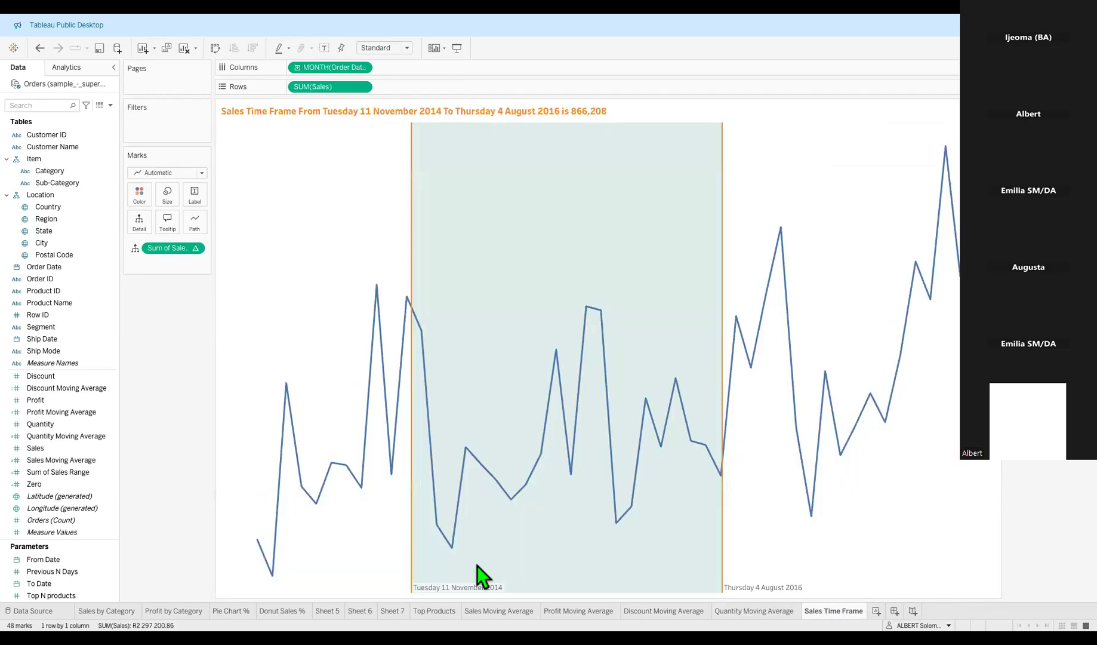